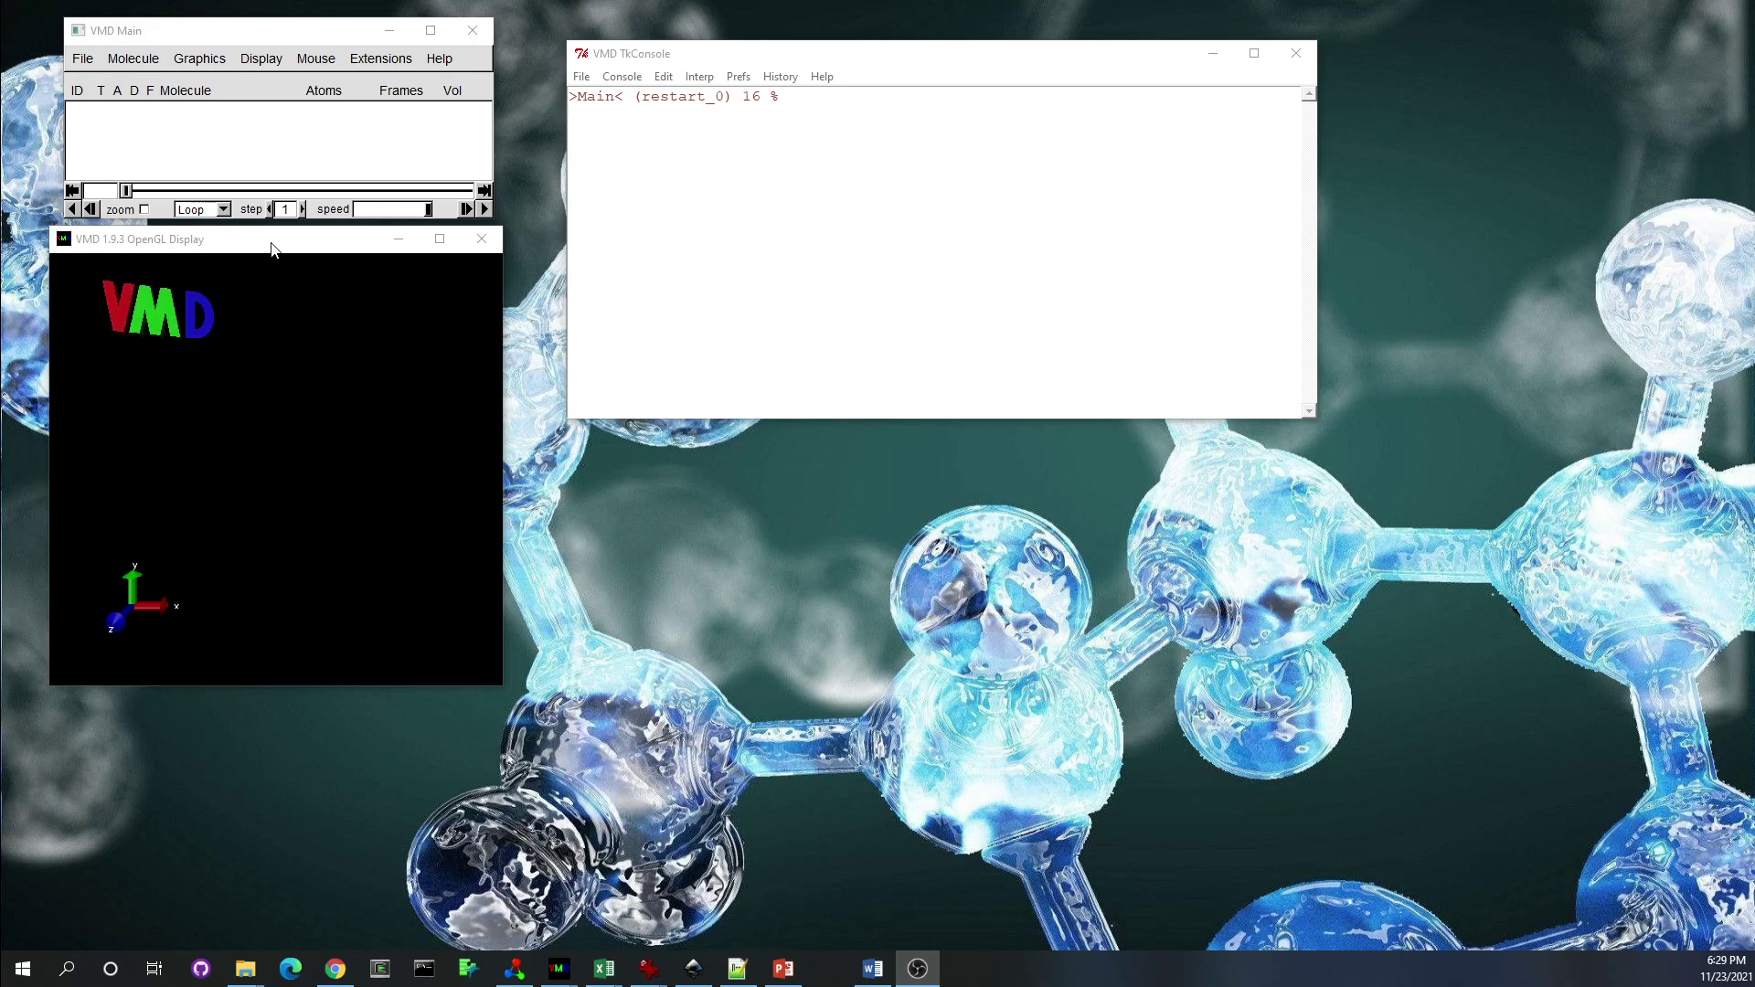
# Nudge the VMD Main window aside and focus the Tk console prompt
pyautogui.moveTo(271, 33); pyautogui.dragTo(261, 31)
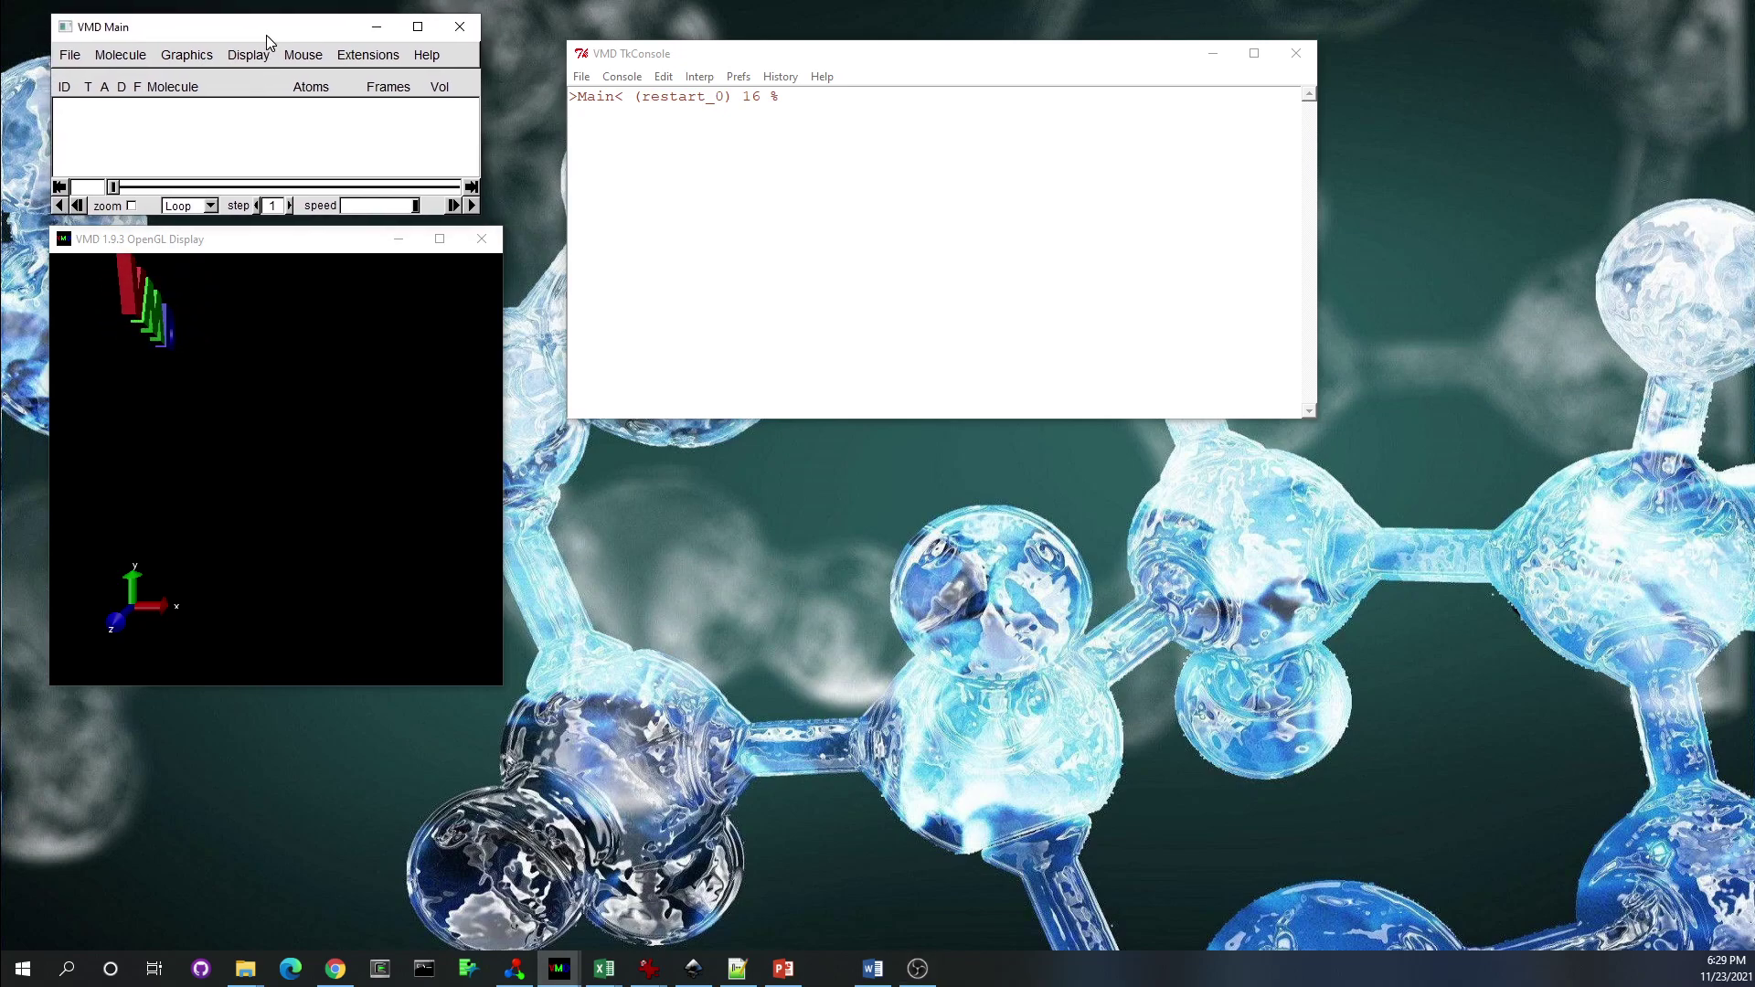
pyautogui.click(788, 94)
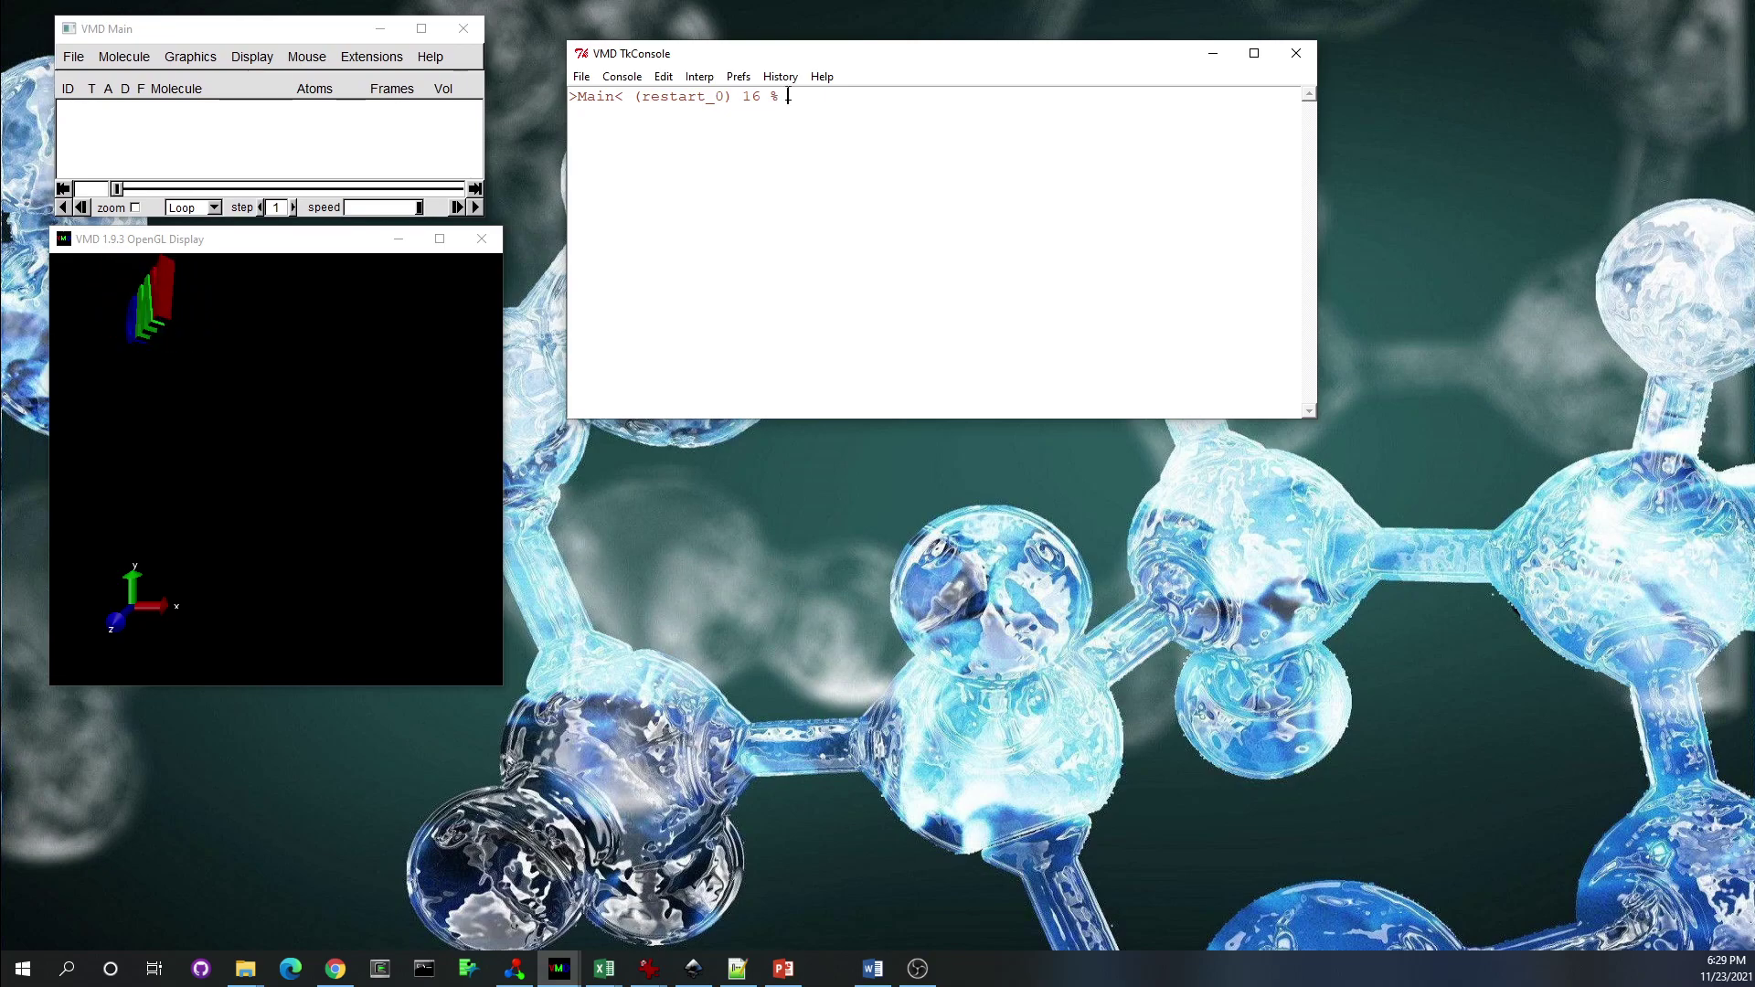
# List the working folder with ls and enlarge the console to show the full listing
pyautogui.write('ls')
pyautogui.press('Return')
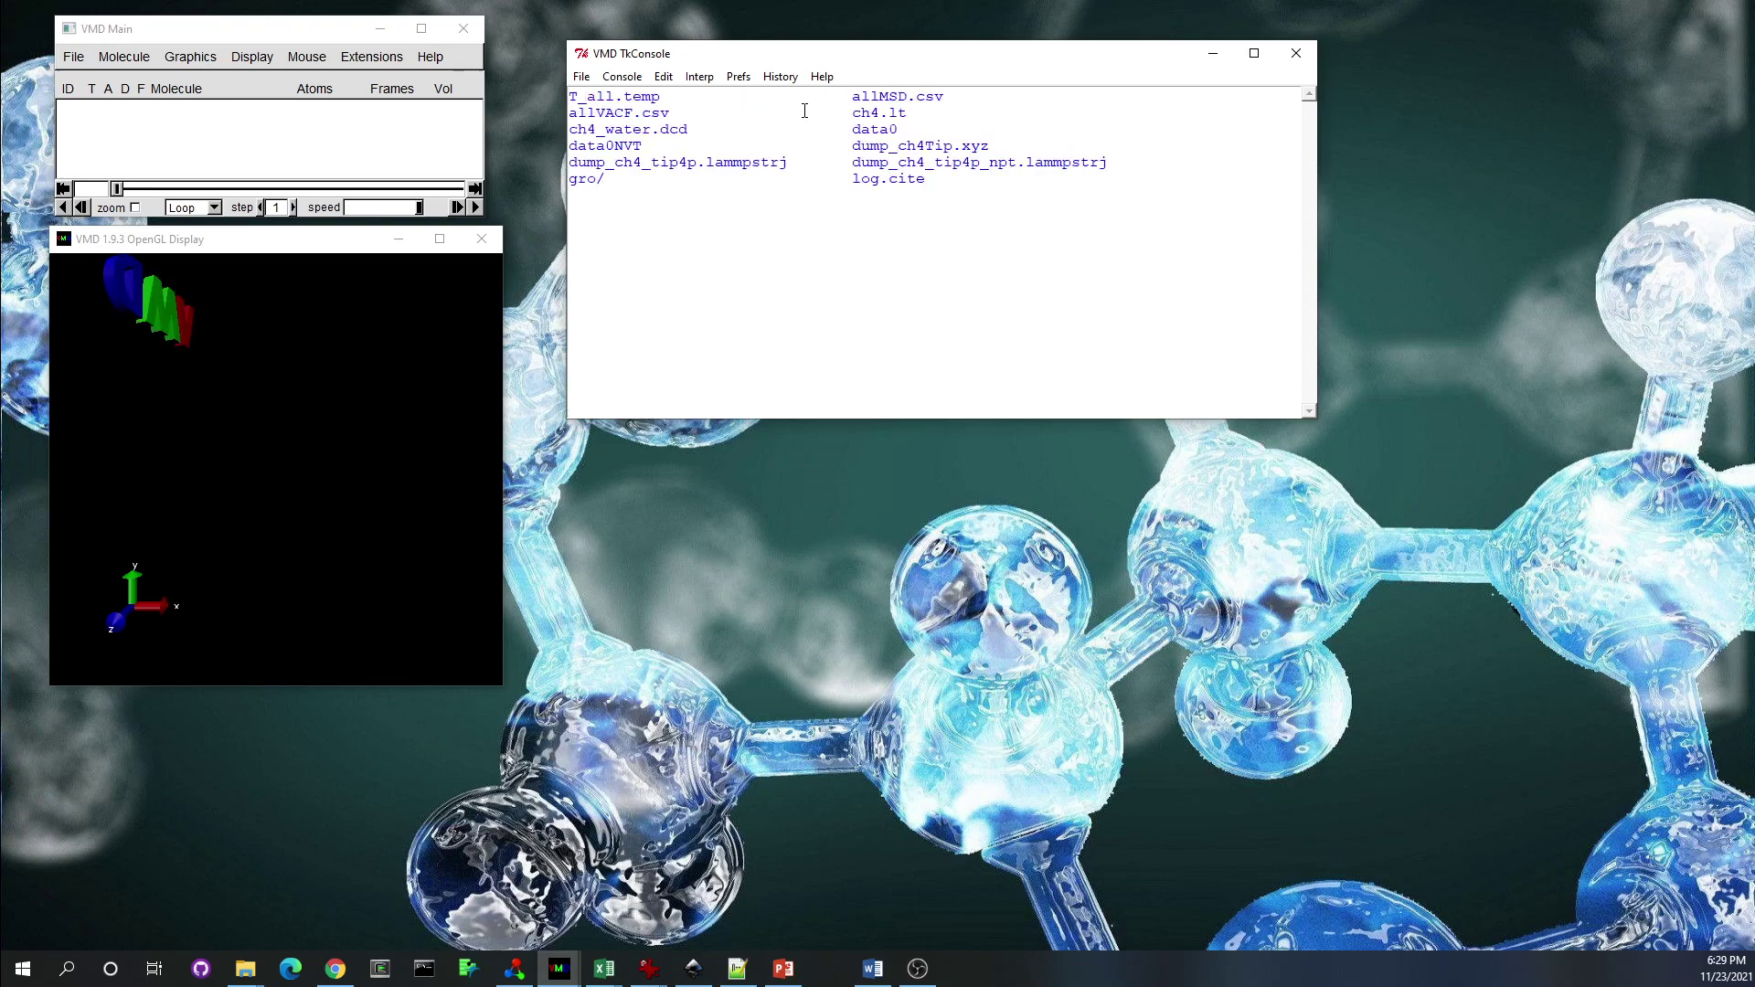
pyautogui.click(389, 59)
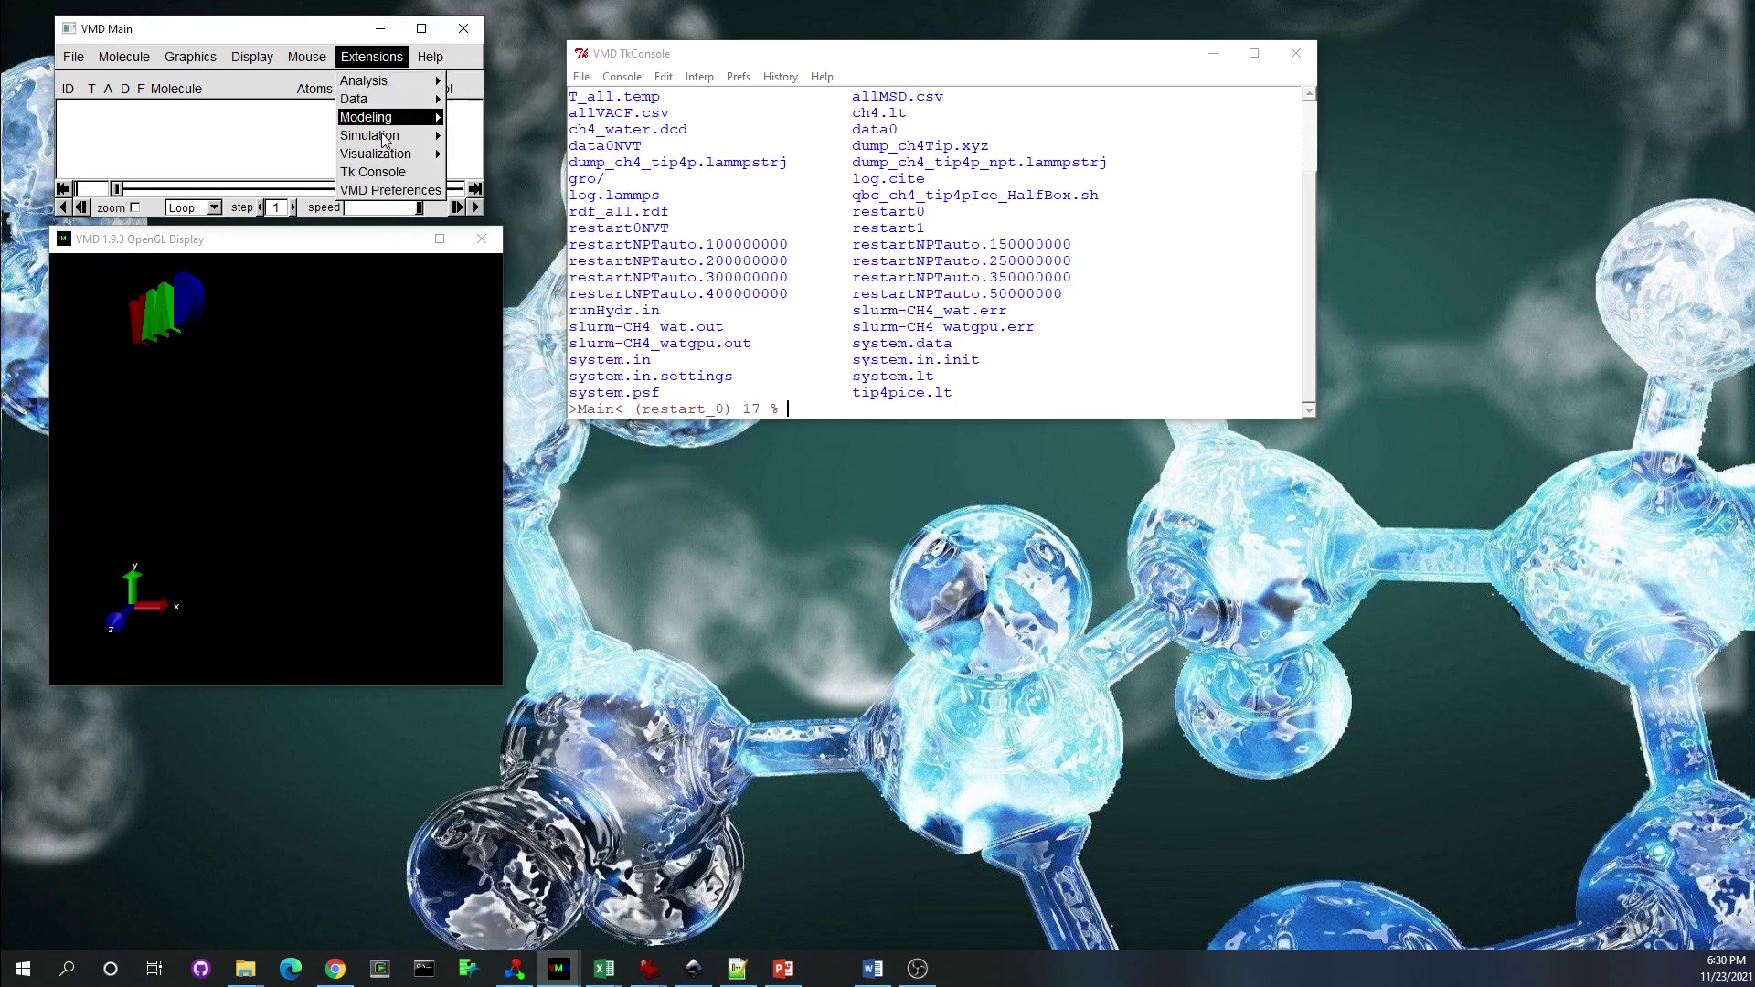
pyautogui.click(629, 151)
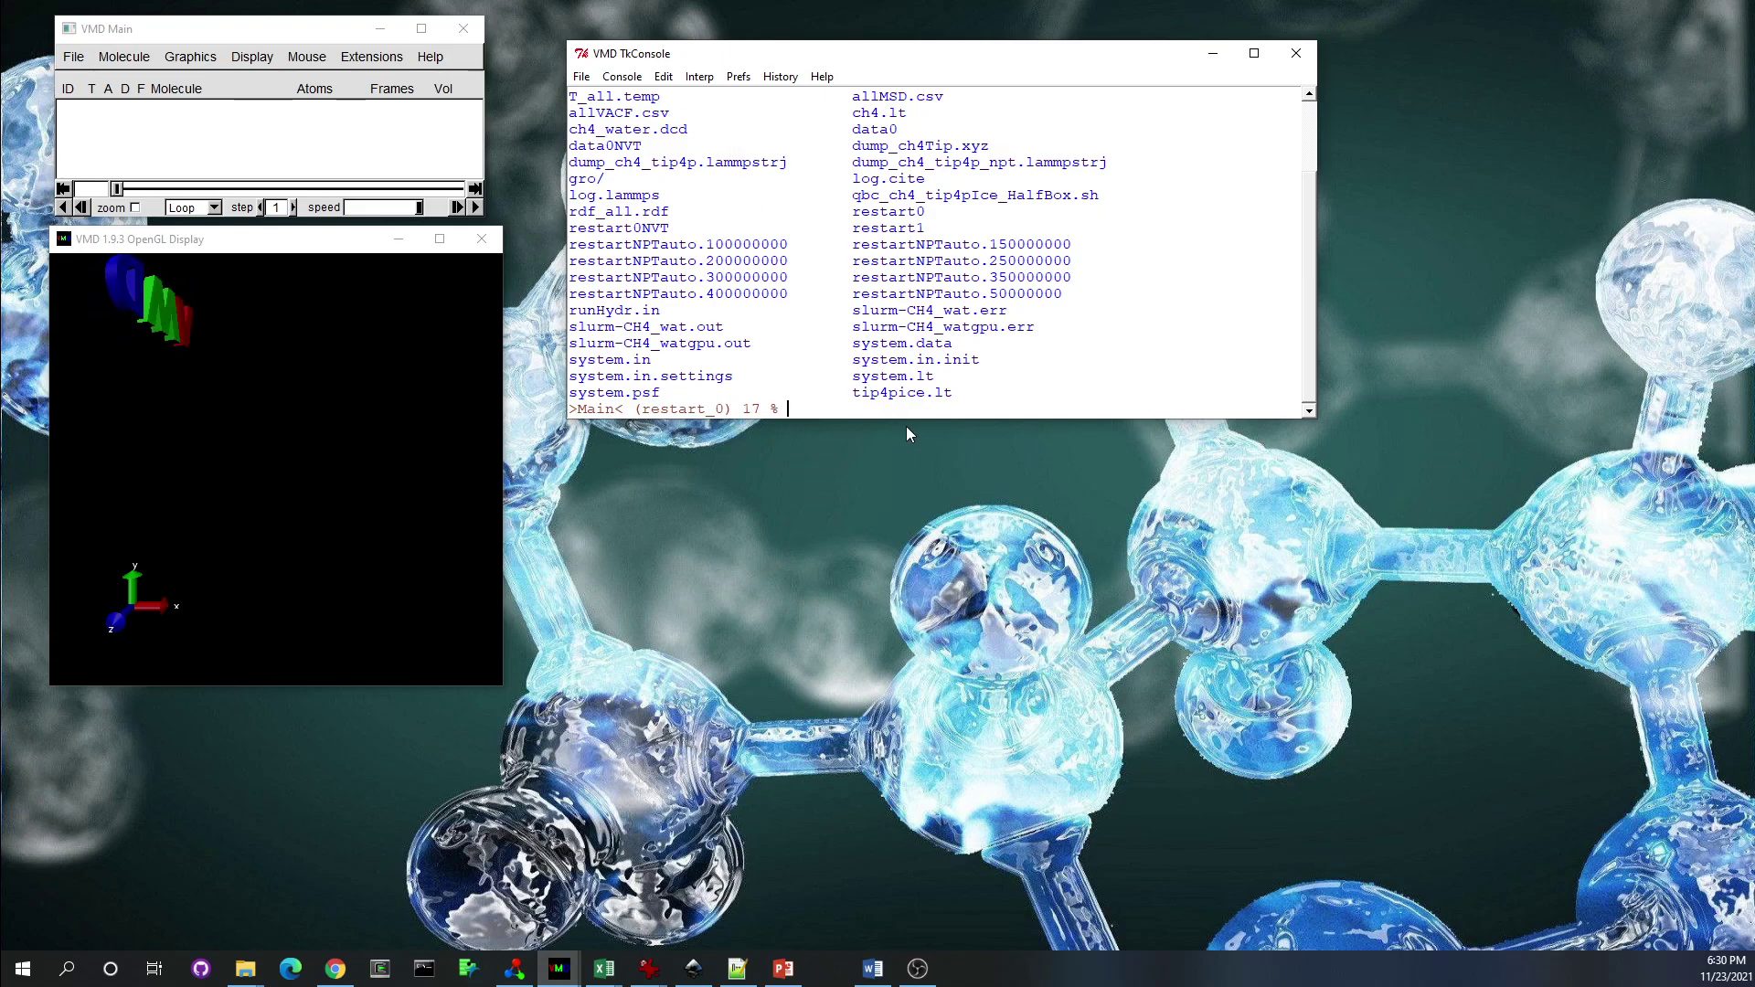
pyautogui.moveTo(910, 420); pyautogui.dragTo(909, 517)
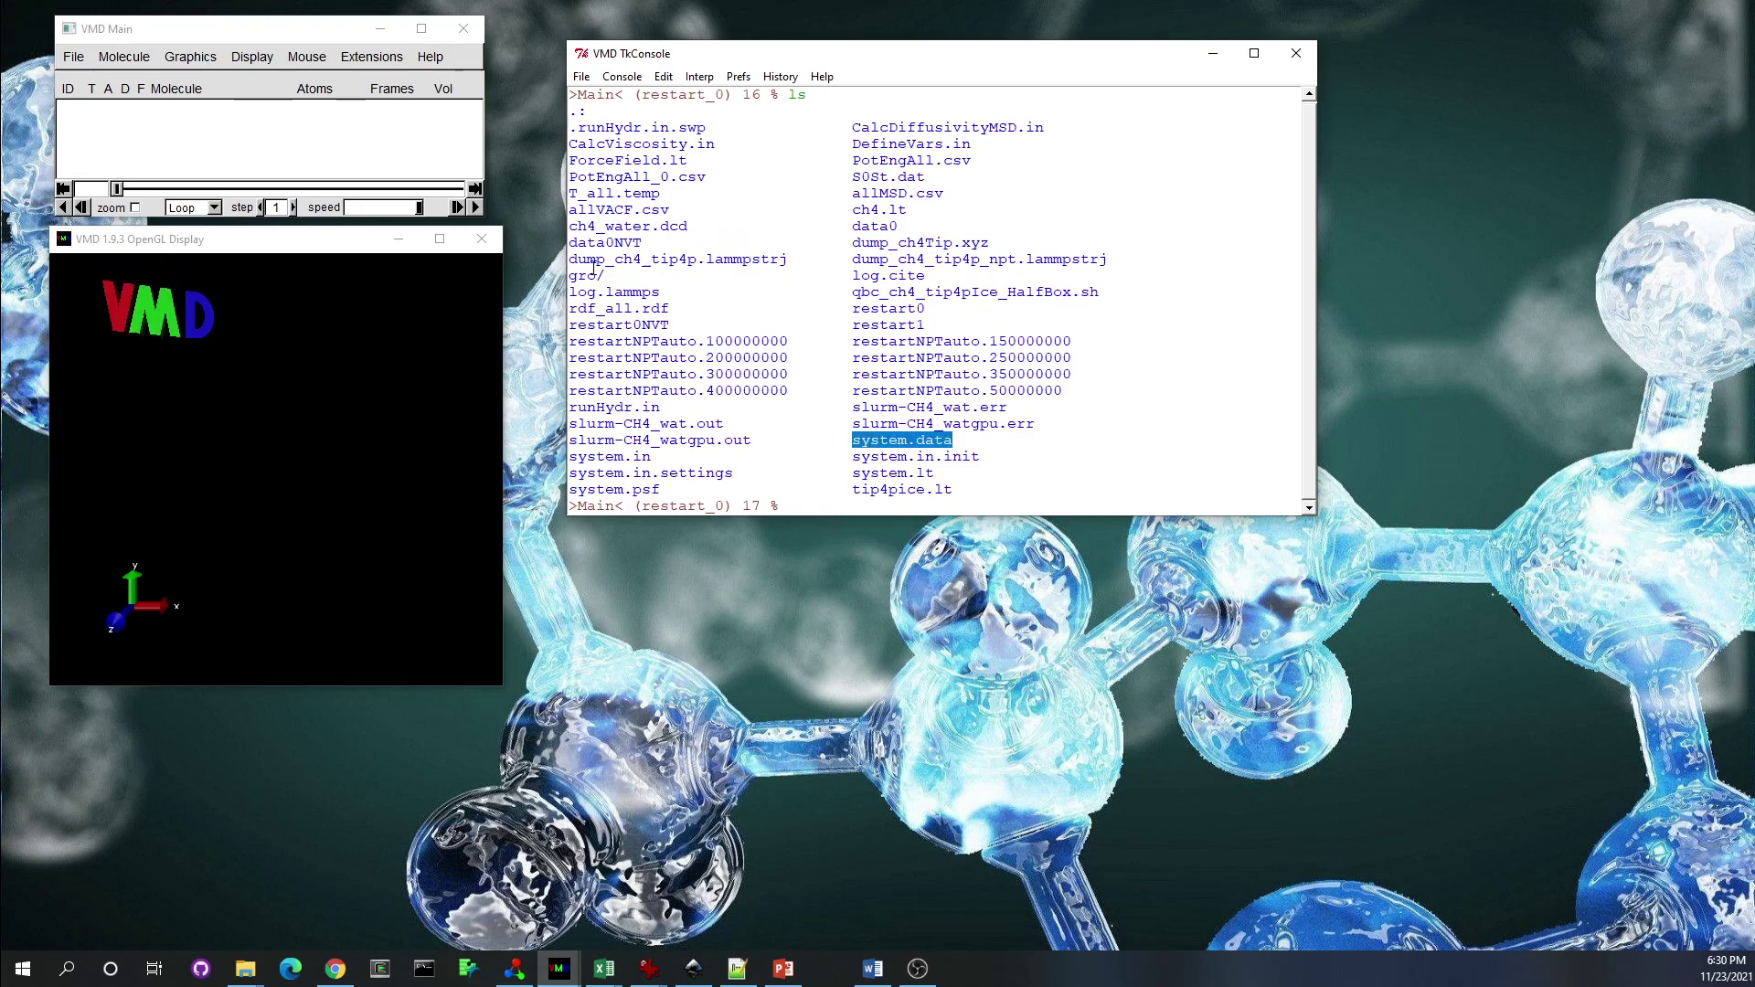
# Load system.data as a 1168-atom molecule with 'topo readlammpsdata system.data full'
pyautogui.moveTo(570, 261); pyautogui.dragTo(773, 261)
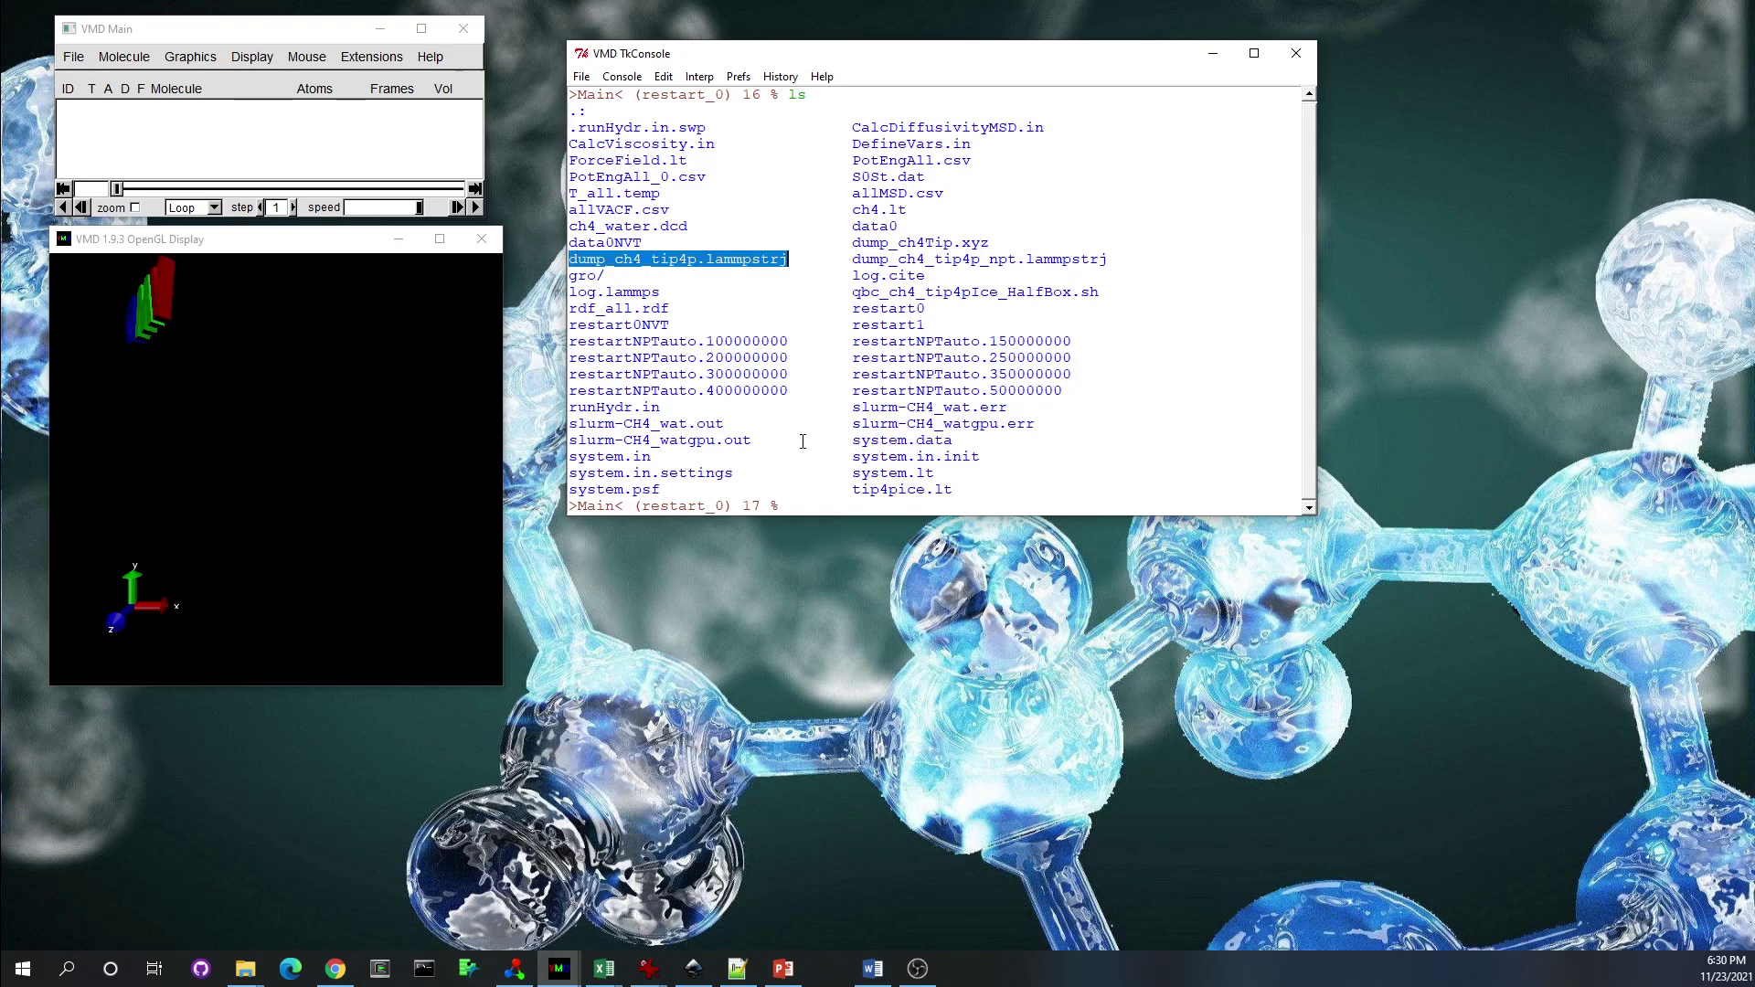
pyautogui.click(842, 508)
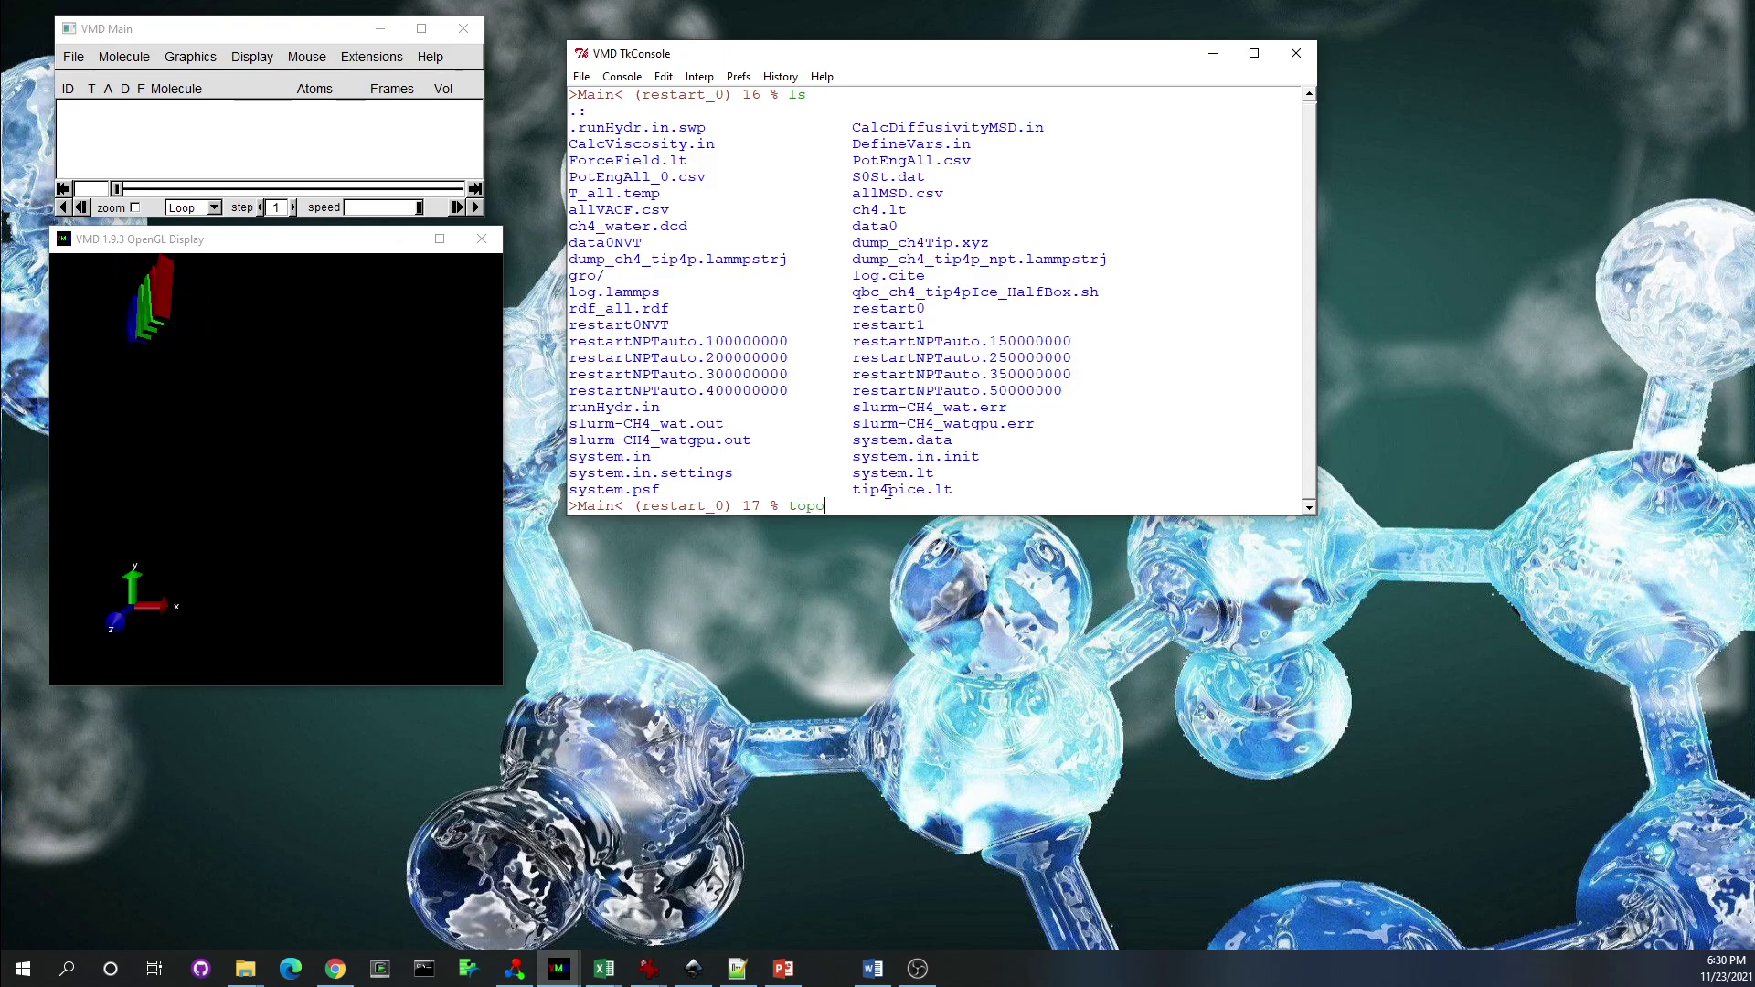
pyautogui.write('readlamm')
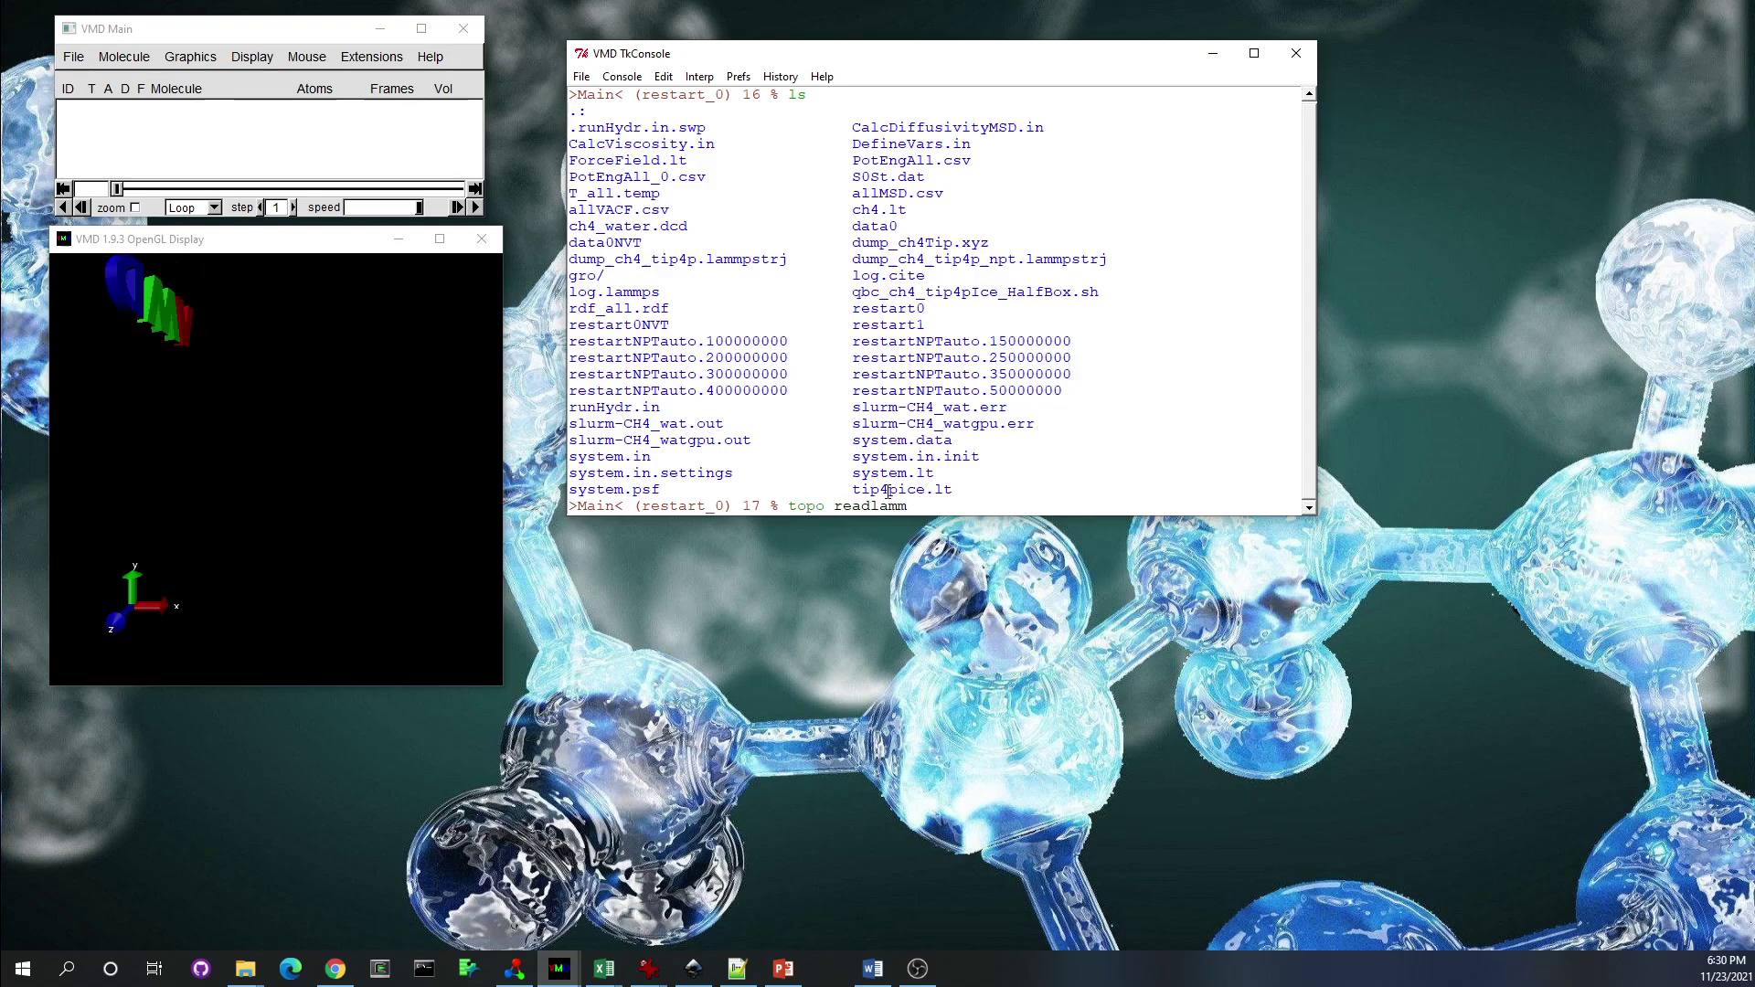
pyautogui.write('psdata system.')
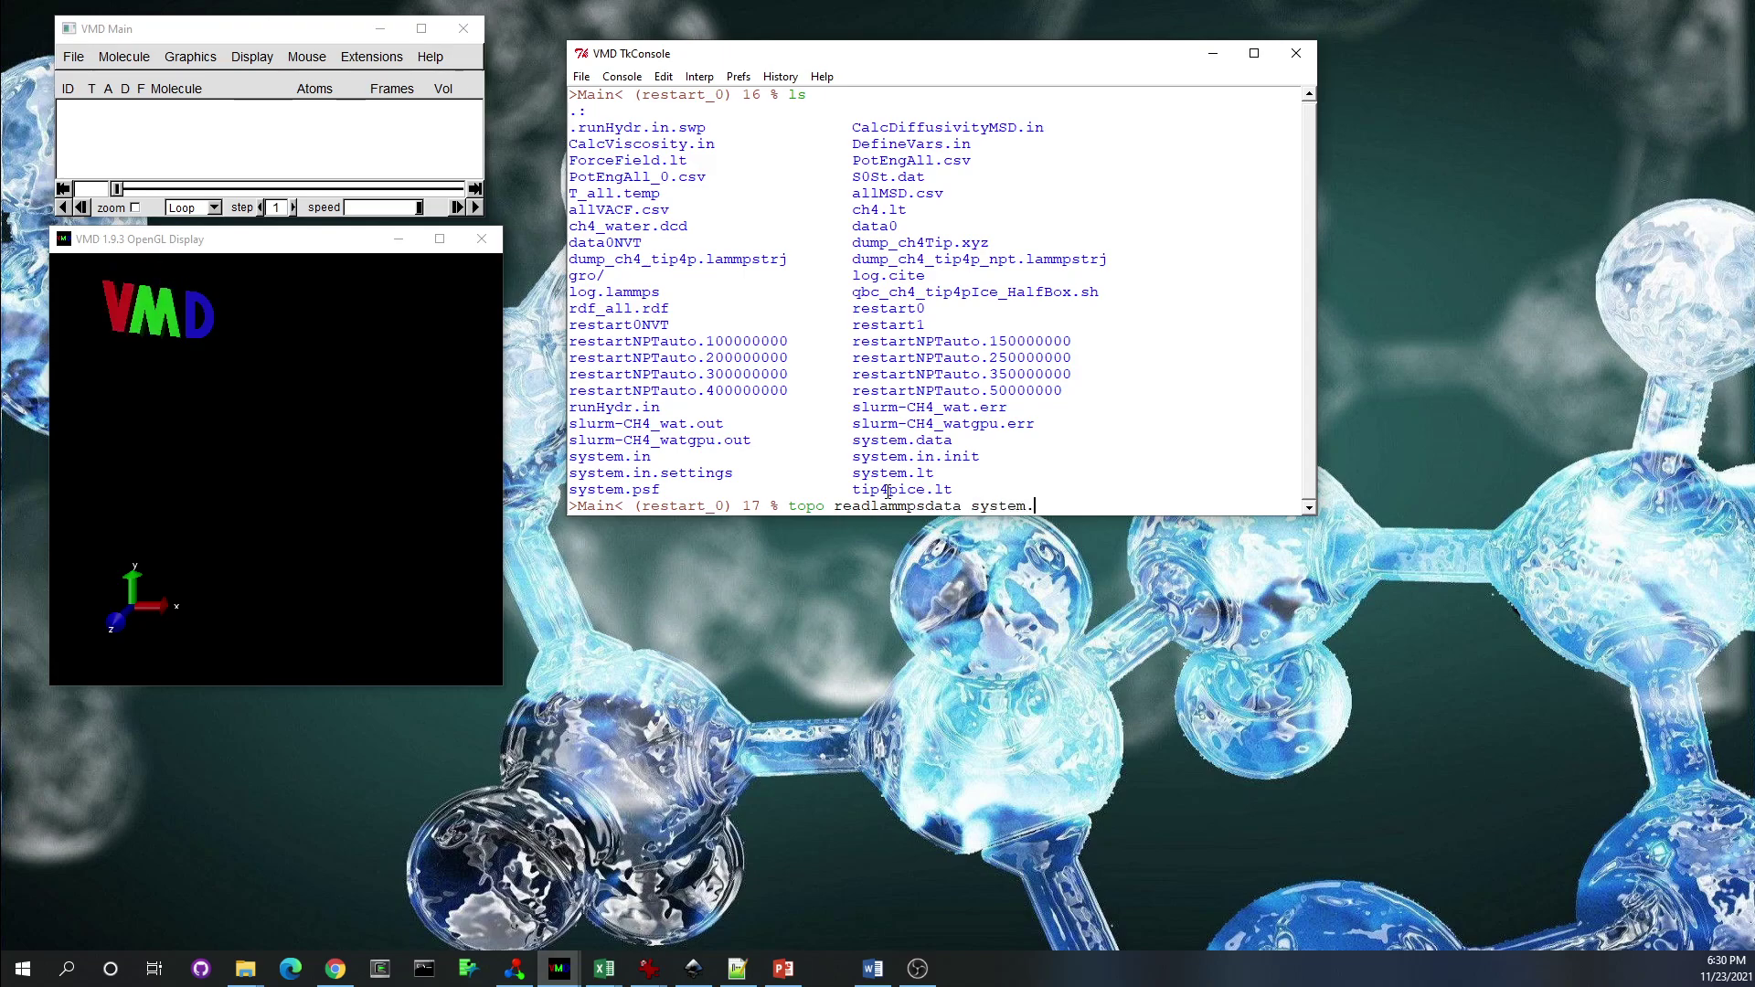
pyautogui.write('data ful')
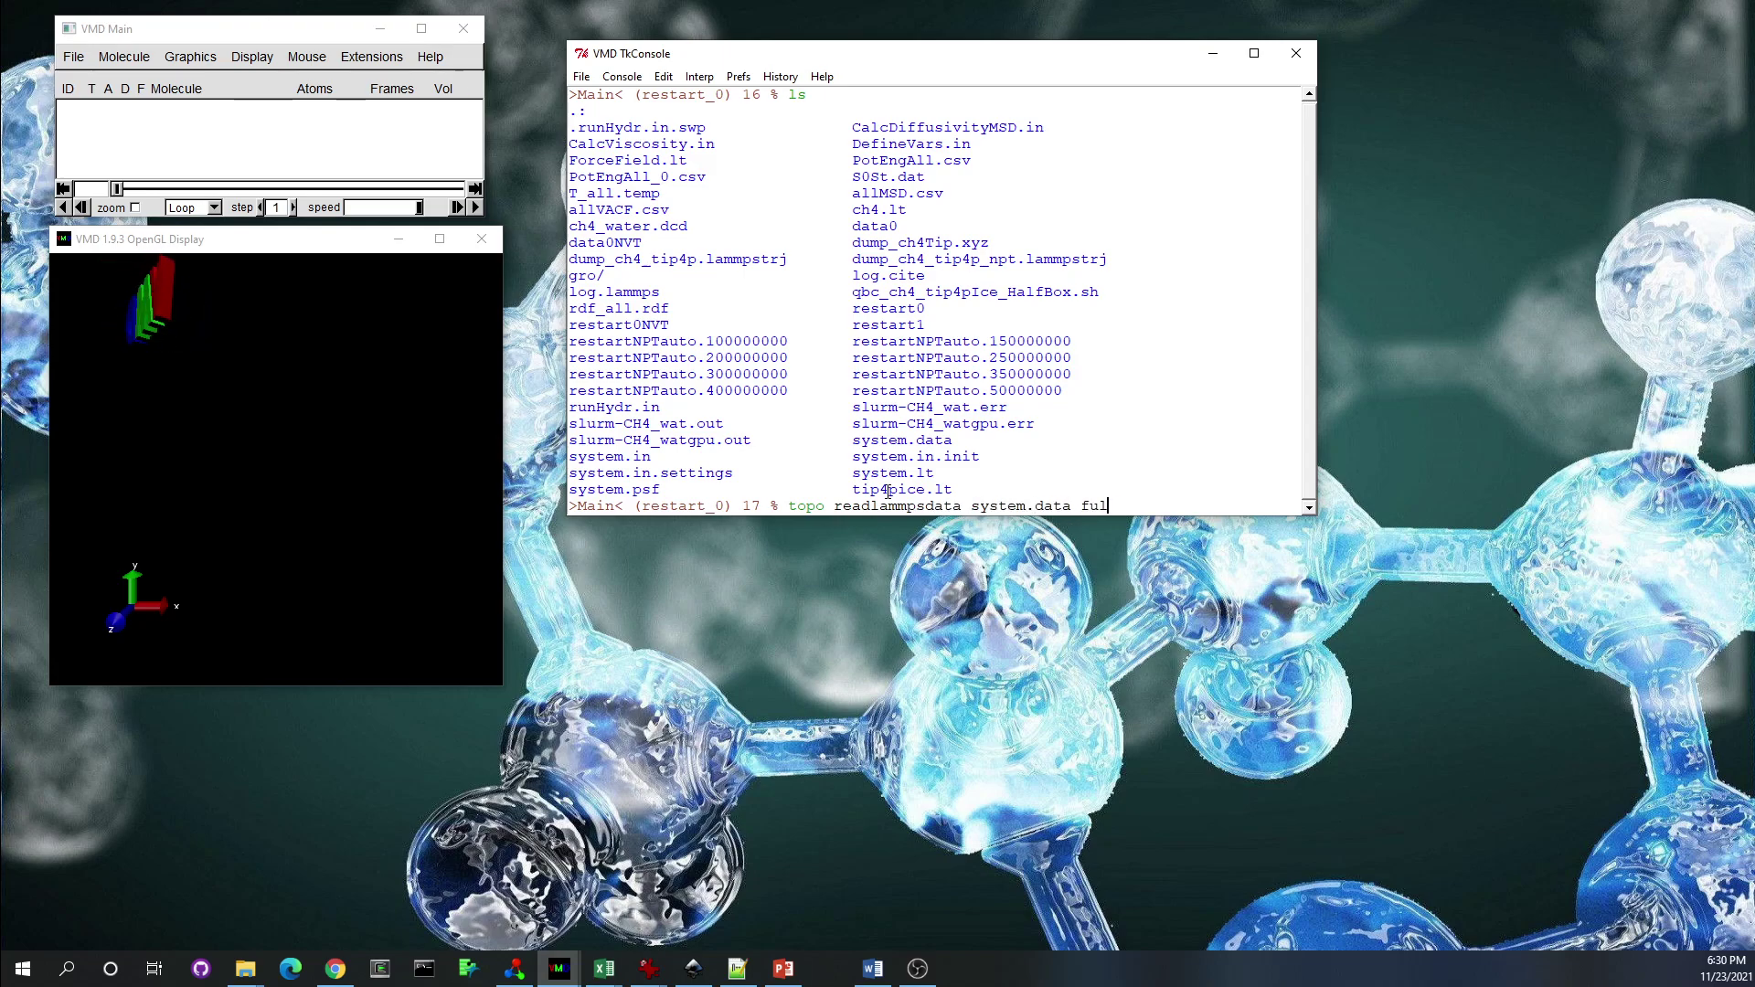
pyautogui.write('l')
pyautogui.press('Return')
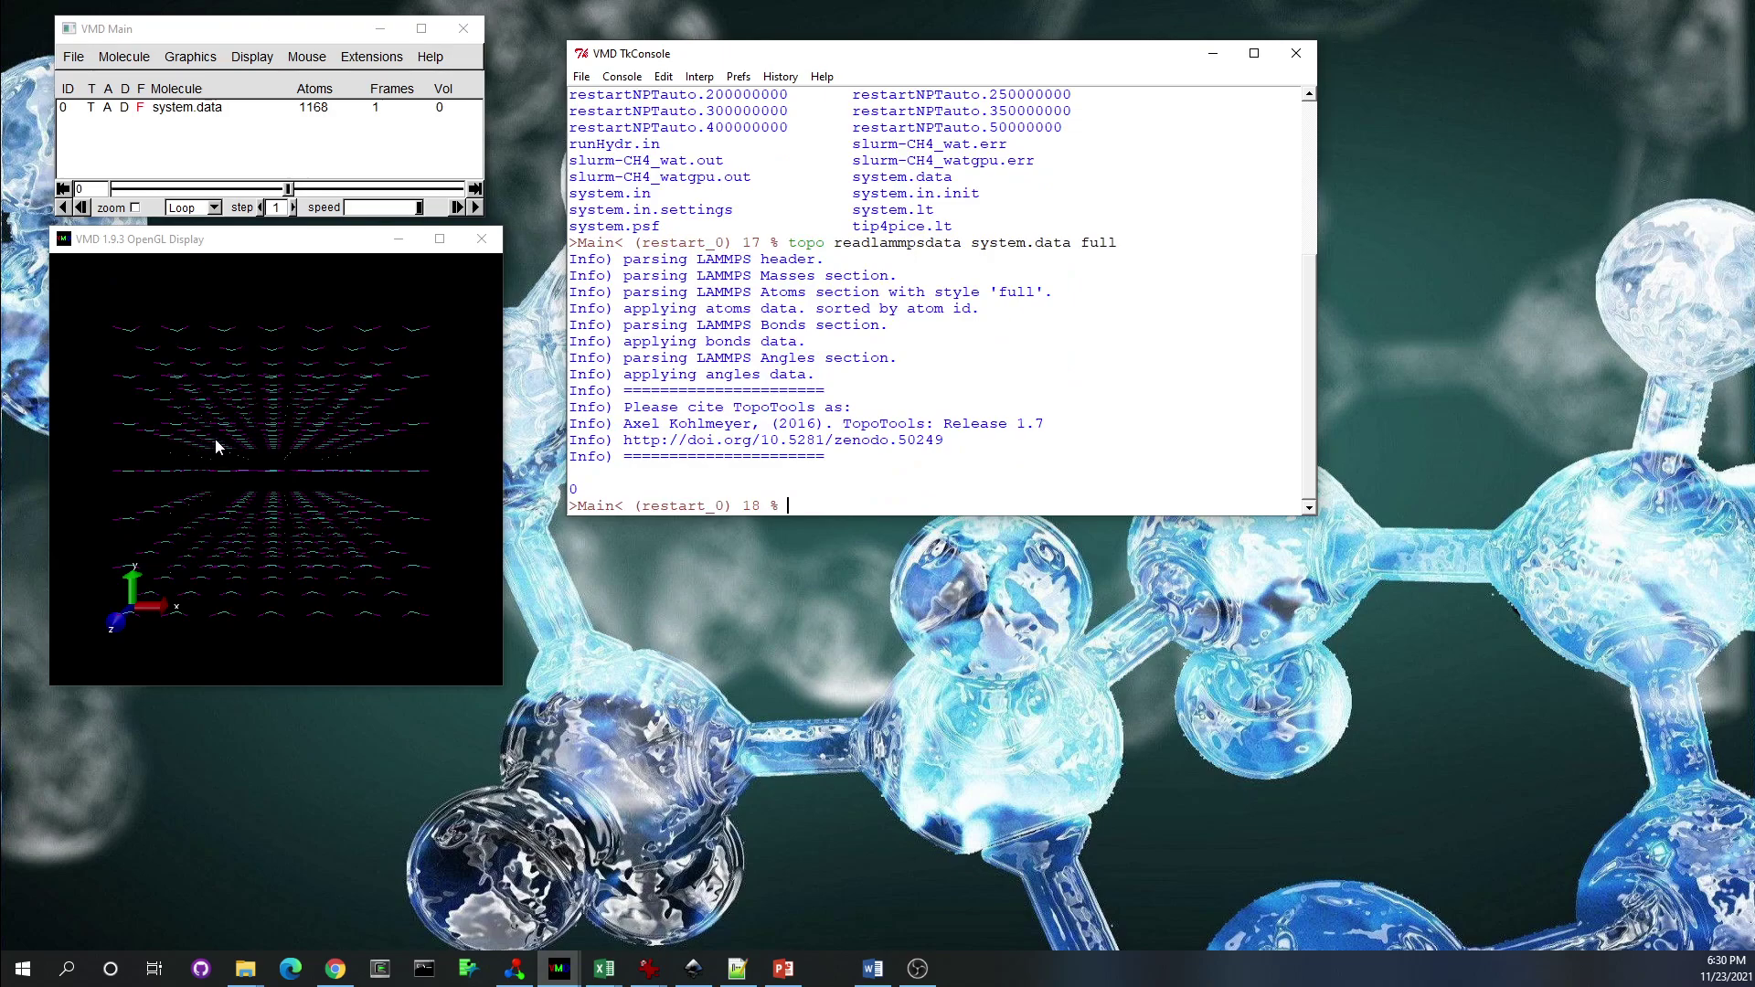
# Tilt the box, enlarge the 3D display, and select the dump_ch4_tip4p.lammpstrj name in the console
pyautogui.moveTo(216, 445); pyautogui.dragTo(290, 473)
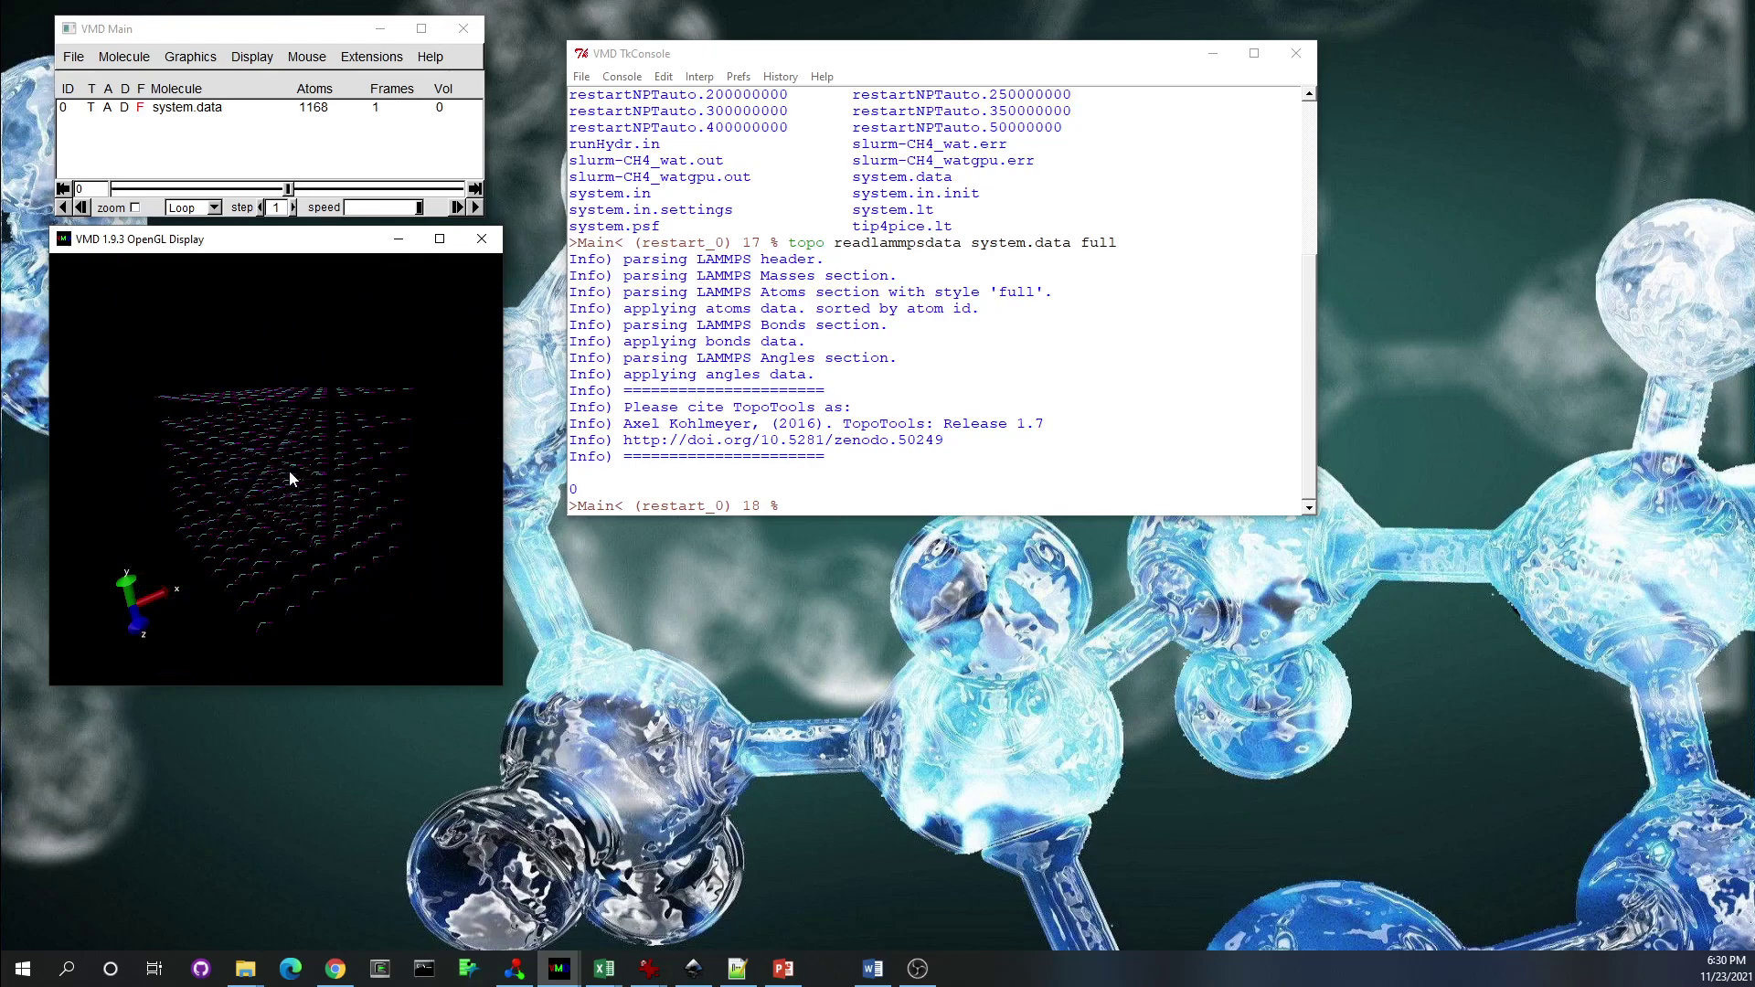
pyautogui.moveTo(497, 686); pyautogui.dragTo(548, 731)
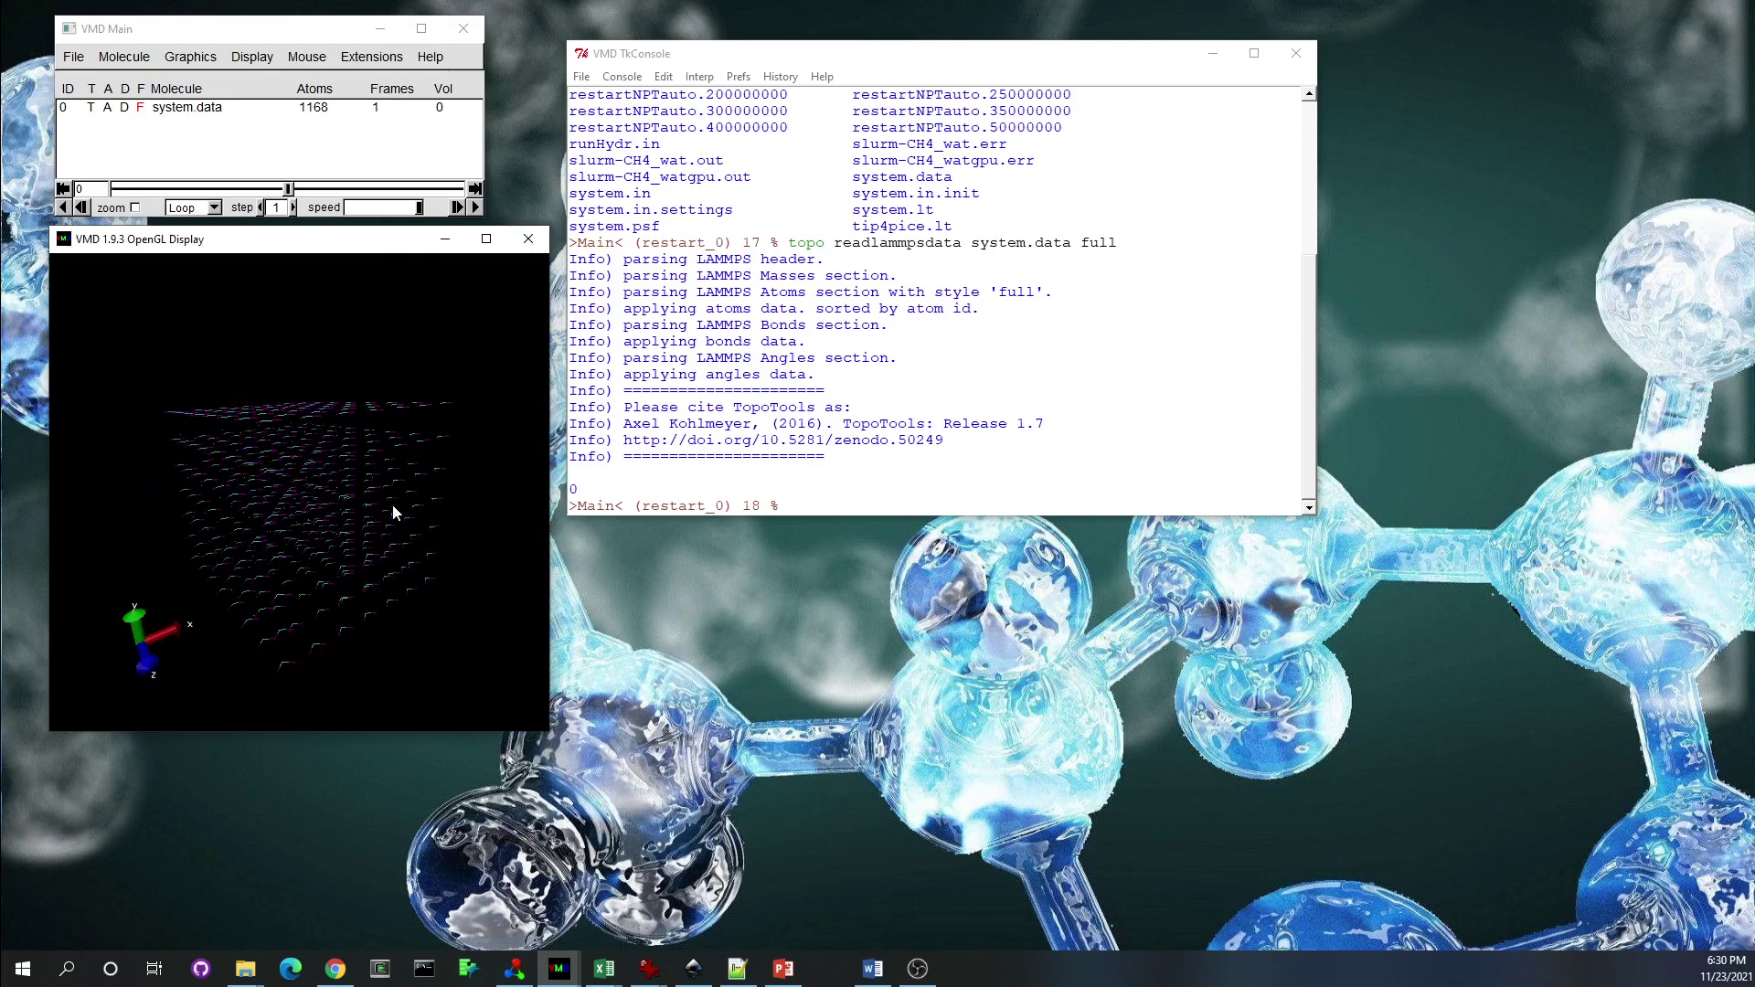
pyautogui.click(740, 315)
pyautogui.scroll(5, 695, 301)
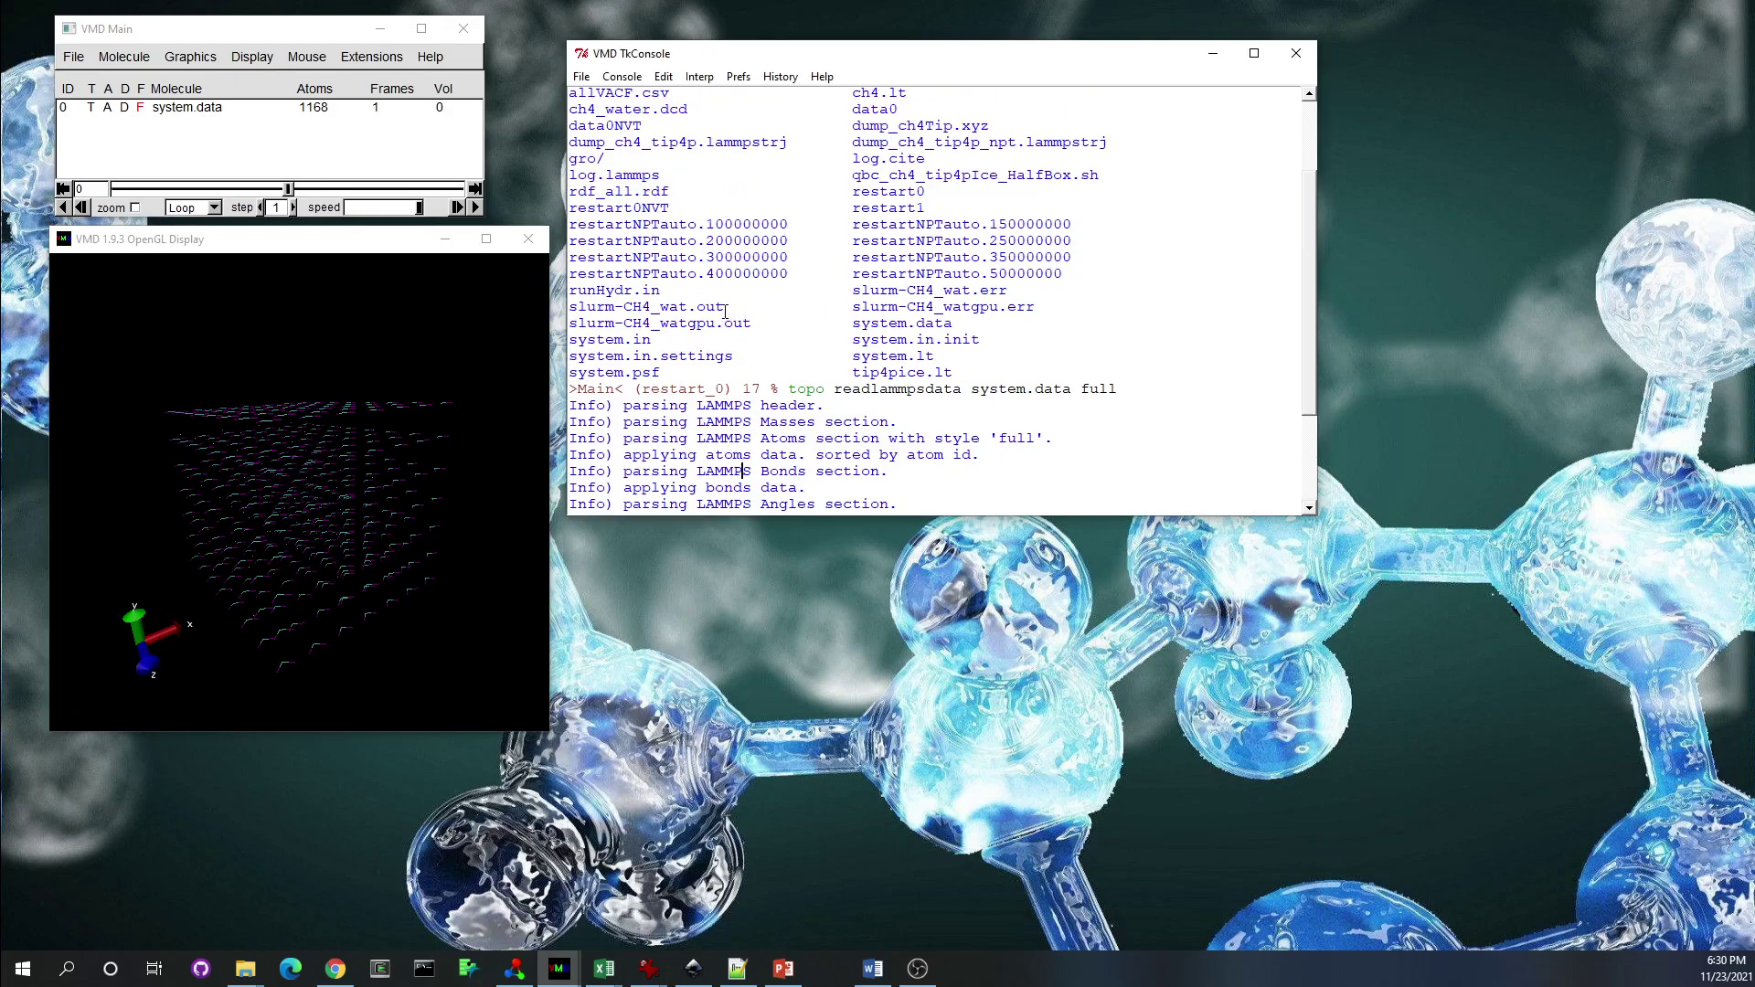
pyautogui.moveTo(582, 256); pyautogui.dragTo(825, 253)
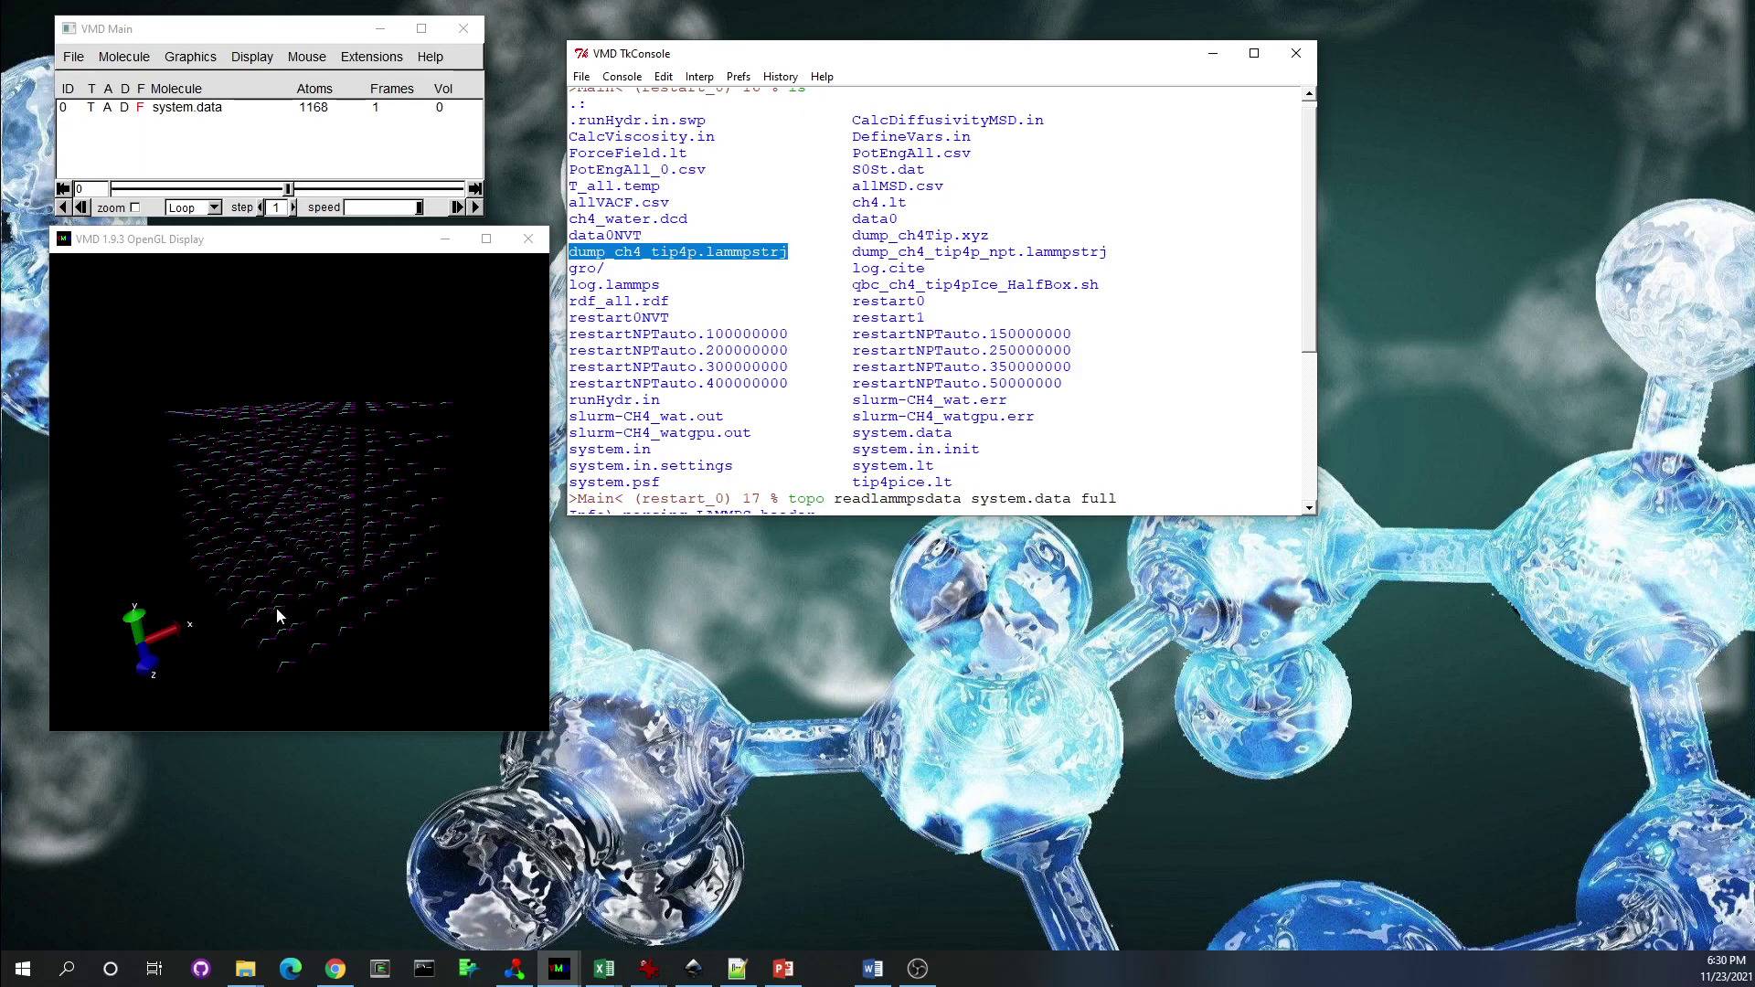
# Rotate the water–methane box through several orientations to inspect it
pyautogui.moveTo(280, 616)
pyautogui.mouseDown()
pyautogui.moveTo(243, 615)
pyautogui.moveTo(262, 622)
pyautogui.mouseUp()
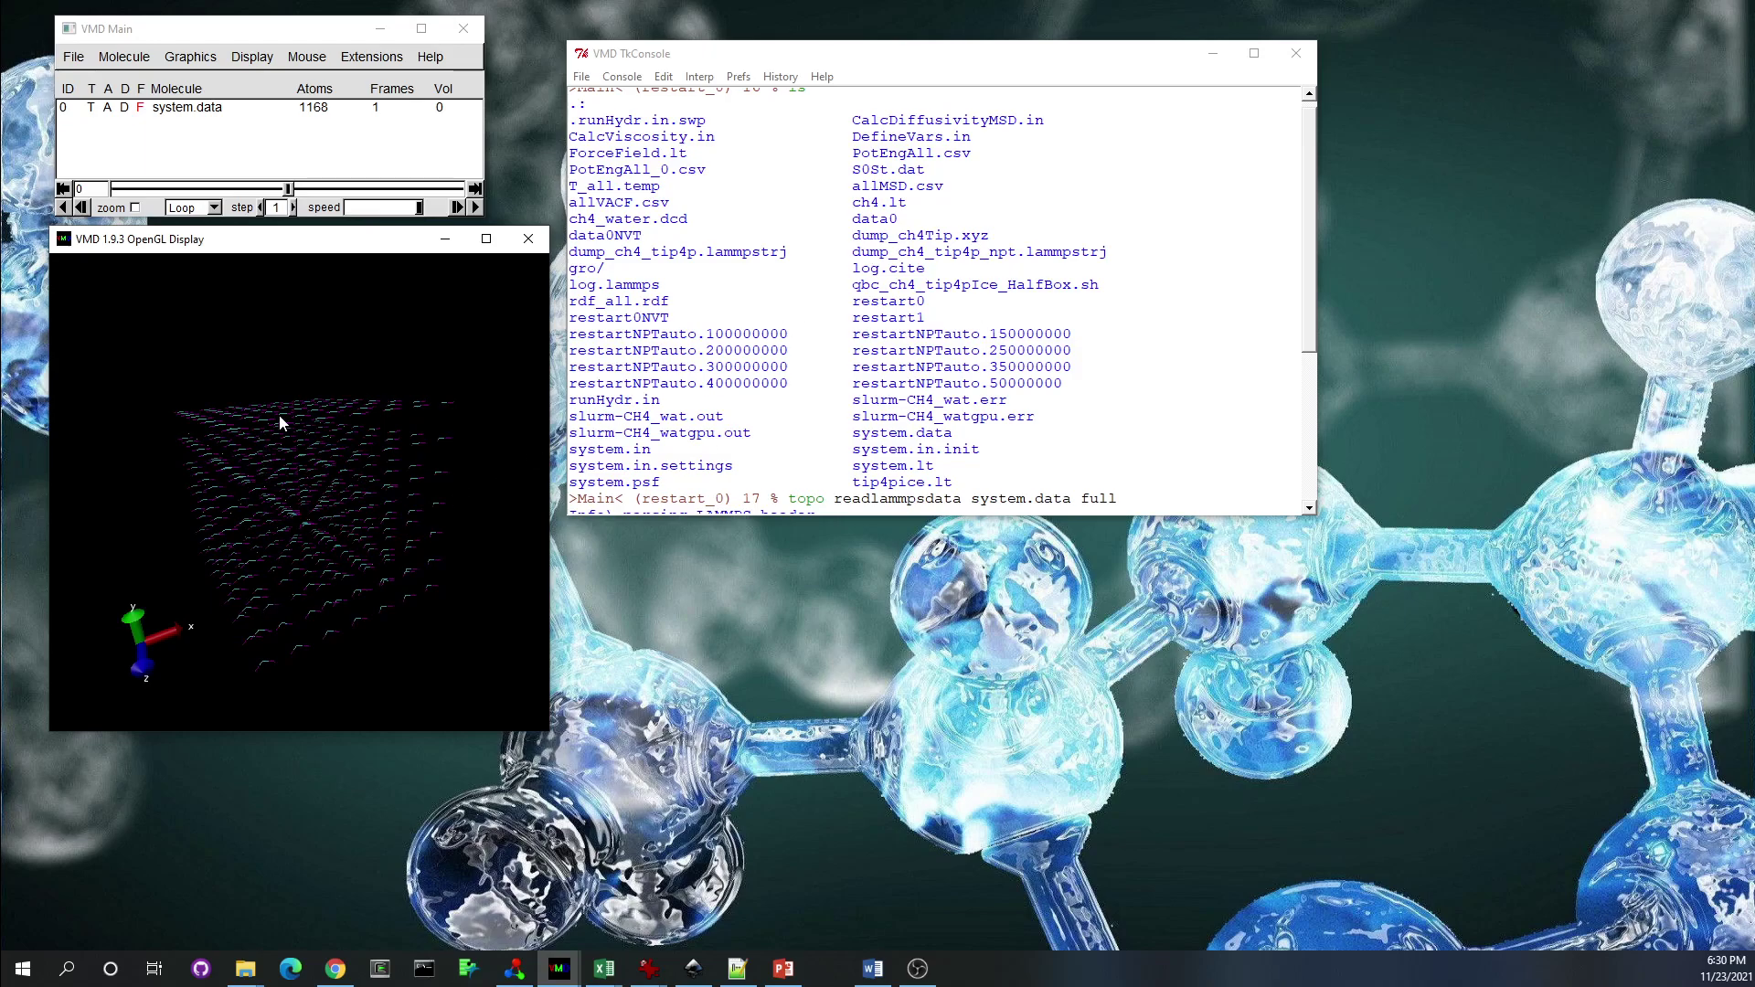
pyautogui.moveTo(280, 416); pyautogui.dragTo(338, 439)
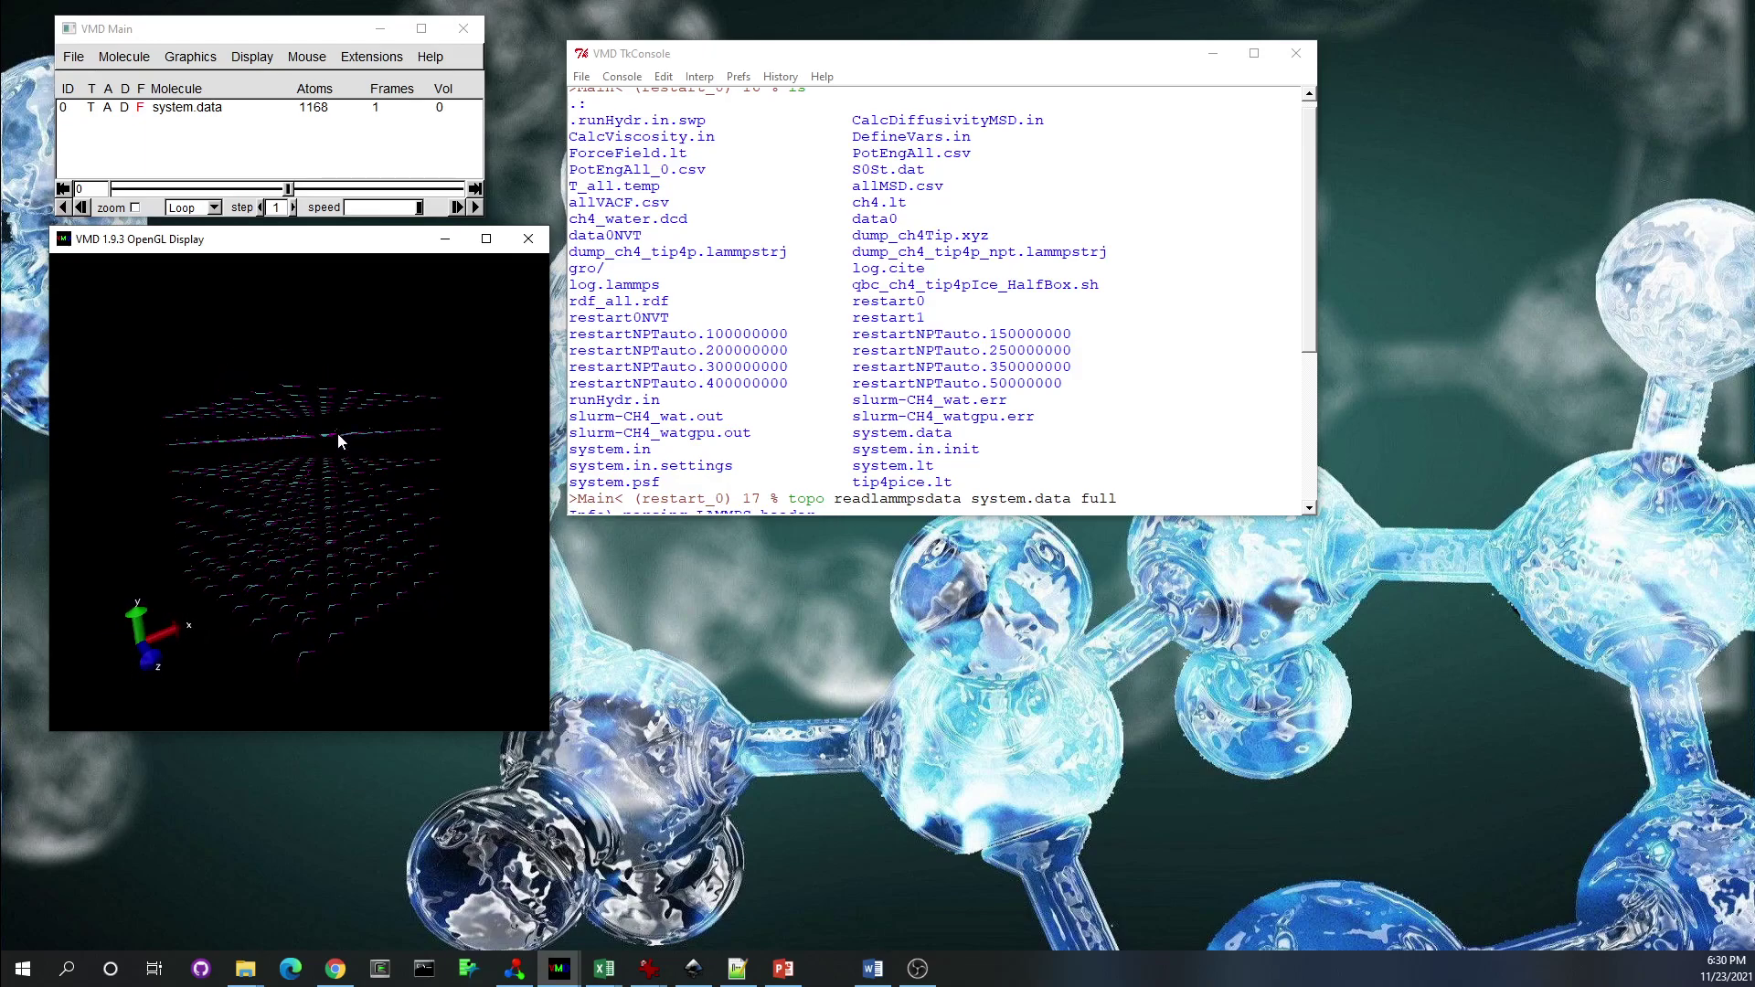
pyautogui.moveTo(337, 633); pyautogui.dragTo(316, 640)
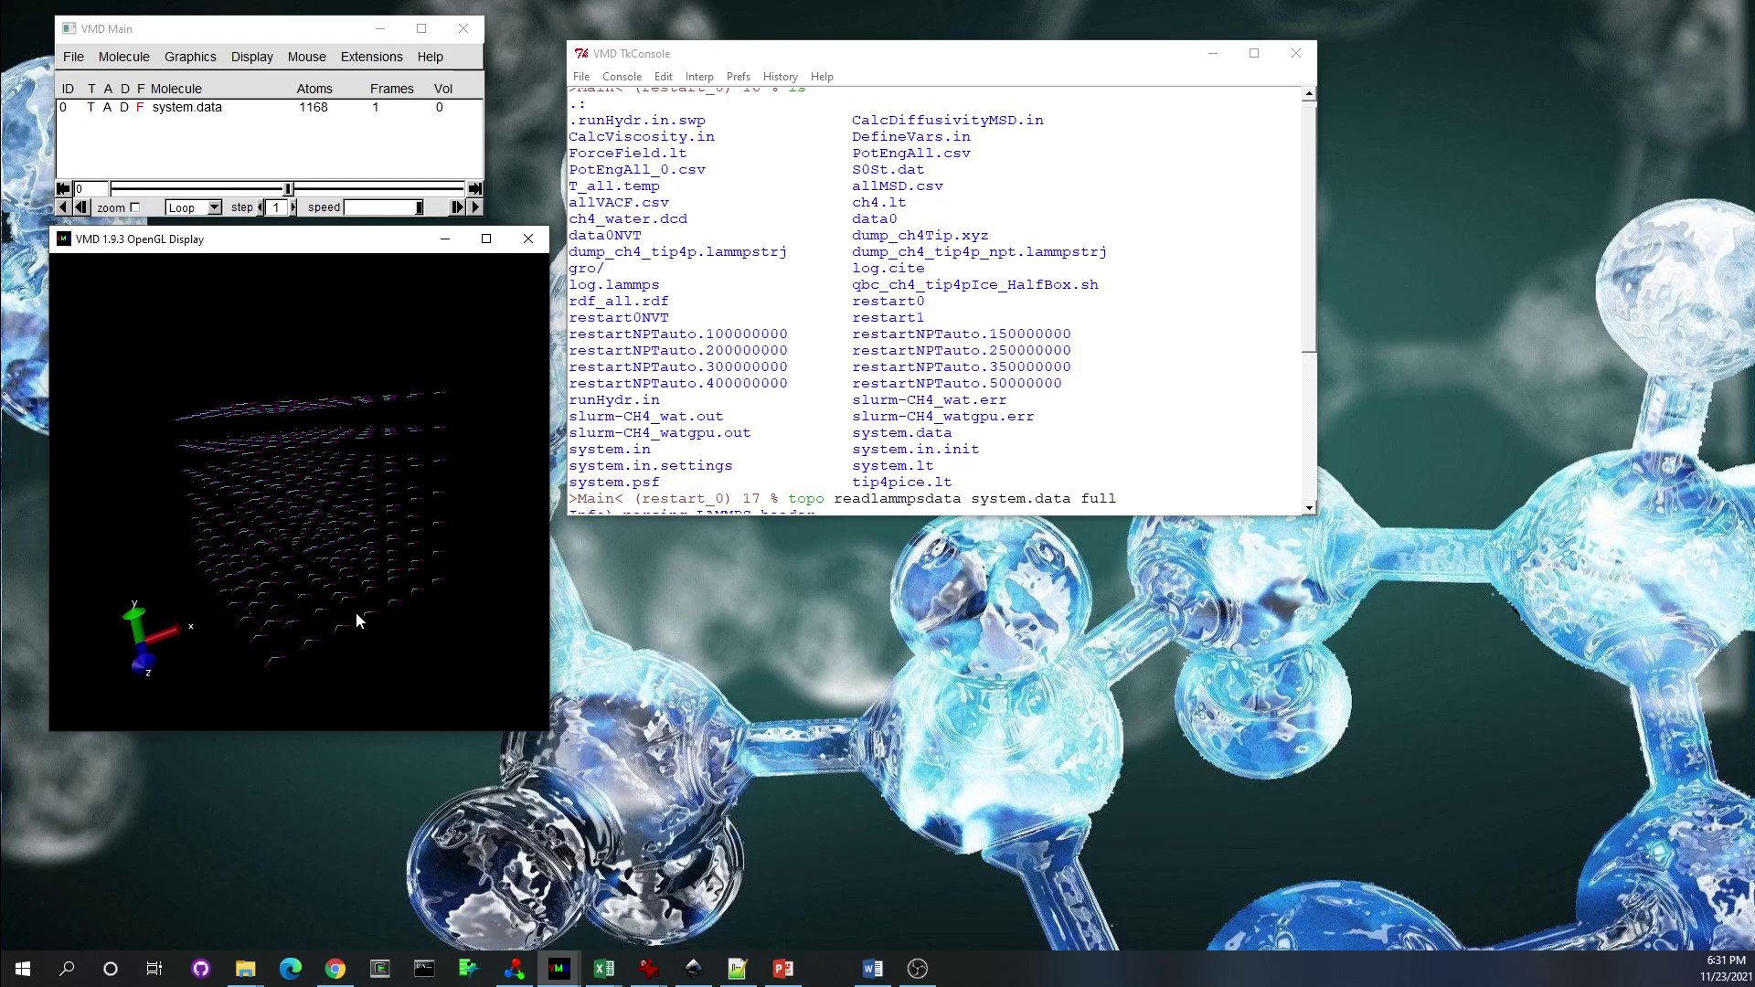
pyautogui.moveTo(356, 615); pyautogui.dragTo(360, 620)
# Load dump_ch4_tip4p.lammpstrj into system.data via Load Data Into Molecule
pyautogui.click(180, 108)
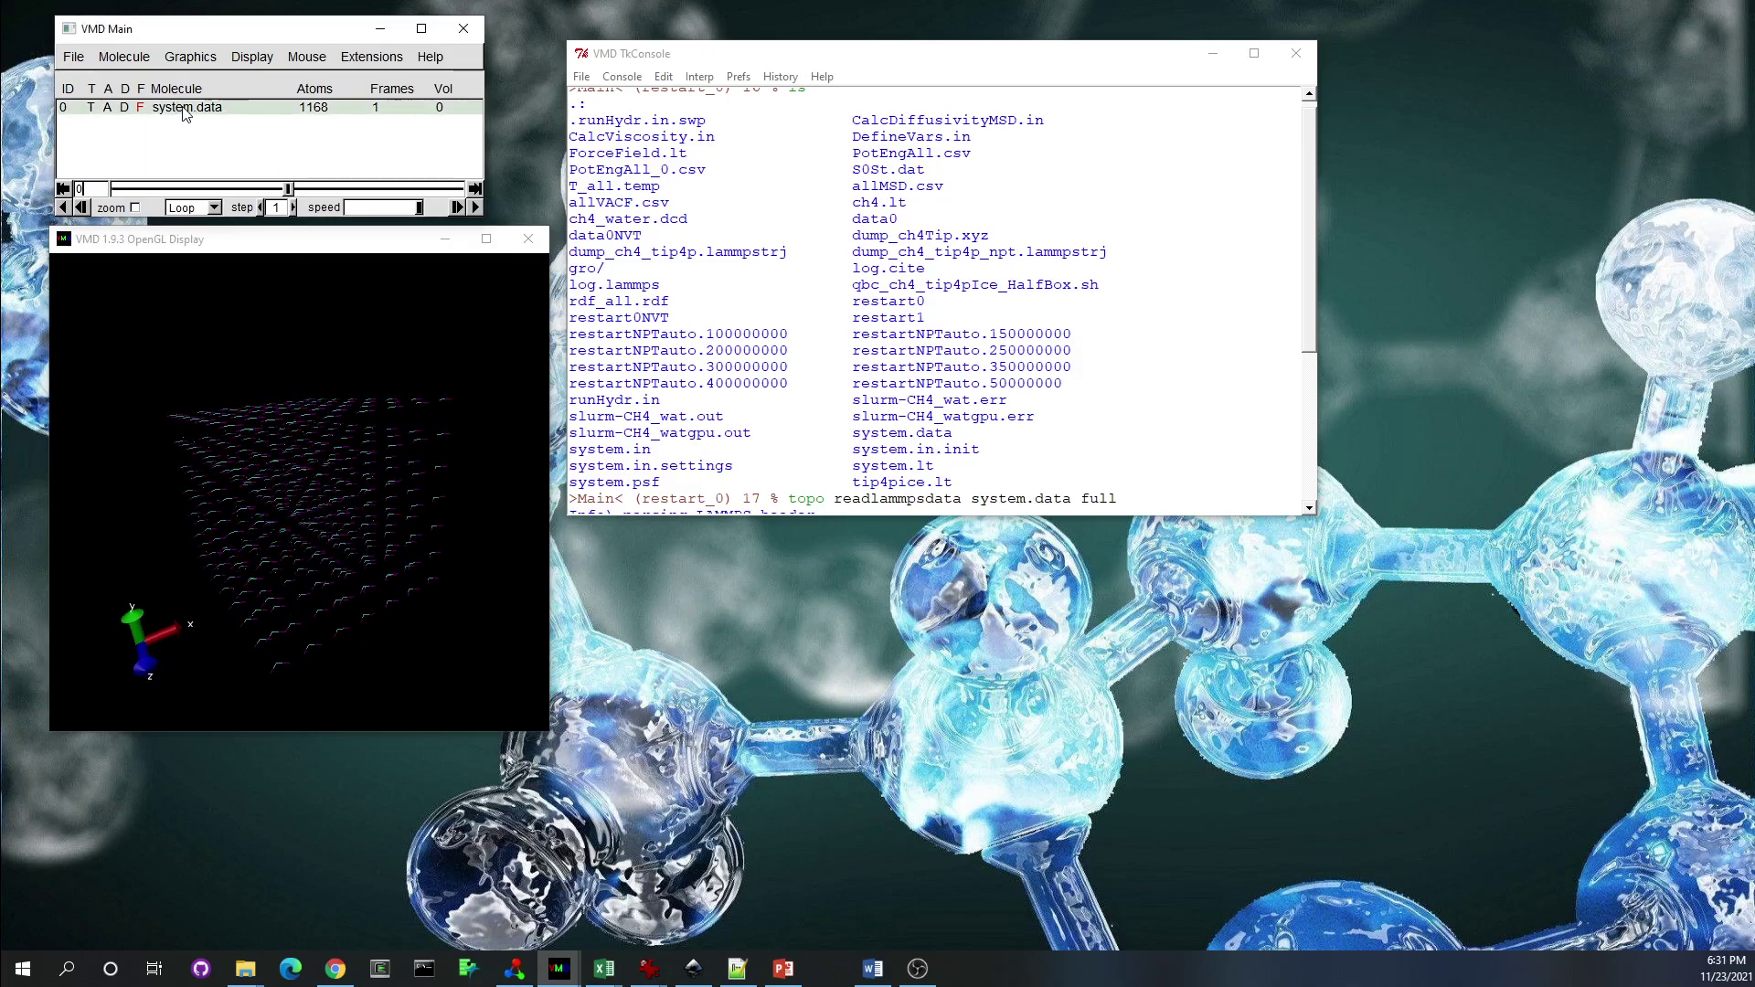
pyautogui.rightClick(185, 111)
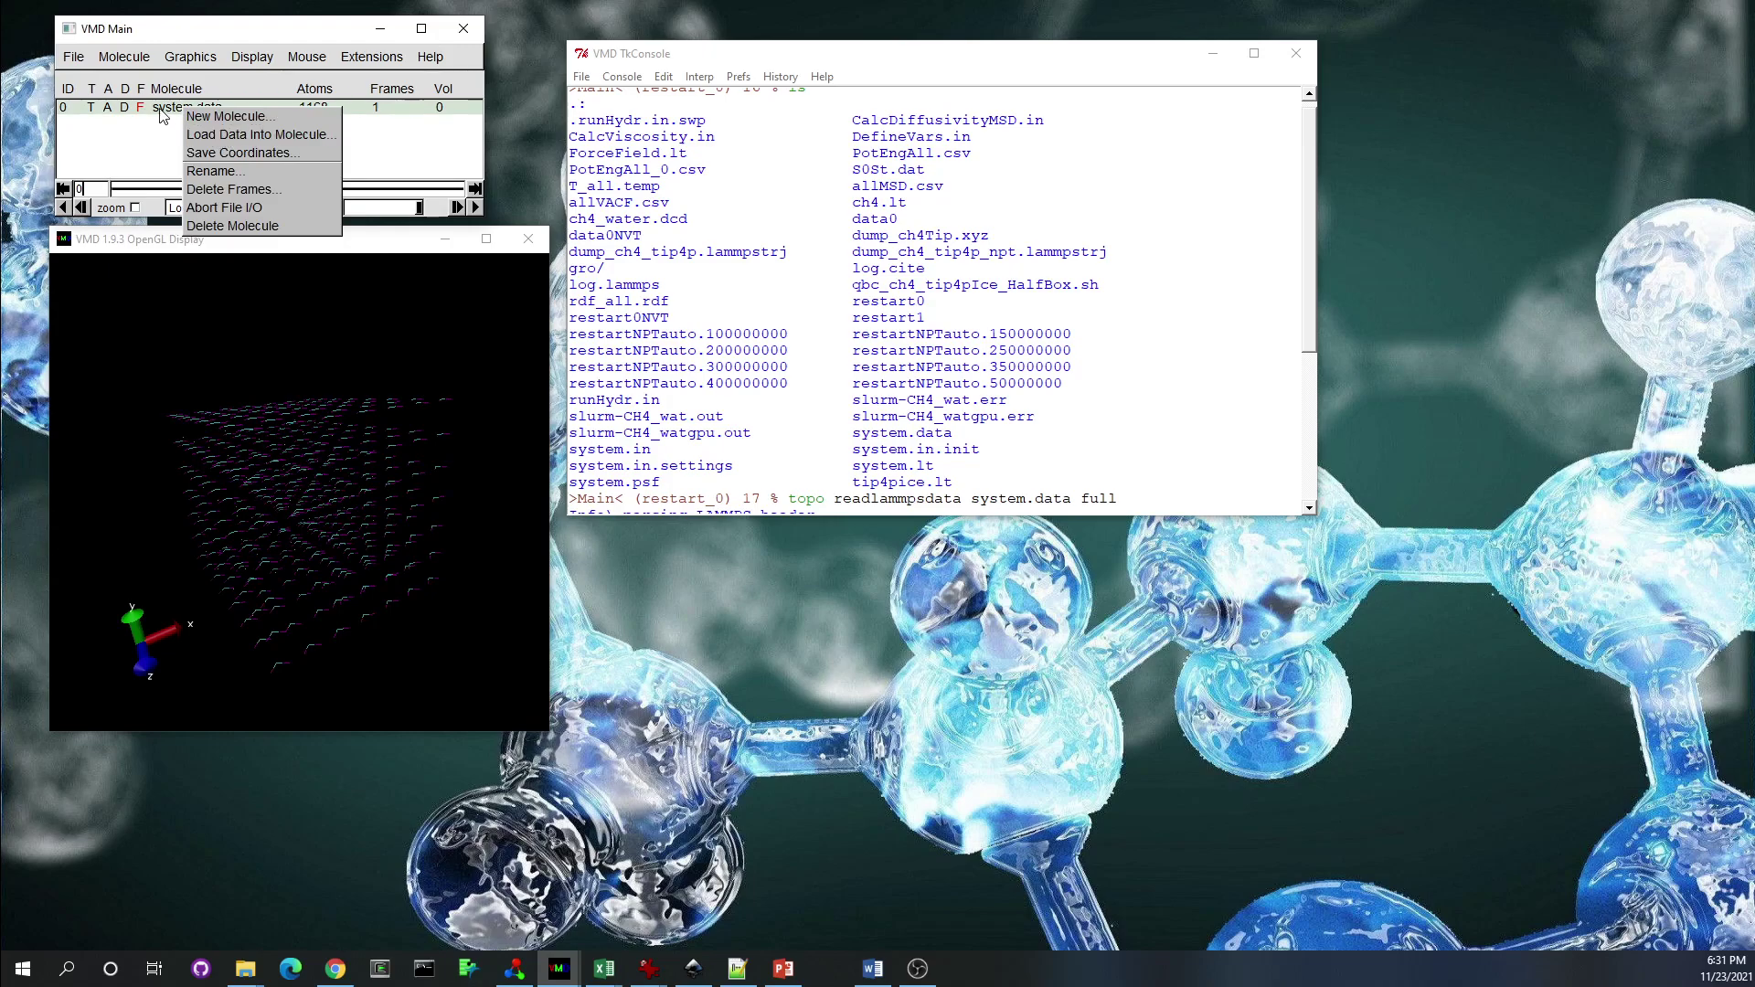
pyautogui.click(211, 135)
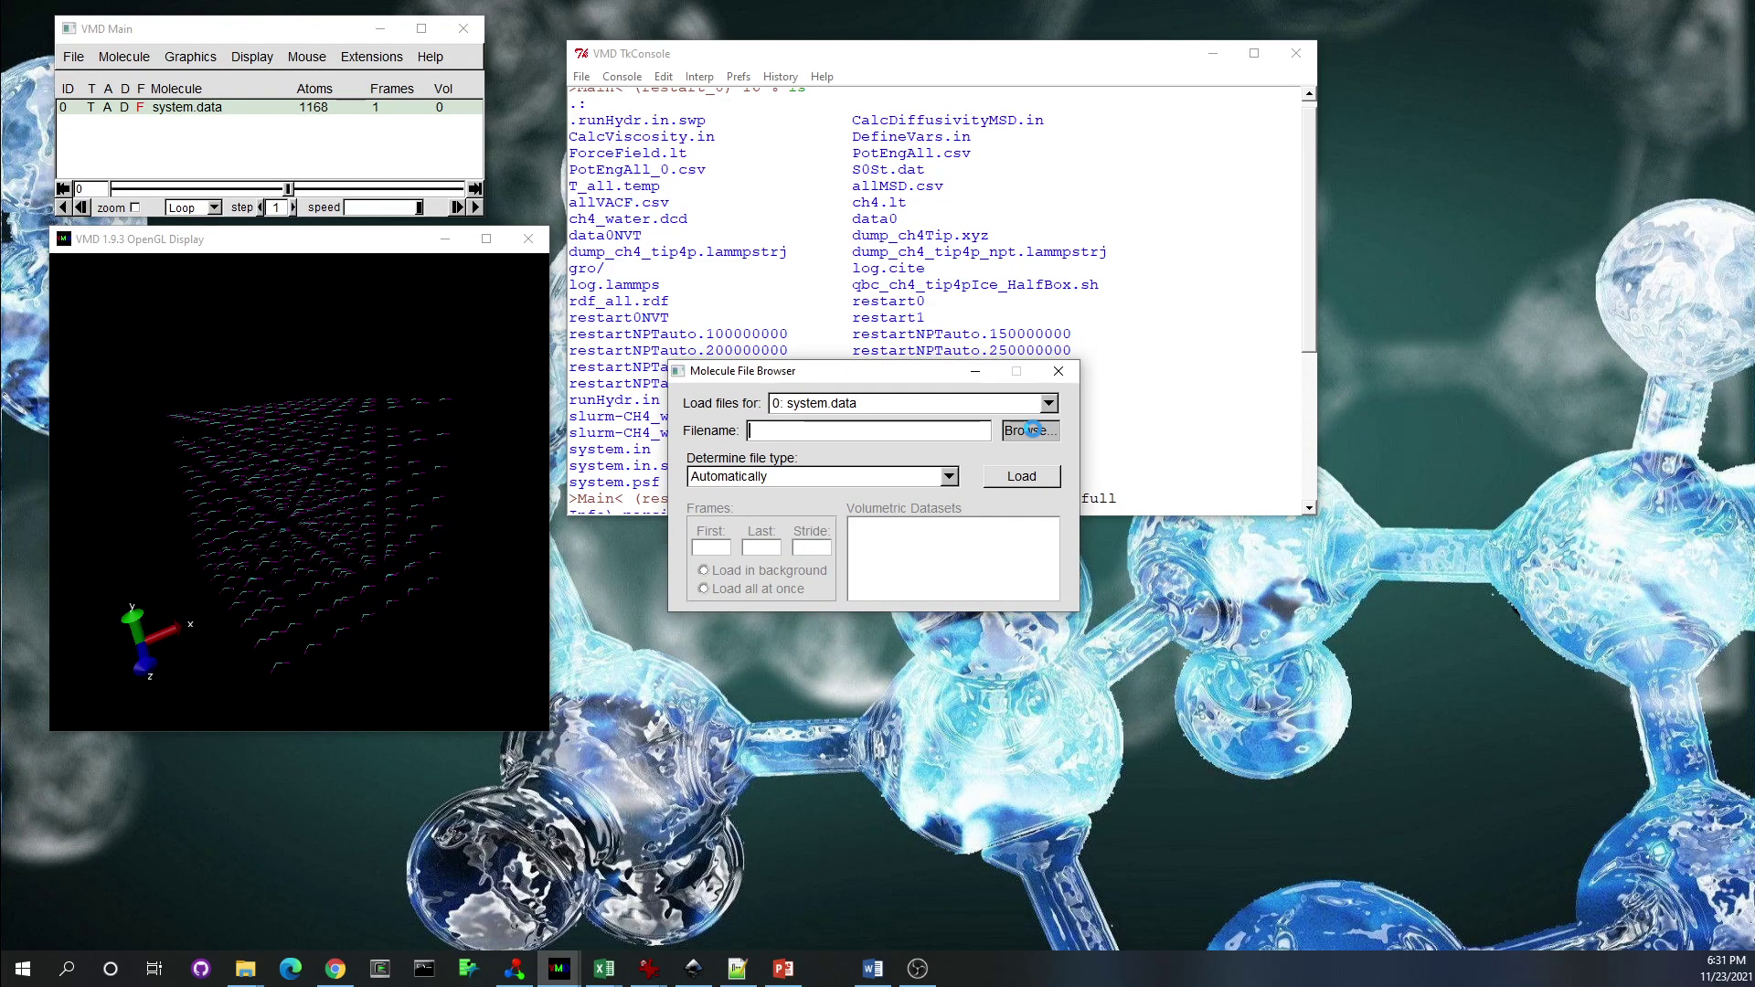
pyautogui.click(1032, 430)
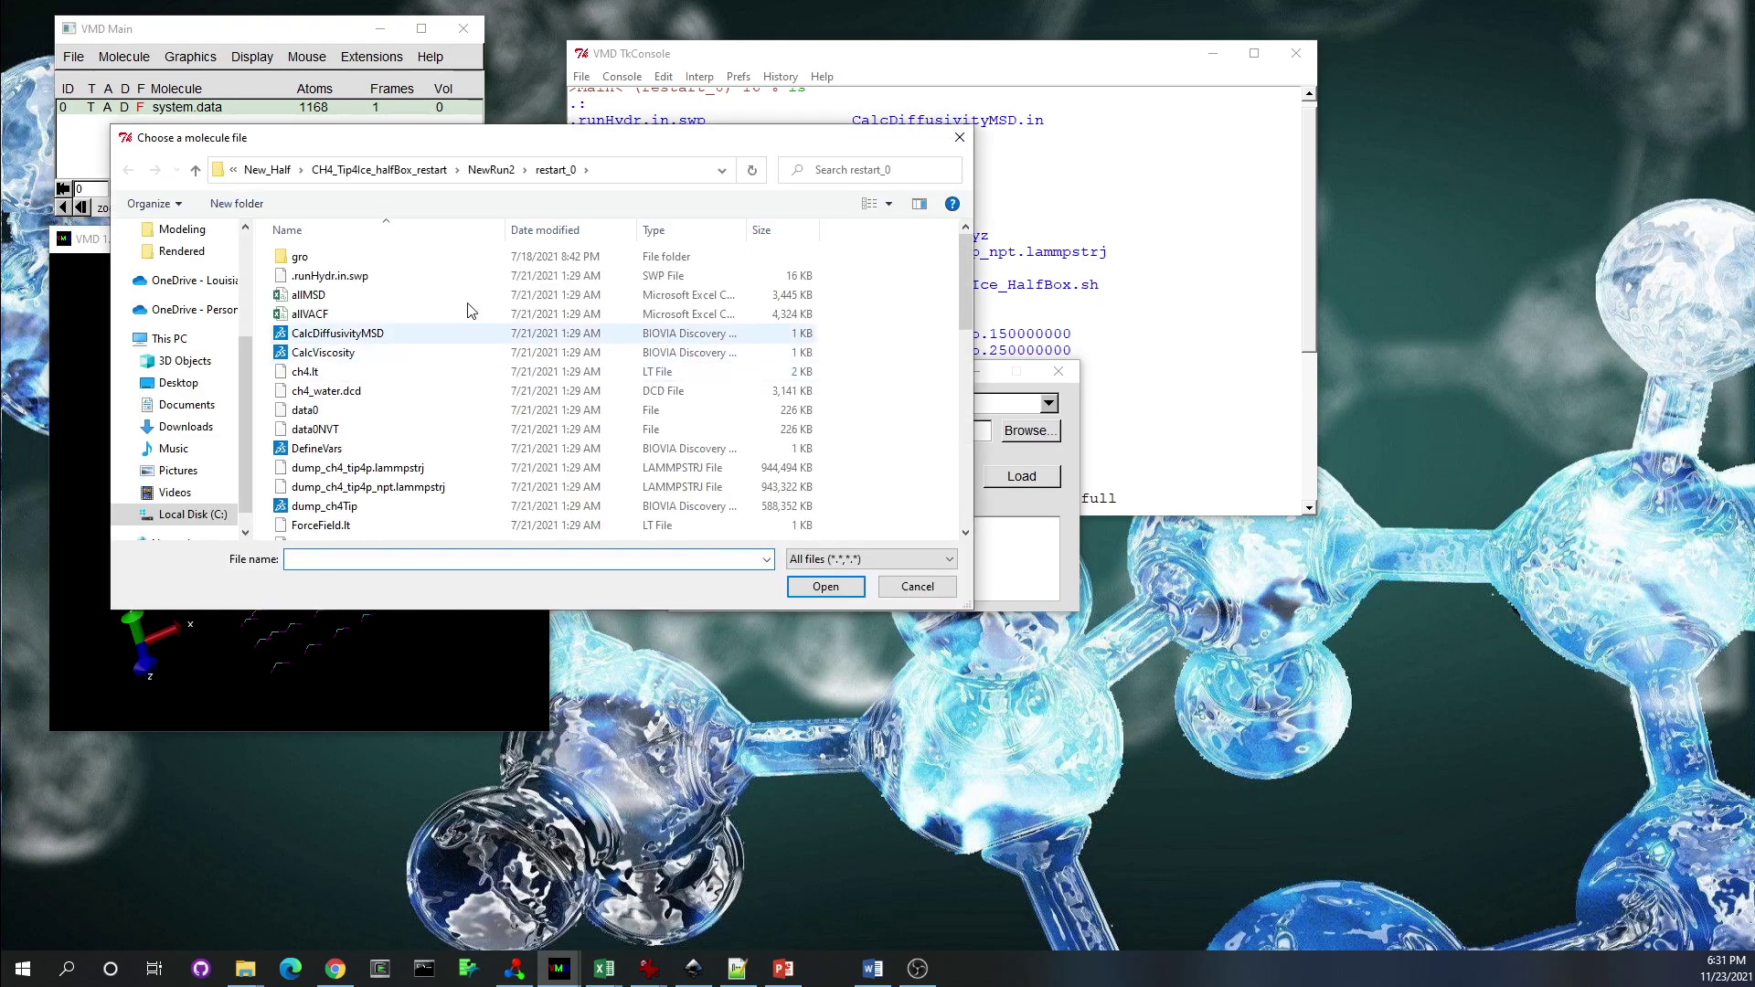
pyautogui.scroll(-2, 429, 379)
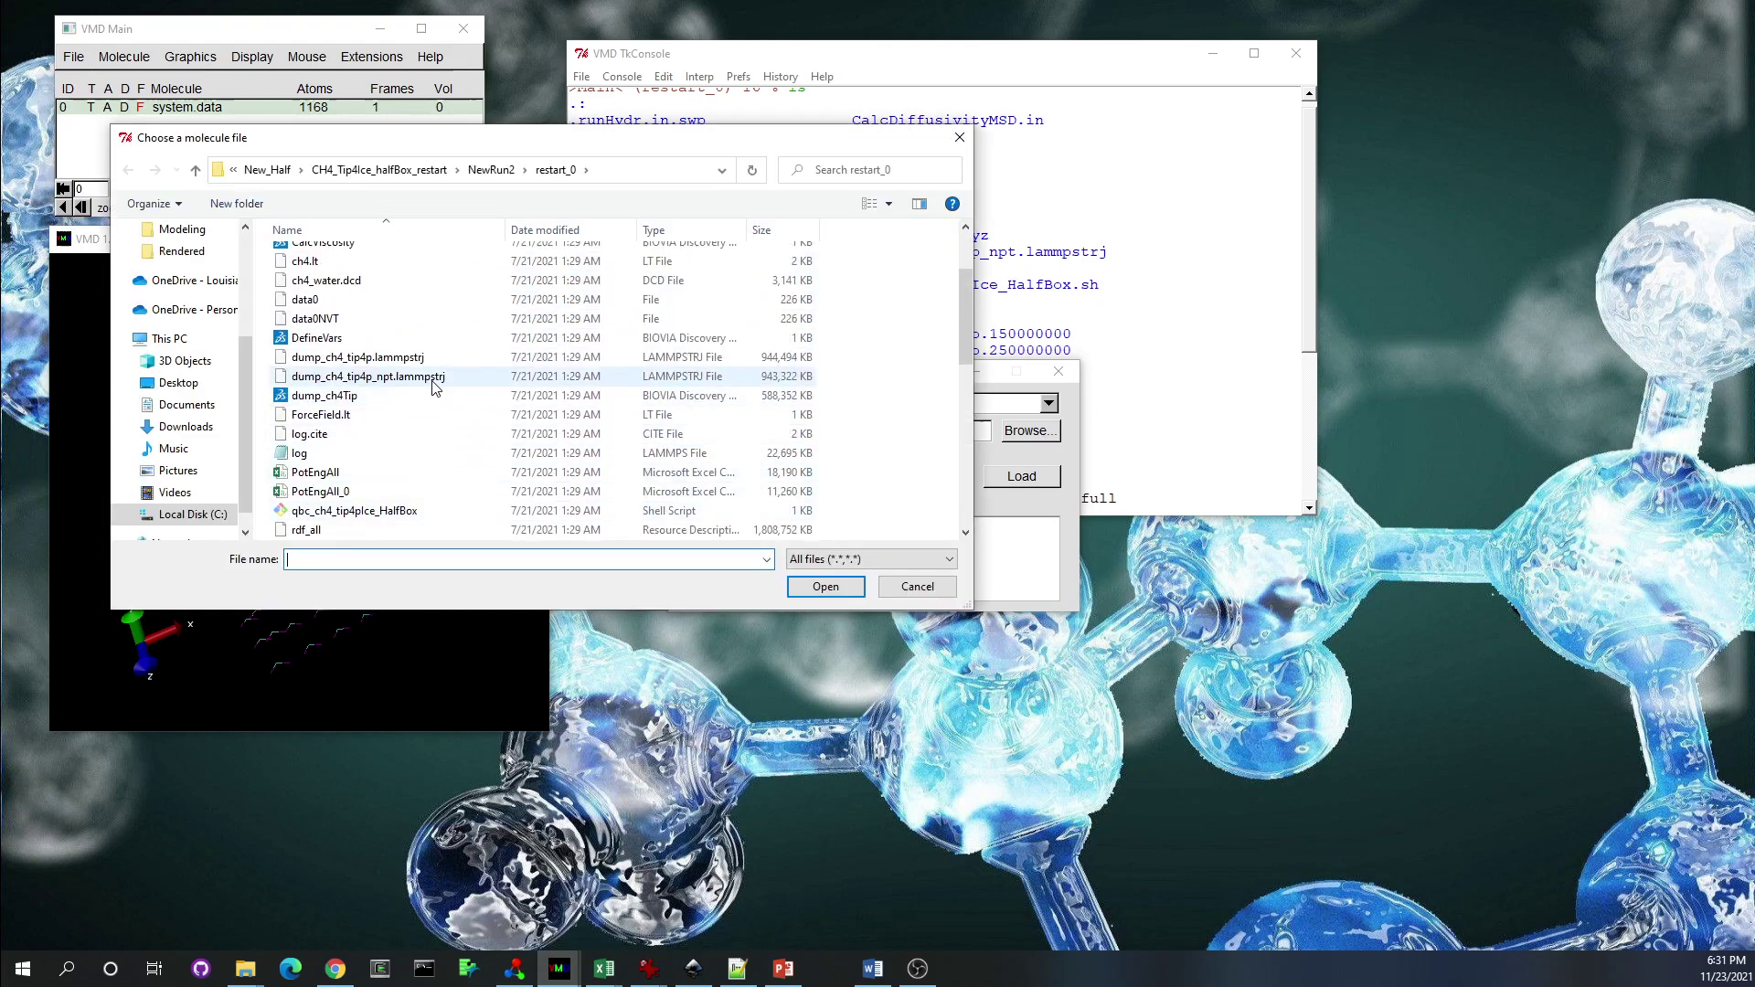
pyautogui.click(454, 359)
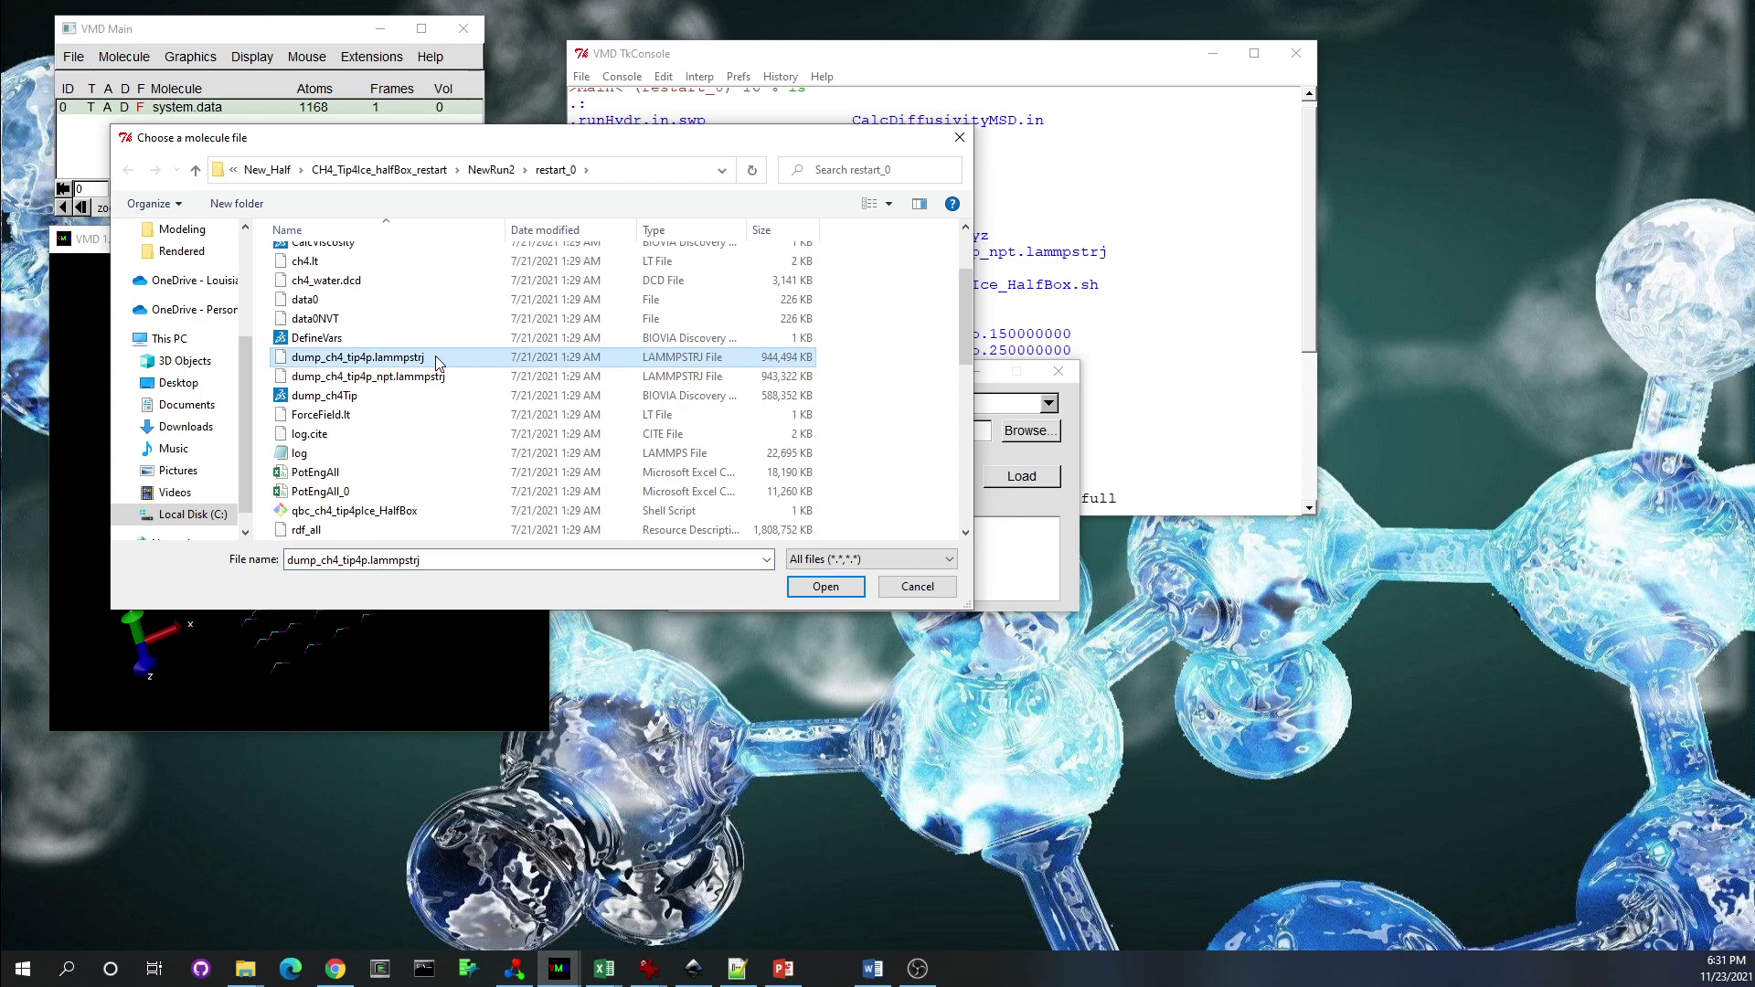
pyautogui.doubleClick(436, 359)
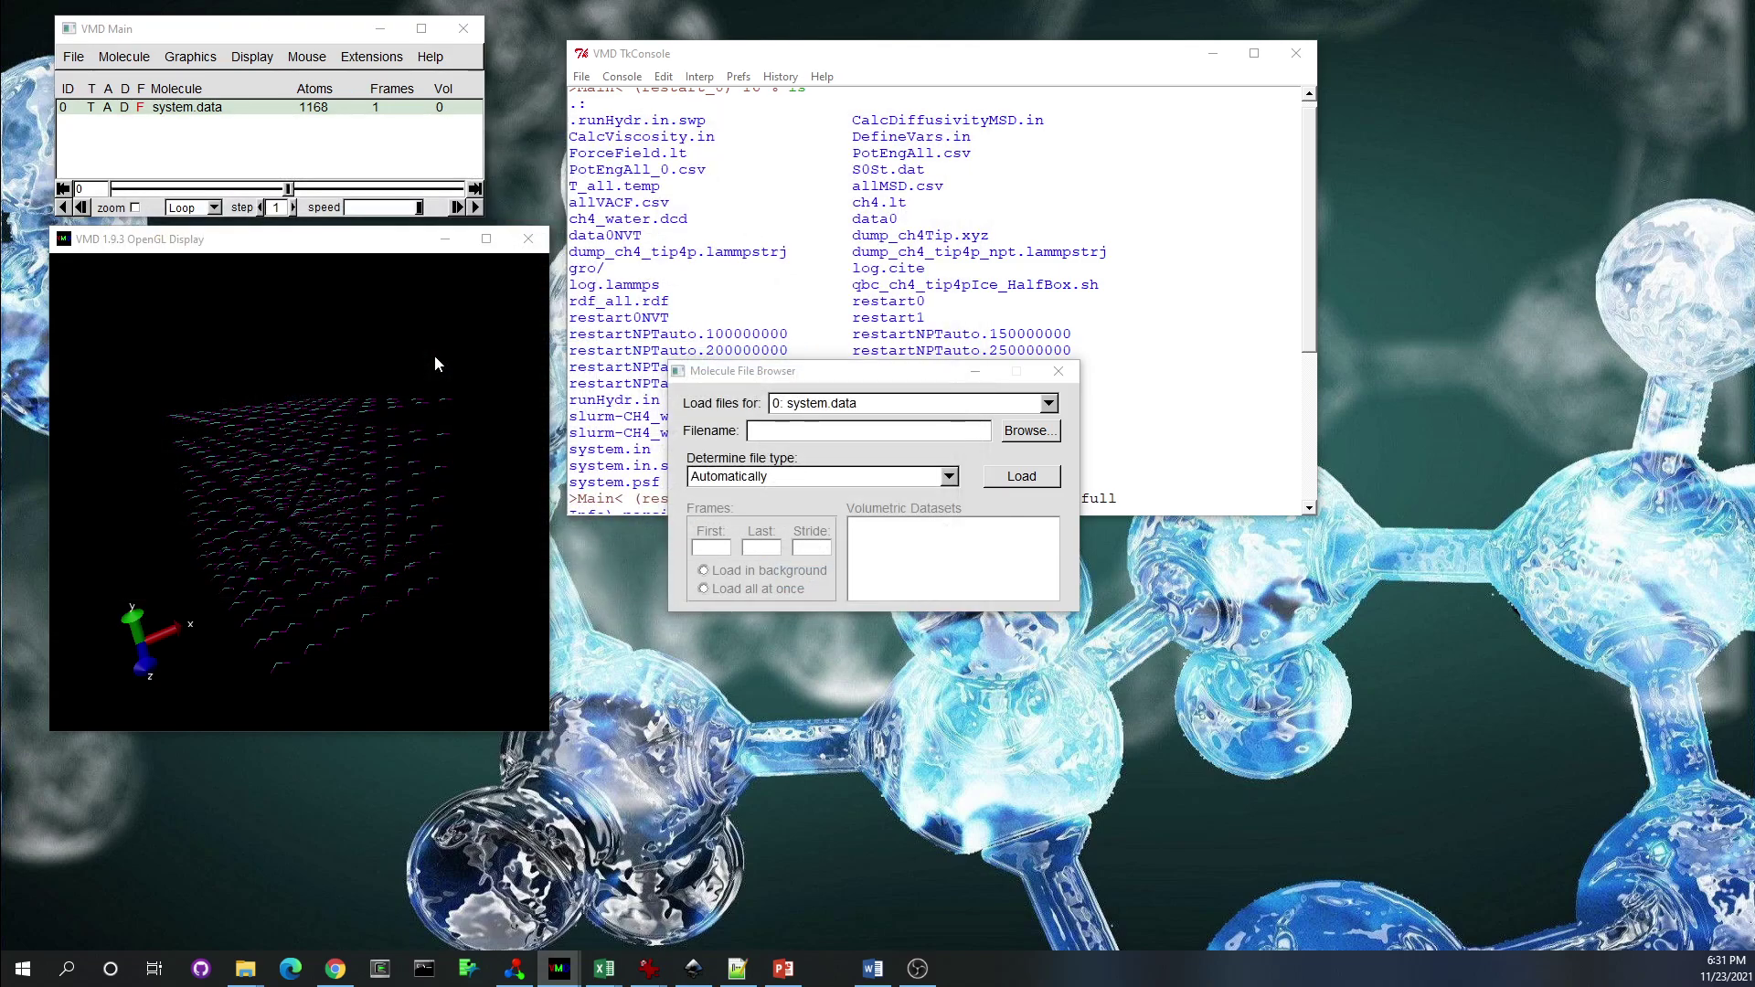
pyautogui.click(1022, 476)
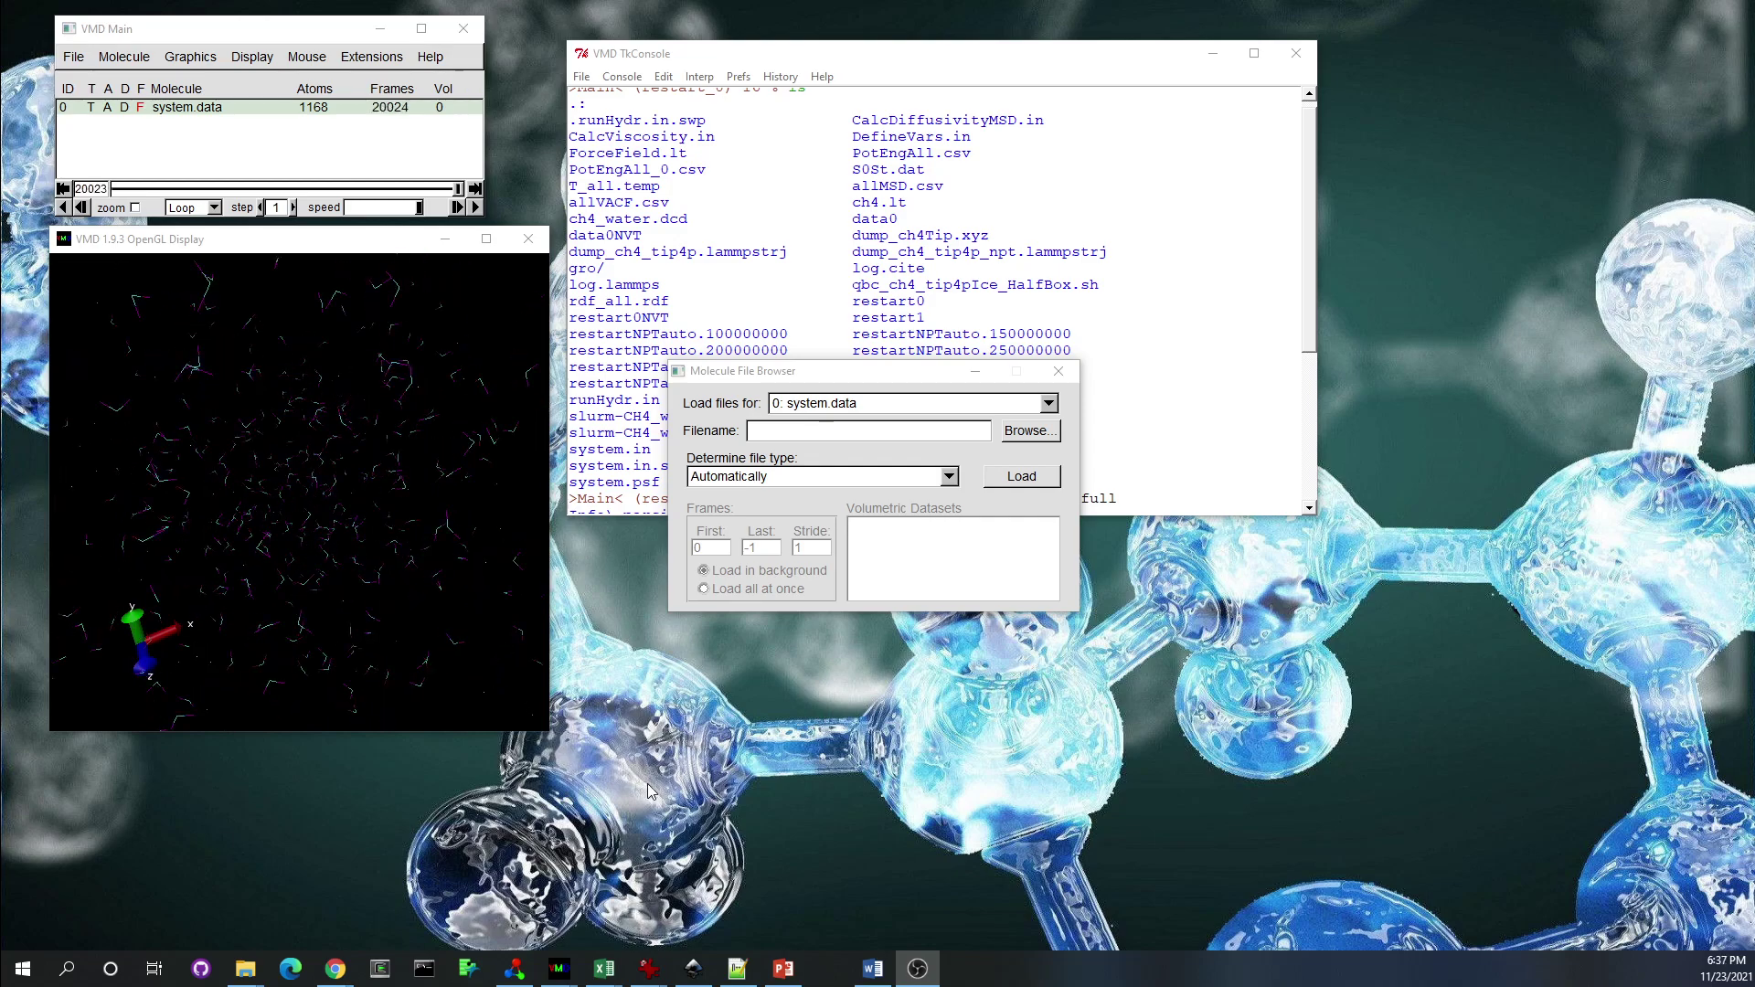
# Move the Molecule File Browser off the console output
pyautogui.click(486, 432)
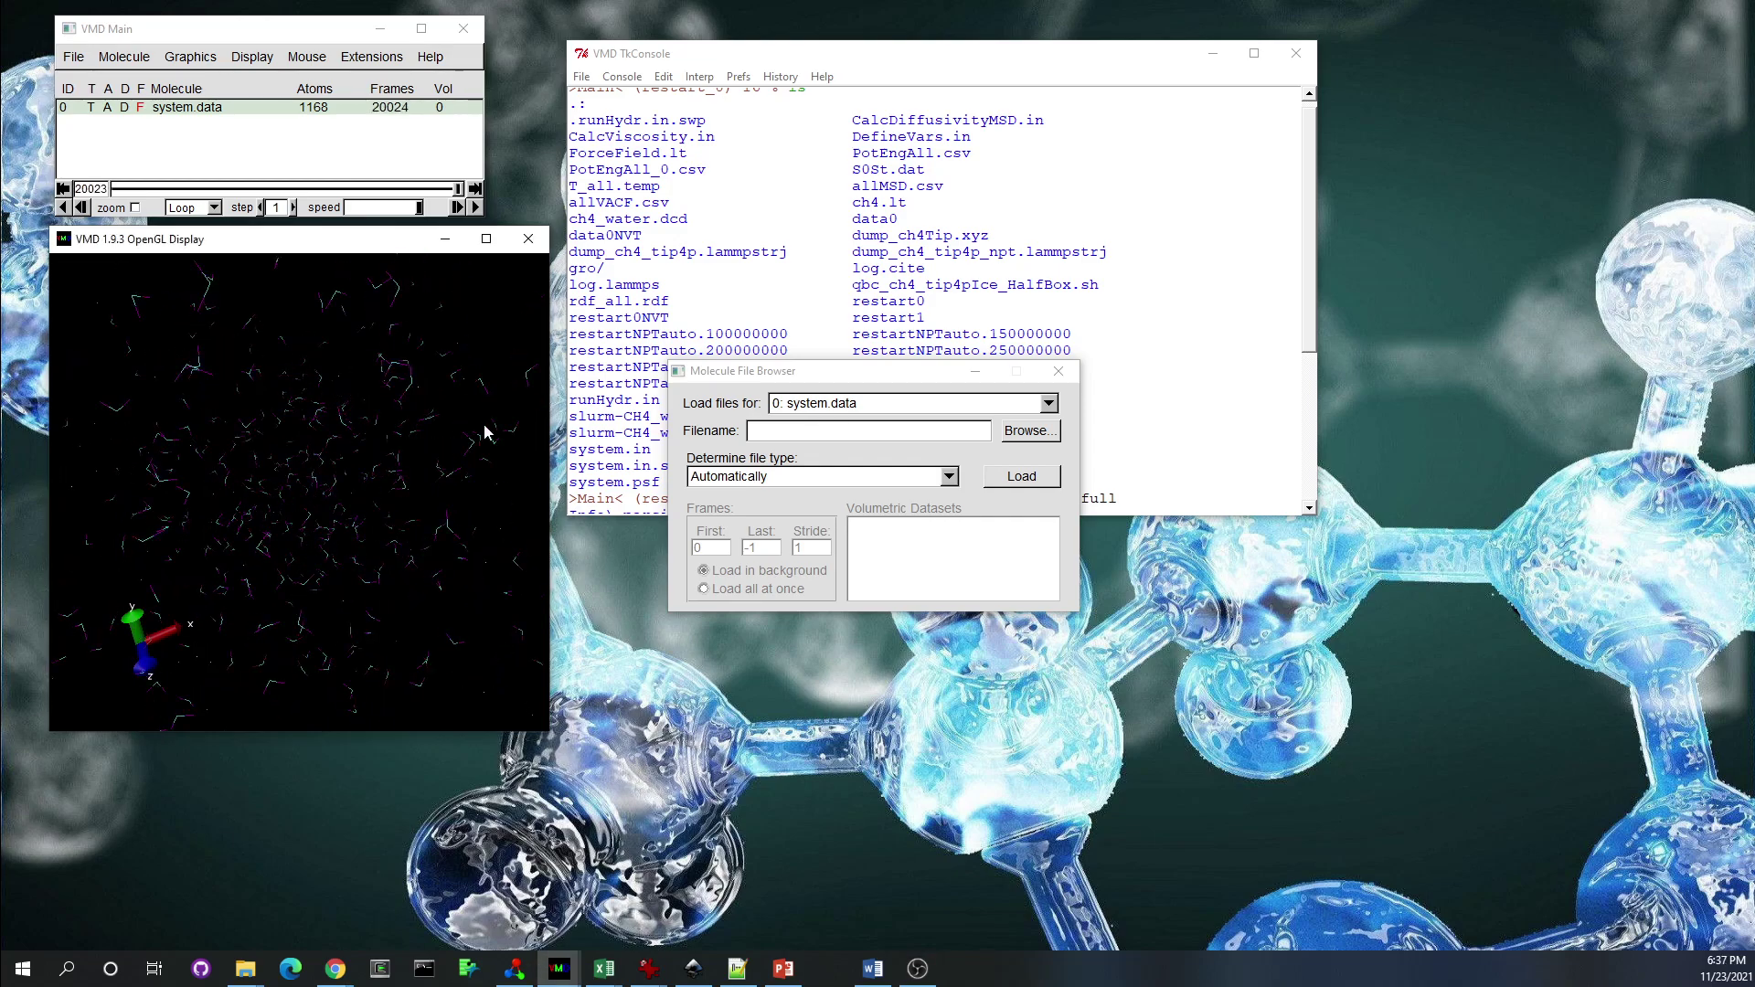
pyautogui.click(401, 114)
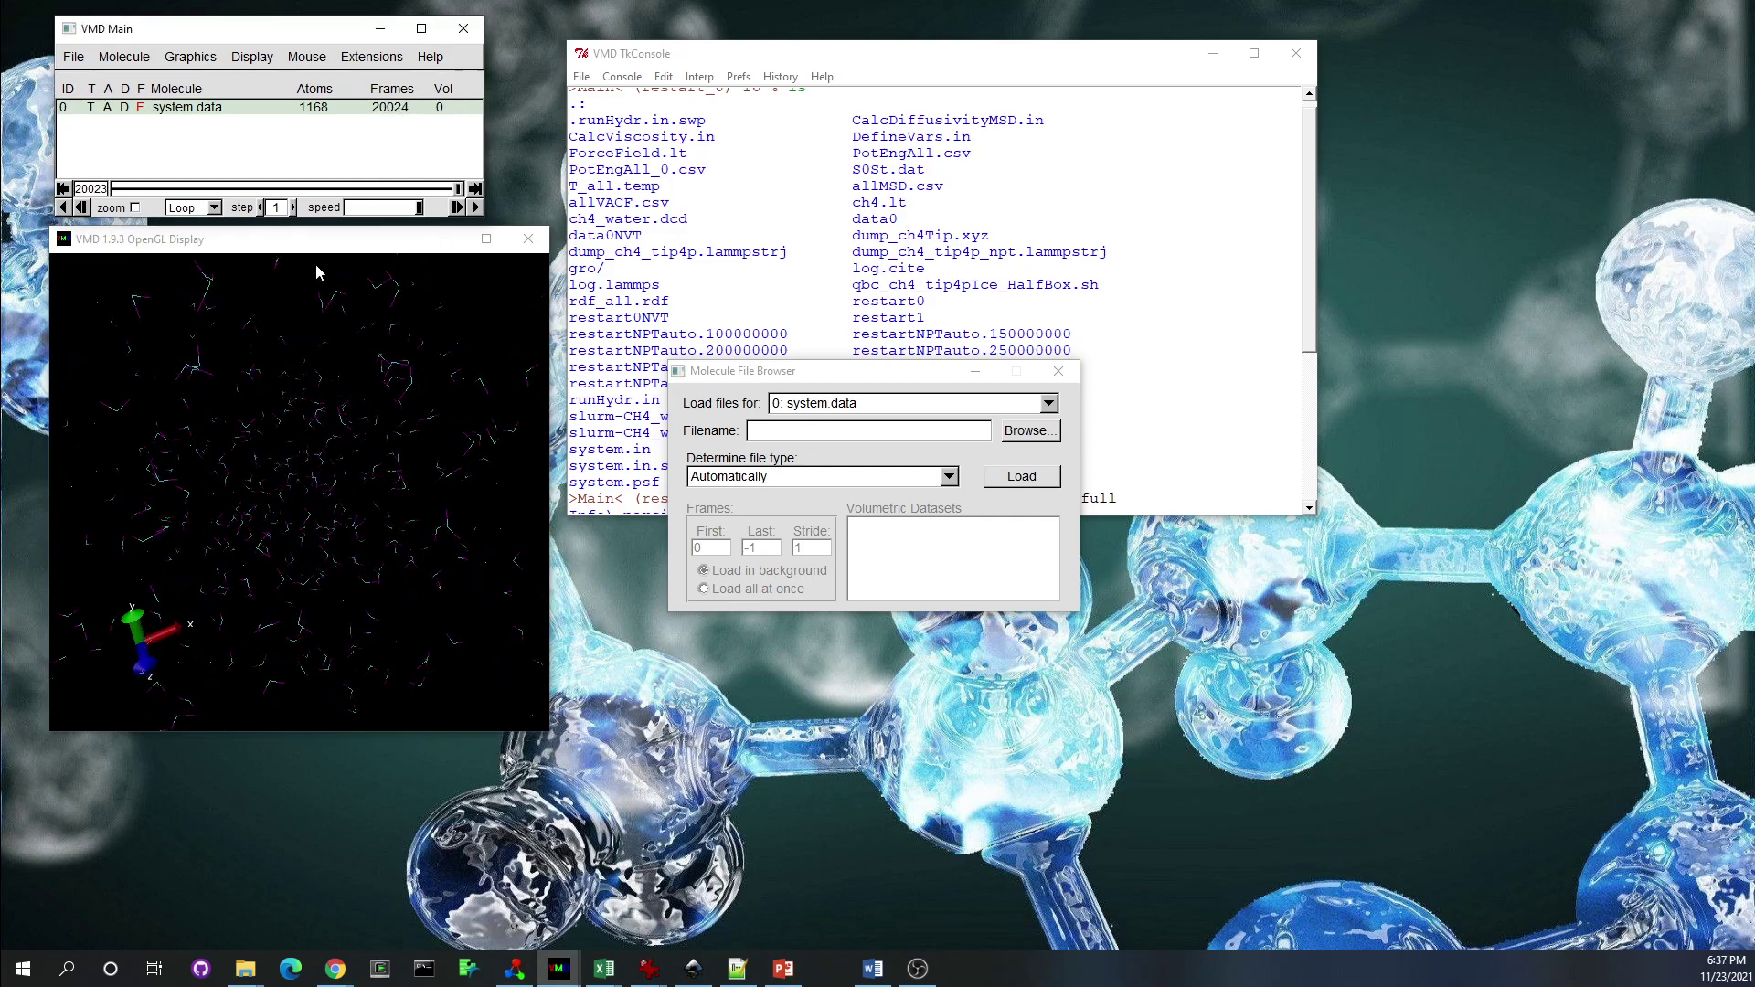
pyautogui.click(318, 240)
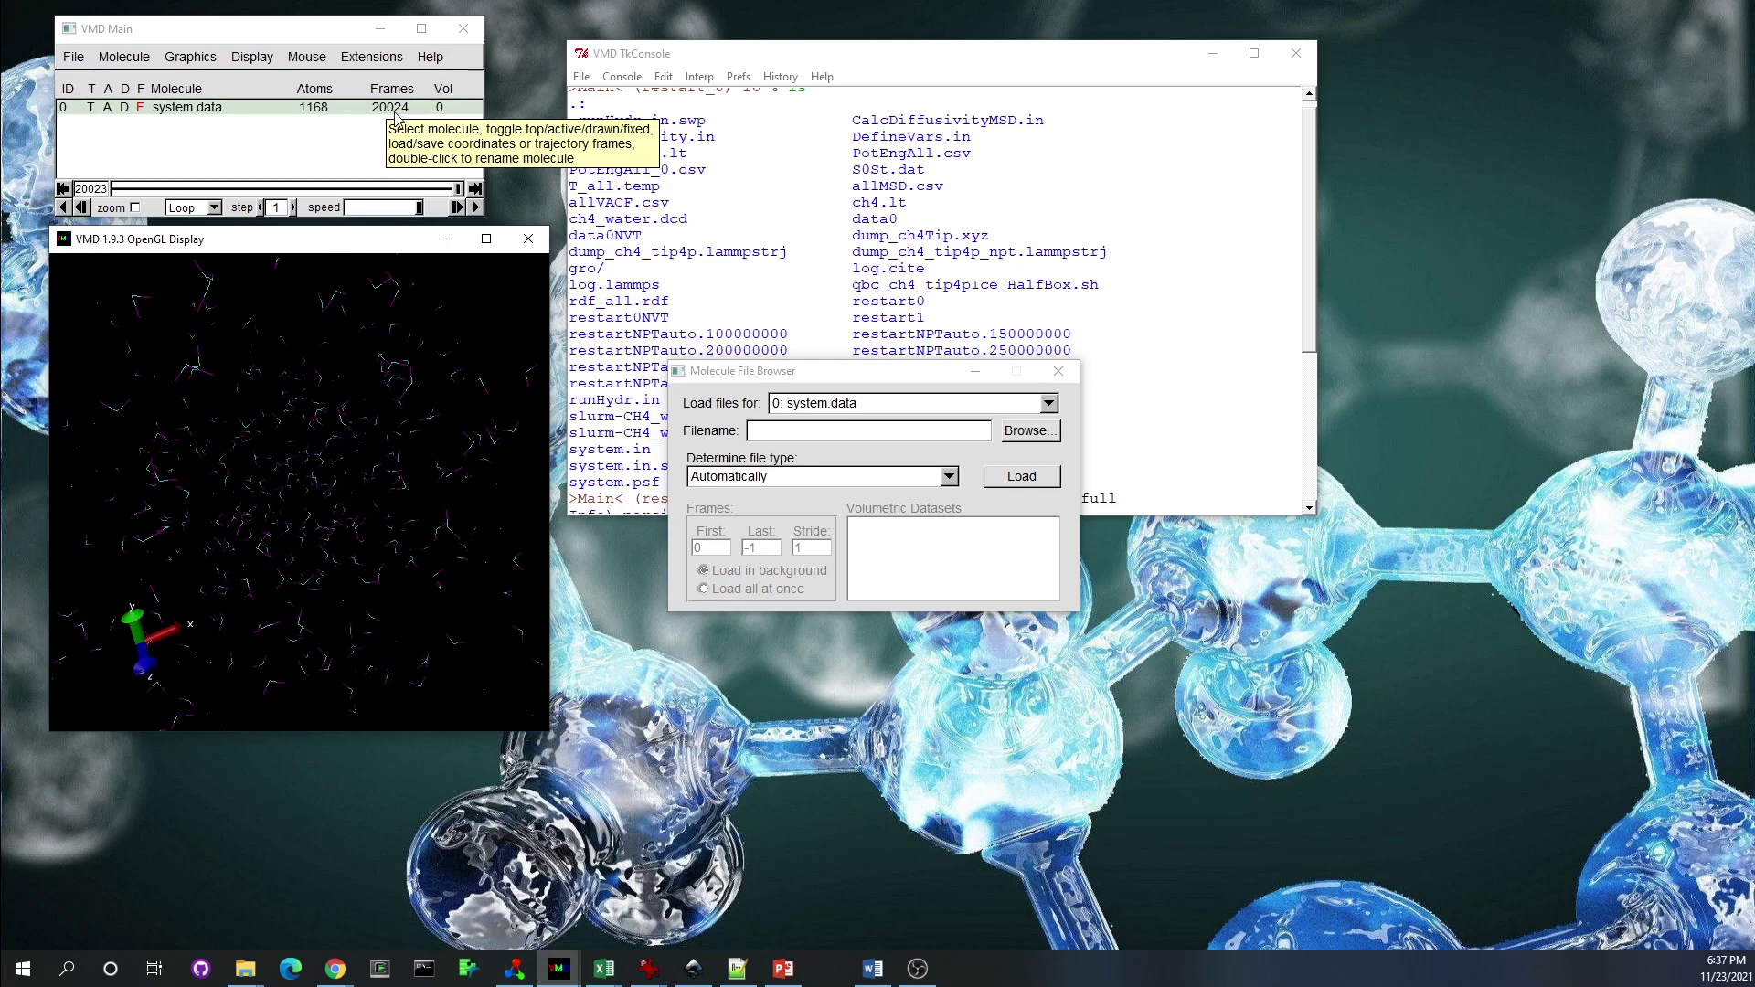
pyautogui.moveTo(882, 371); pyautogui.dragTo(1160, 573)
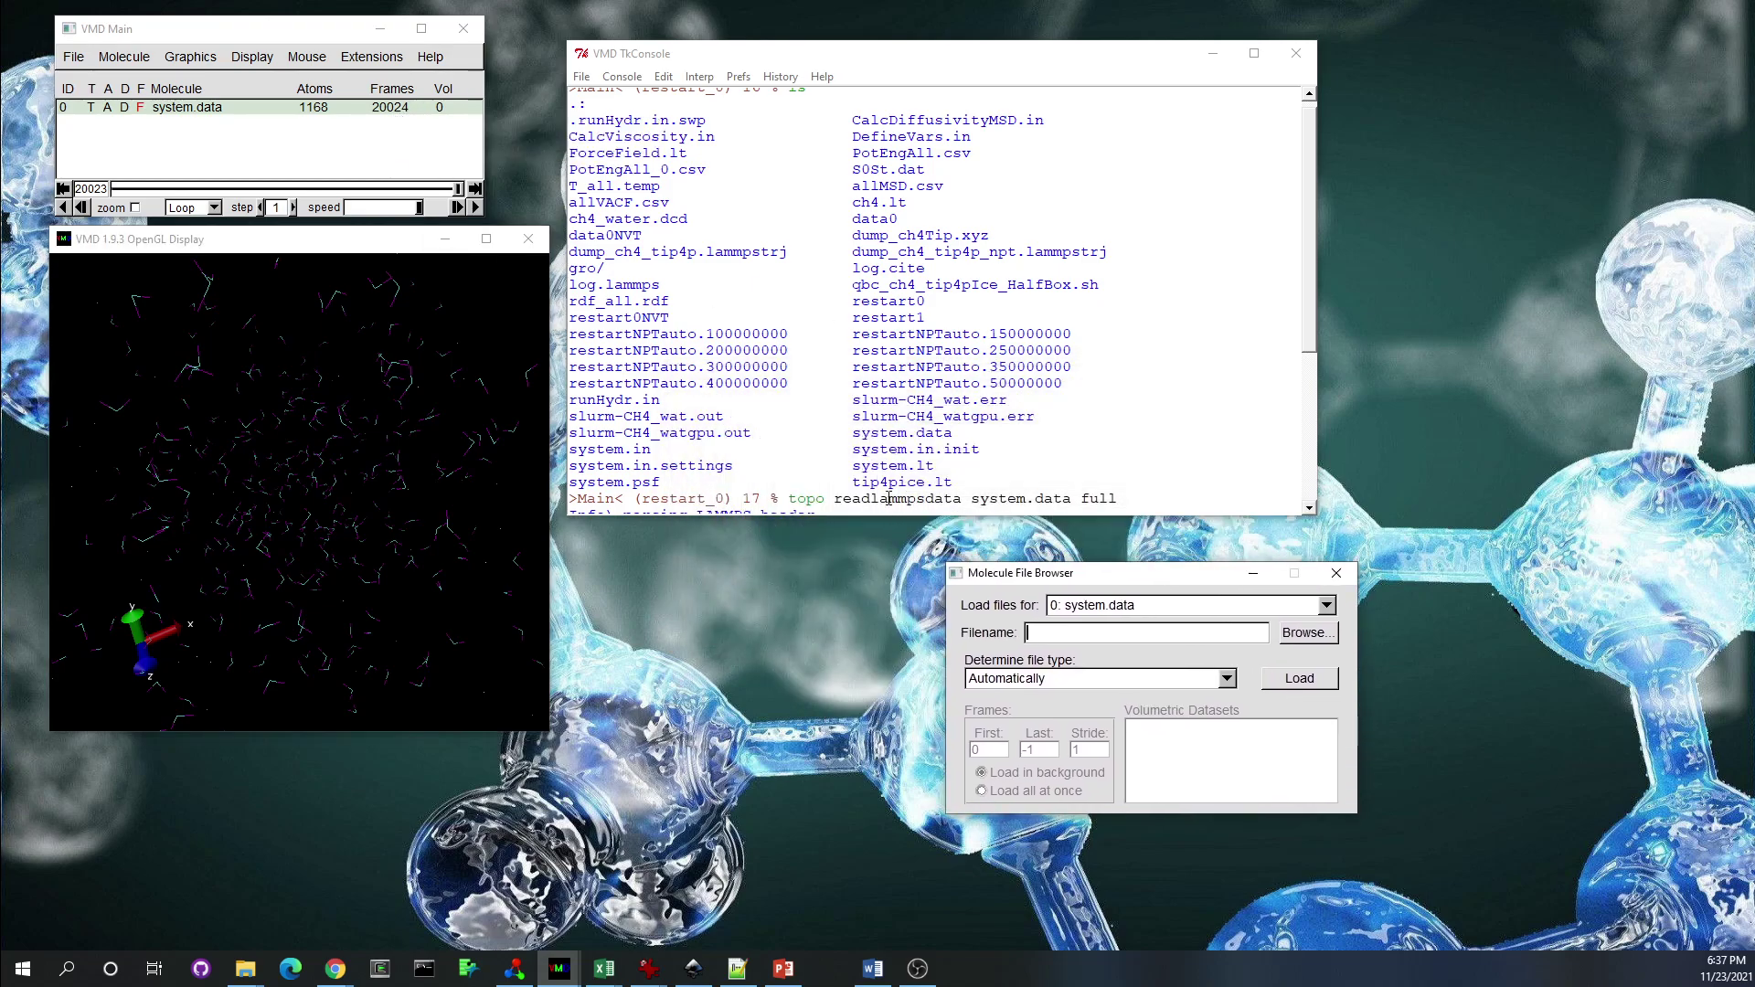
# Rotate the system to view other sides, then return to the console
pyautogui.click(416, 509)
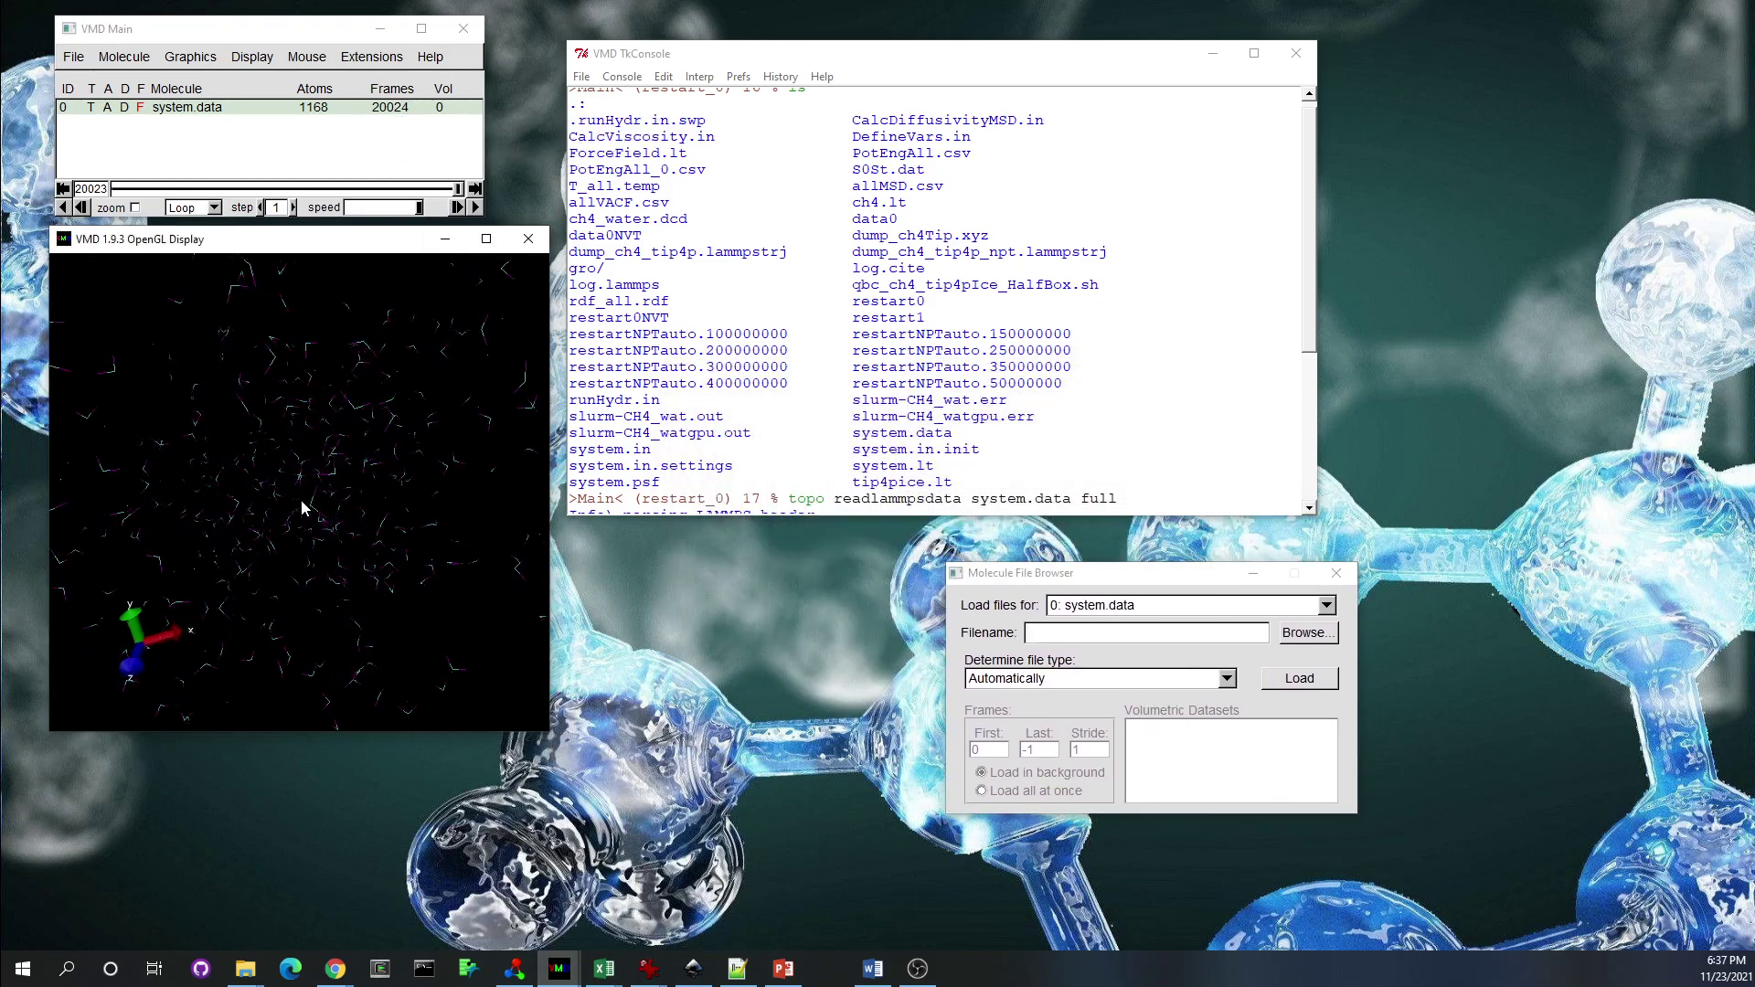
pyautogui.moveTo(325, 509)
pyautogui.mouseDown()
pyautogui.moveTo(243, 509)
pyautogui.moveTo(421, 518)
pyautogui.moveTo(243, 512)
pyautogui.moveTo(403, 475)
pyautogui.moveTo(357, 528)
pyautogui.moveTo(309, 530)
pyautogui.mouseUp()
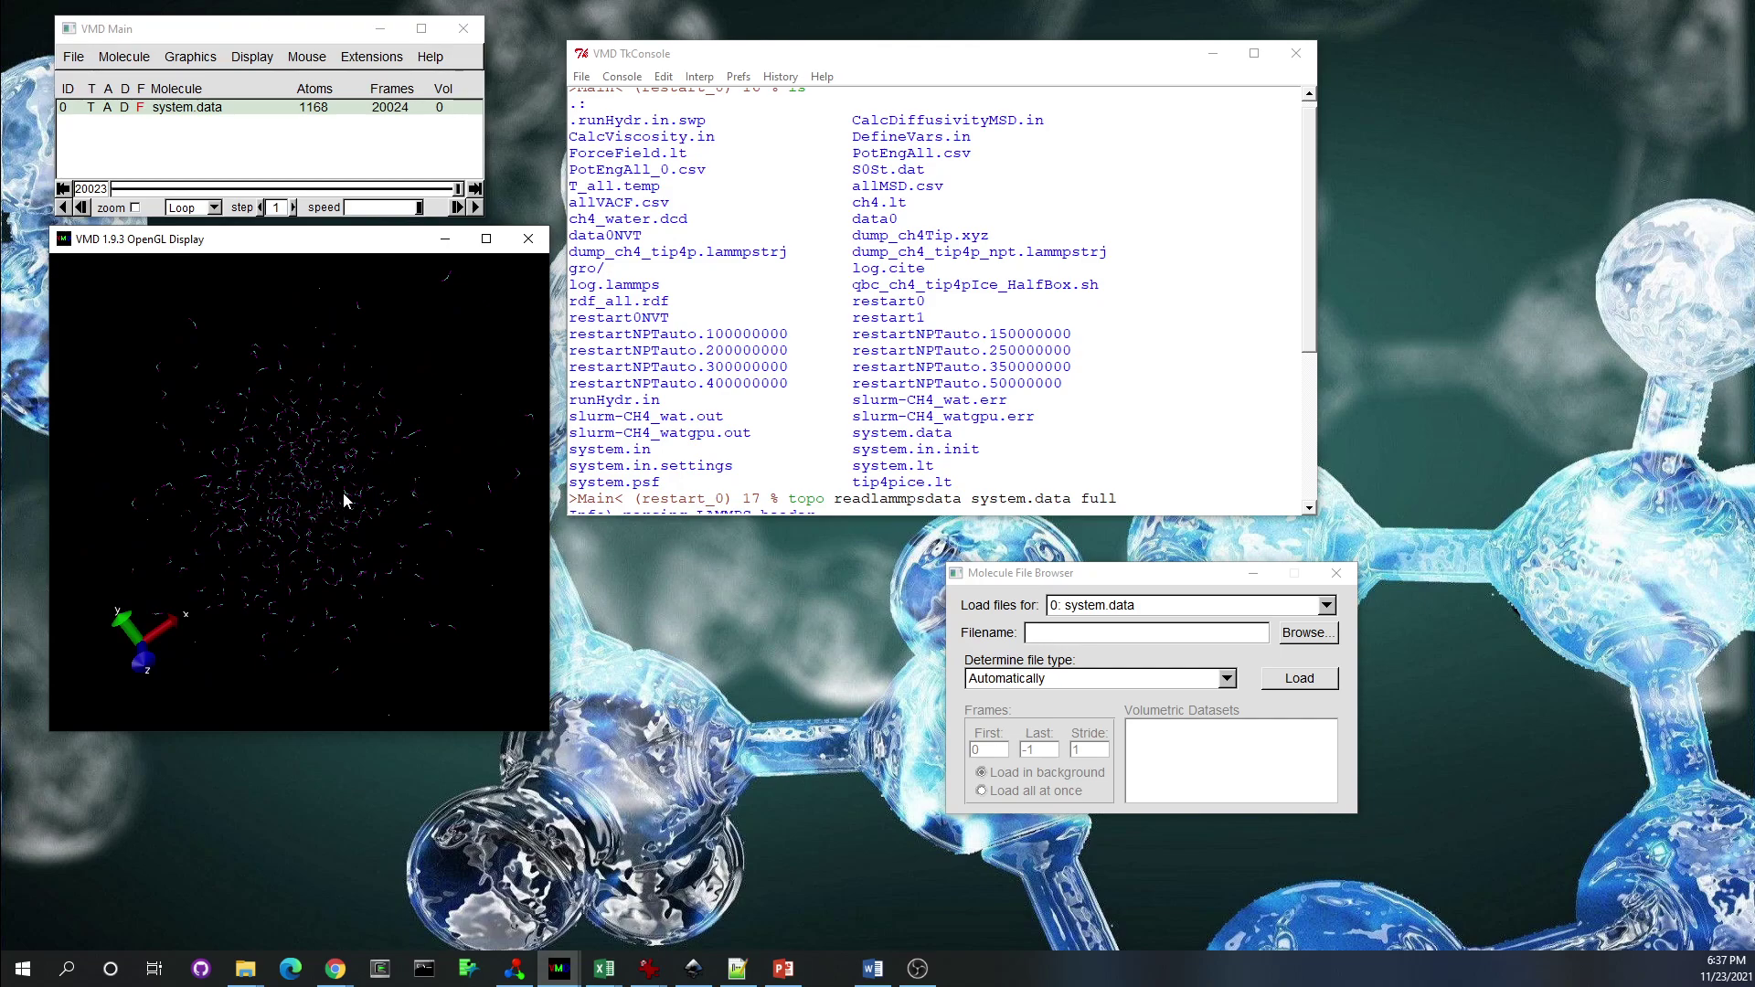
pyautogui.moveTo(372, 504); pyautogui.dragTo(313, 508)
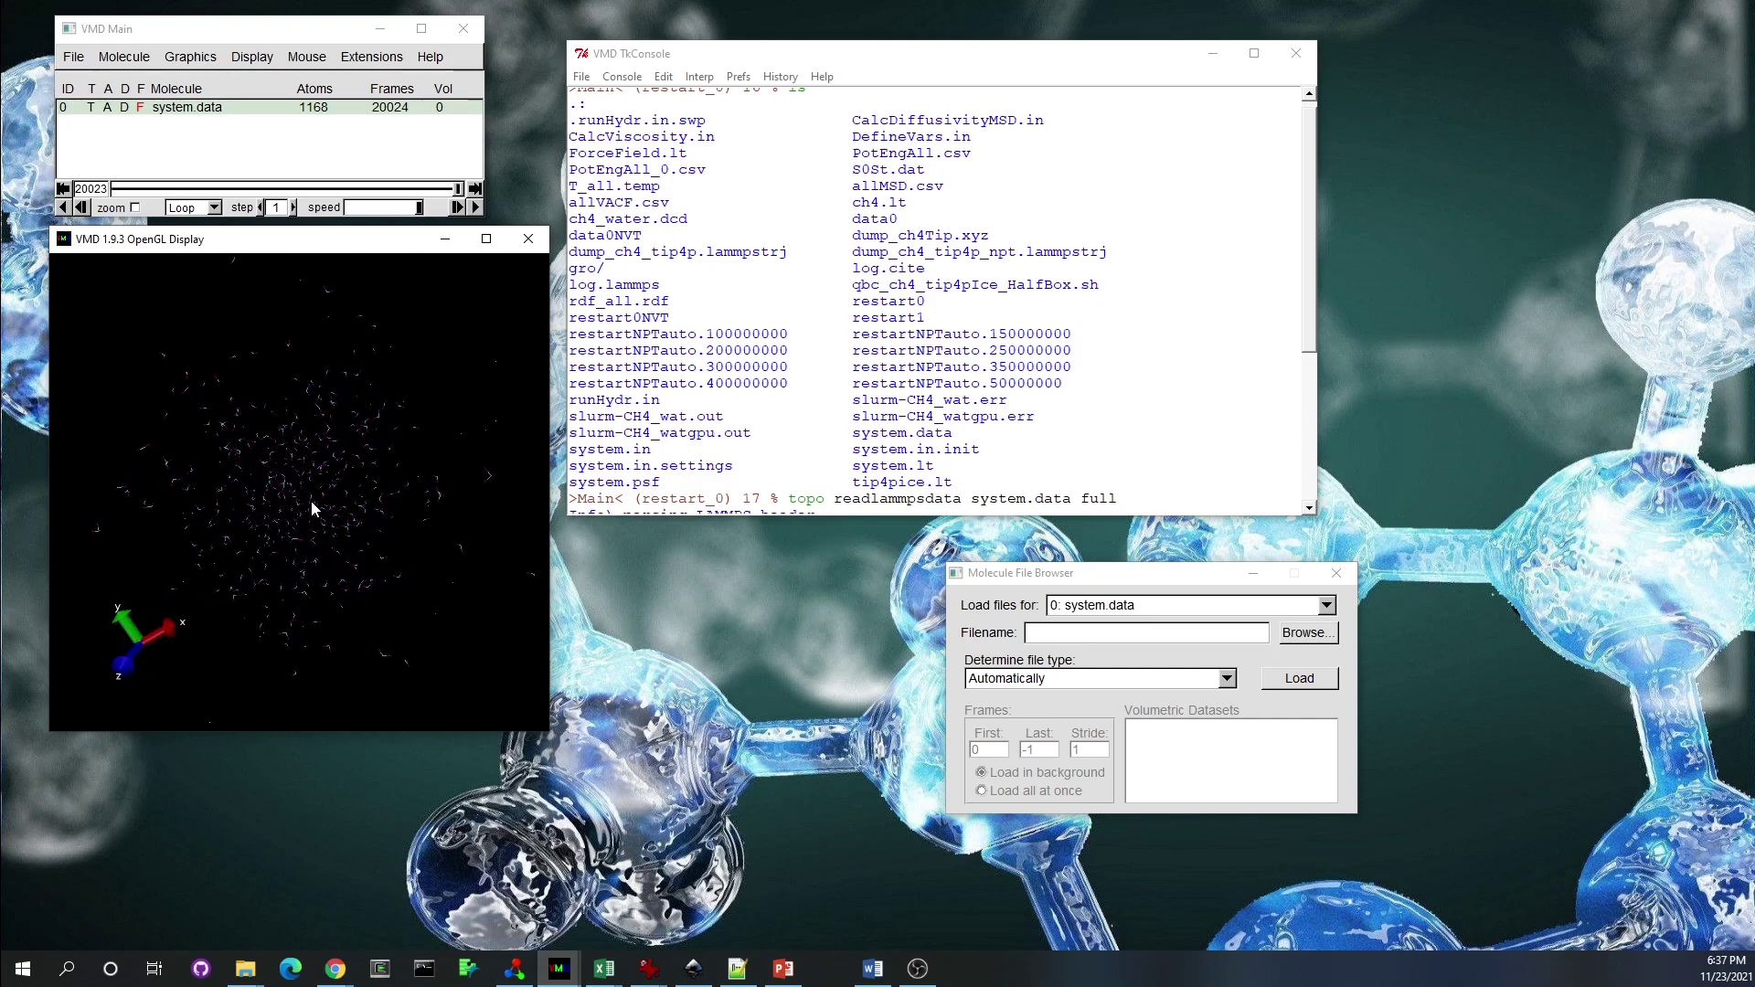
pyautogui.click(884, 486)
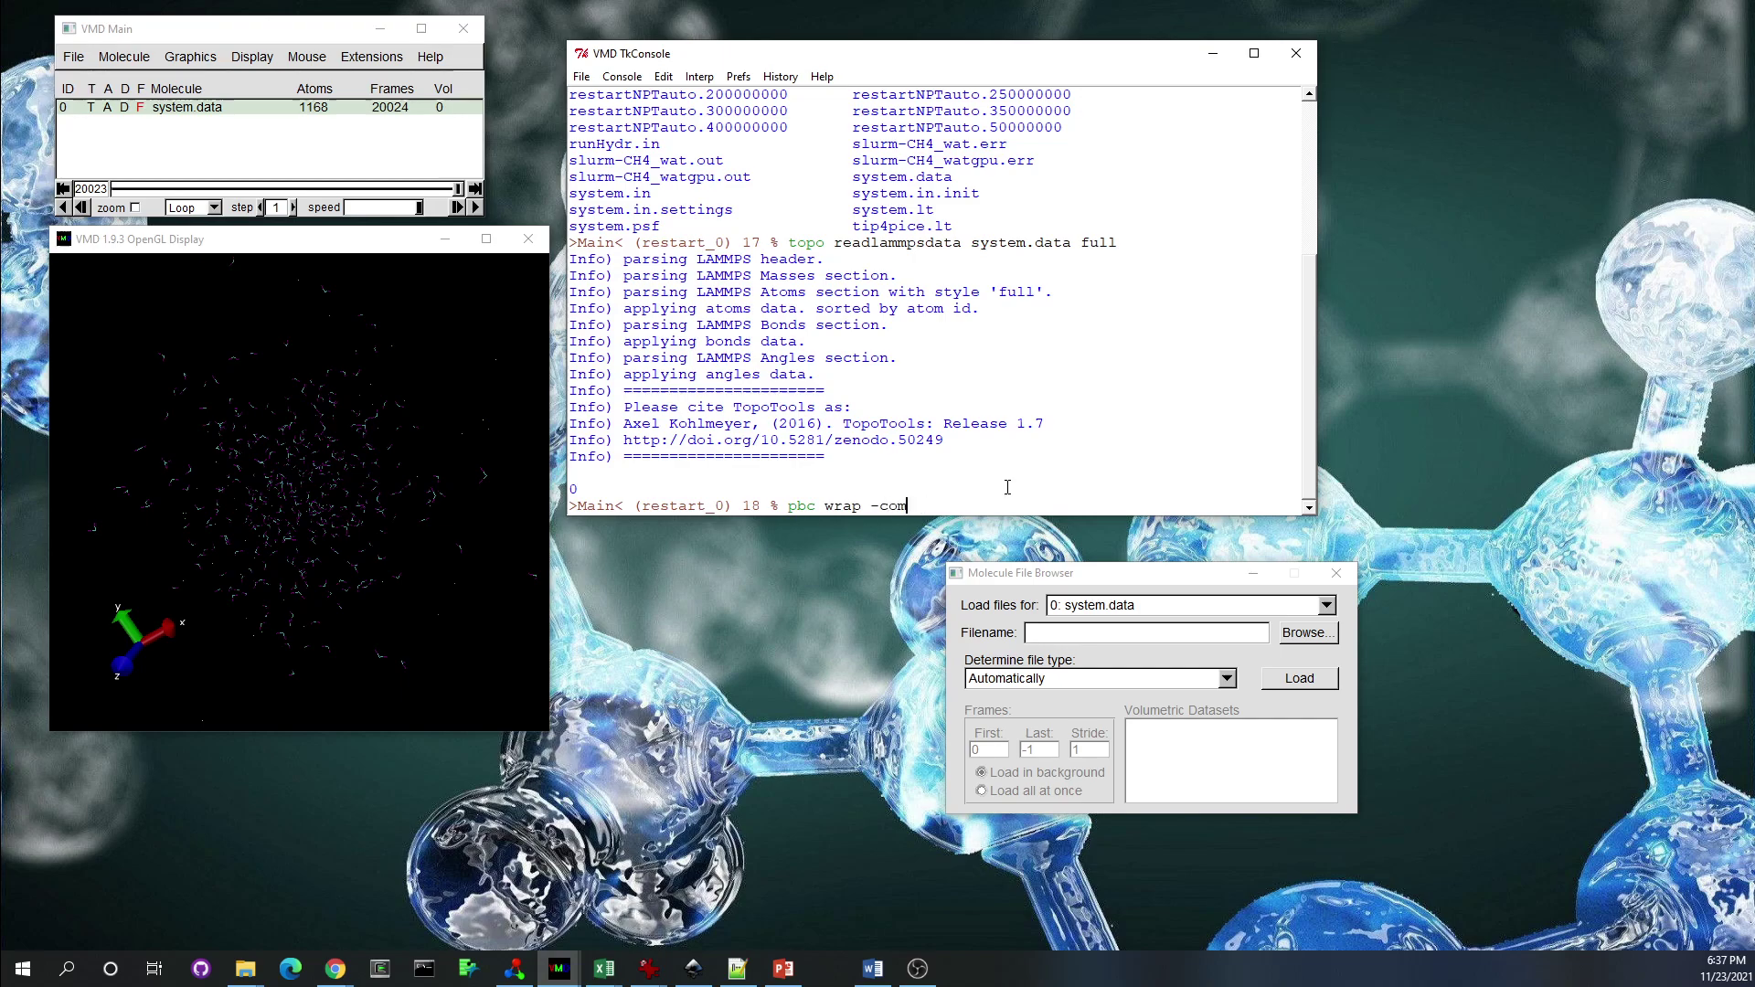
# Wrap all frames by residue with 'pbc wrap -compound res -all' and inspect the wrapped system
pyautogui.write('pound res -all')
pyautogui.press('Return')
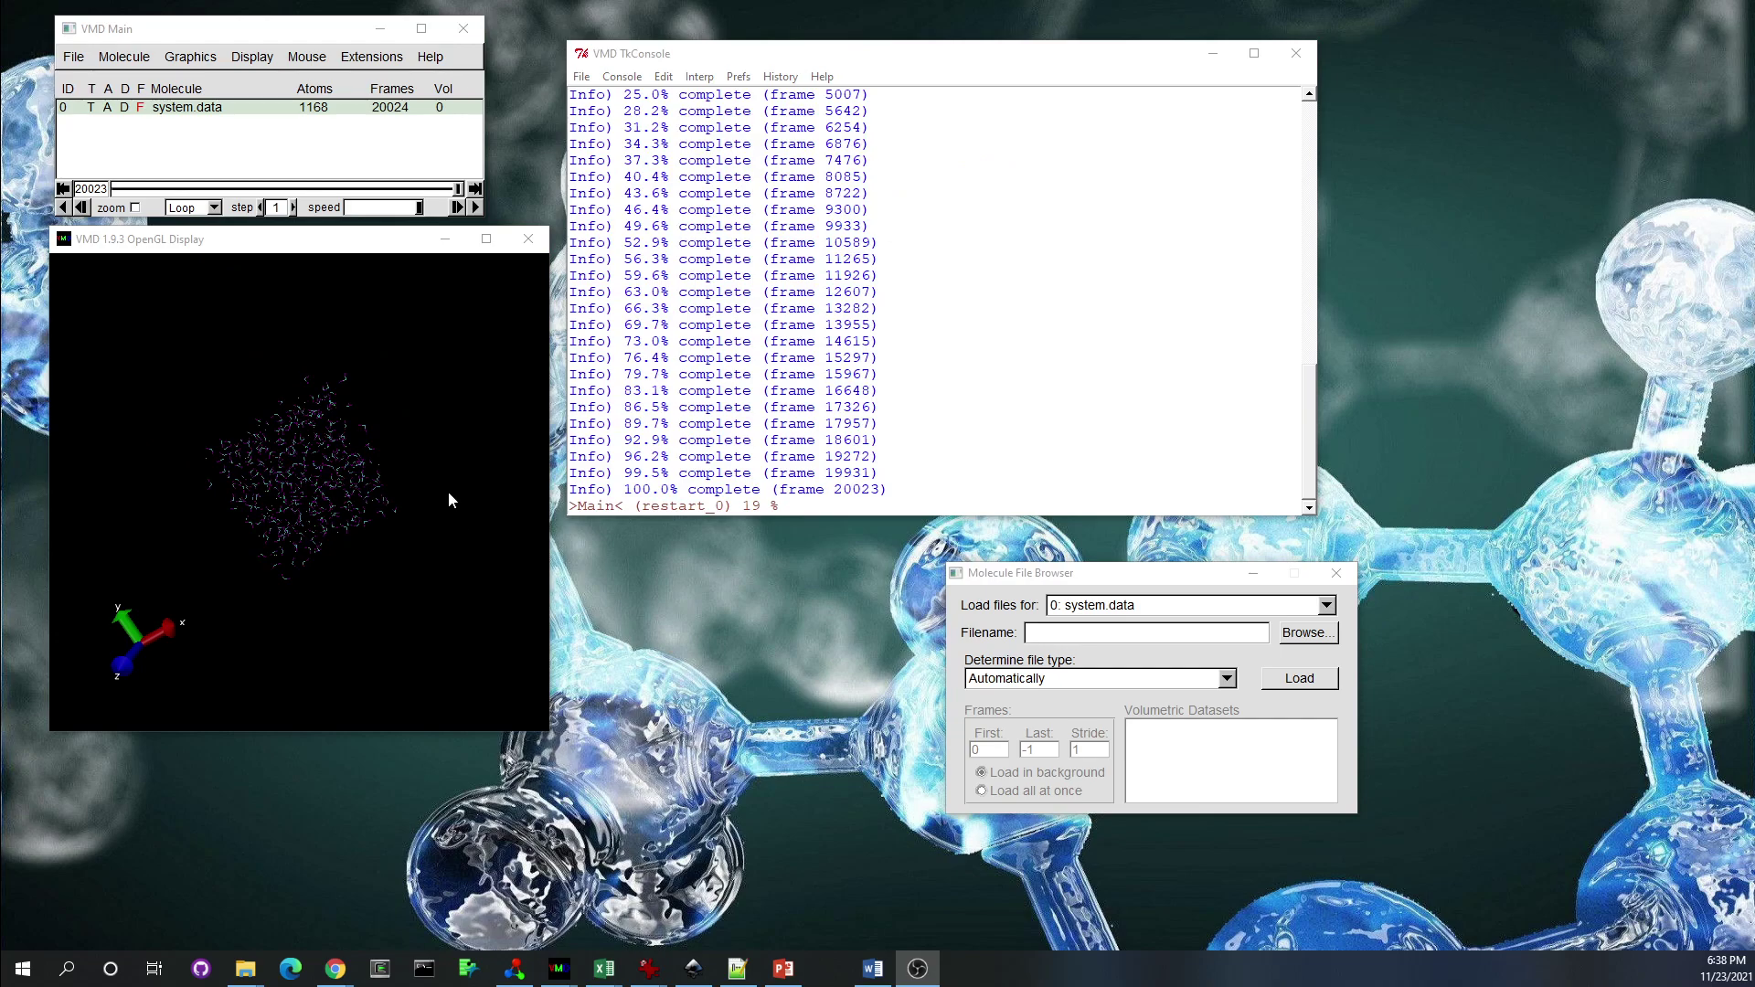
pyautogui.moveTo(351, 464); pyautogui.dragTo(283, 535)
pyautogui.scroll(3, 227, 486)
pyautogui.click(818, 504)
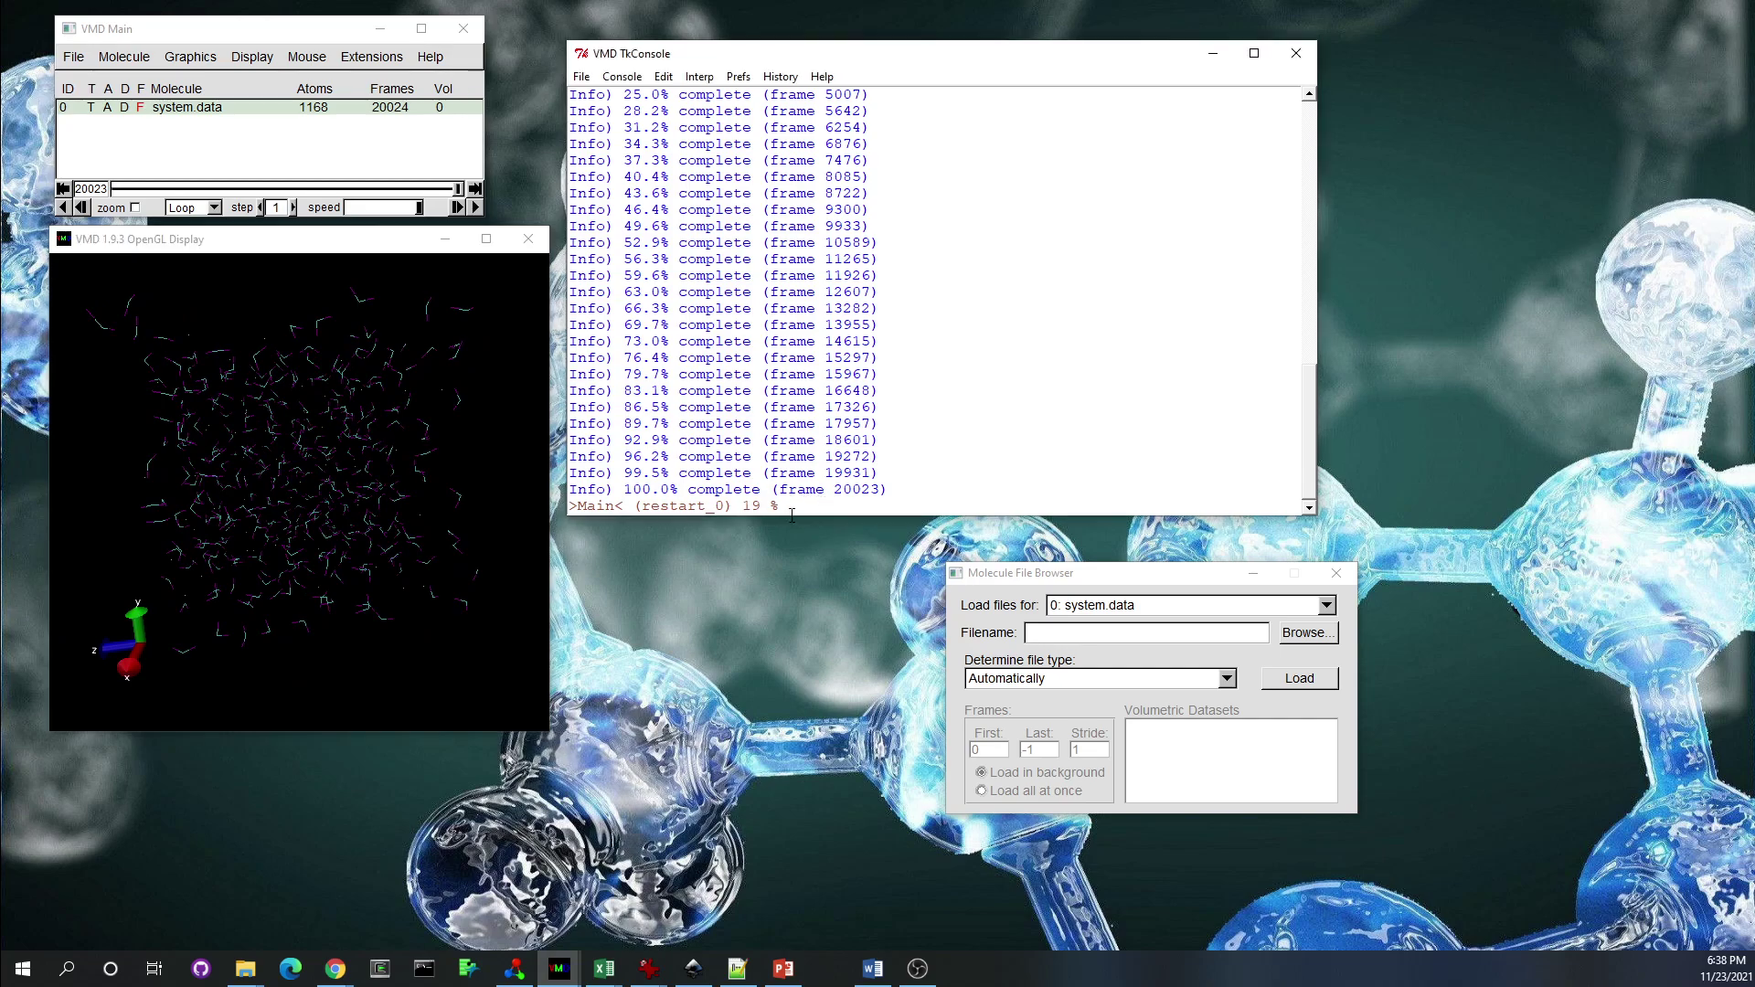
# Draw the periodic box with 'pbc box -color white -width 6' and view it obliquely
pyautogui.write('pbc box -color white -width 6')
pyautogui.press('Return')
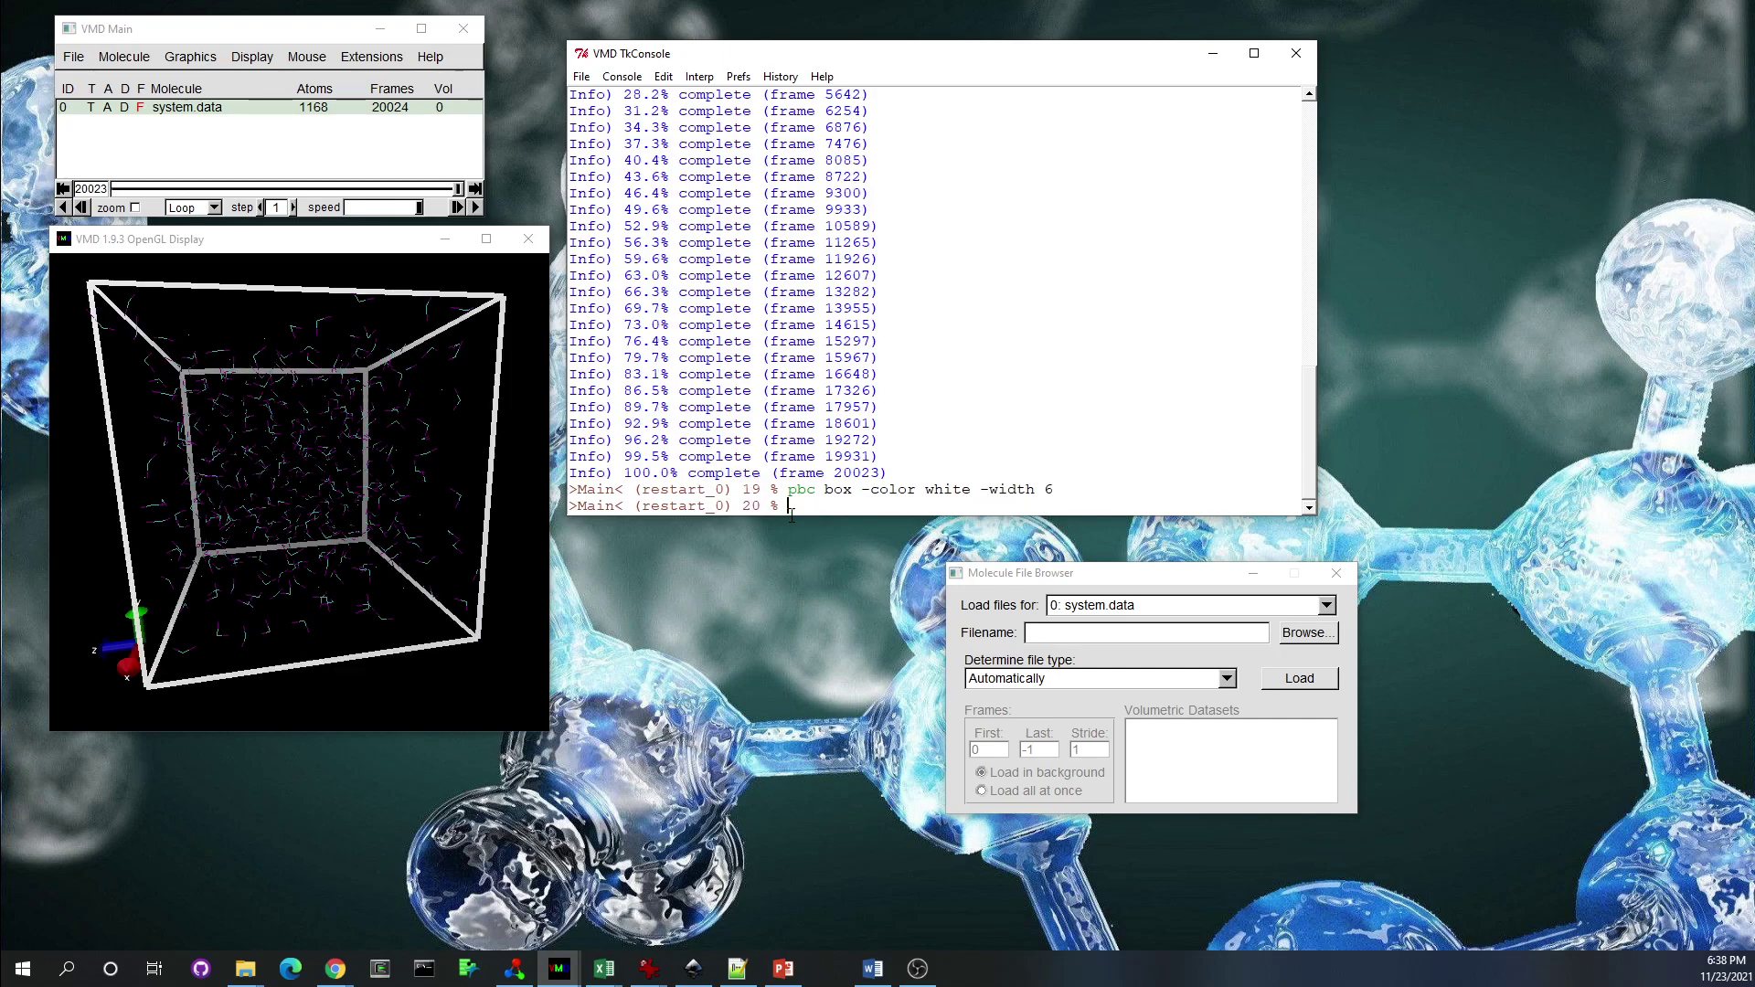
pyautogui.moveTo(426, 576)
pyautogui.mouseDown()
pyautogui.moveTo(444, 539)
pyautogui.moveTo(463, 557)
pyautogui.moveTo(431, 589)
pyautogui.moveTo(448, 596)
pyautogui.moveTo(435, 585)
pyautogui.mouseUp()
# Rotate and zoom the boxed system toward a front view
pyautogui.scroll(-3, 463, 558)
pyautogui.click(190, 57)
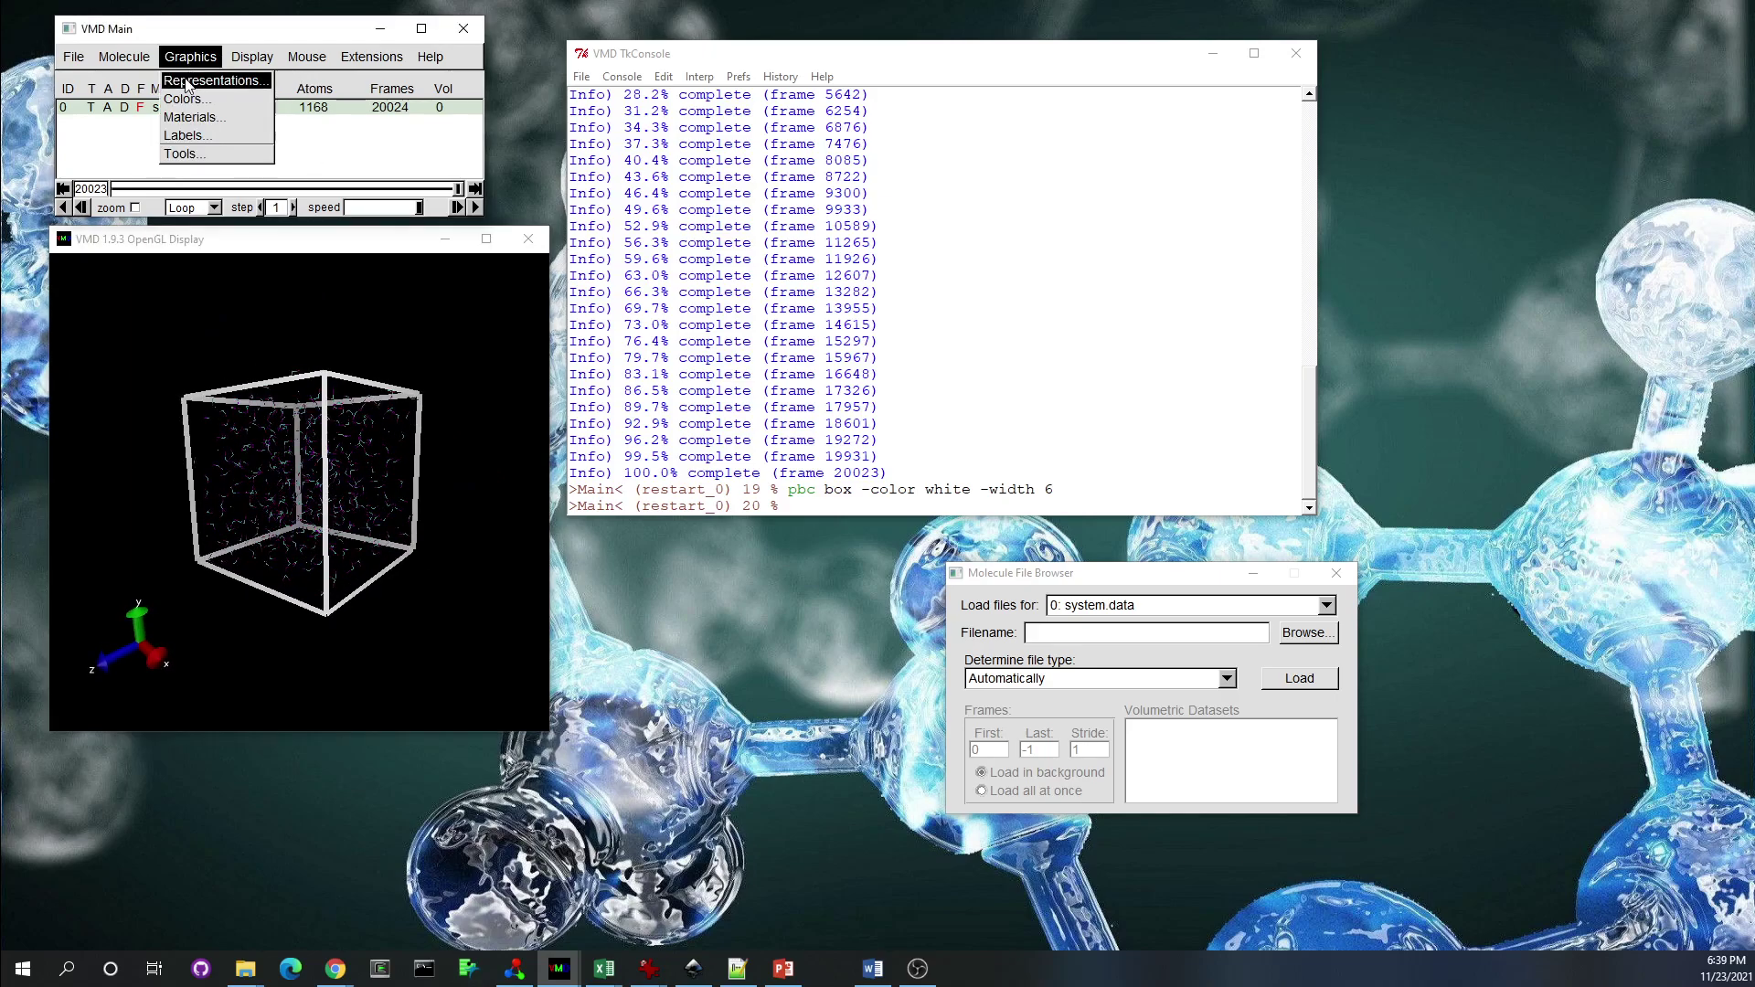
pyautogui.click(192, 71)
pyautogui.moveTo(298, 441); pyautogui.dragTo(395, 523)
pyautogui.scroll(5, 314, 431)
pyautogui.scroll(-4, 361, 467)
pyautogui.moveTo(355, 586); pyautogui.dragTo(380, 584)
# In Graphics > Representations, create a new rep drawing 'type 1' atoms as CPK
pyautogui.click(191, 57)
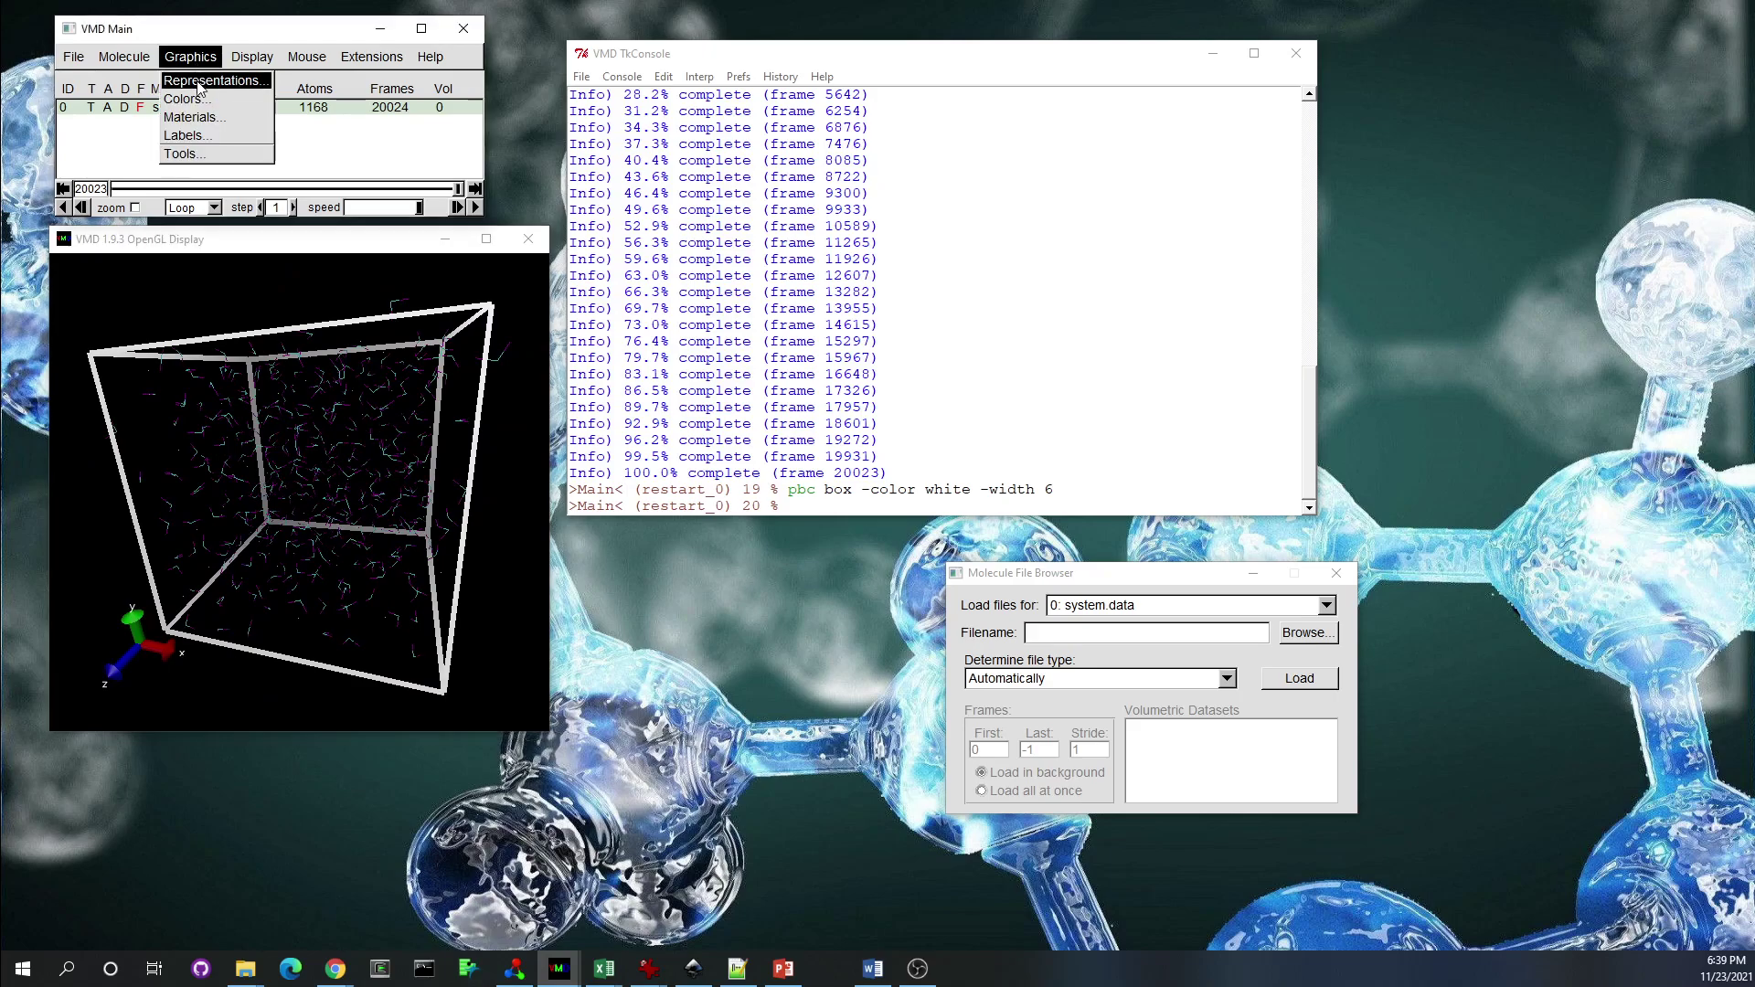
pyautogui.click(197, 82)
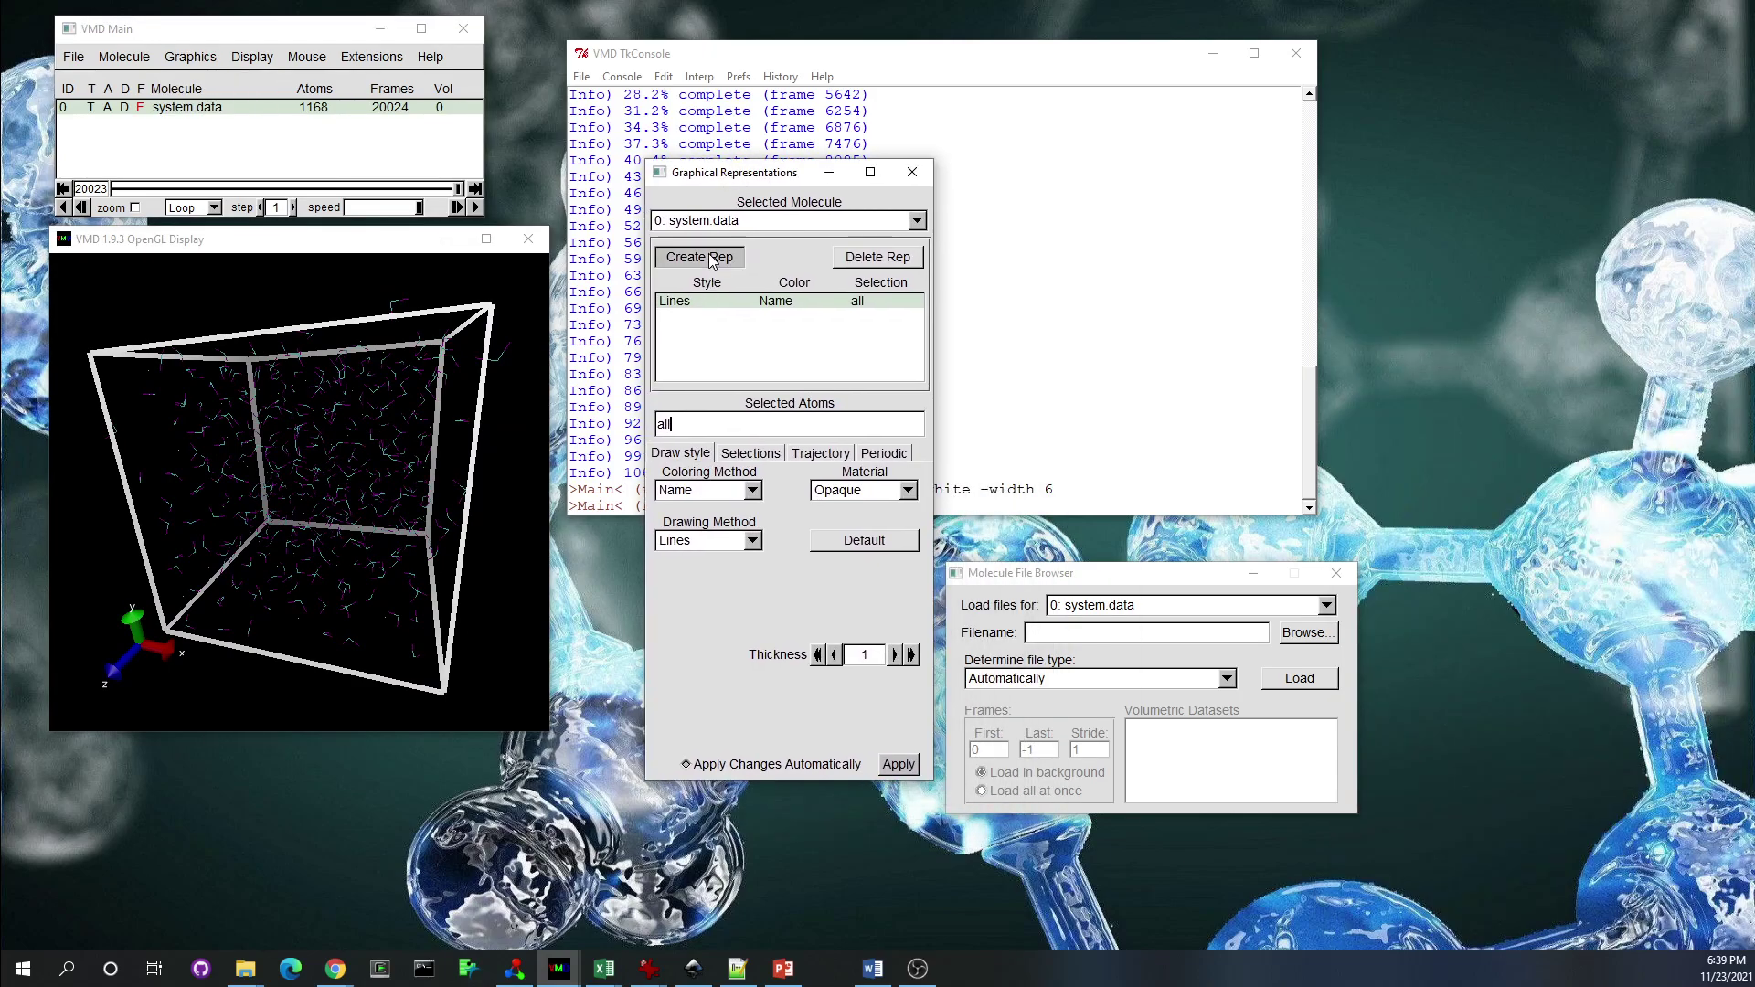
pyautogui.click(709, 256)
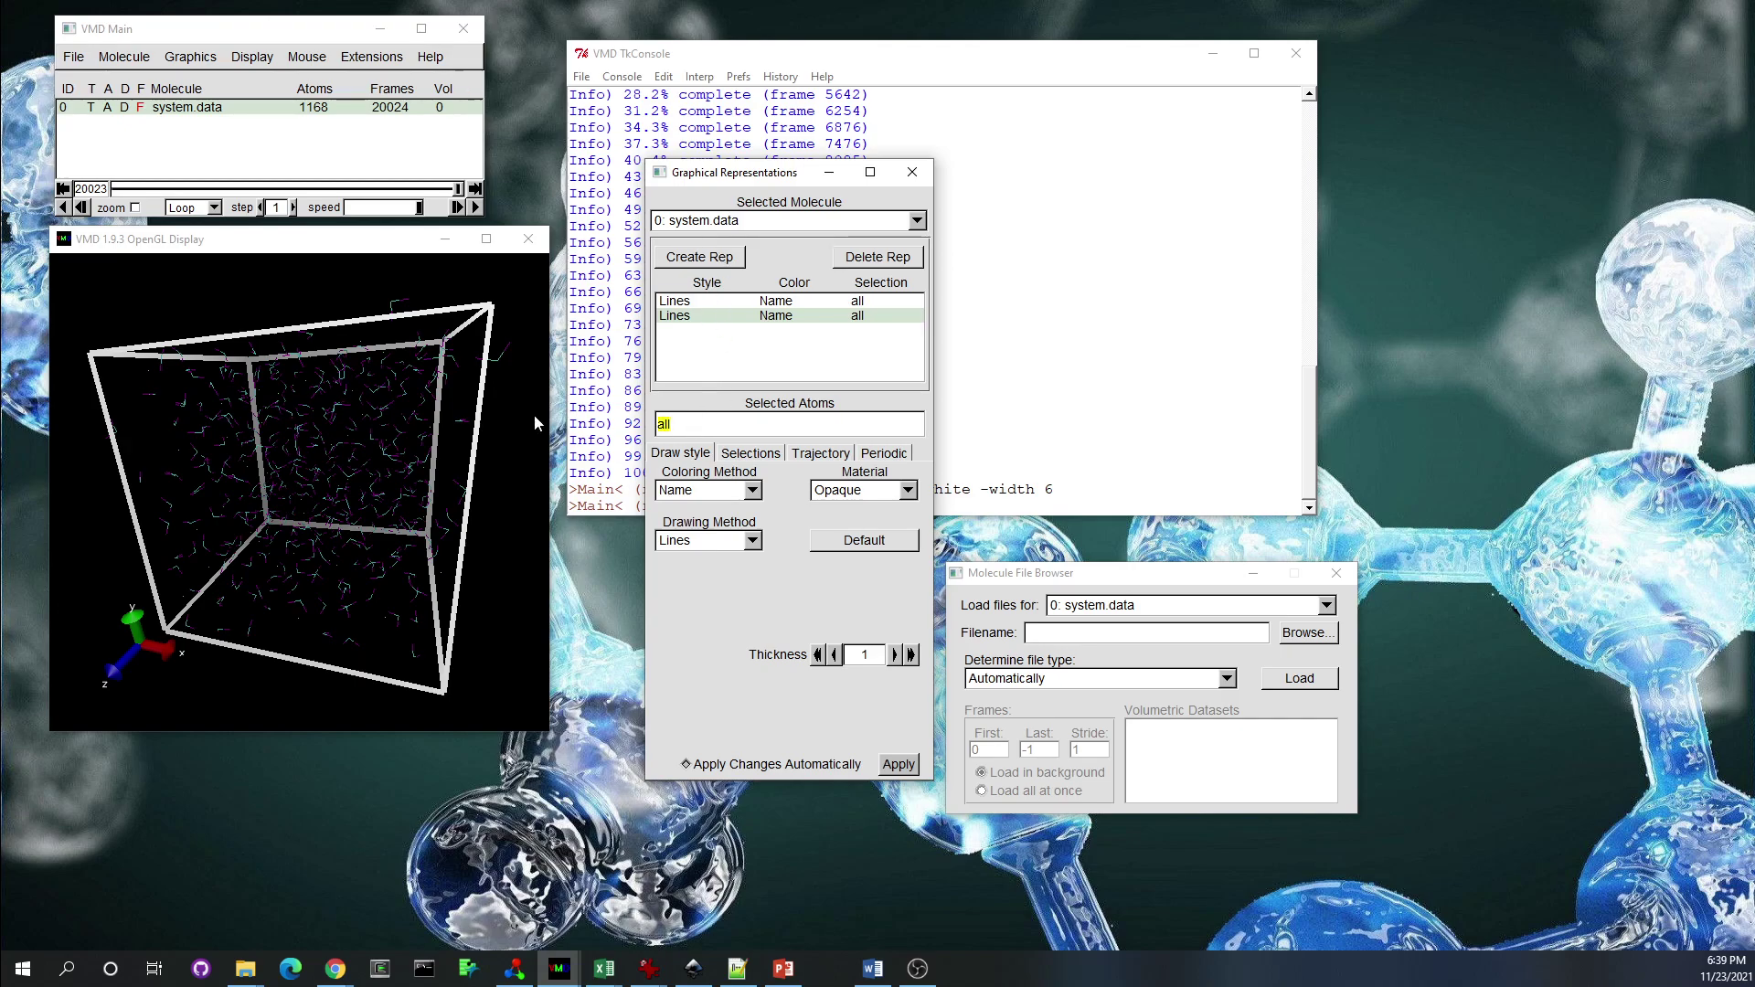
pyautogui.write('type 1')
pyautogui.press('Return')
pyautogui.click(706, 540)
pyautogui.click(709, 651)
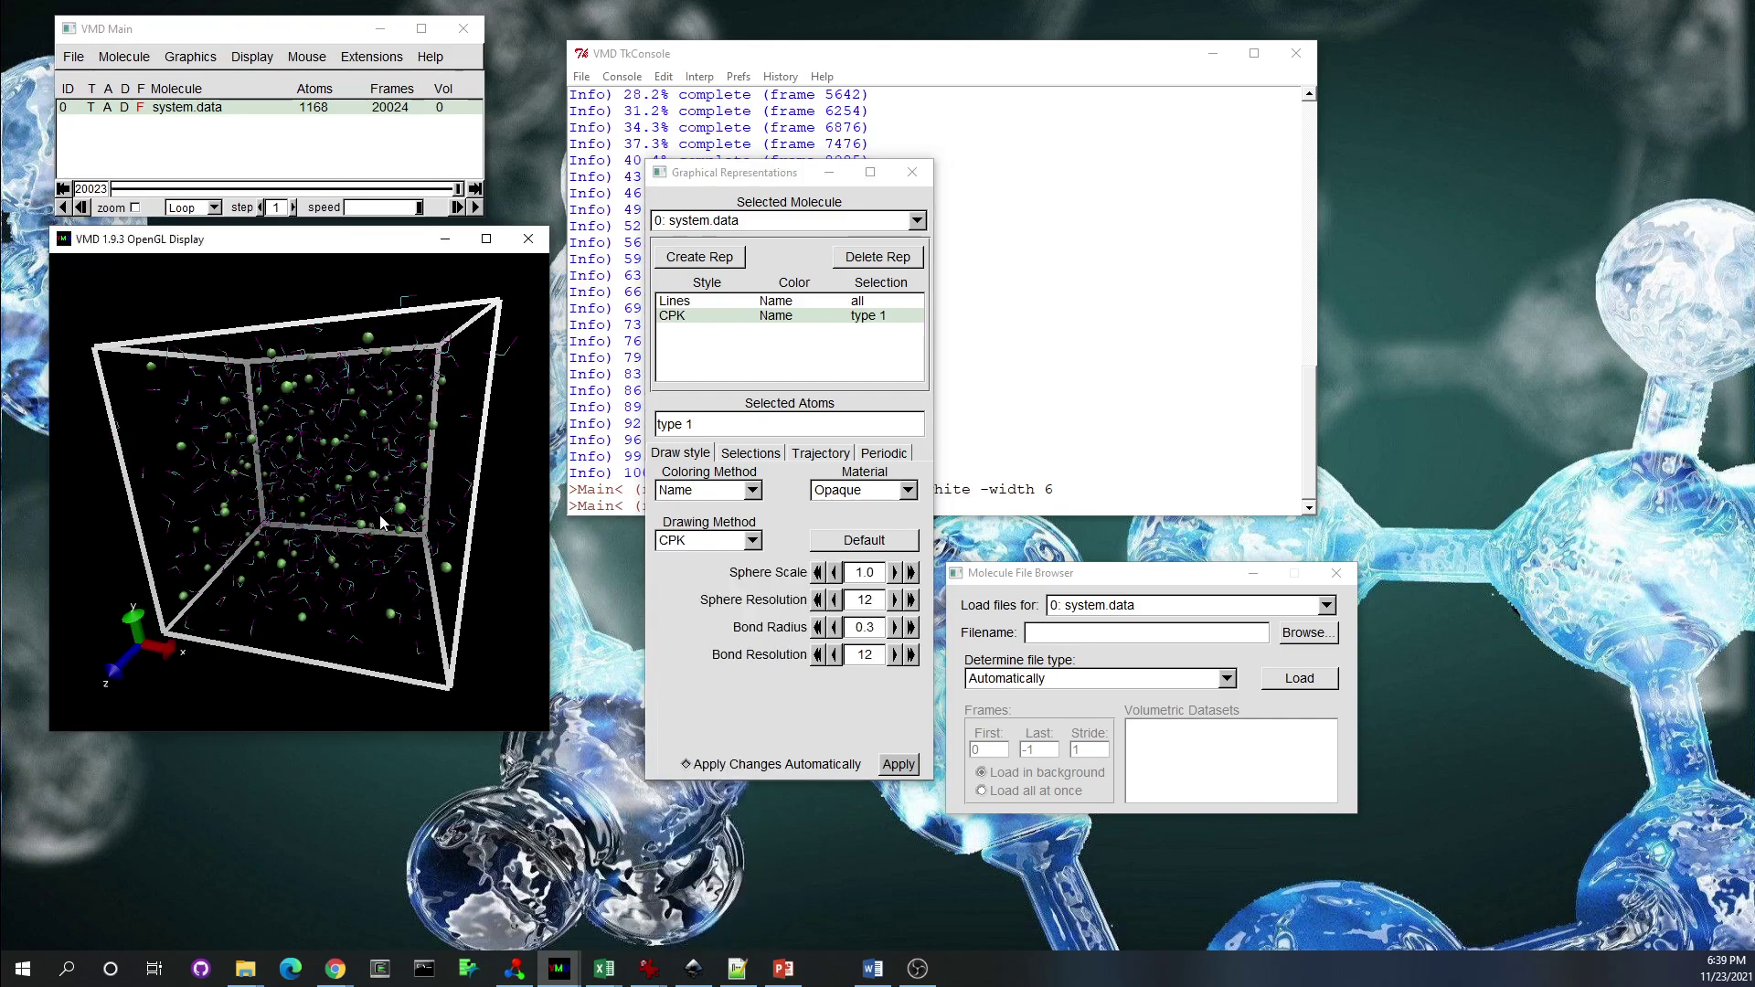
# Review the Lines and CPK representations and move the Representations window off the console
pyautogui.moveTo(382, 522); pyautogui.dragTo(329, 466)
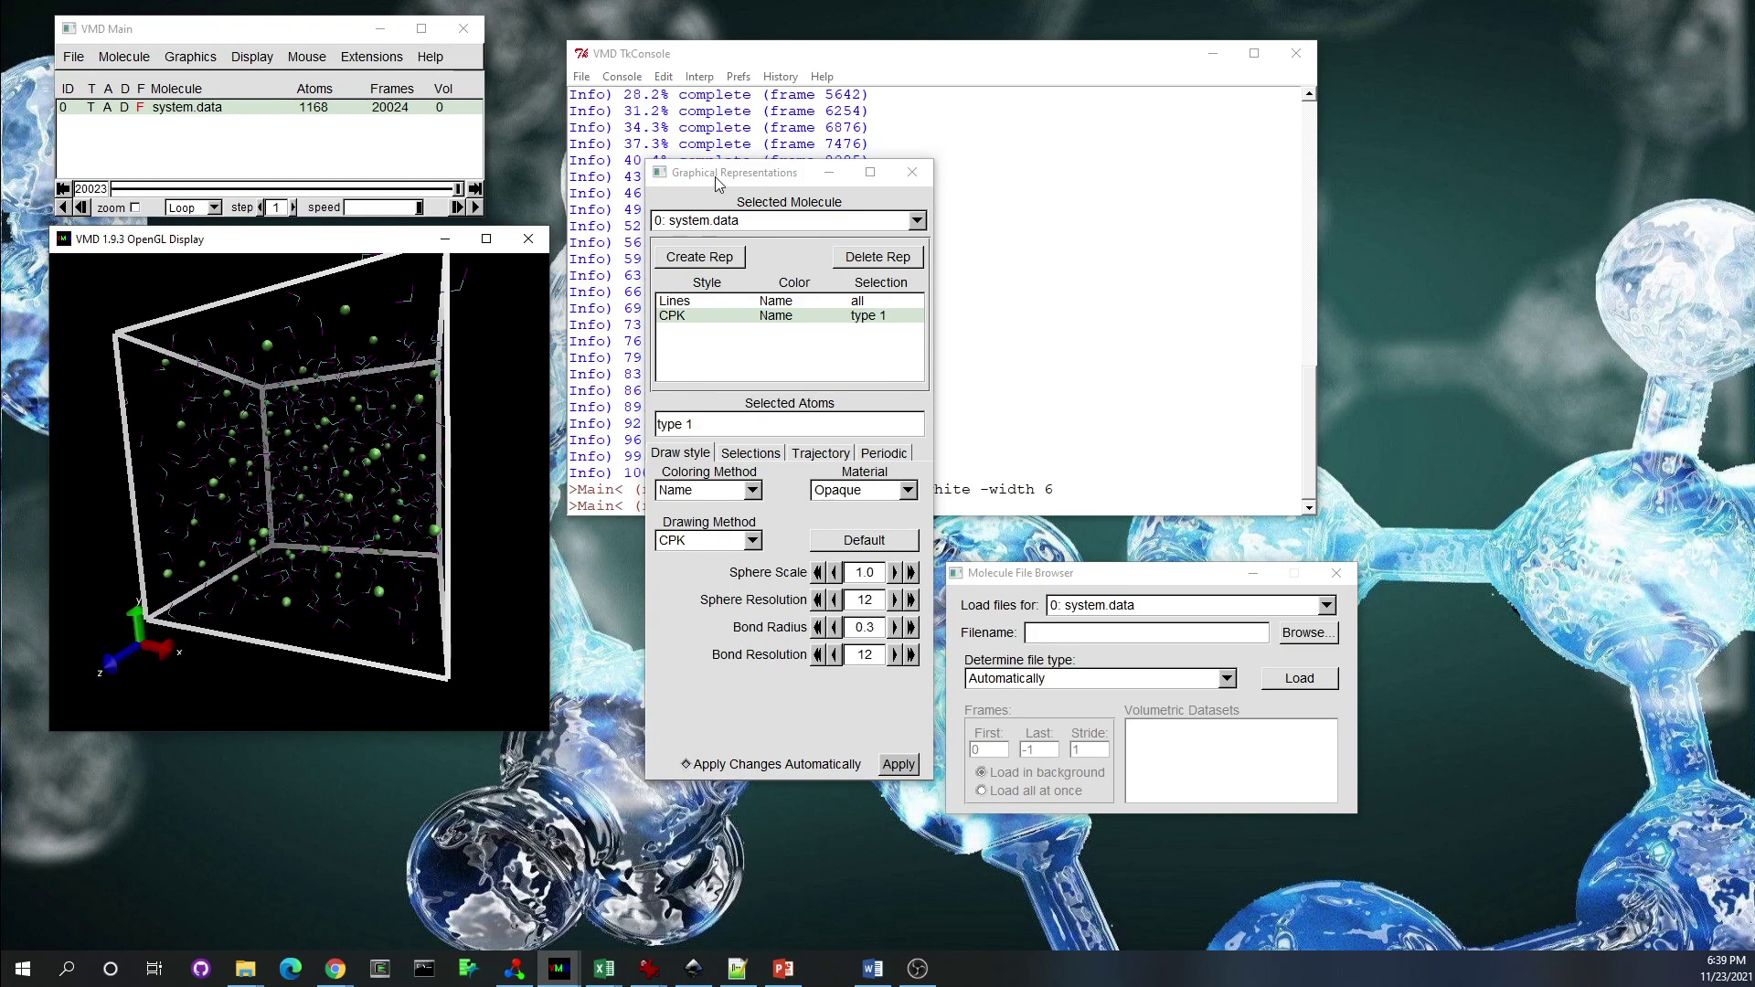
pyautogui.moveTo(716, 179); pyautogui.dragTo(747, 174)
pyautogui.click(738, 297)
pyautogui.moveTo(747, 413); pyautogui.dragTo(623, 416)
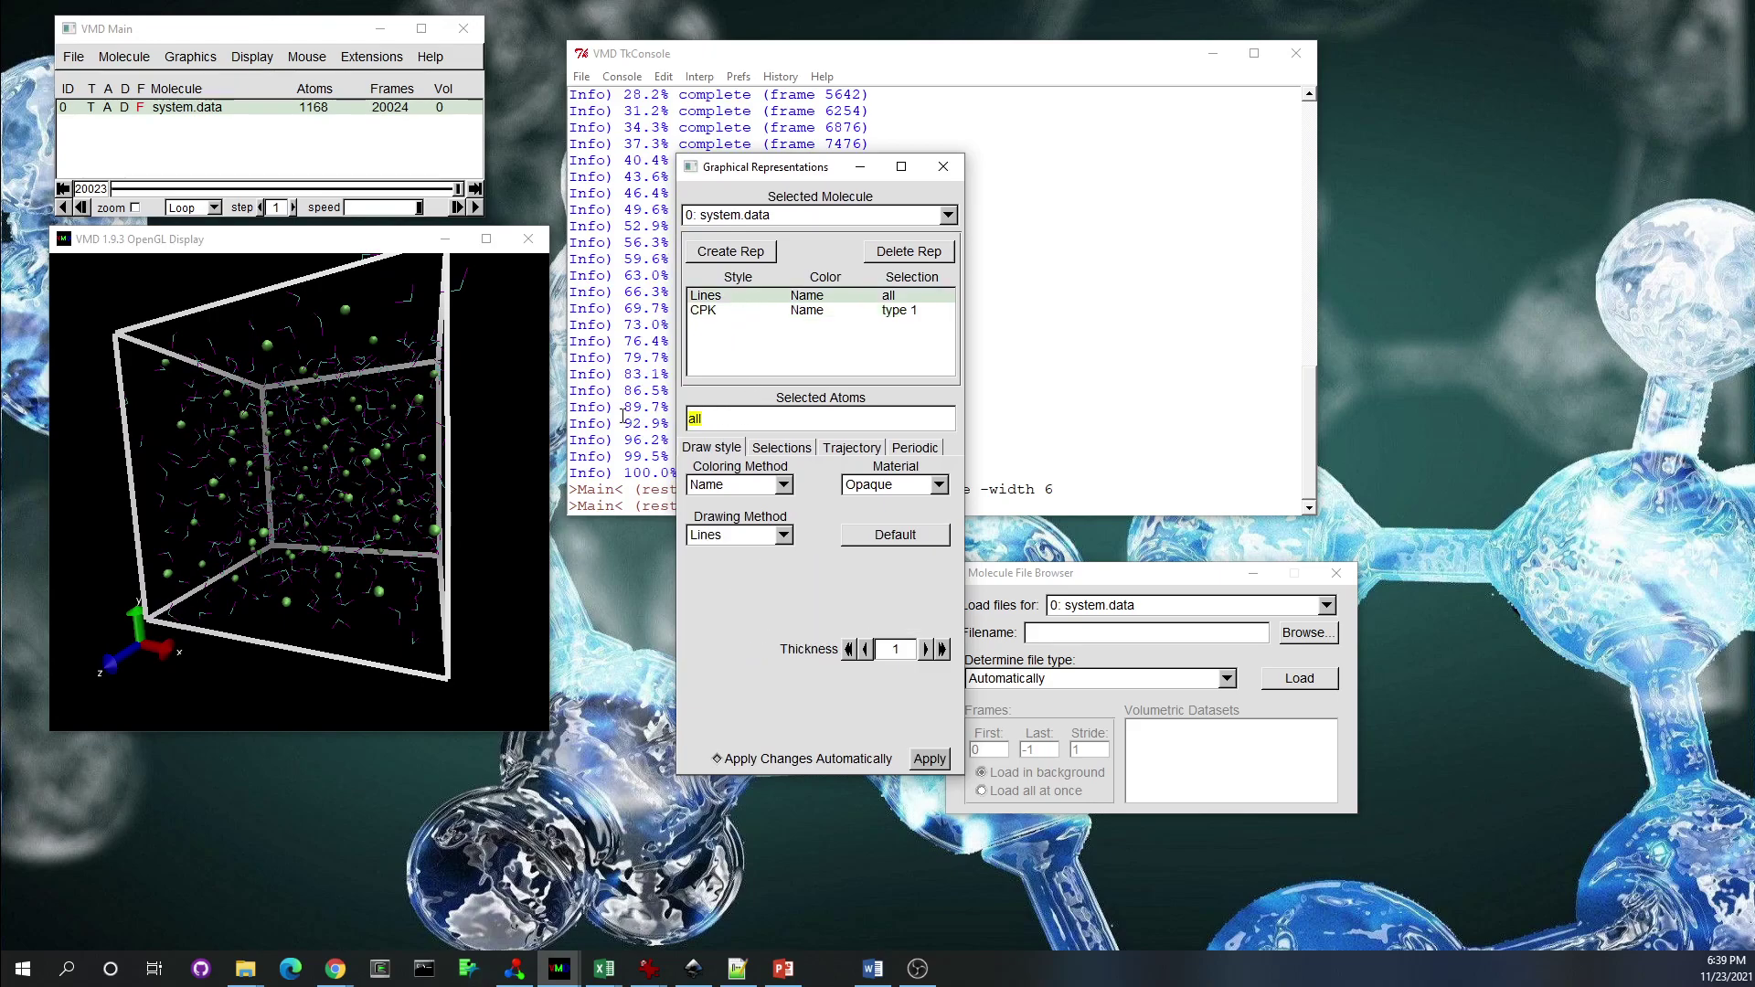
pyautogui.moveTo(343, 475); pyautogui.dragTo(393, 457)
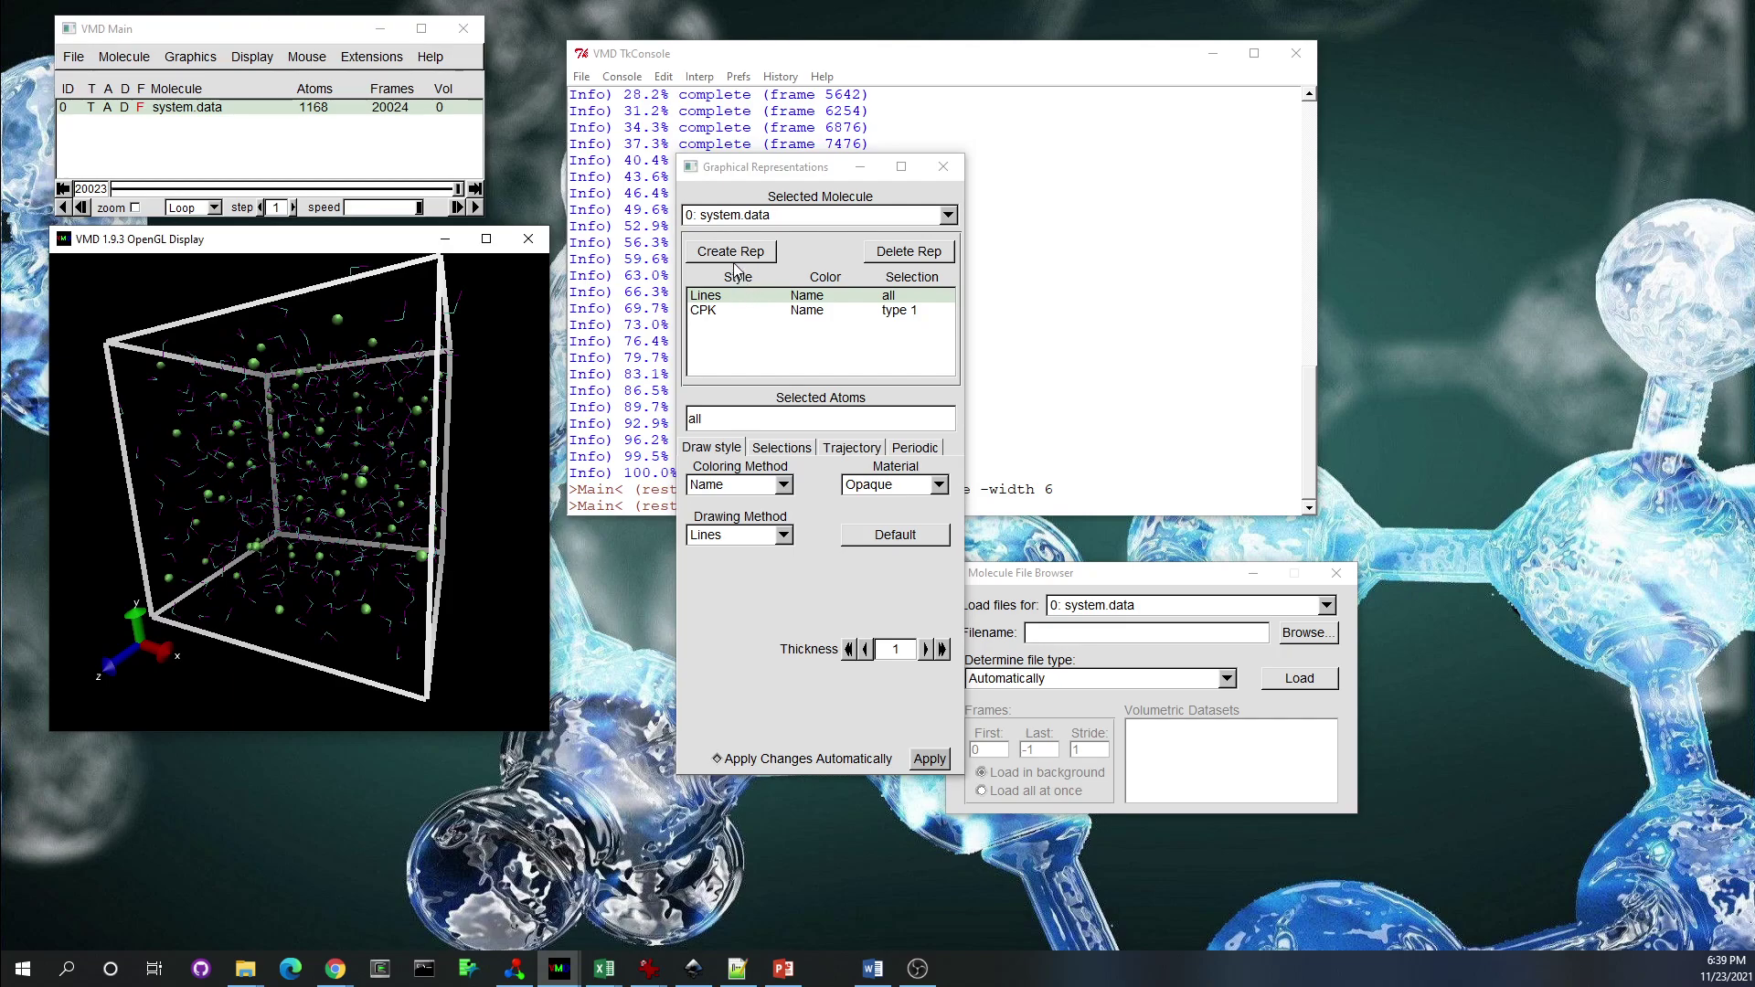
pyautogui.click(726, 311)
pyautogui.moveTo(751, 176); pyautogui.dragTo(987, 214)
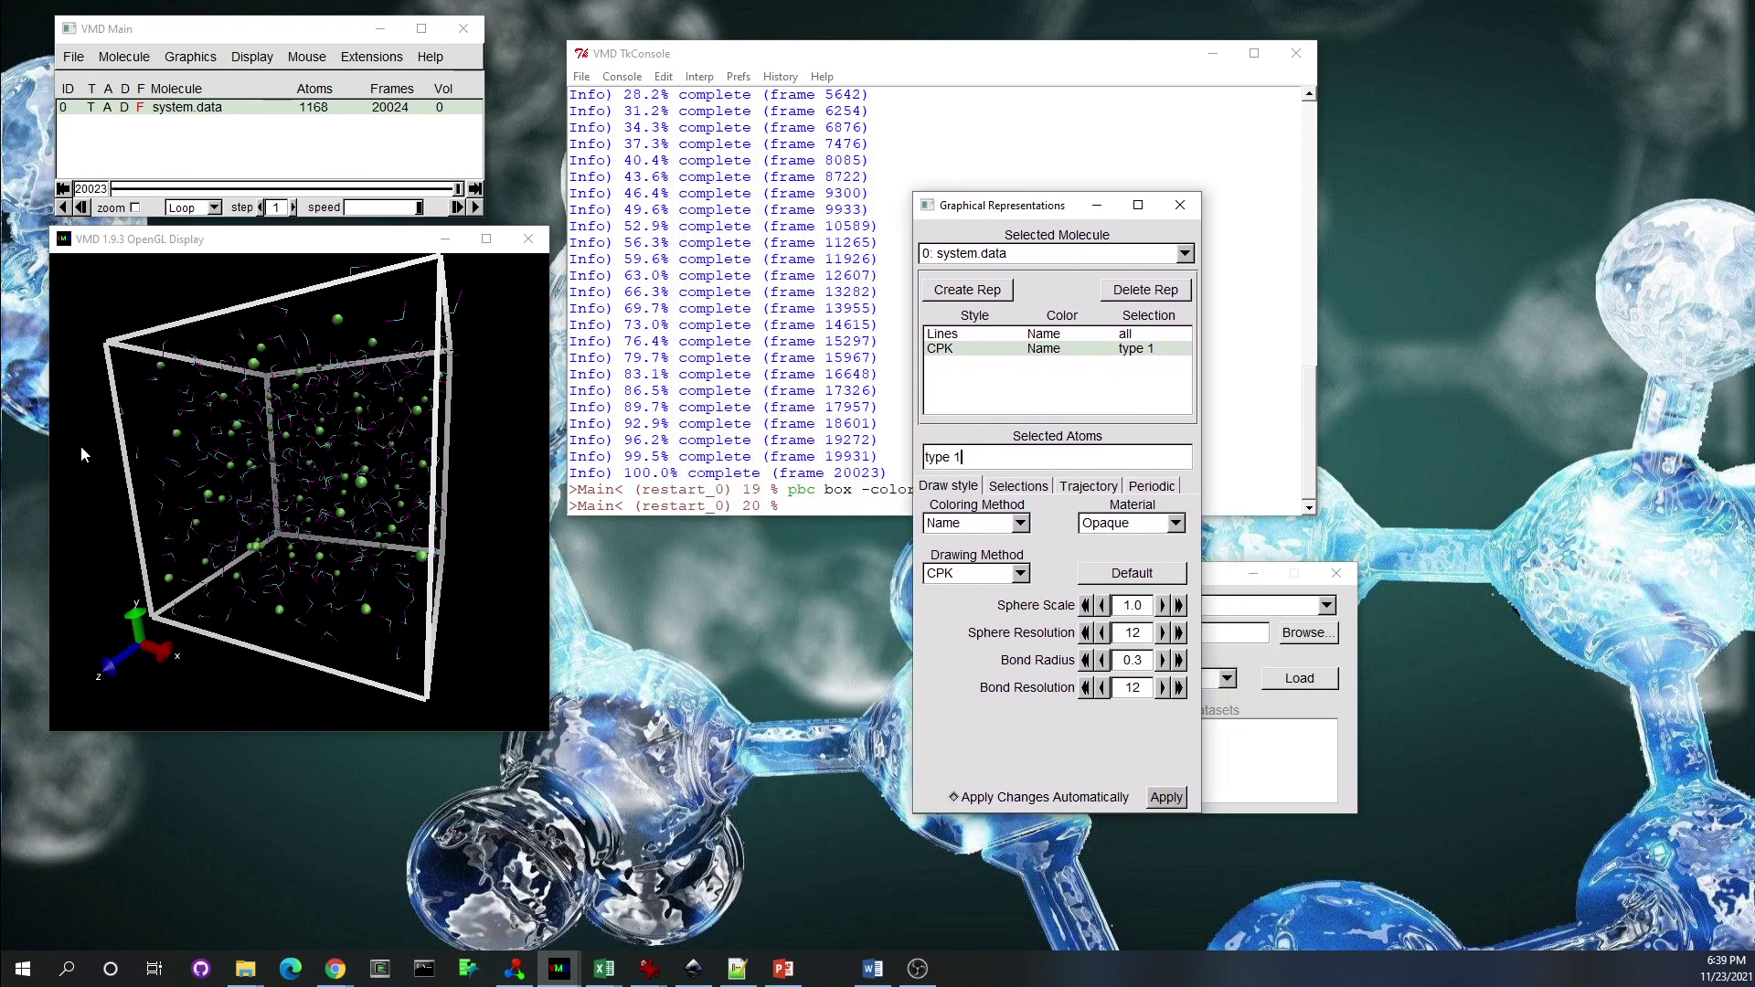
# Create a third representation using the HBonds drawing method
pyautogui.click(950, 298)
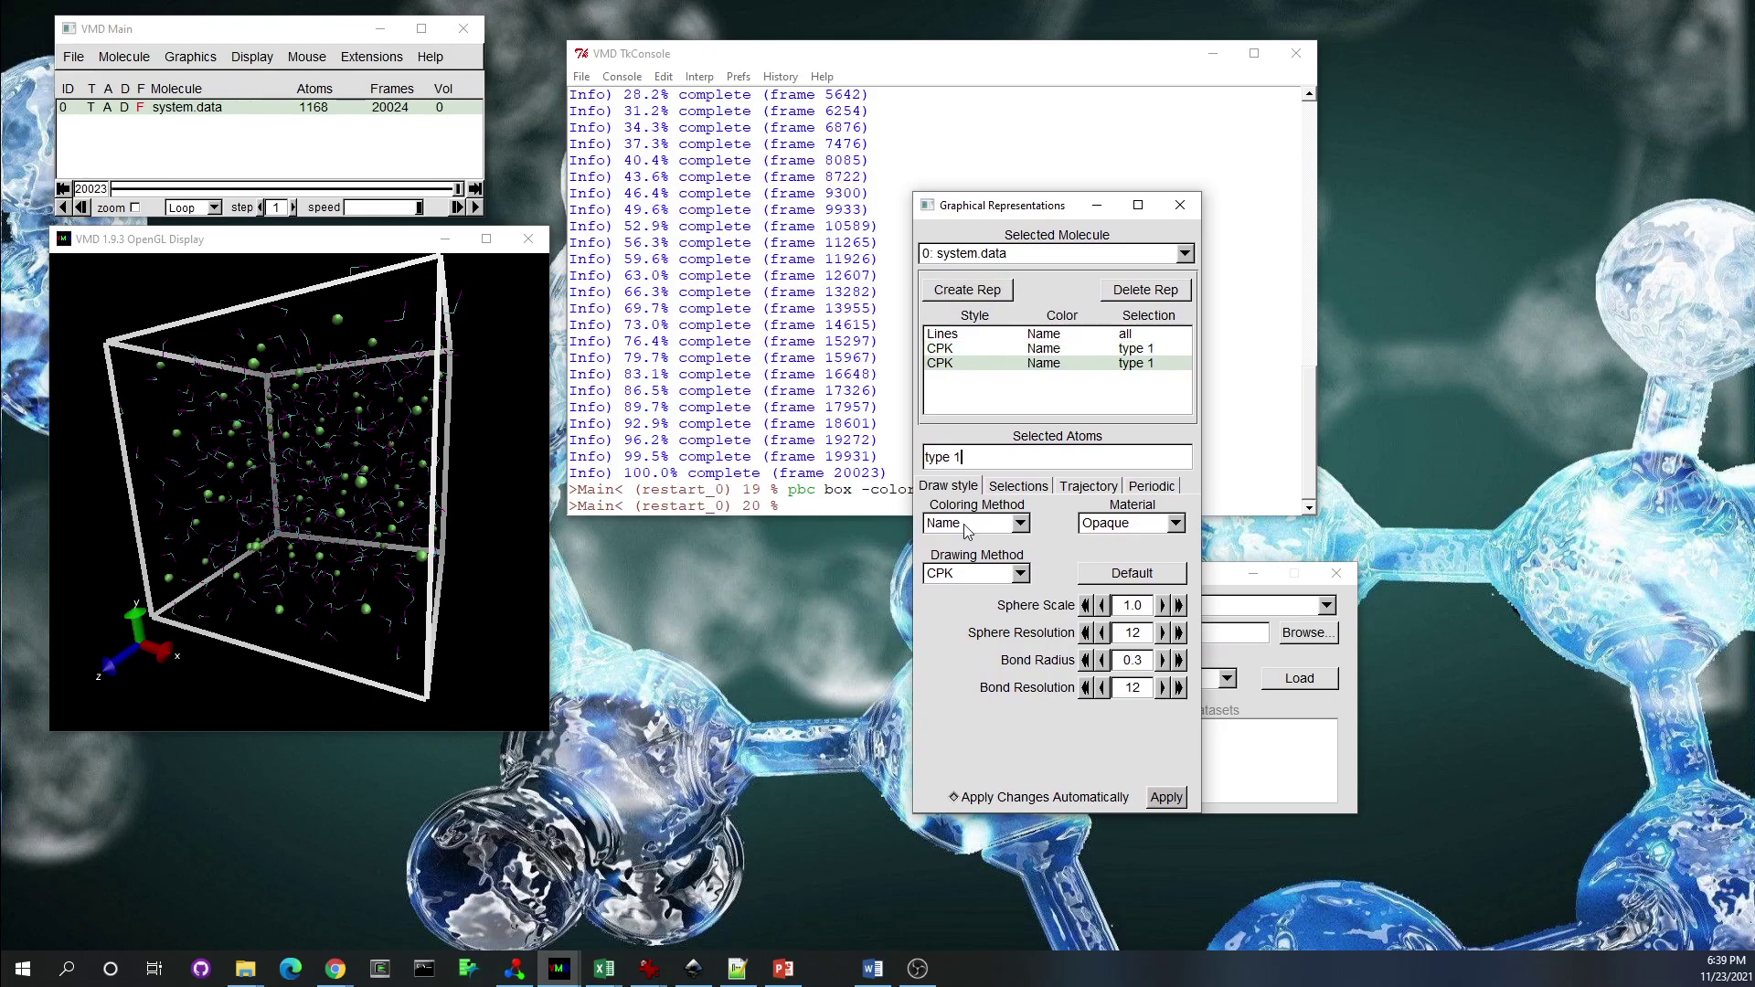
pyautogui.click(978, 568)
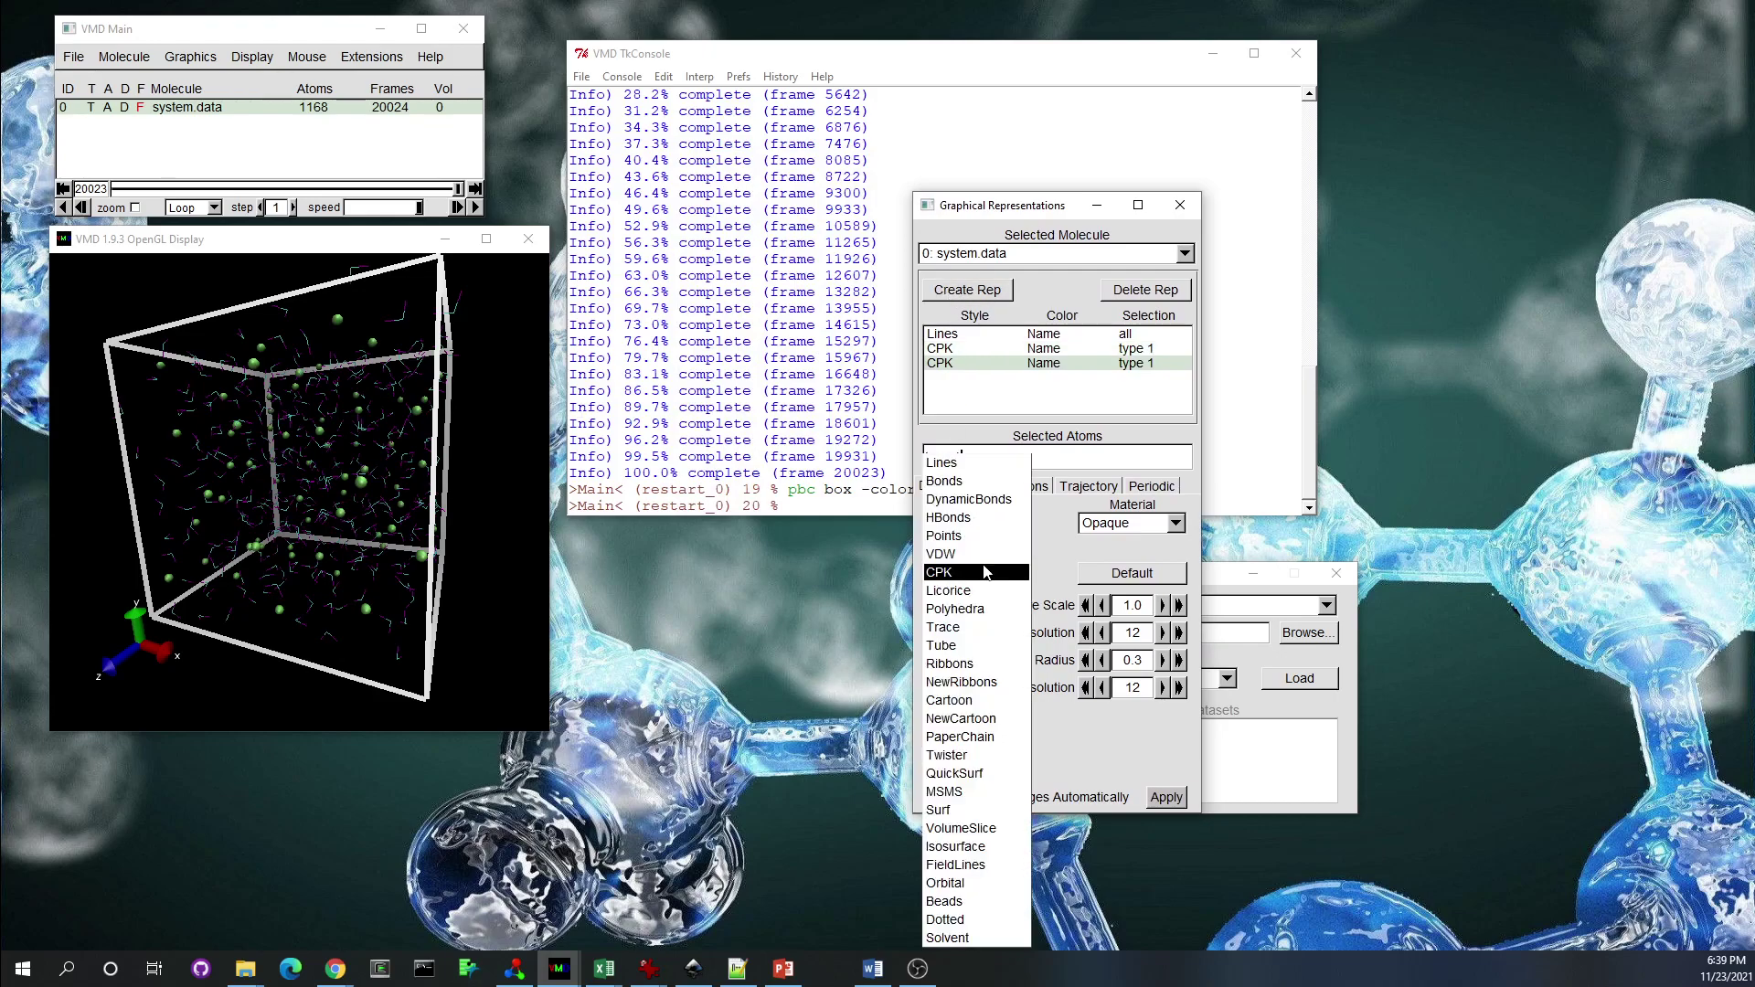
pyautogui.click(1016, 573)
pyautogui.click(1017, 576)
pyautogui.click(948, 517)
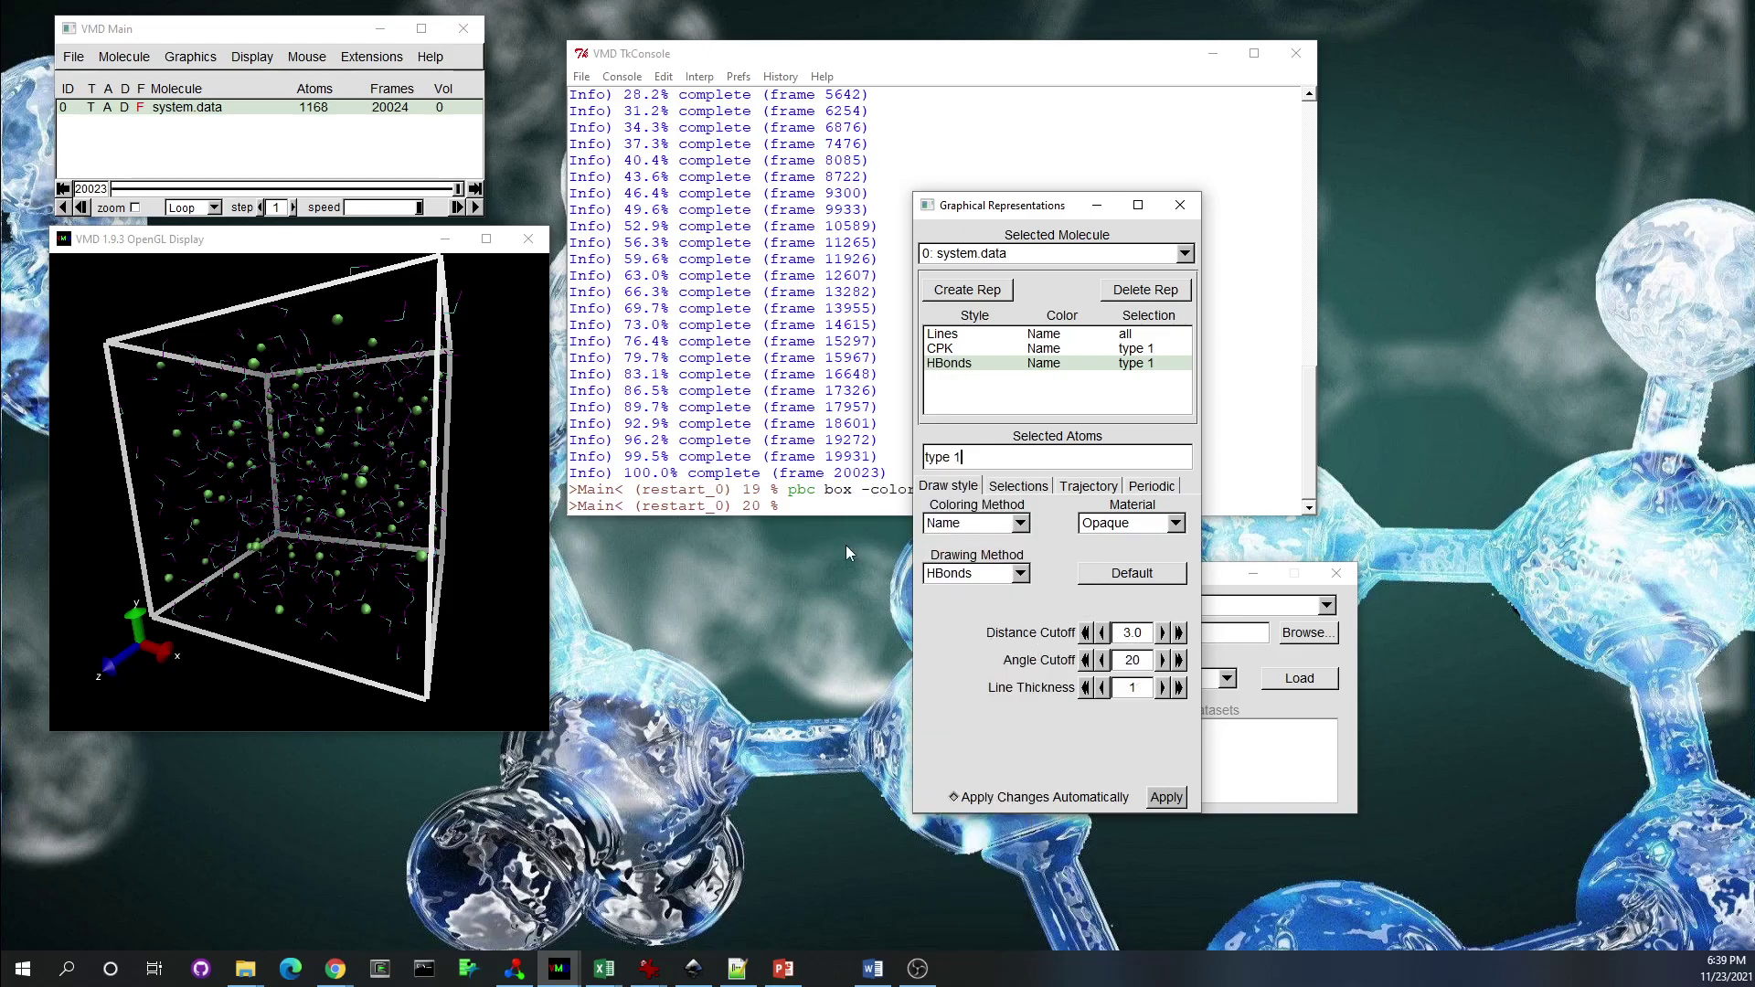
# Rotate the box to a front view and bring up the Selections tab
pyautogui.moveTo(301, 474)
pyautogui.mouseDown()
pyautogui.moveTo(343, 468)
pyautogui.moveTo(295, 474)
pyautogui.moveTo(313, 501)
pyautogui.mouseUp()
pyautogui.scroll(5, 327, 469)
pyautogui.scroll(-3, 297, 478)
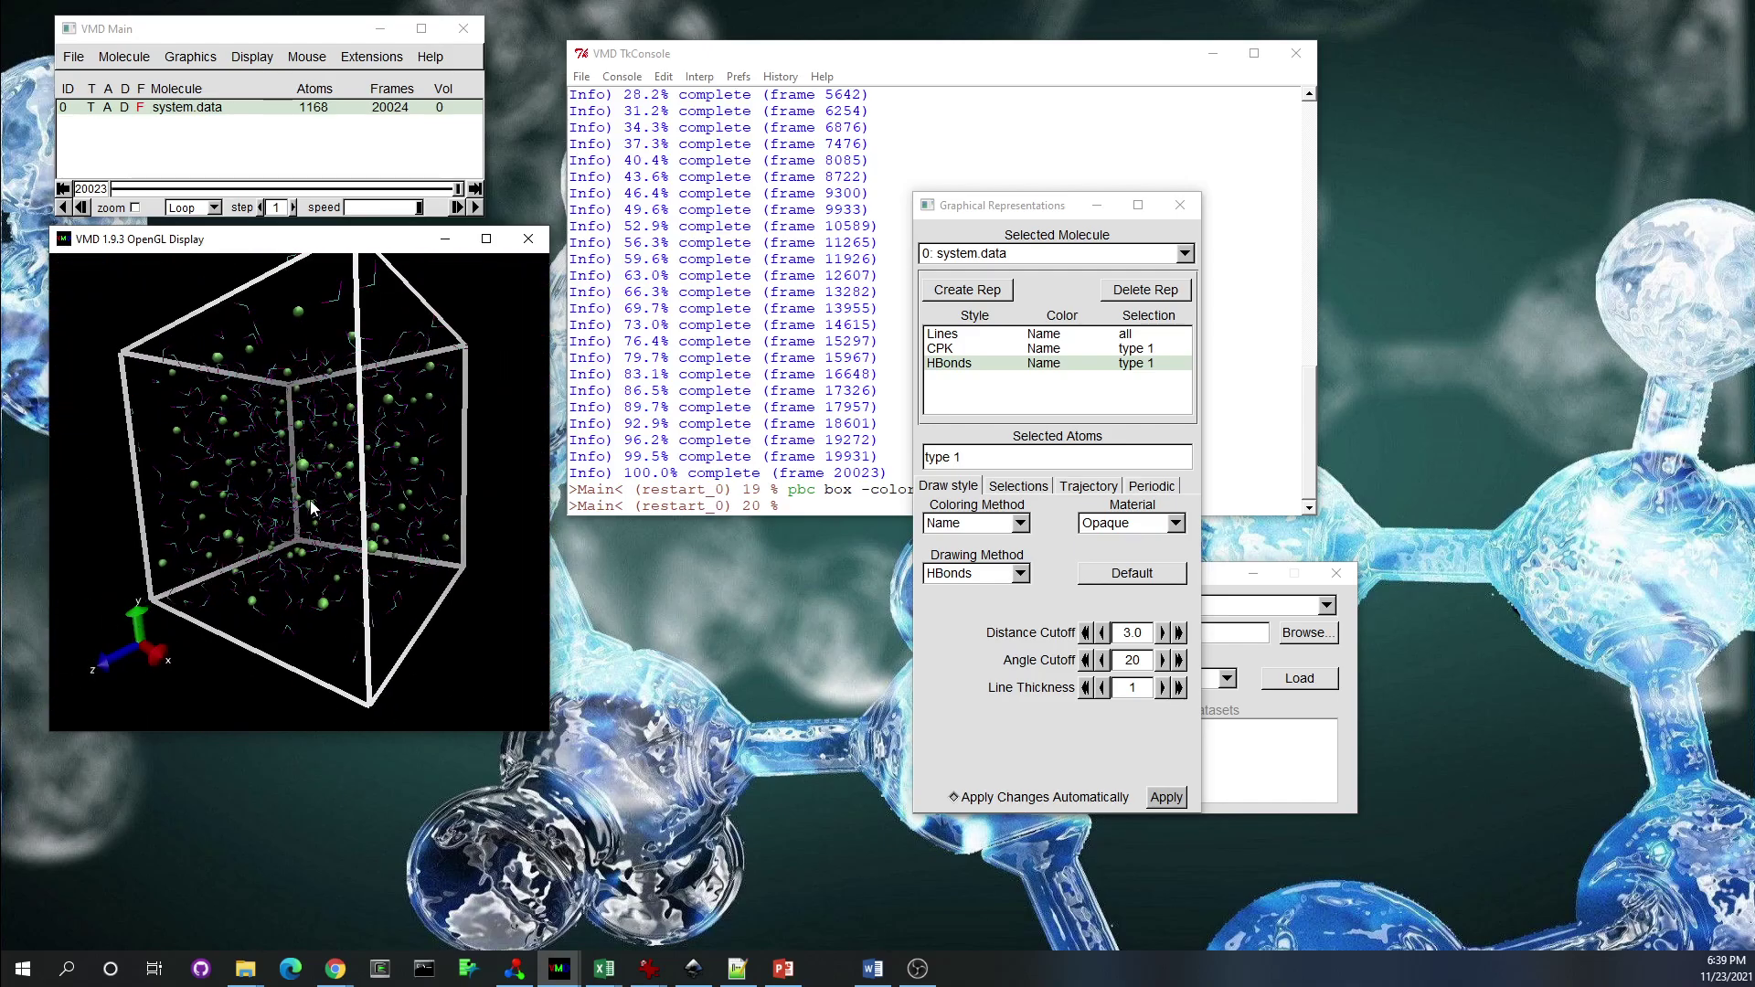
pyautogui.click(1042, 498)
pyautogui.click(1033, 489)
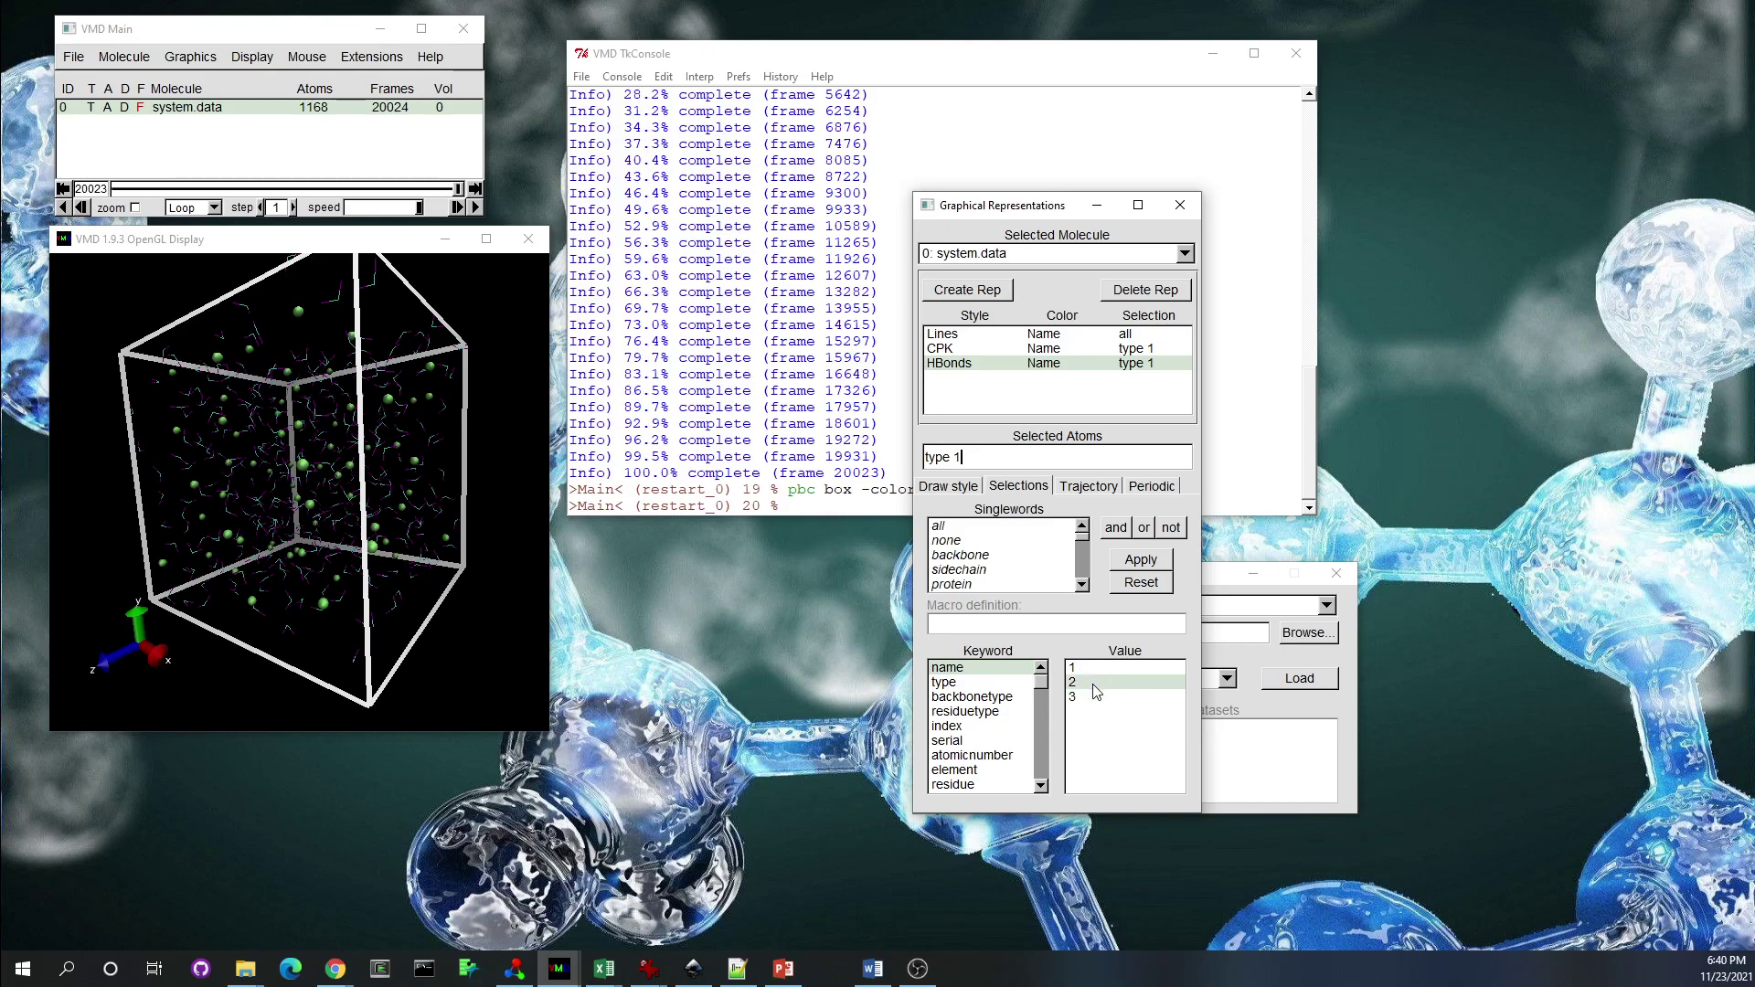
# List the type keyword values (1, 2, 3), then move the Representations window and switch to Word
pyautogui.click(978, 684)
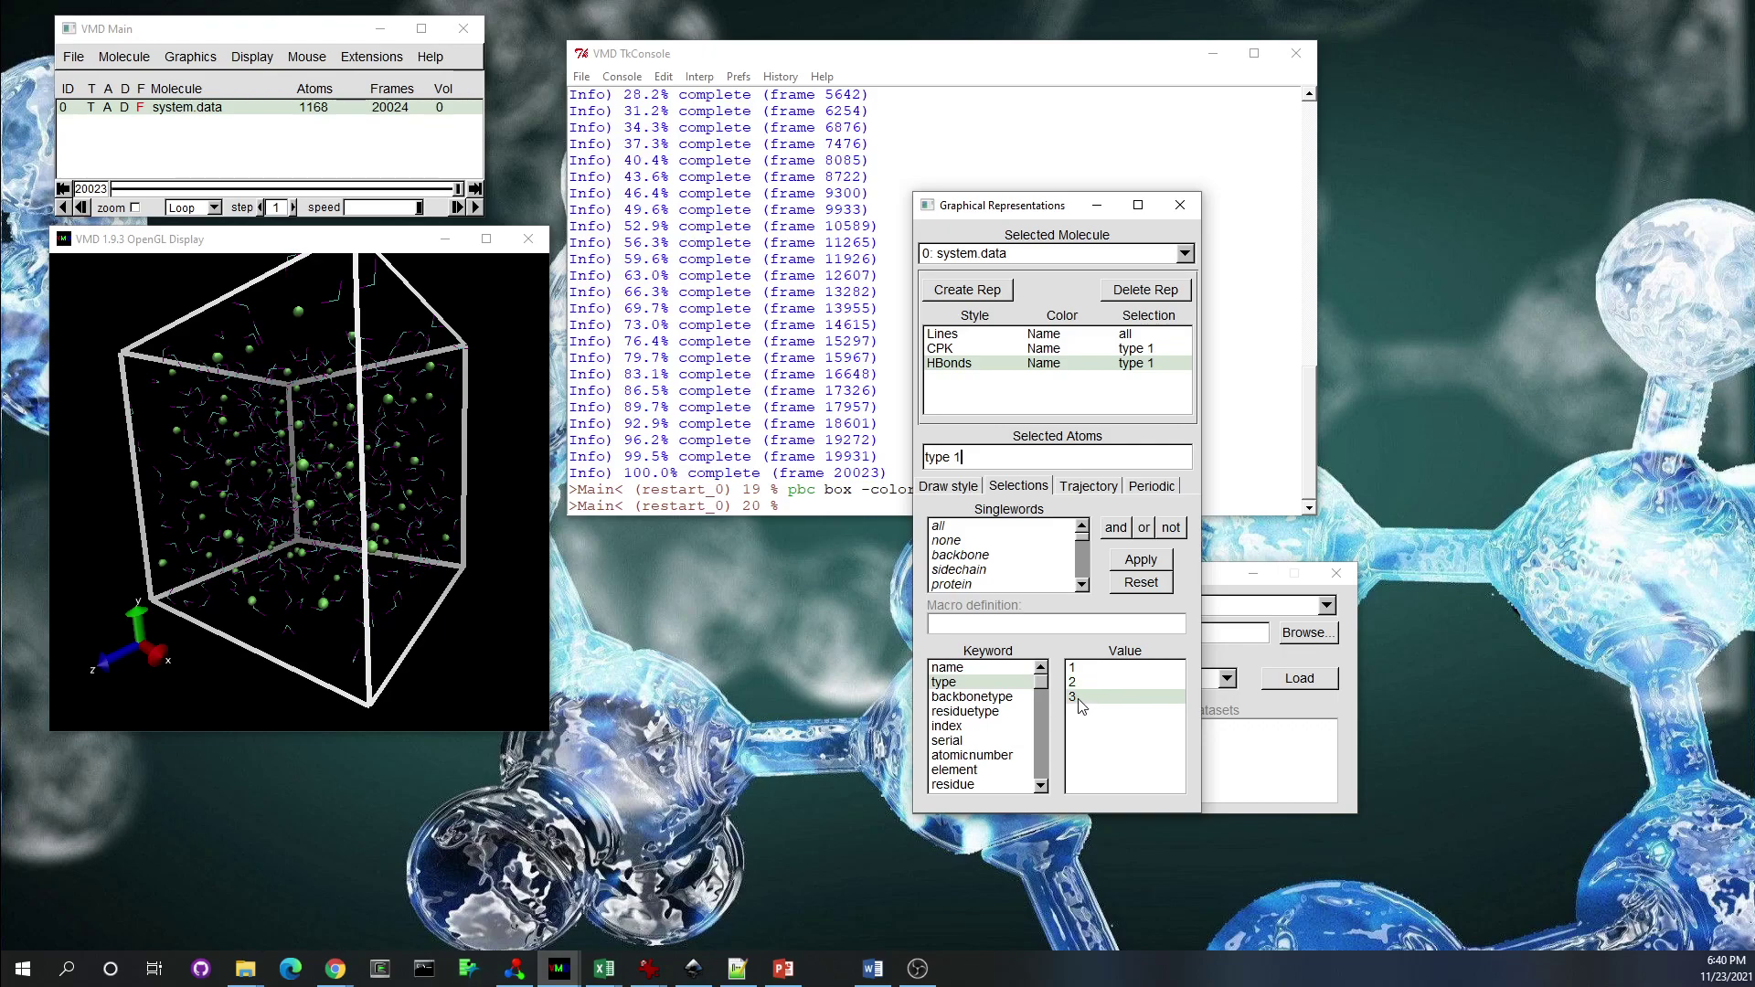
pyautogui.moveTo(976, 212); pyautogui.dragTo(1411, 144)
pyautogui.hotkey('alt', 'Tab')
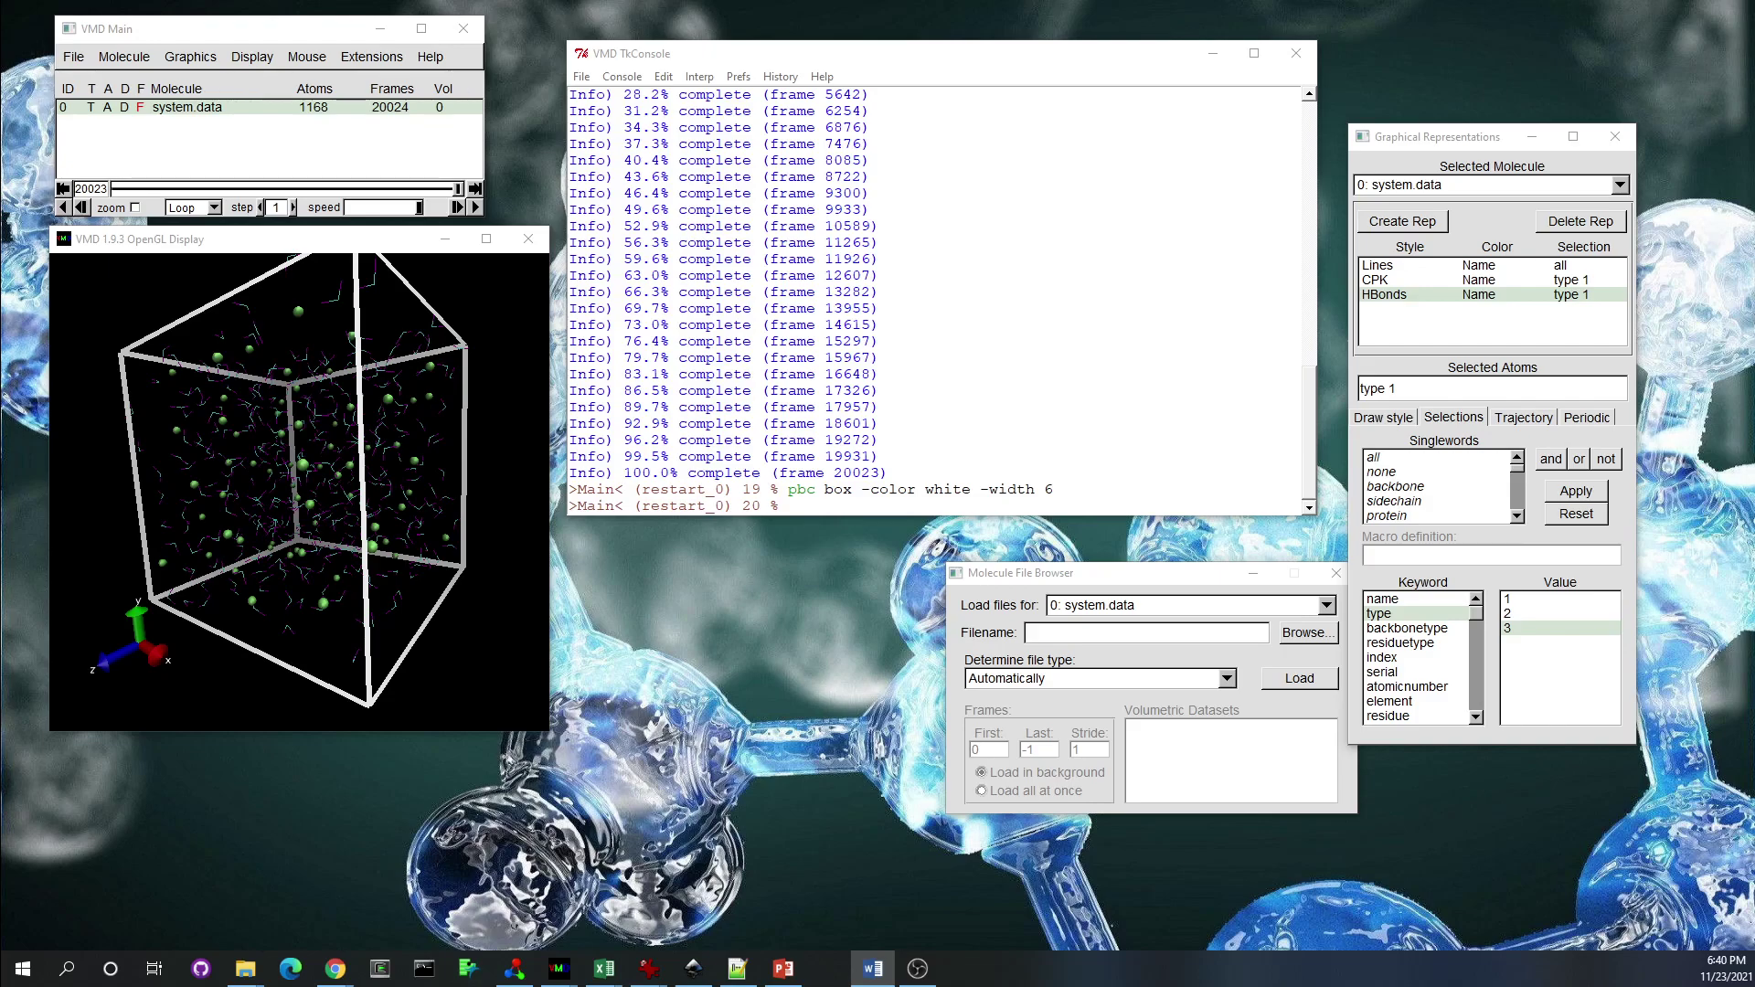
# In the TkConsole, rename the type 1 atoms to C with an atomselect command
pyautogui.click(858, 507)
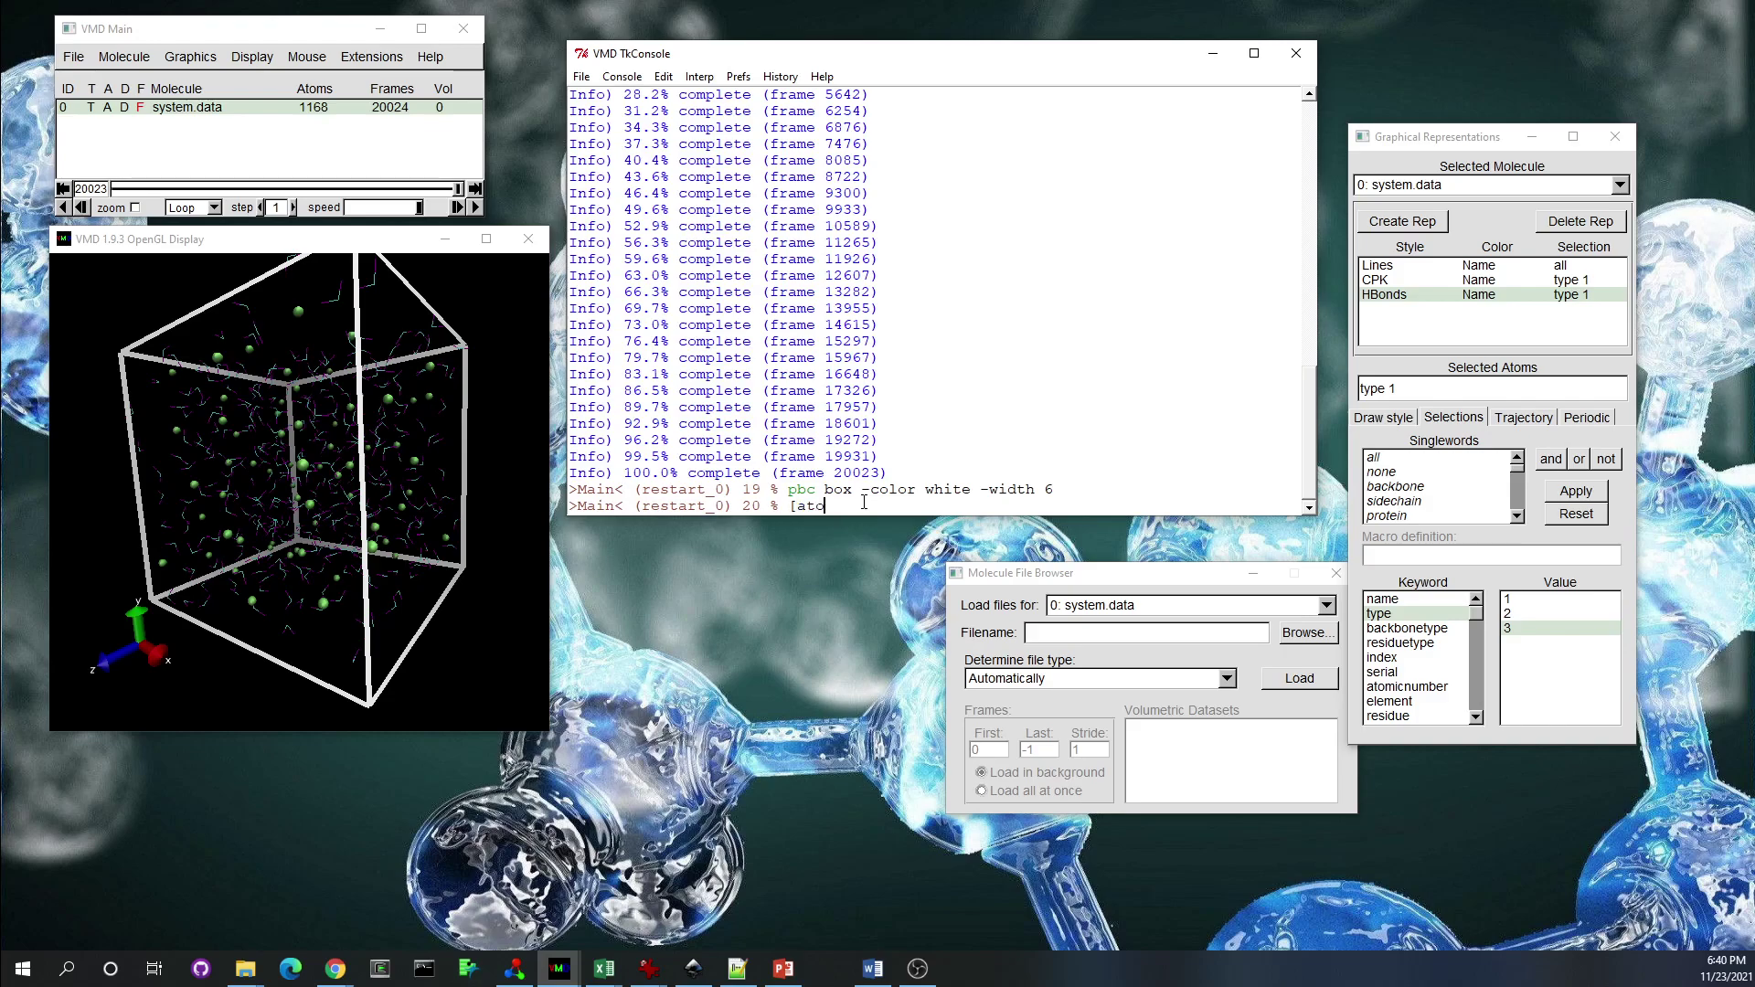
pyautogui.write('[atomselect top "type 1"] set name ')
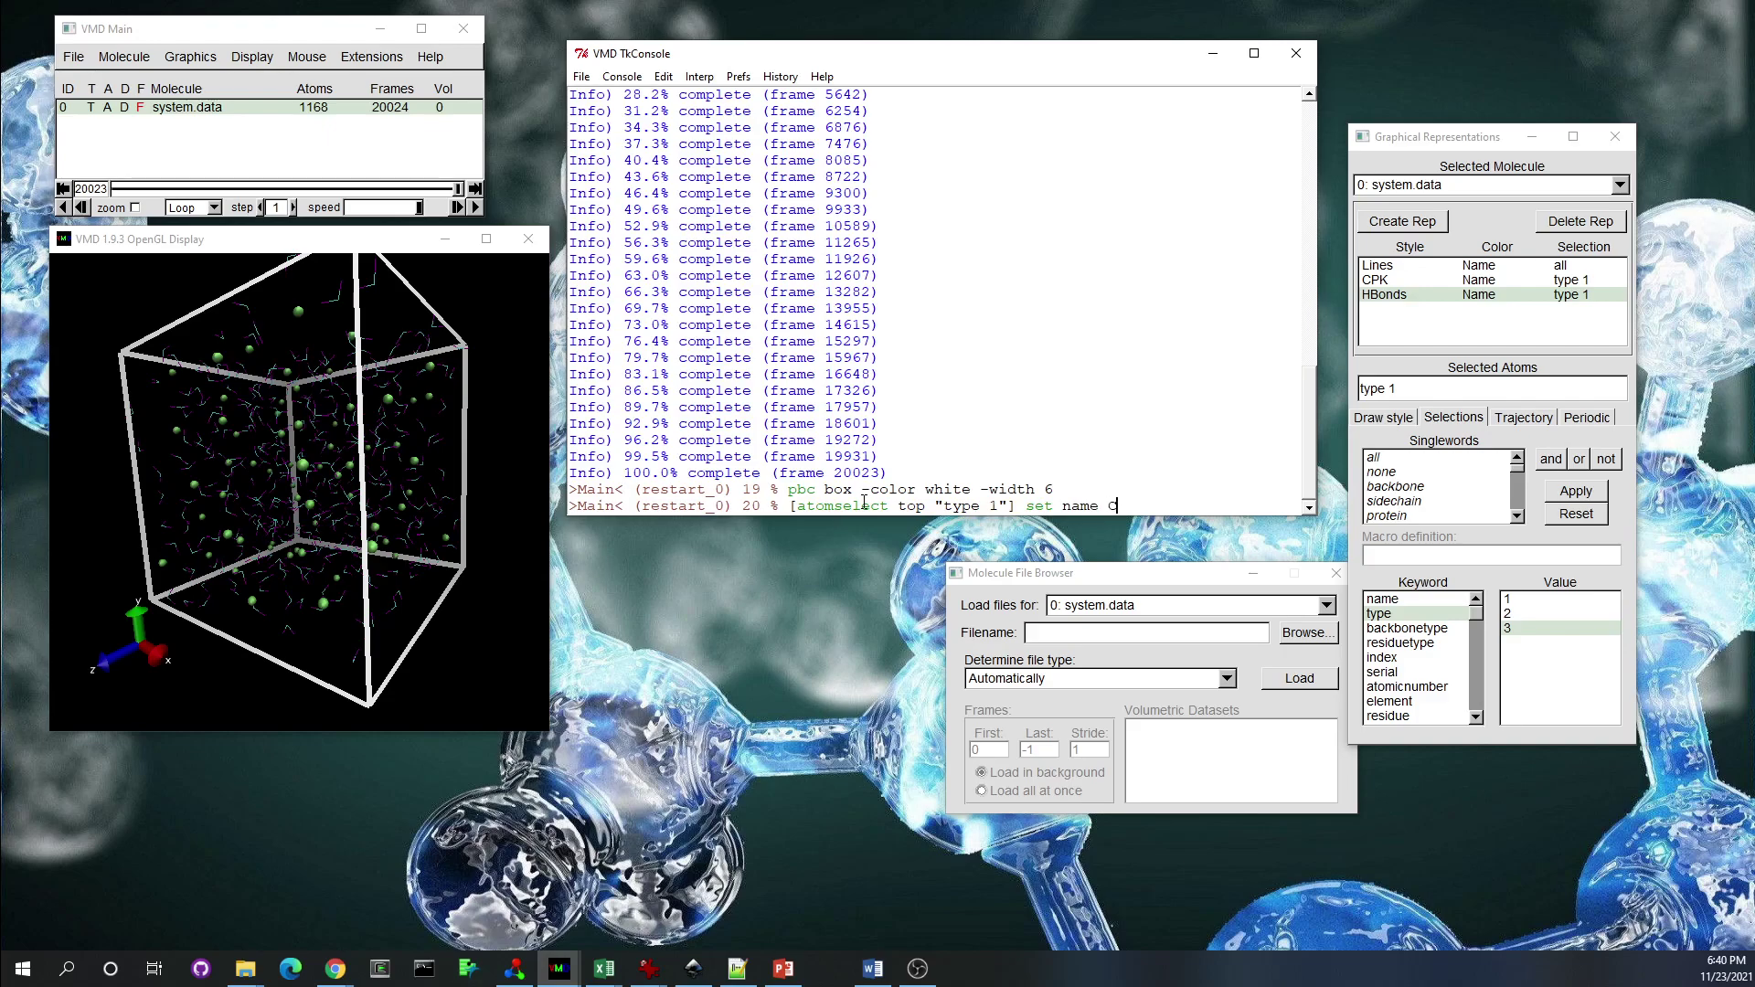
pyautogui.write('C')
pyautogui.press('Return')
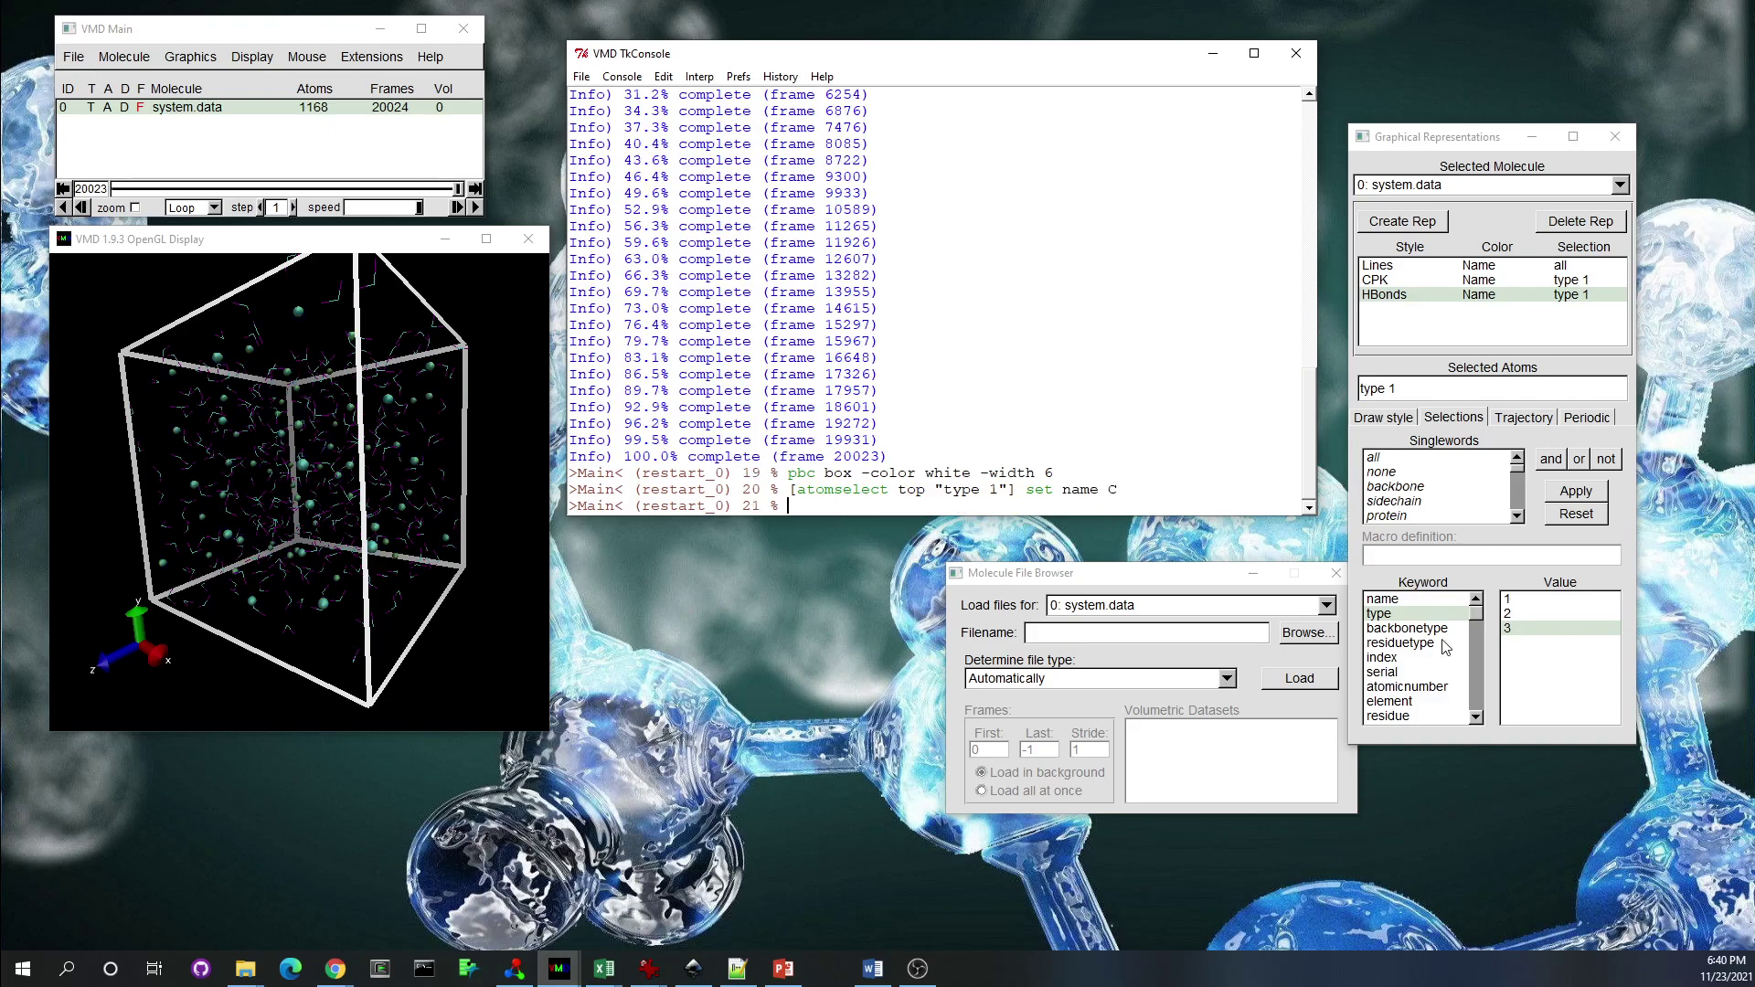
pyautogui.click(1383, 598)
pyautogui.click(1510, 628)
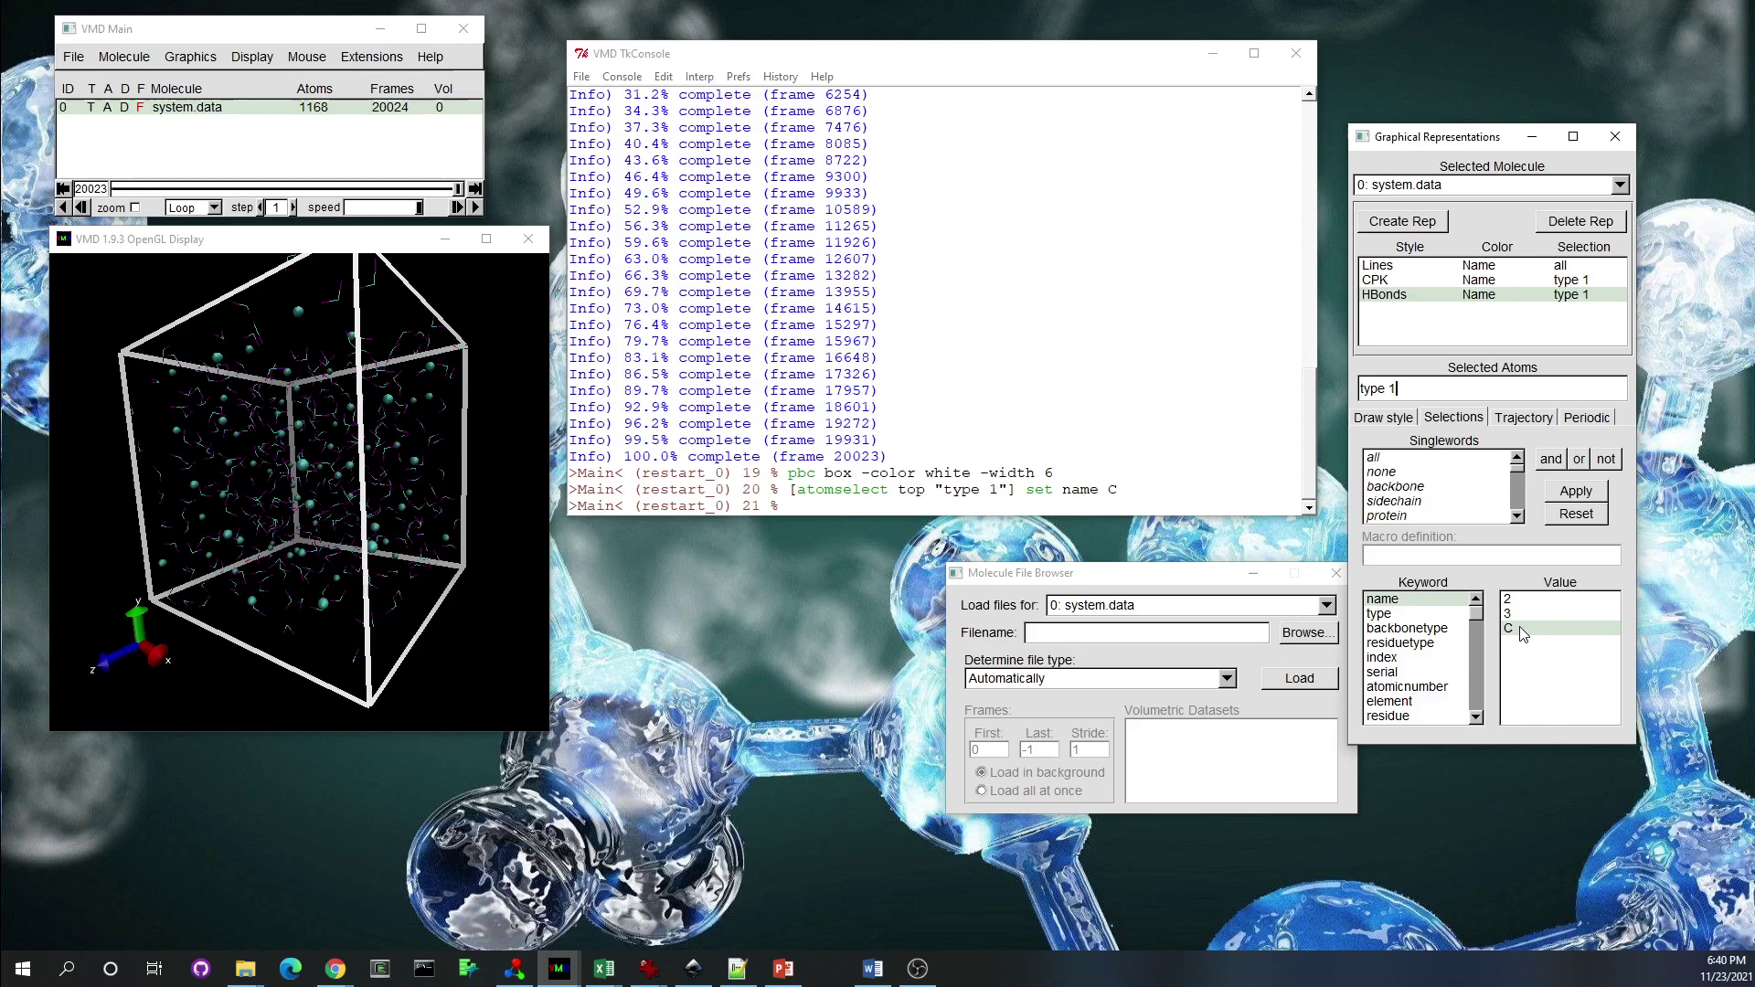
# Reuse the previous command, changing it to rename the type 2 atoms to O
pyautogui.click(923, 510)
pyautogui.moveTo(788, 491); pyautogui.dragTo(1139, 488)
pyautogui.middleClick(928, 510)
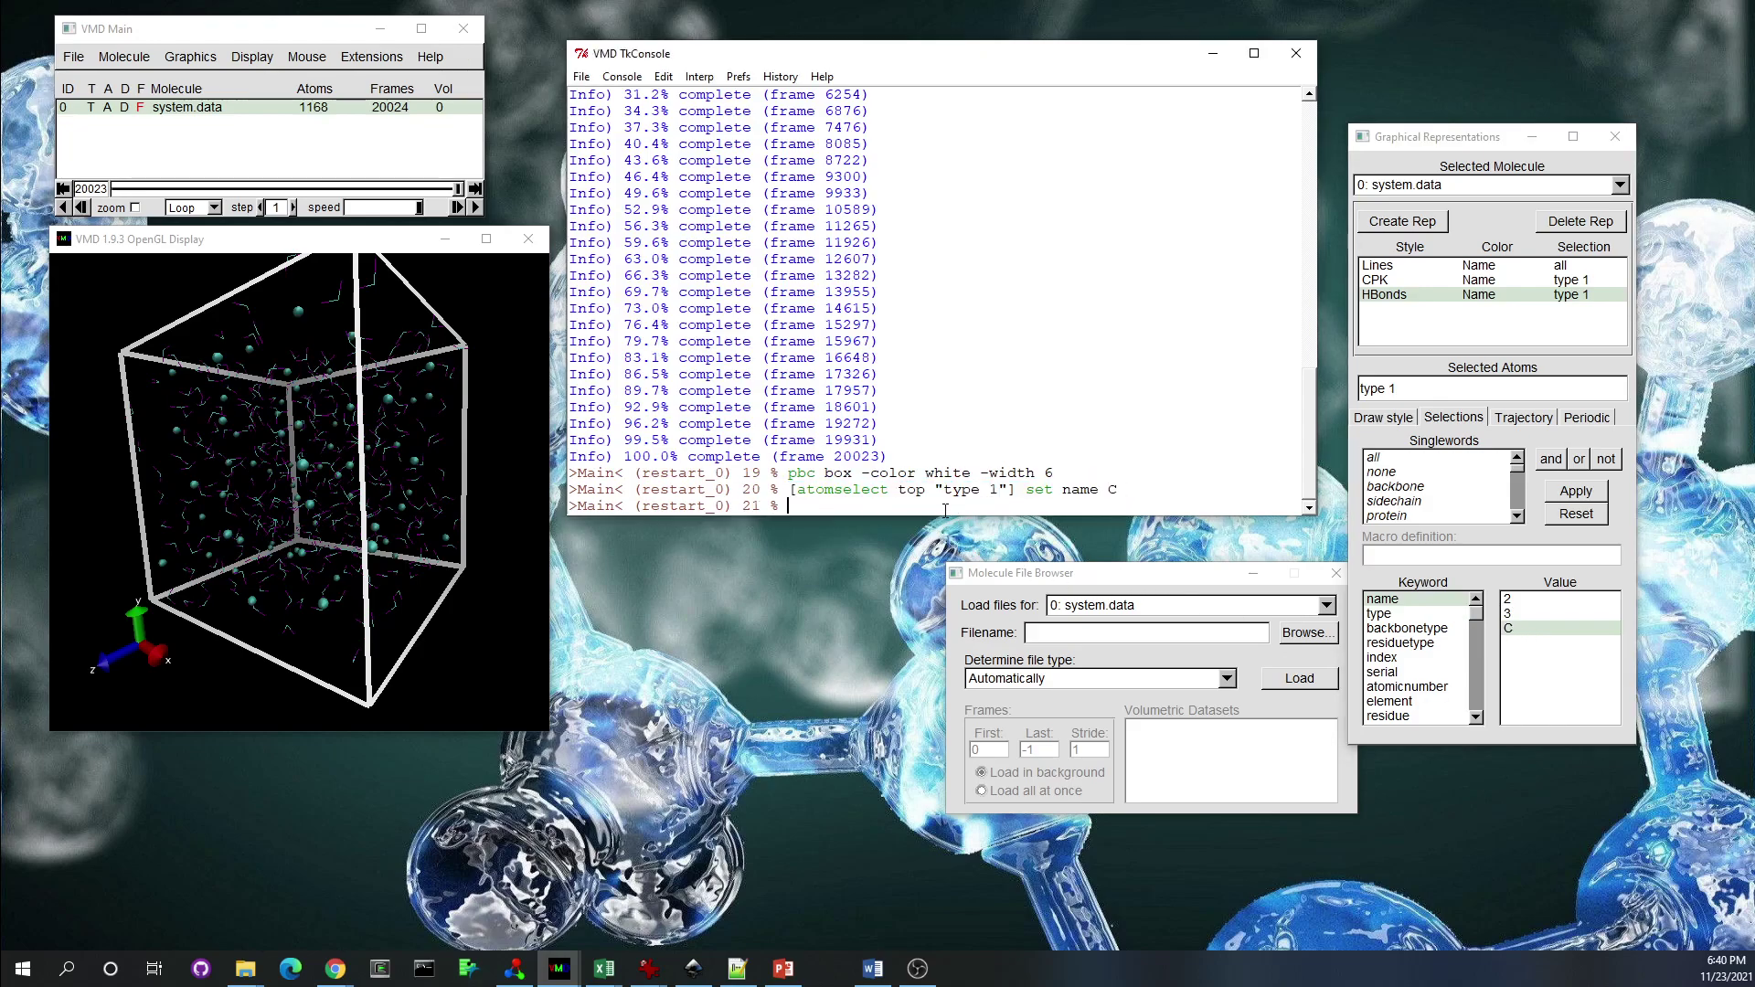
pyautogui.doubleClick(996, 507)
pyautogui.write('2"] set name C')
pyautogui.doubleClick(1112, 507)
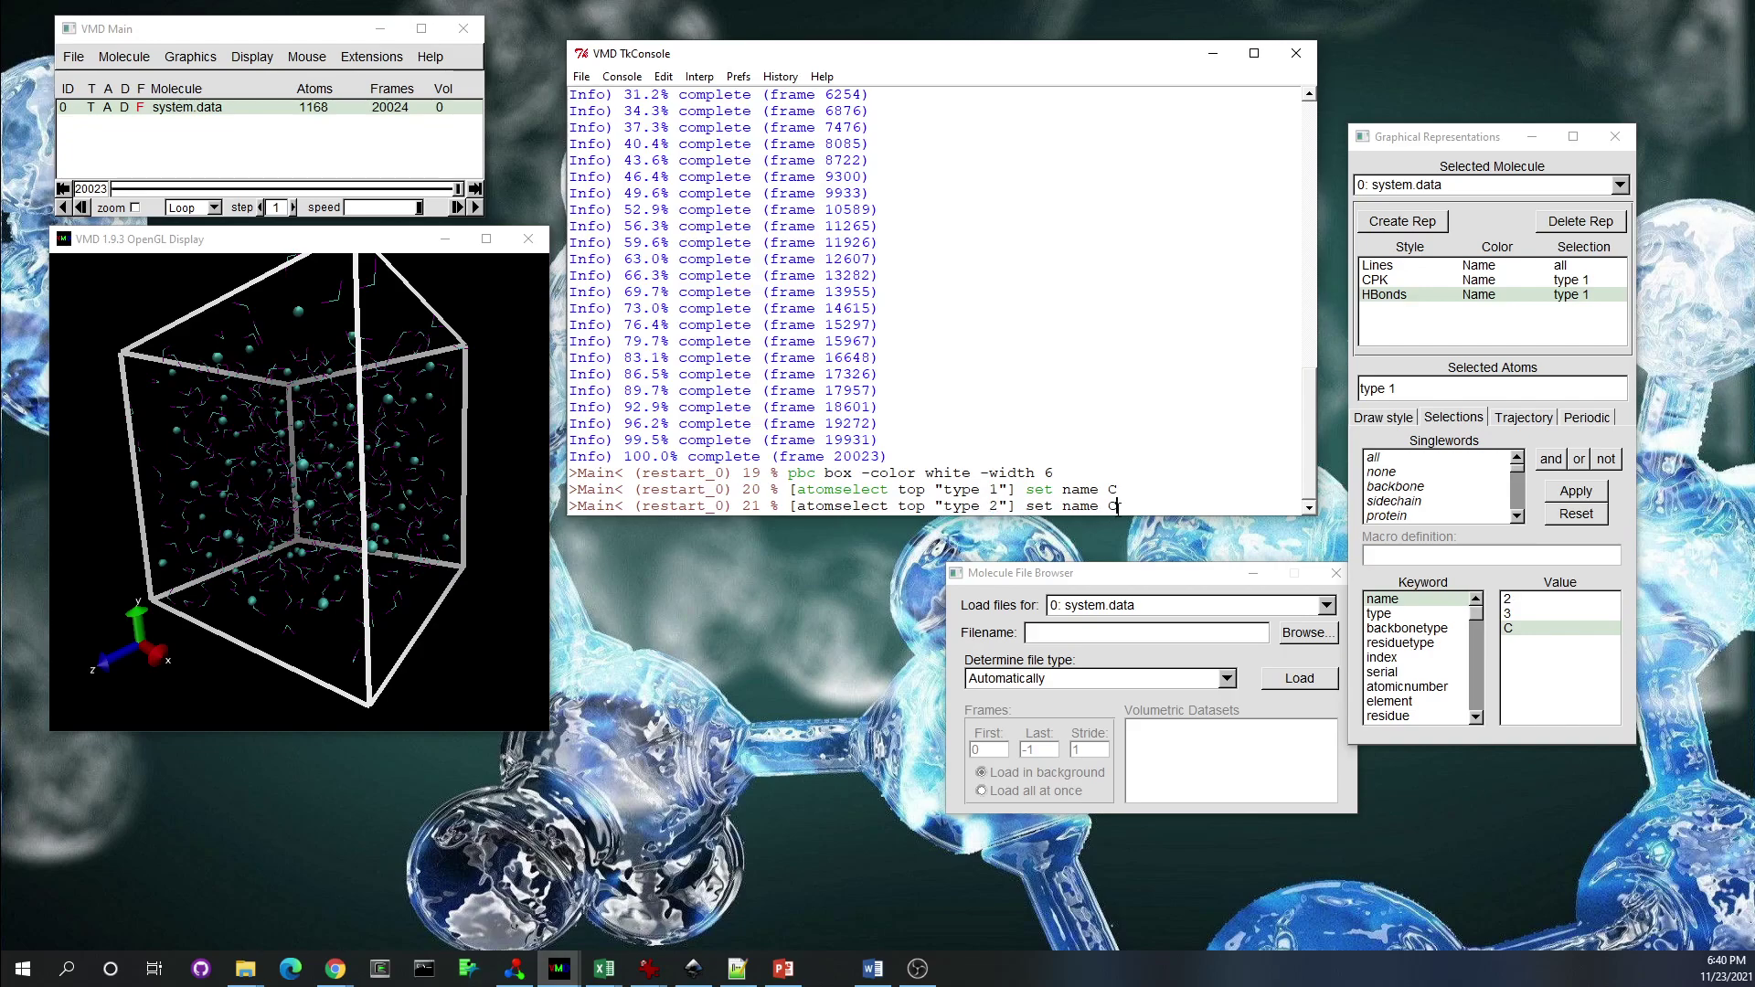
pyautogui.write('O')
pyautogui.press('Return')
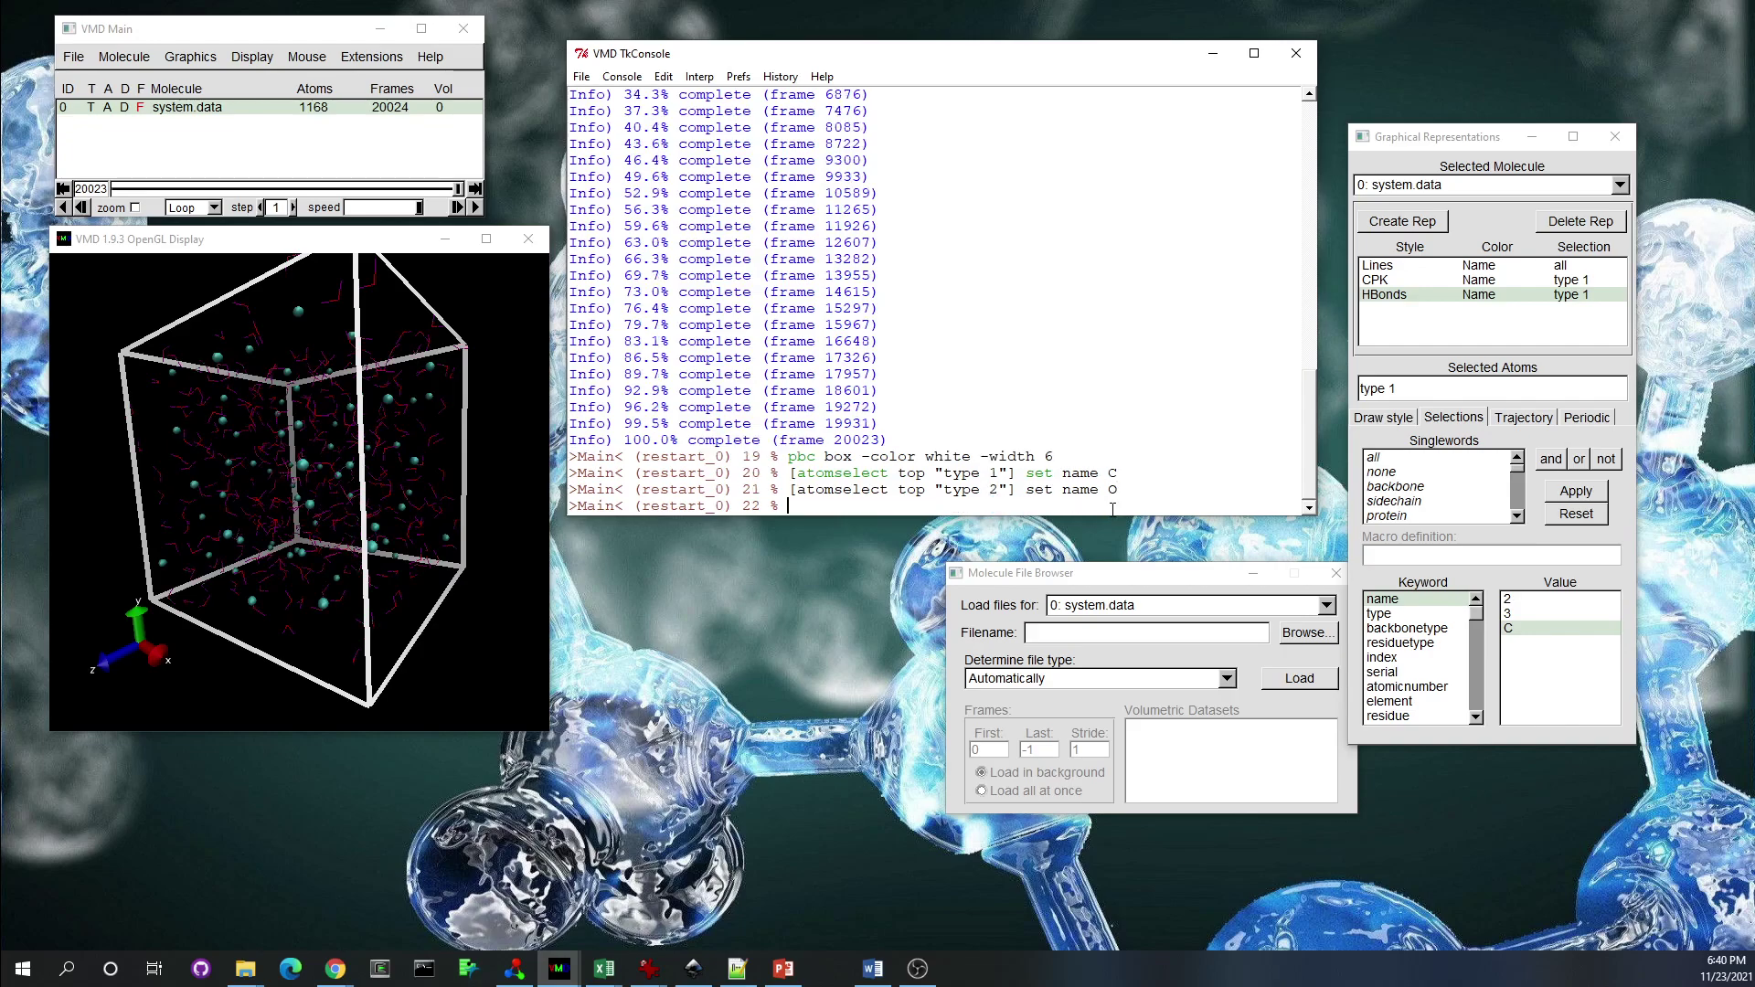
# Reuse the command again to name the type 3 atoms H, then inspect the recoloured box
pyautogui.click(1519, 629)
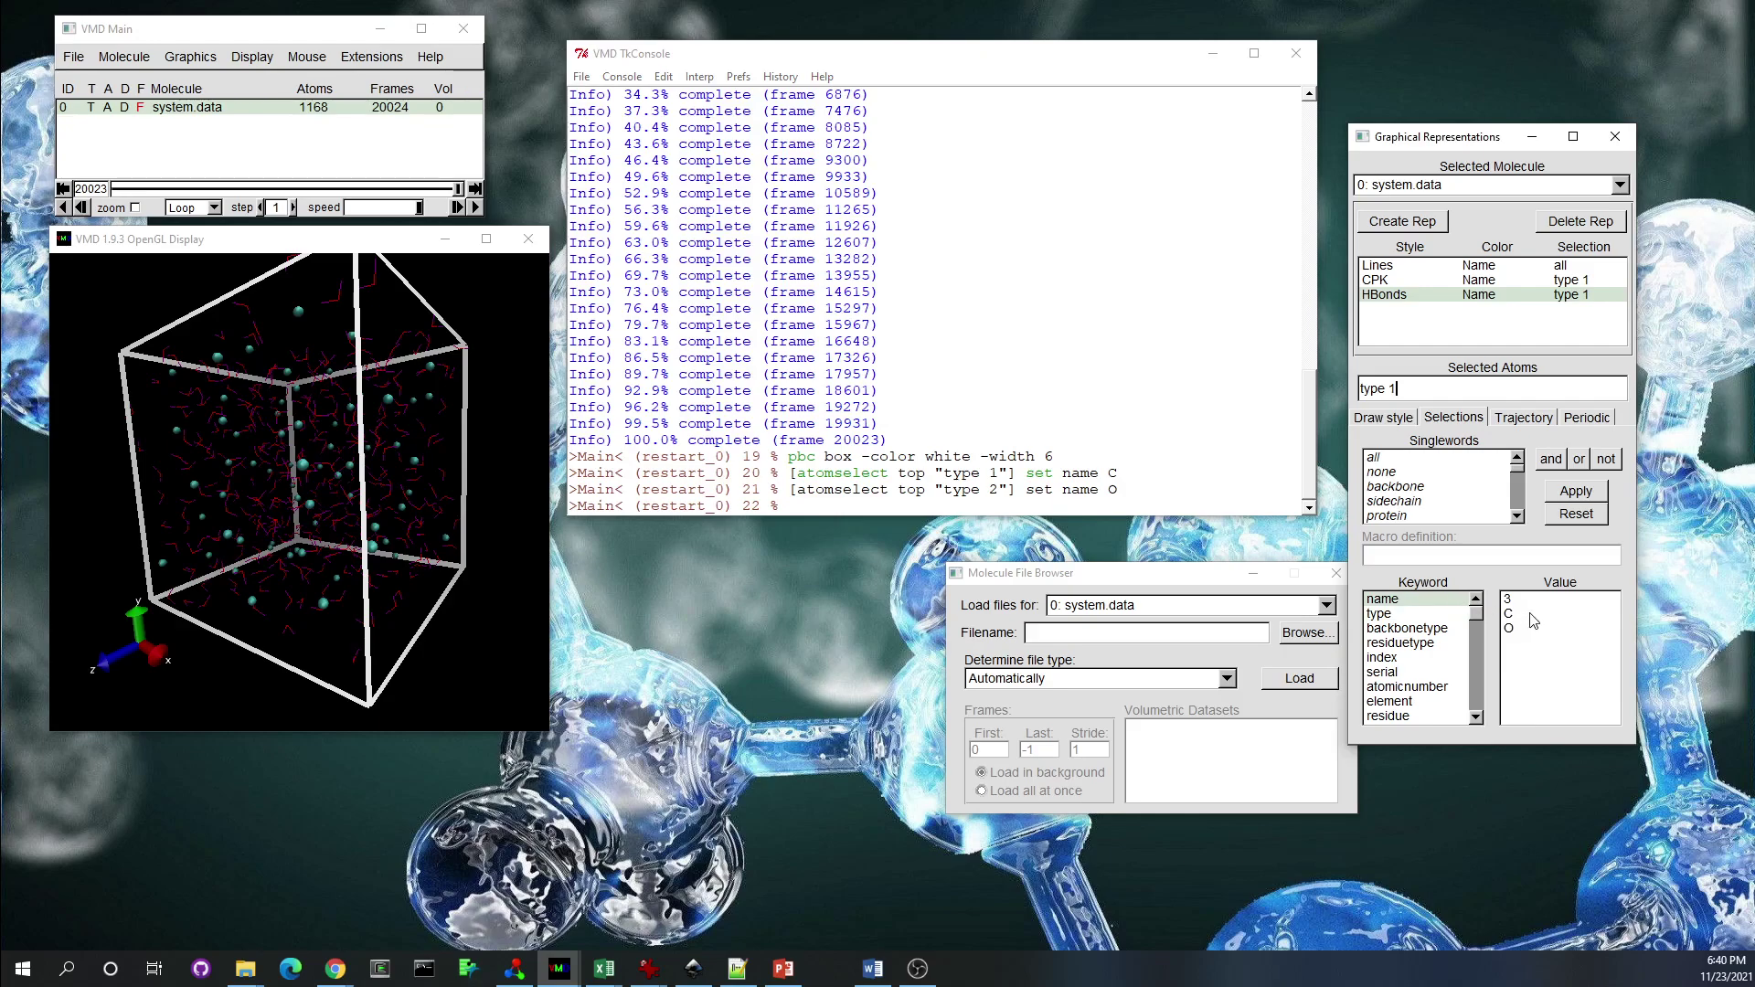
pyautogui.click(879, 494)
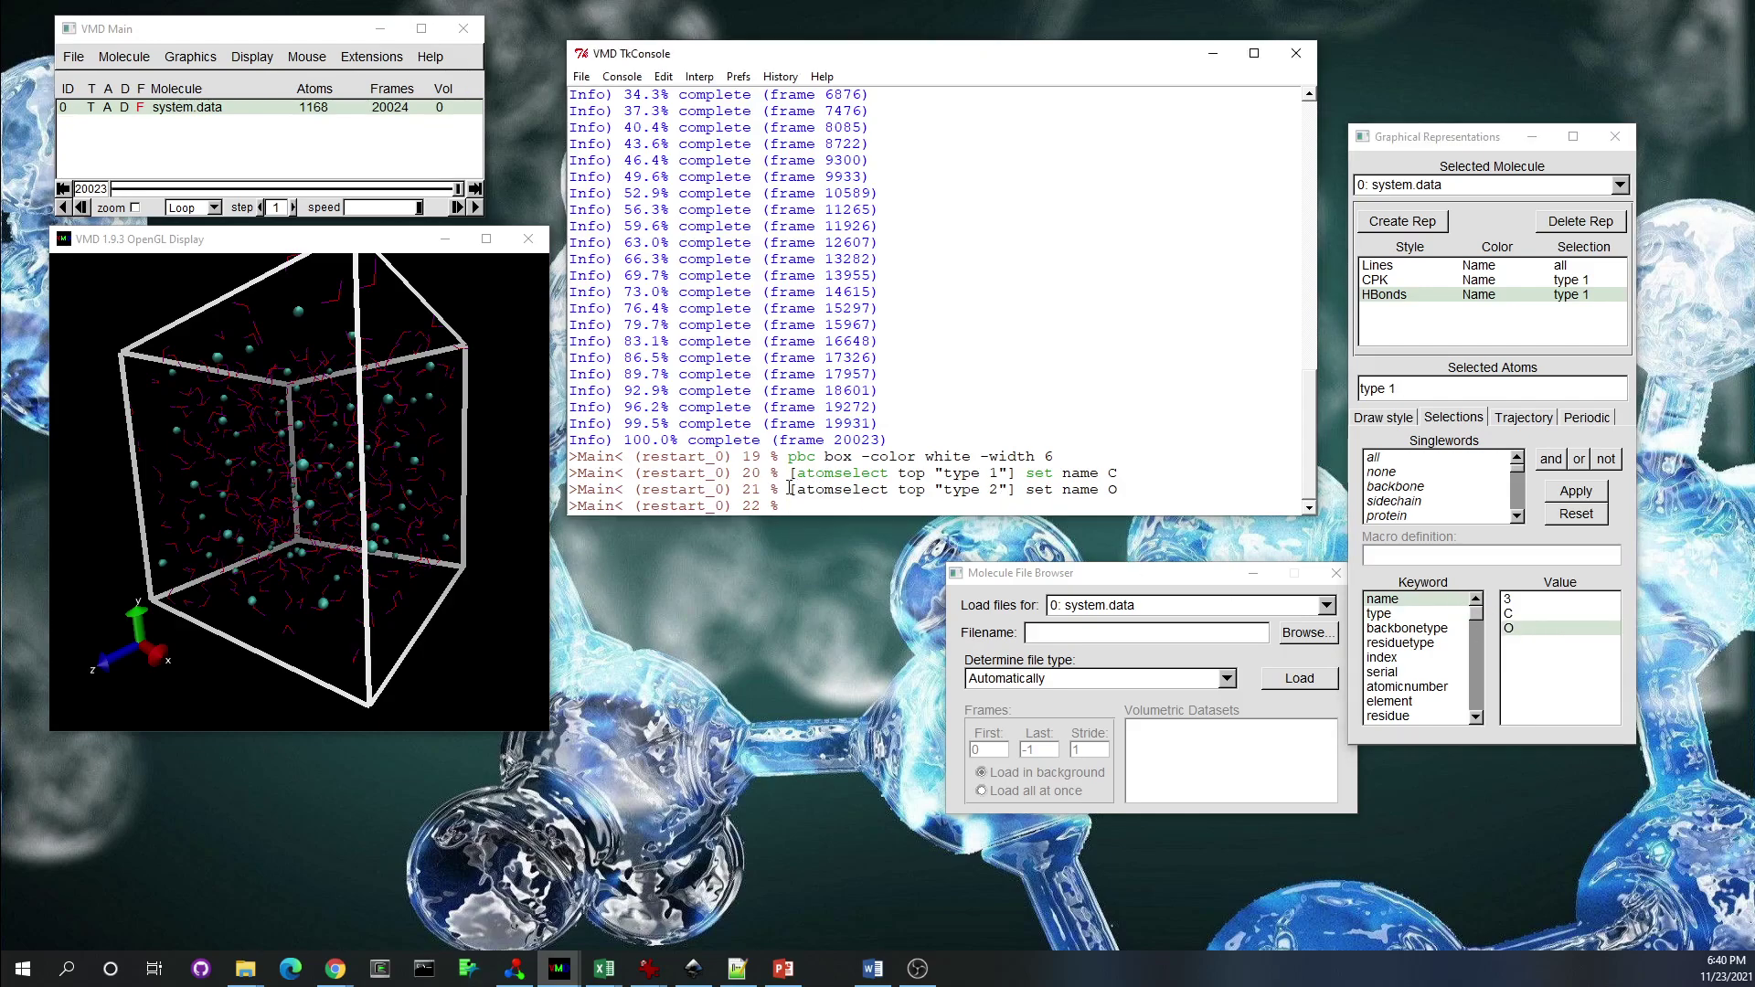
pyautogui.moveTo(790, 489); pyautogui.dragTo(1128, 482)
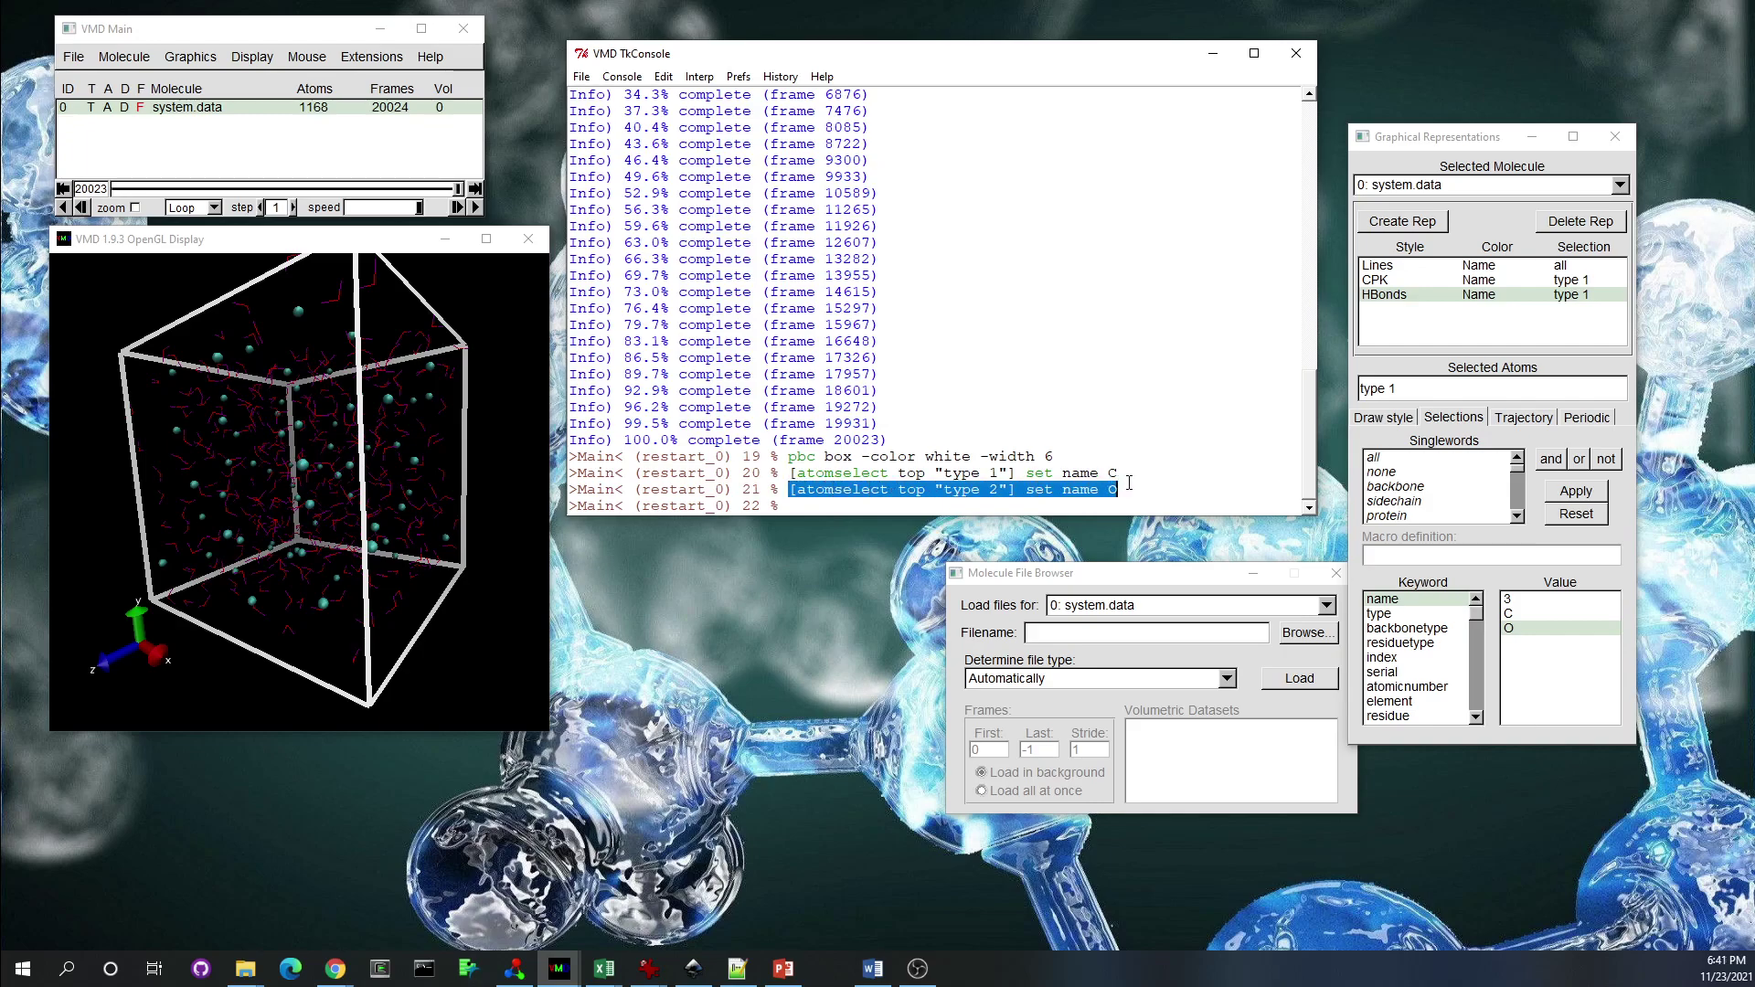
pyautogui.middleClick(1035, 502)
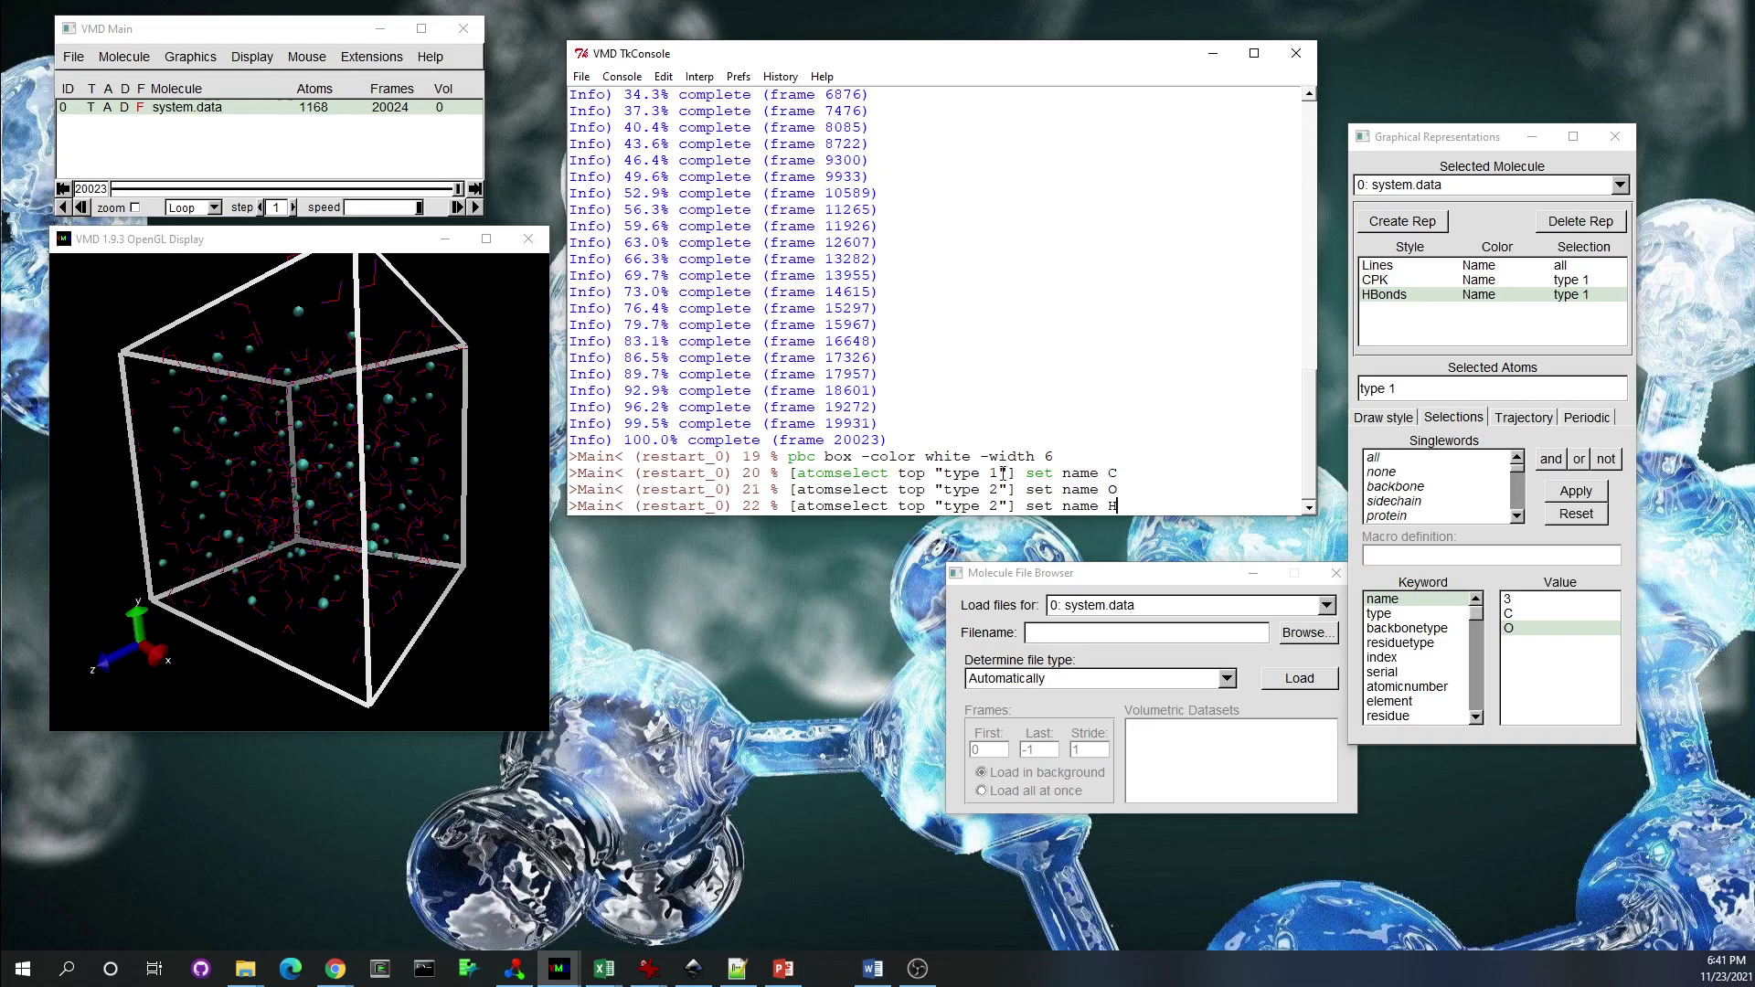
pyautogui.doubleClick(994, 505)
pyautogui.write('3')
pyautogui.press('Return')
pyautogui.moveTo(325, 485)
pyautogui.mouseDown()
pyautogui.moveTo(391, 503)
pyautogui.moveTo(348, 519)
pyautogui.mouseUp()
pyautogui.scroll(5, 391, 502)
pyautogui.click(1383, 418)
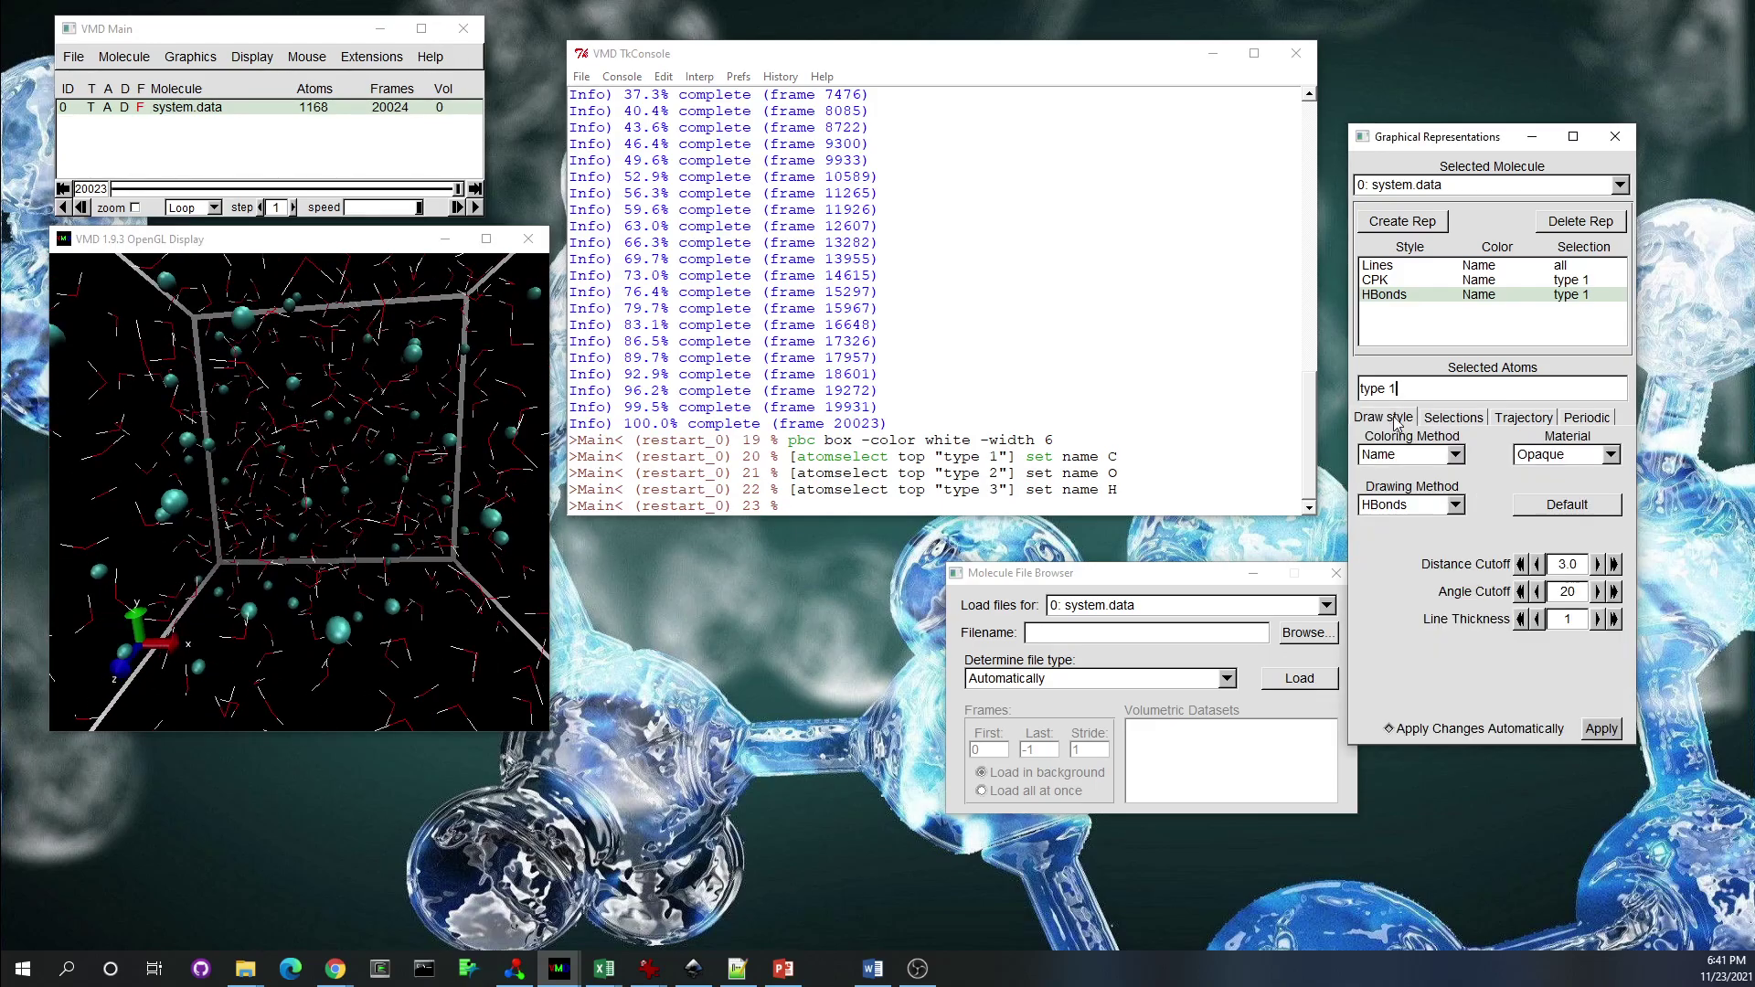
pyautogui.click(1416, 267)
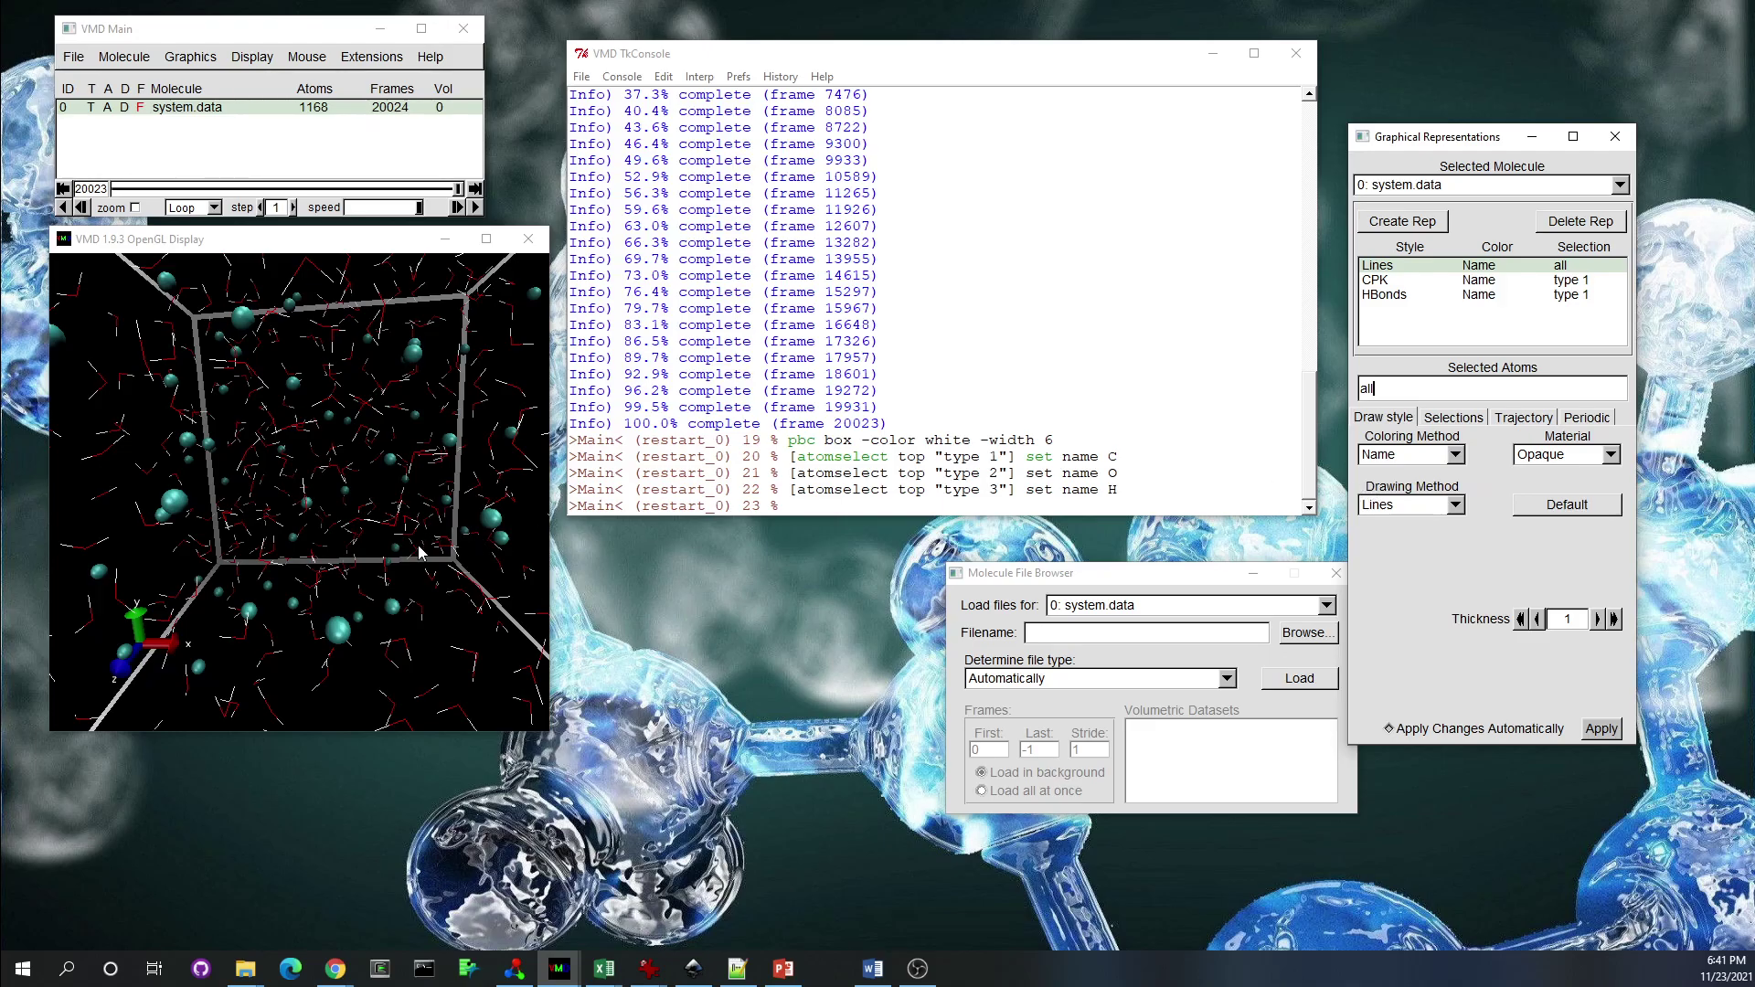
pyautogui.moveTo(411, 539); pyautogui.dragTo(365, 564)
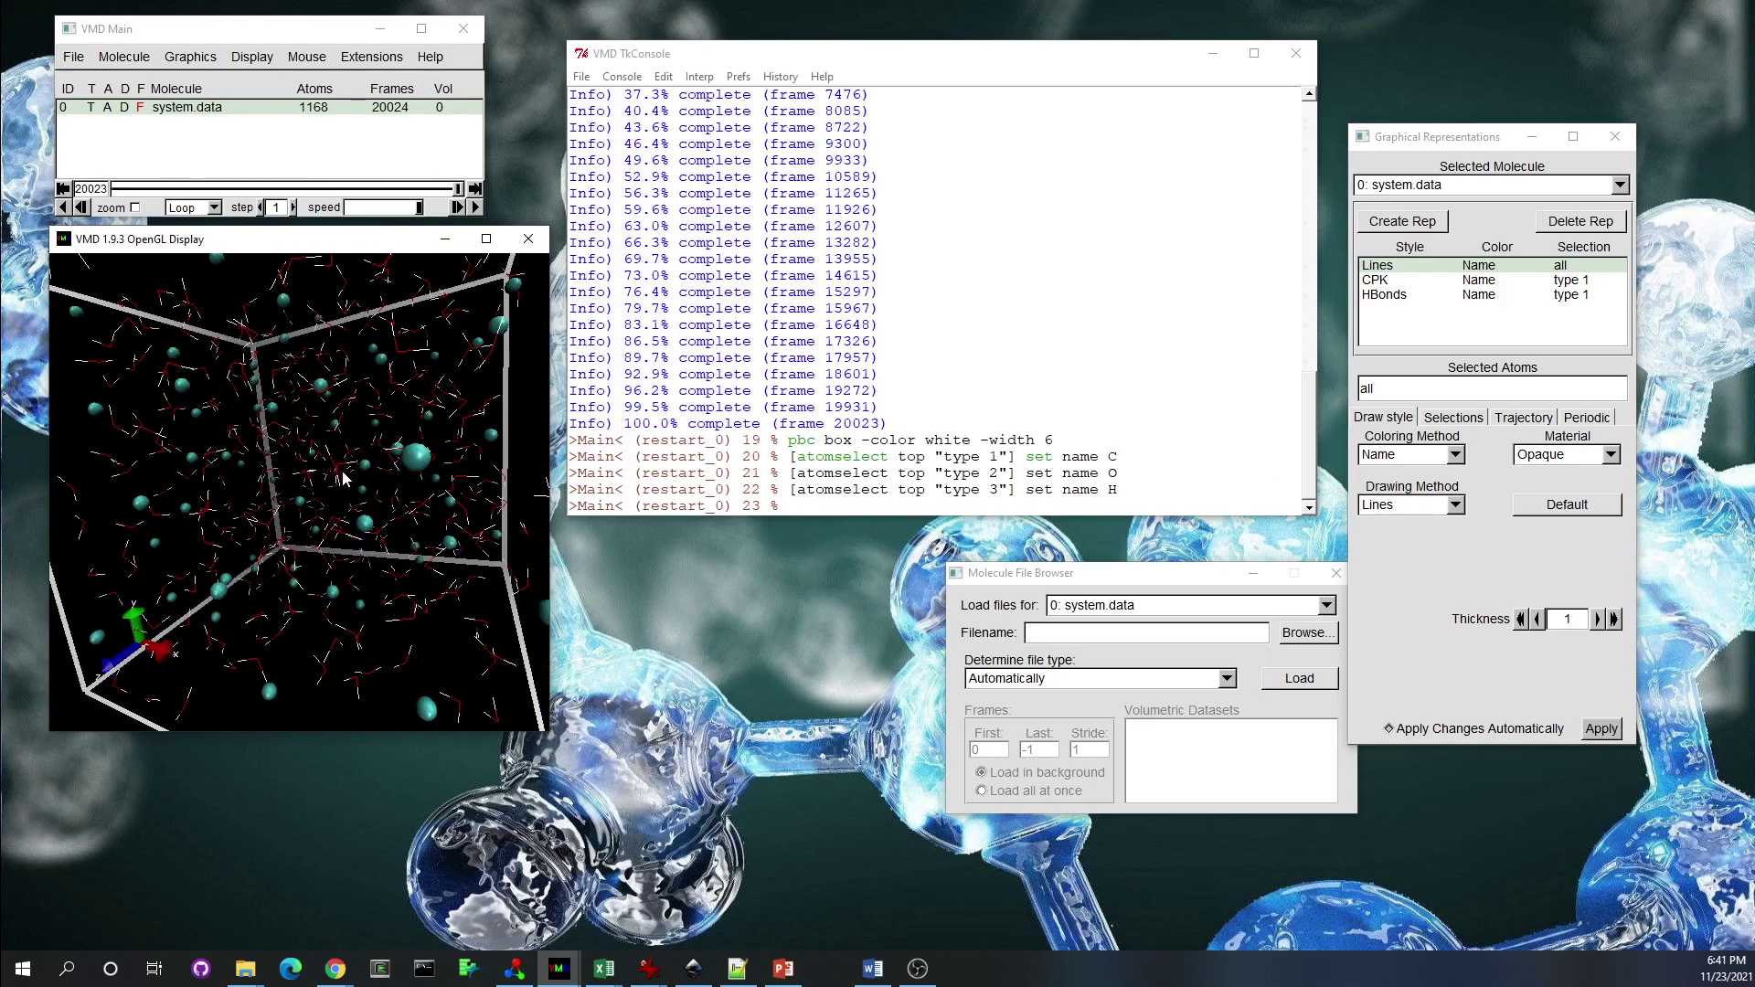
pyautogui.scroll(2, 336, 477)
pyautogui.scroll(-5, 320, 495)
pyautogui.moveTo(320, 499); pyautogui.dragTo(431, 504)
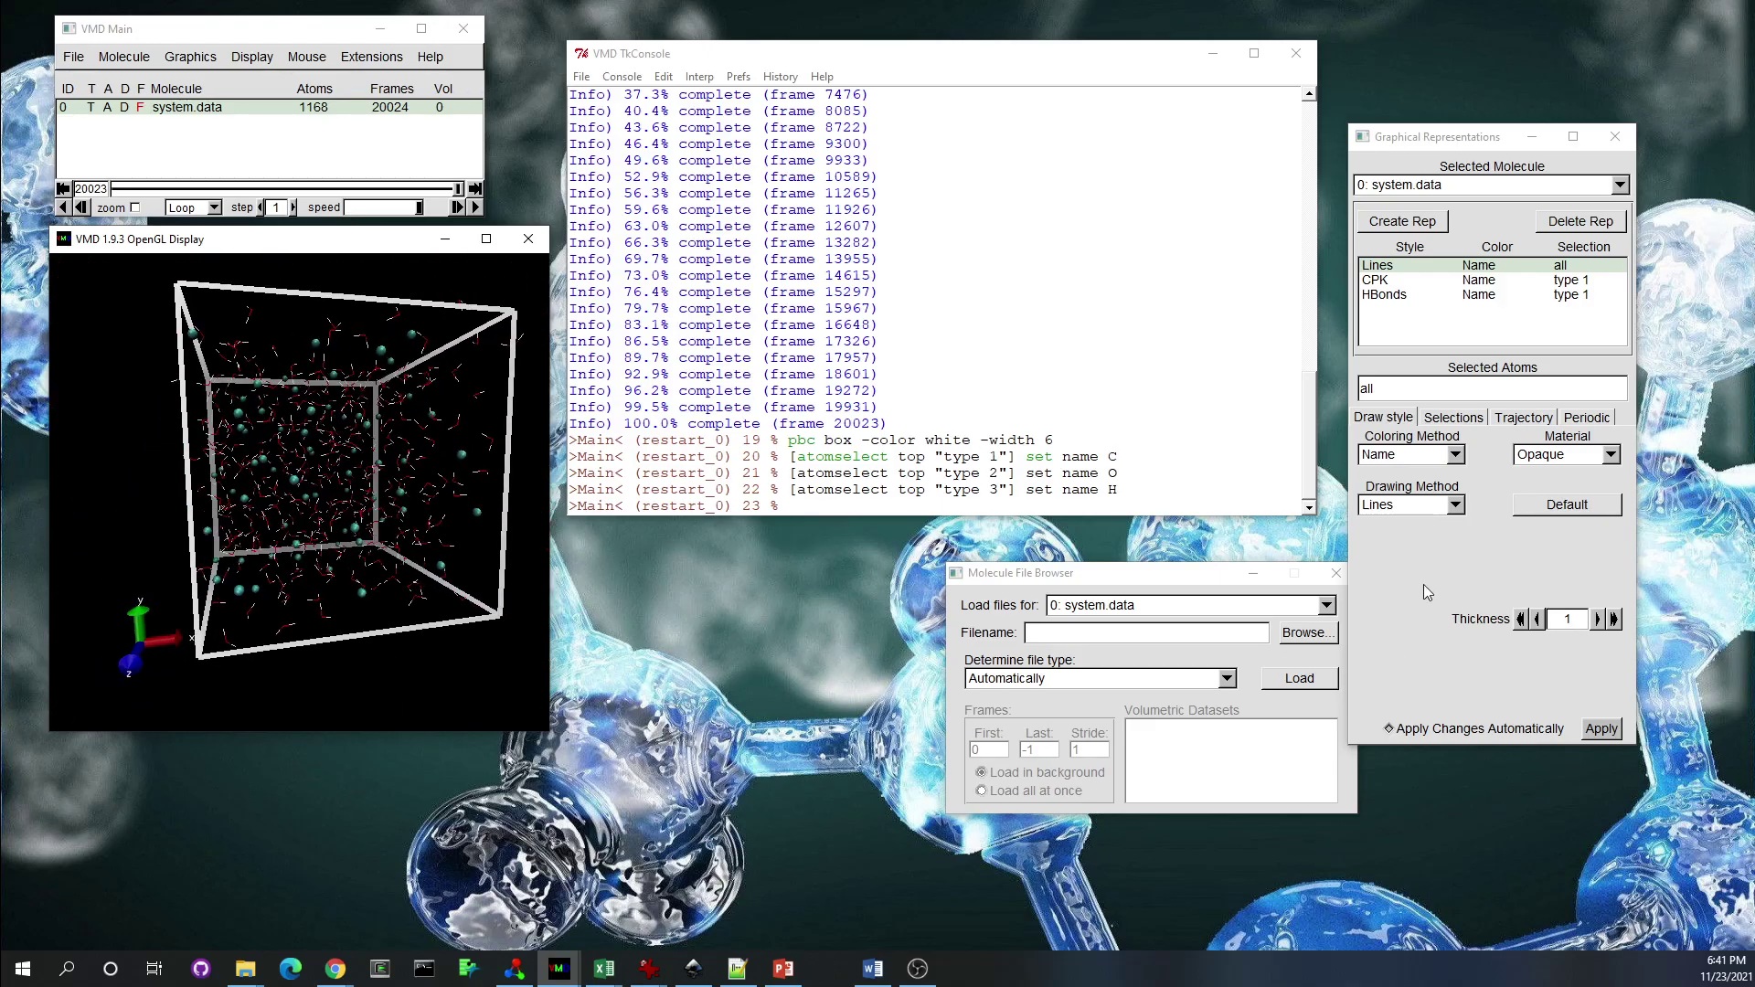
pyautogui.click(991, 496)
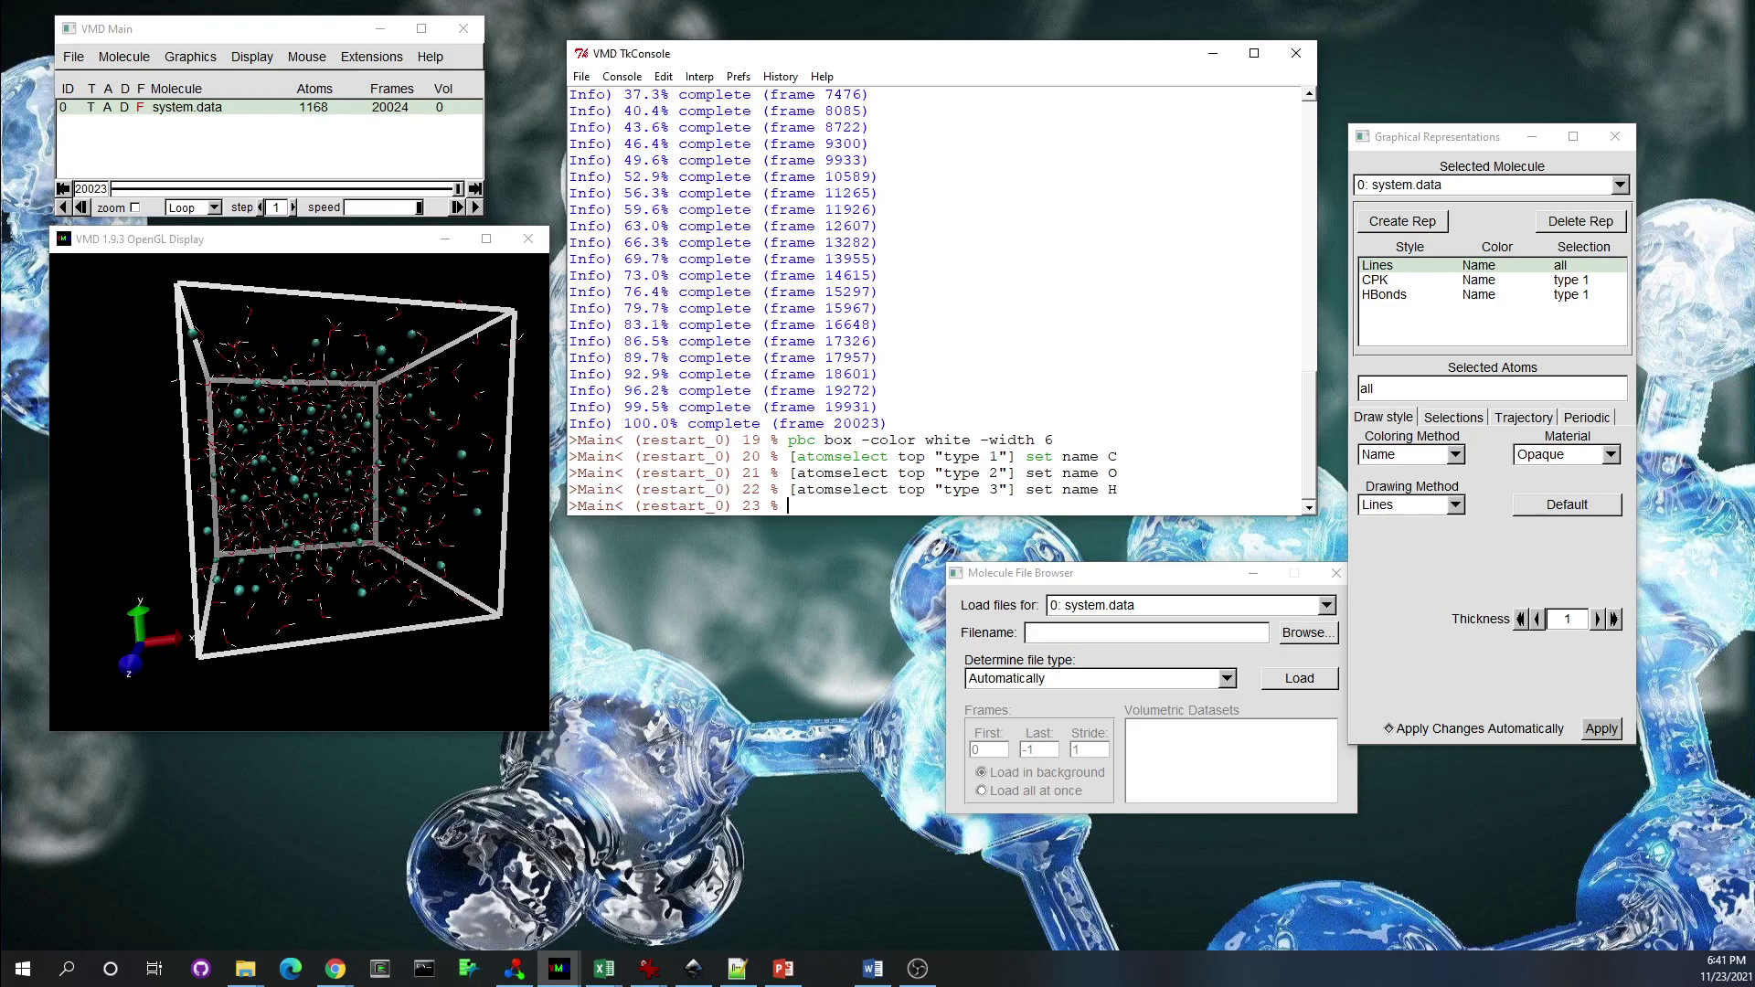
# Create the h2o selection of atoms with type 2 and 3 in the console
pyautogui.hotkey('alt', 'Tab')
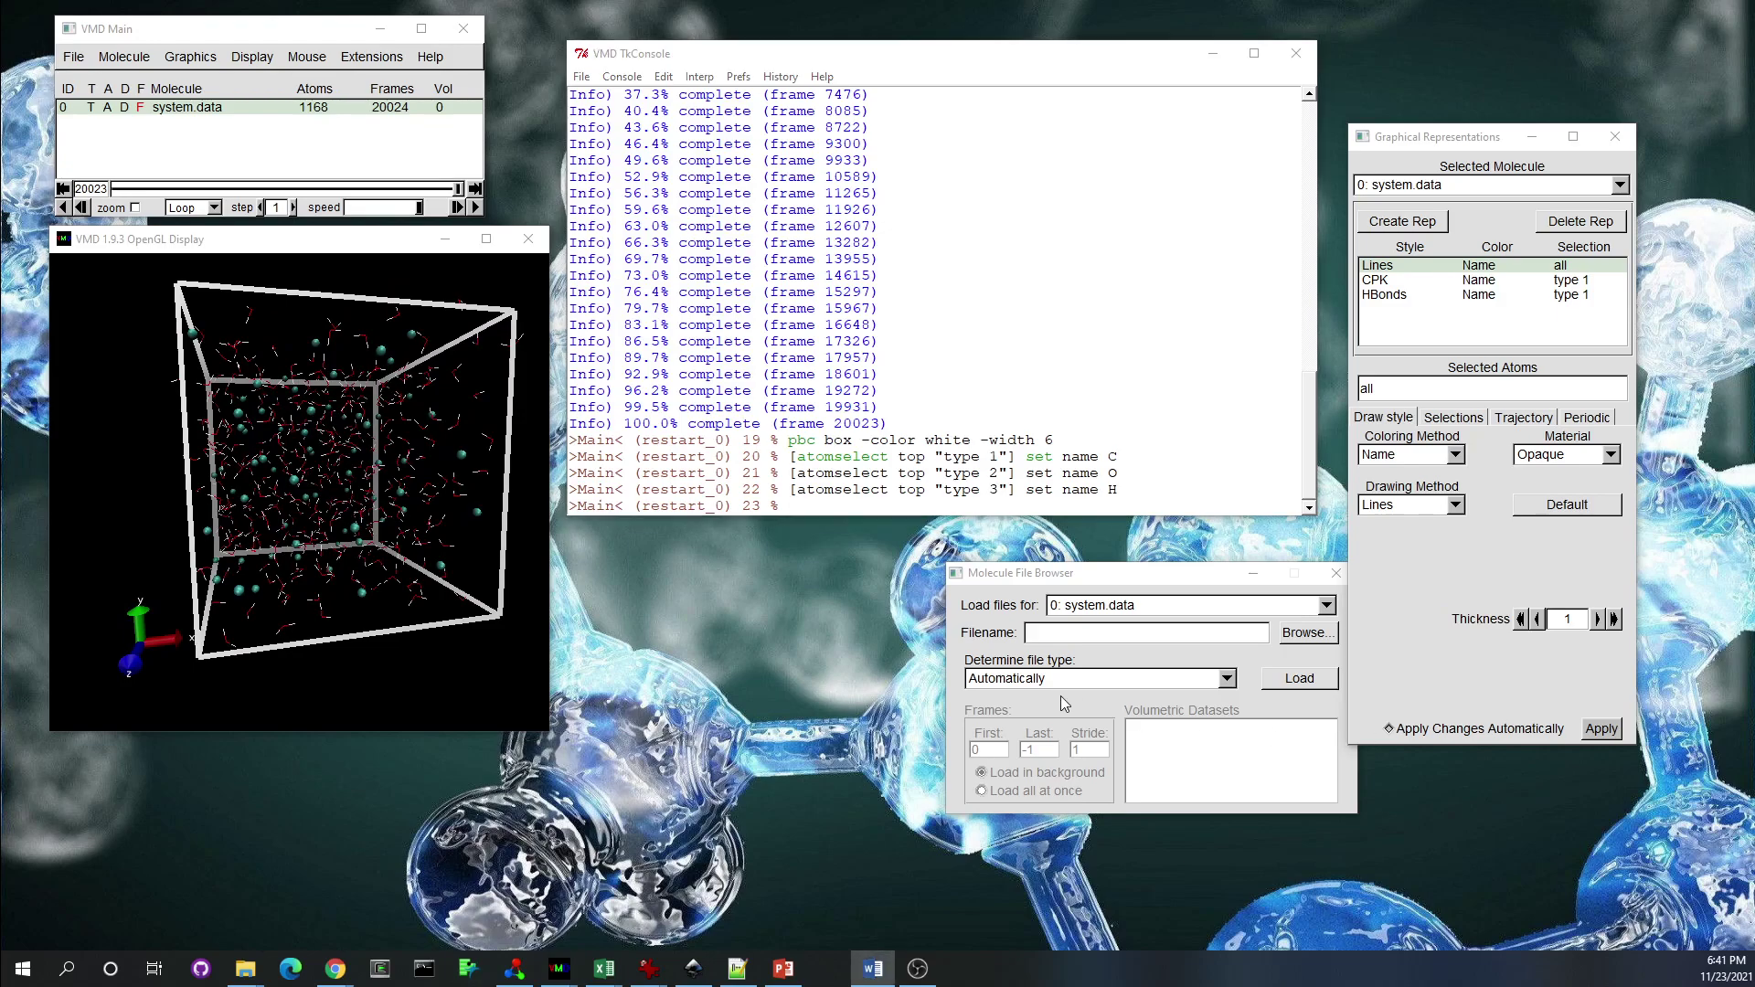
pyautogui.click(913, 510)
pyautogui.write('set h2o [atomselect top "type 2 3"]')
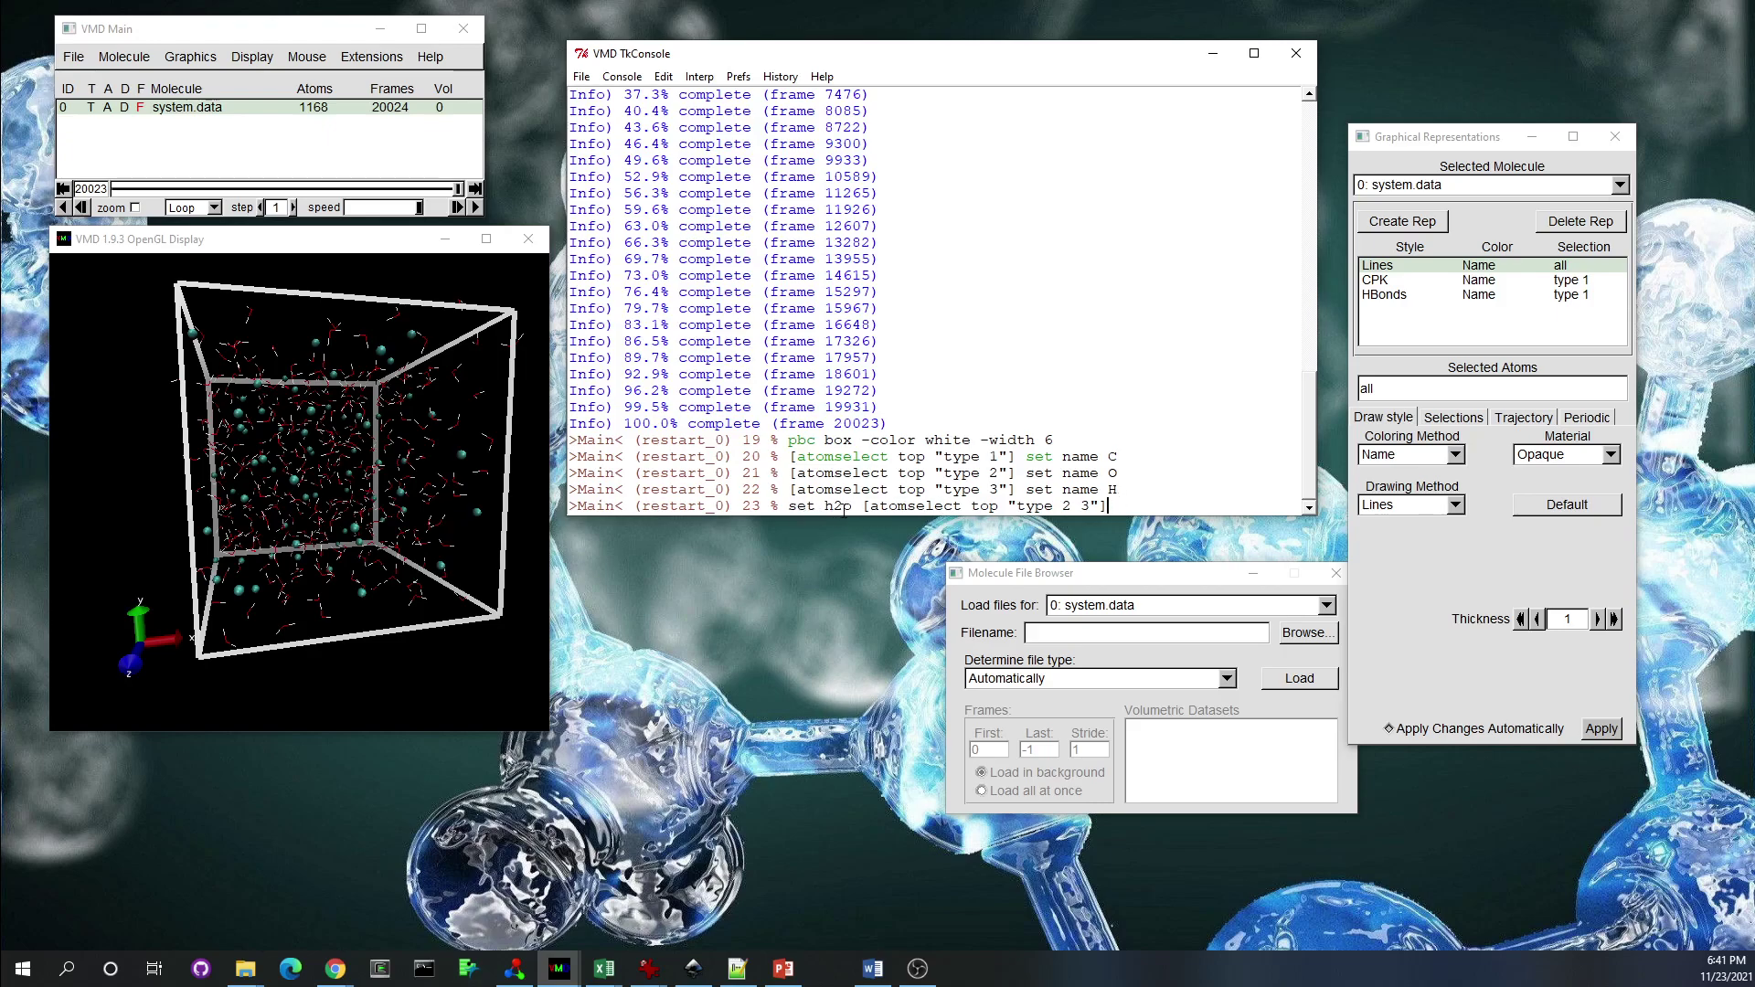
pyautogui.press('Return')
# Set the residue name of the h2o selection to SOL
pyautogui.hotkey('alt', 'Tab')
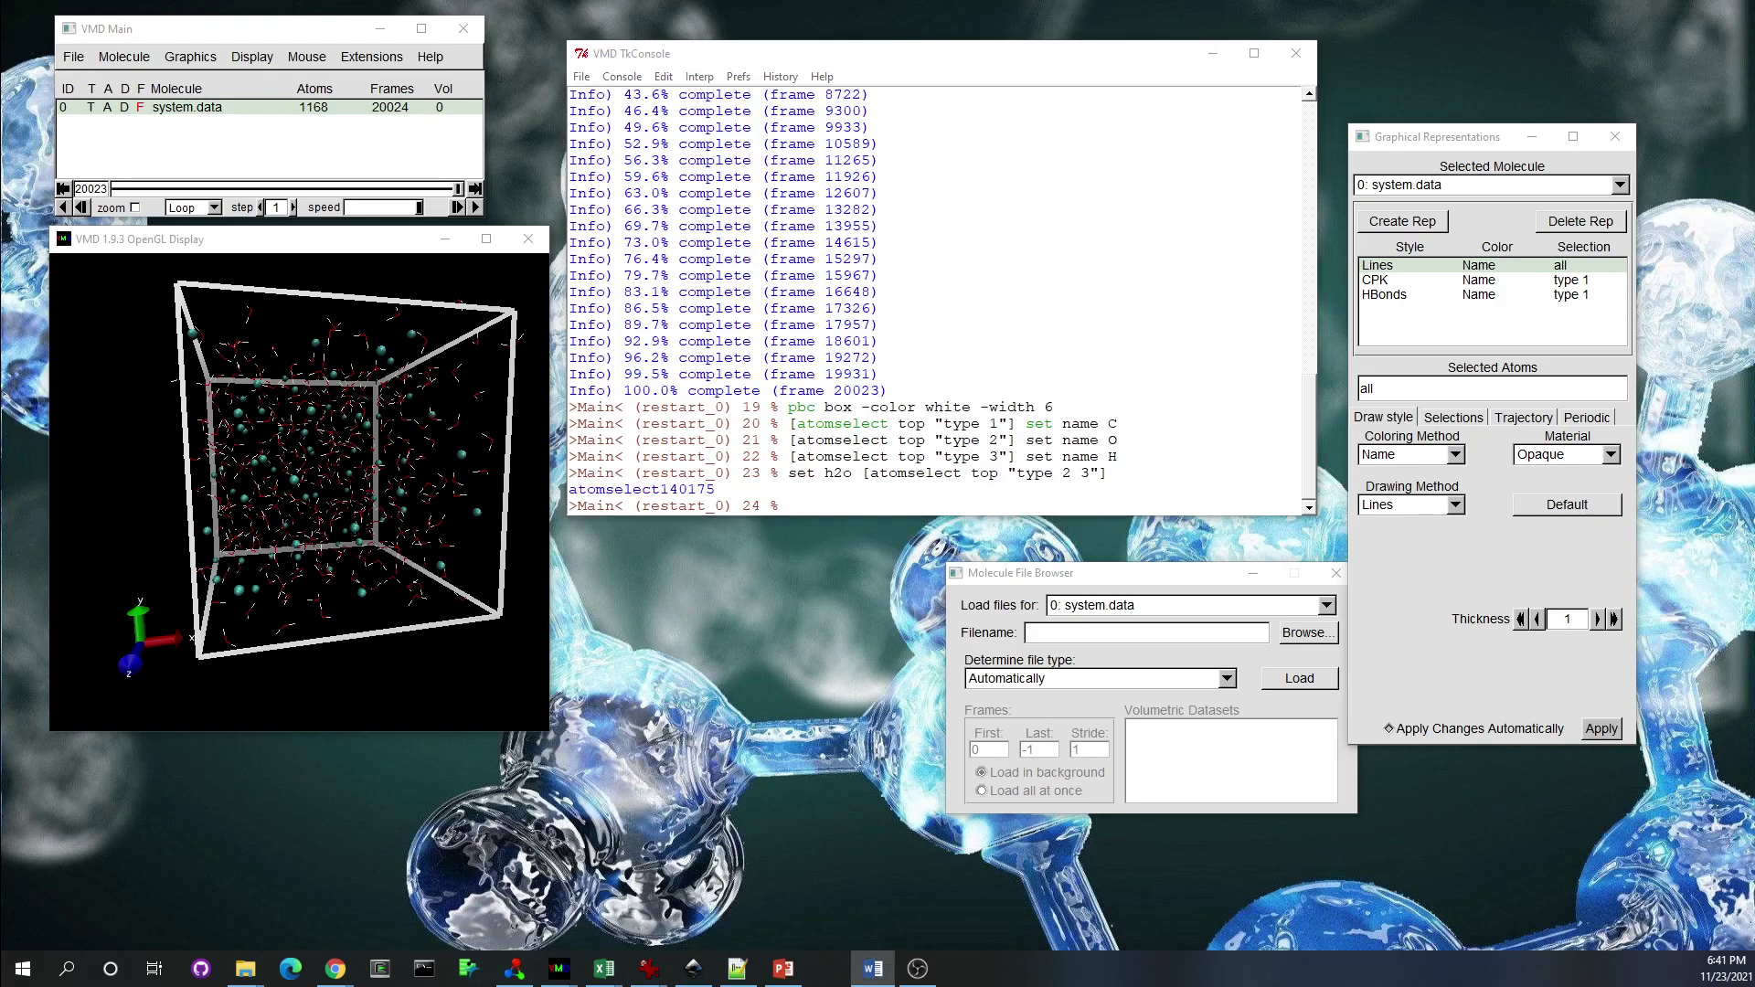
pyautogui.click(793, 520)
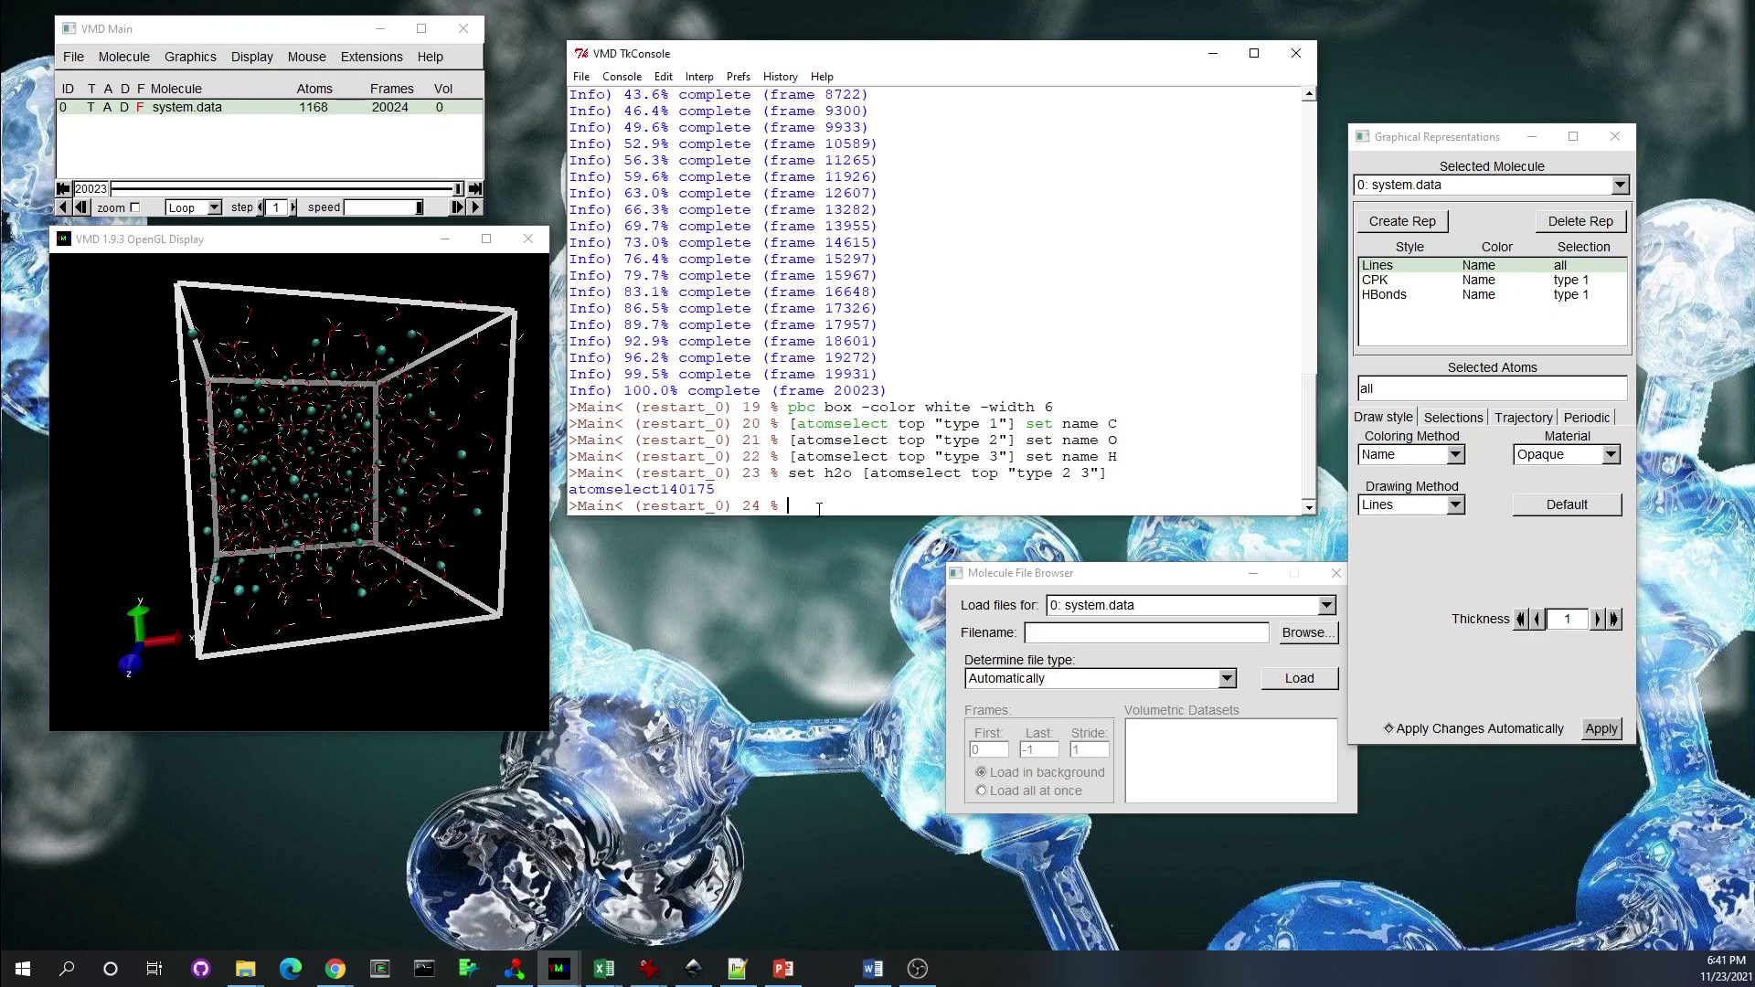
pyautogui.write('$h2o set resname SOL')
pyautogui.doubleClick(955, 505)
pyautogui.click(995, 506)
pyautogui.press('Return')
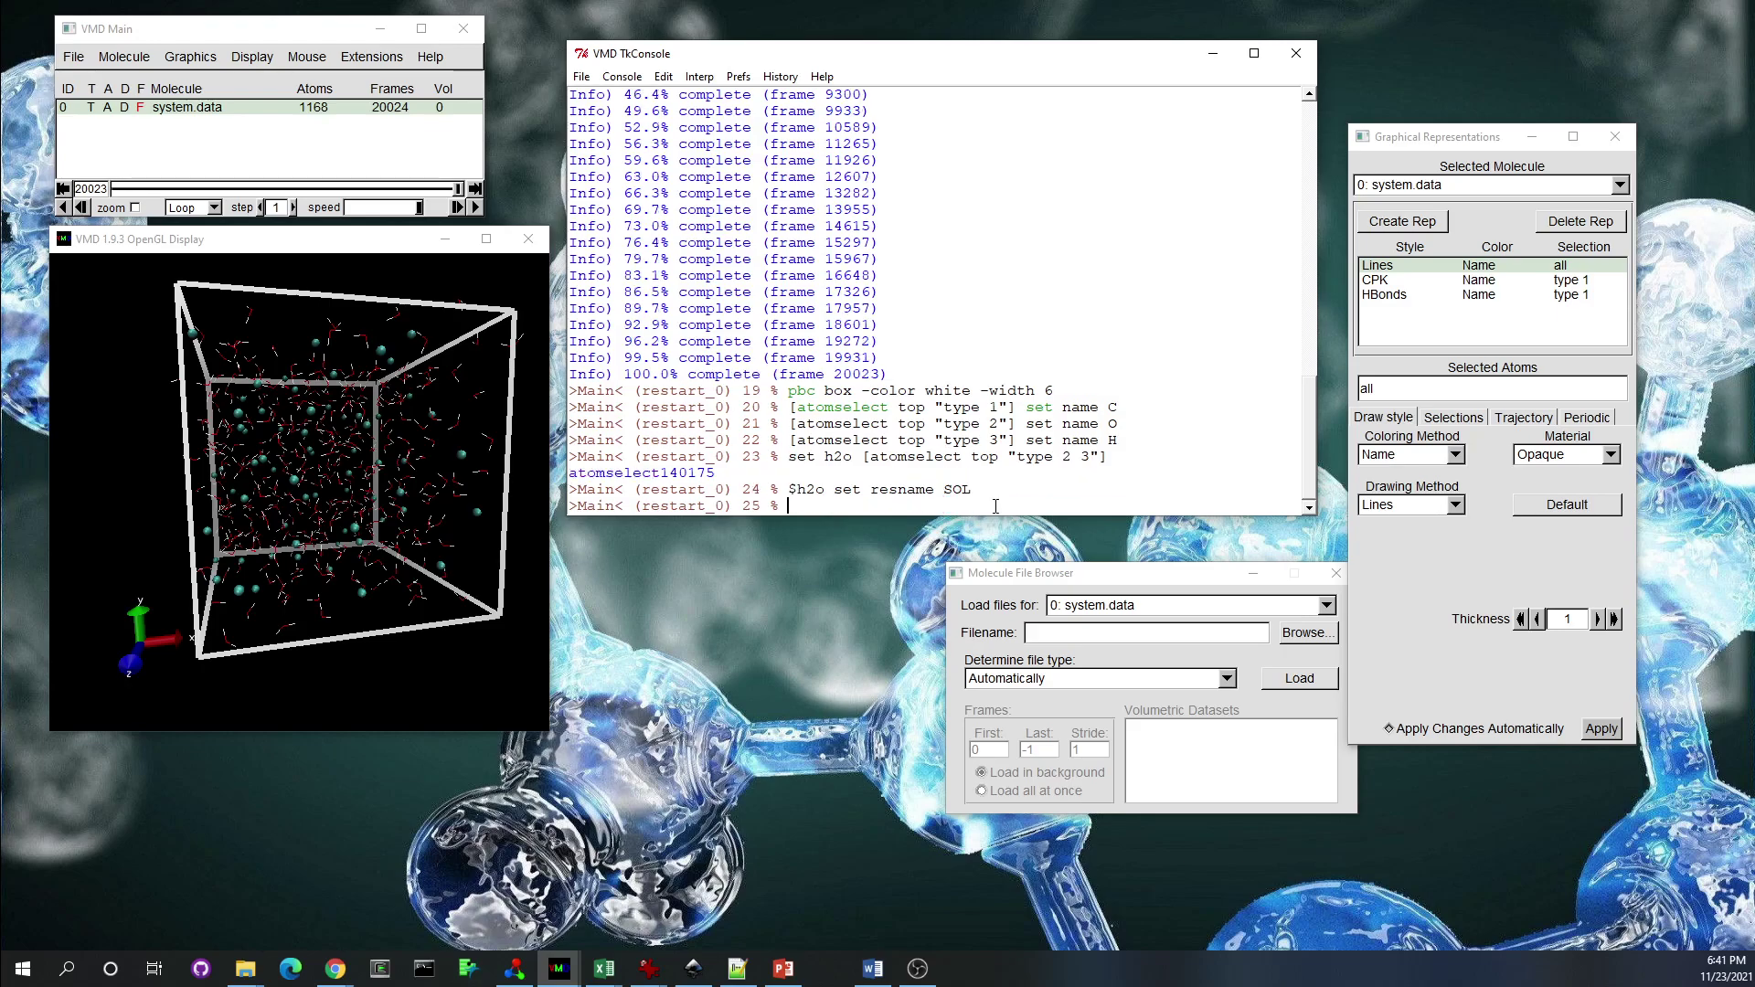
# Move the trajectory back to the start and step forward to frame 3
pyautogui.moveTo(406, 501); pyautogui.dragTo(333, 525)
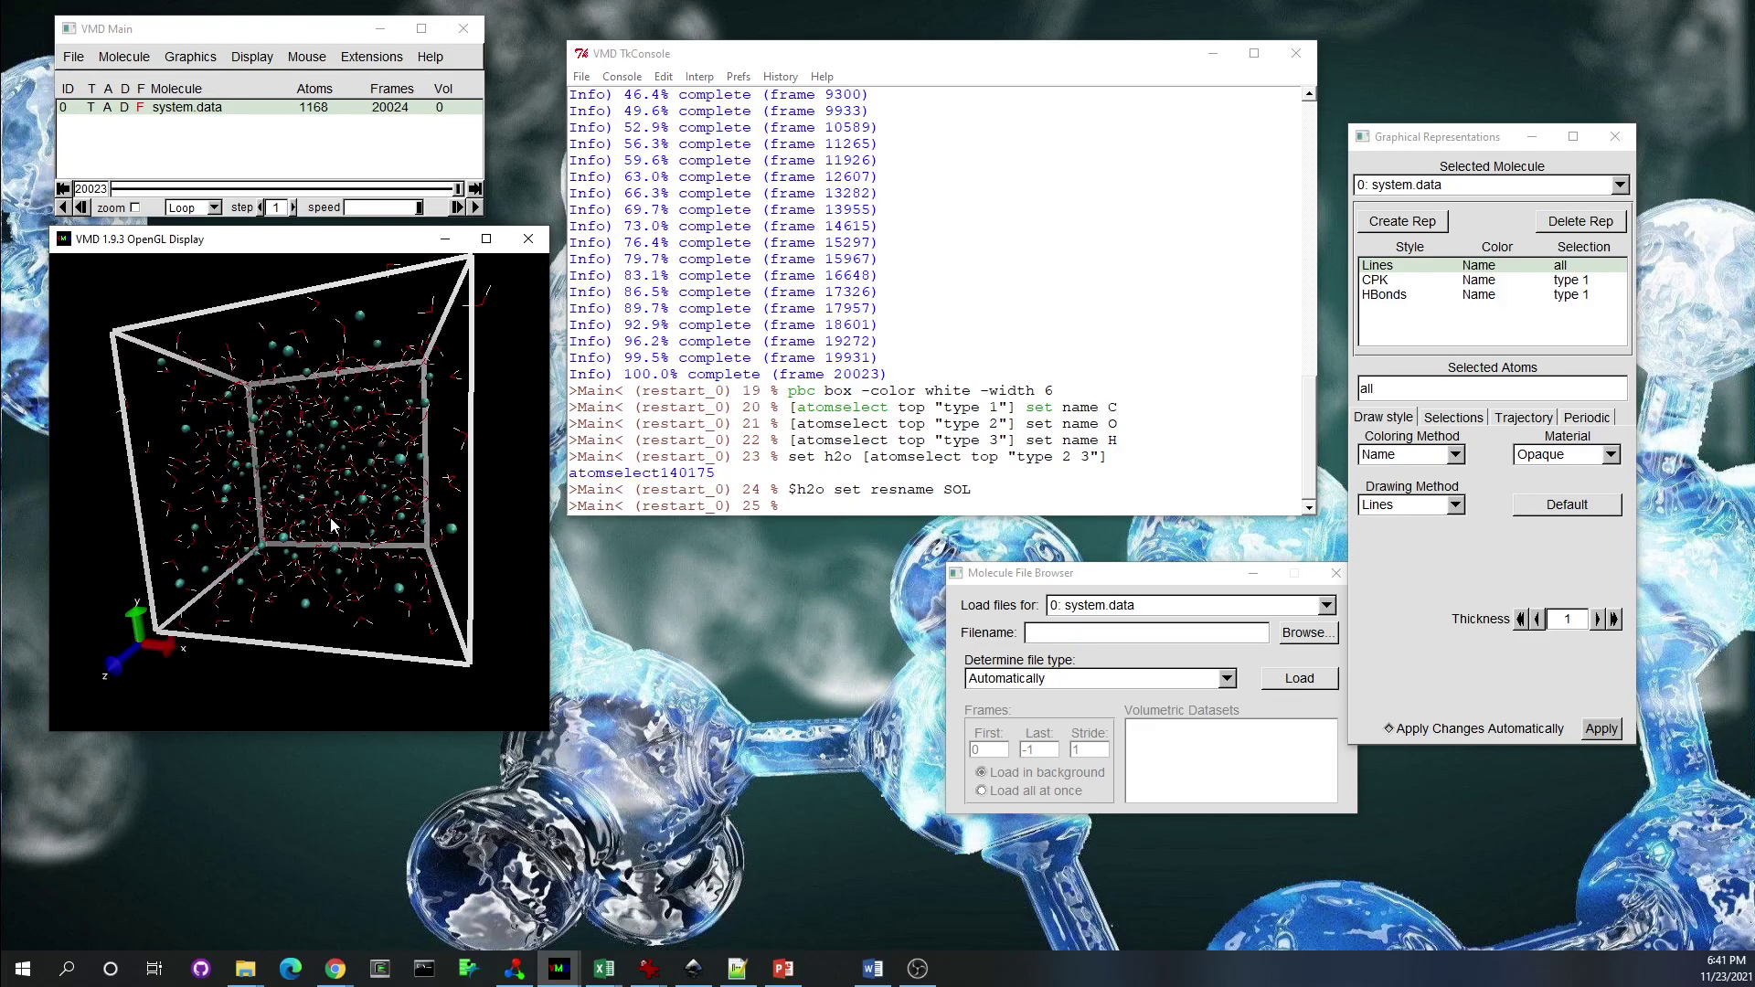
pyautogui.click(1412, 294)
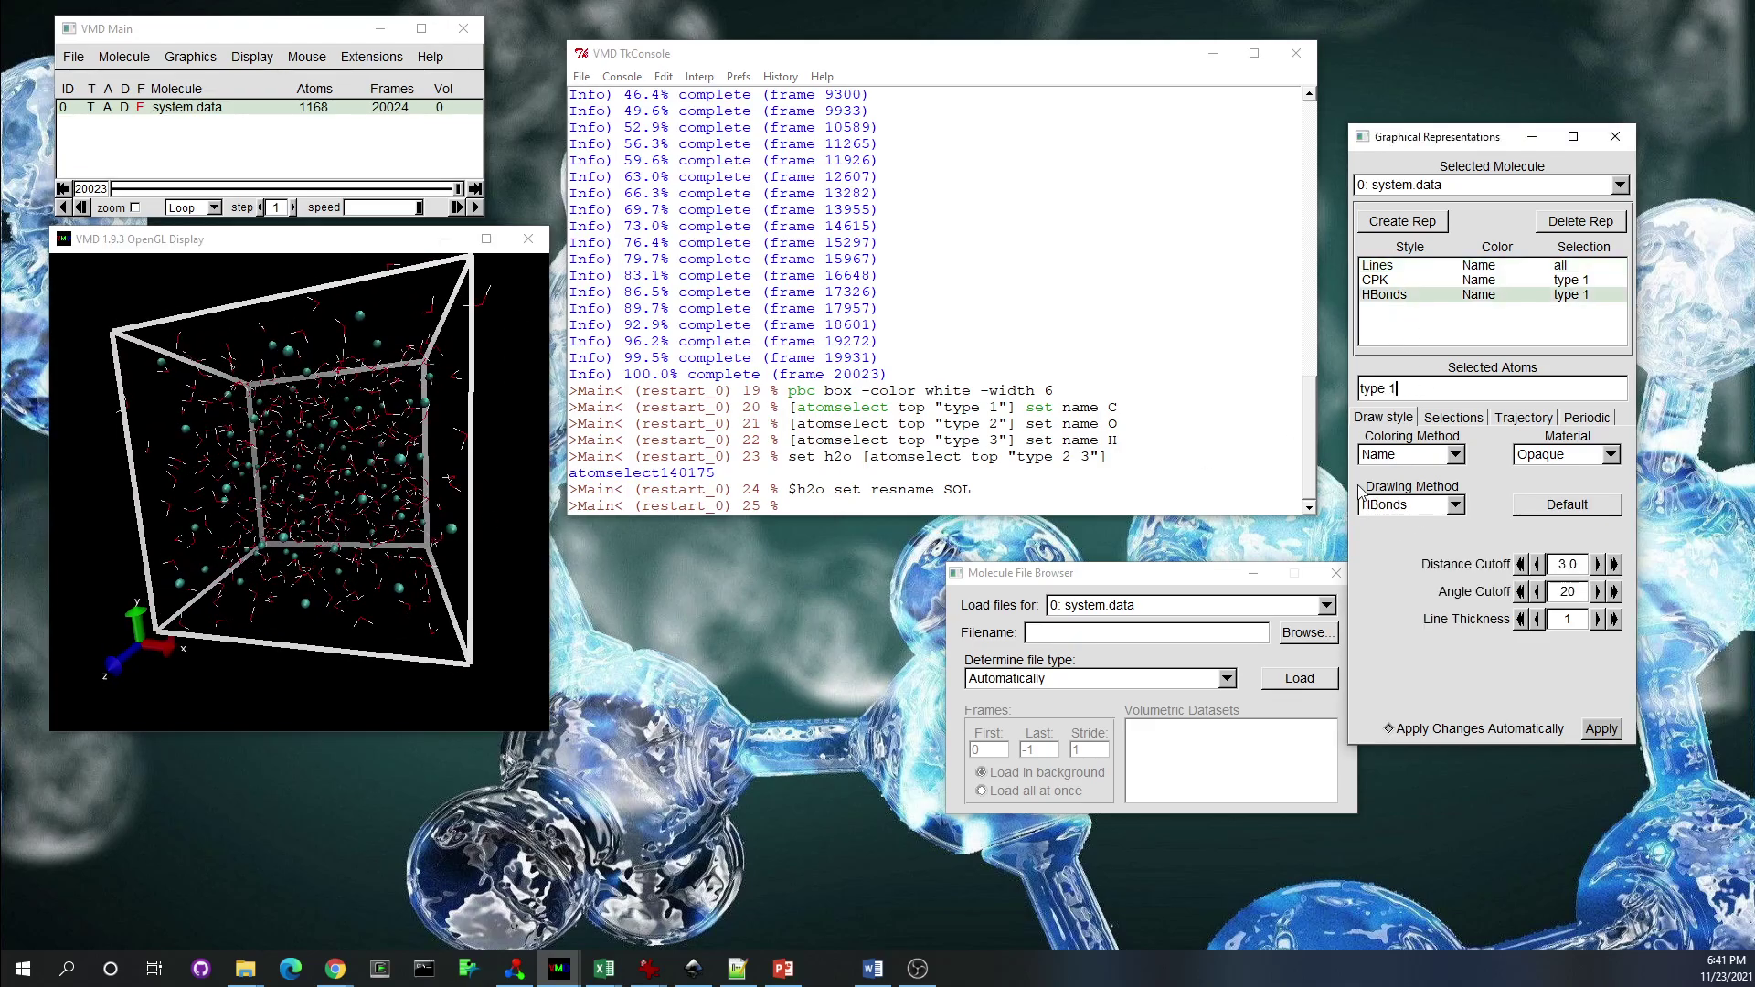
pyautogui.moveTo(274, 456); pyautogui.dragTo(439, 457)
pyautogui.moveTo(142, 192)
pyautogui.mouseDown()
pyautogui.moveTo(161, 189)
pyautogui.moveTo(109, 191)
pyautogui.mouseUp()
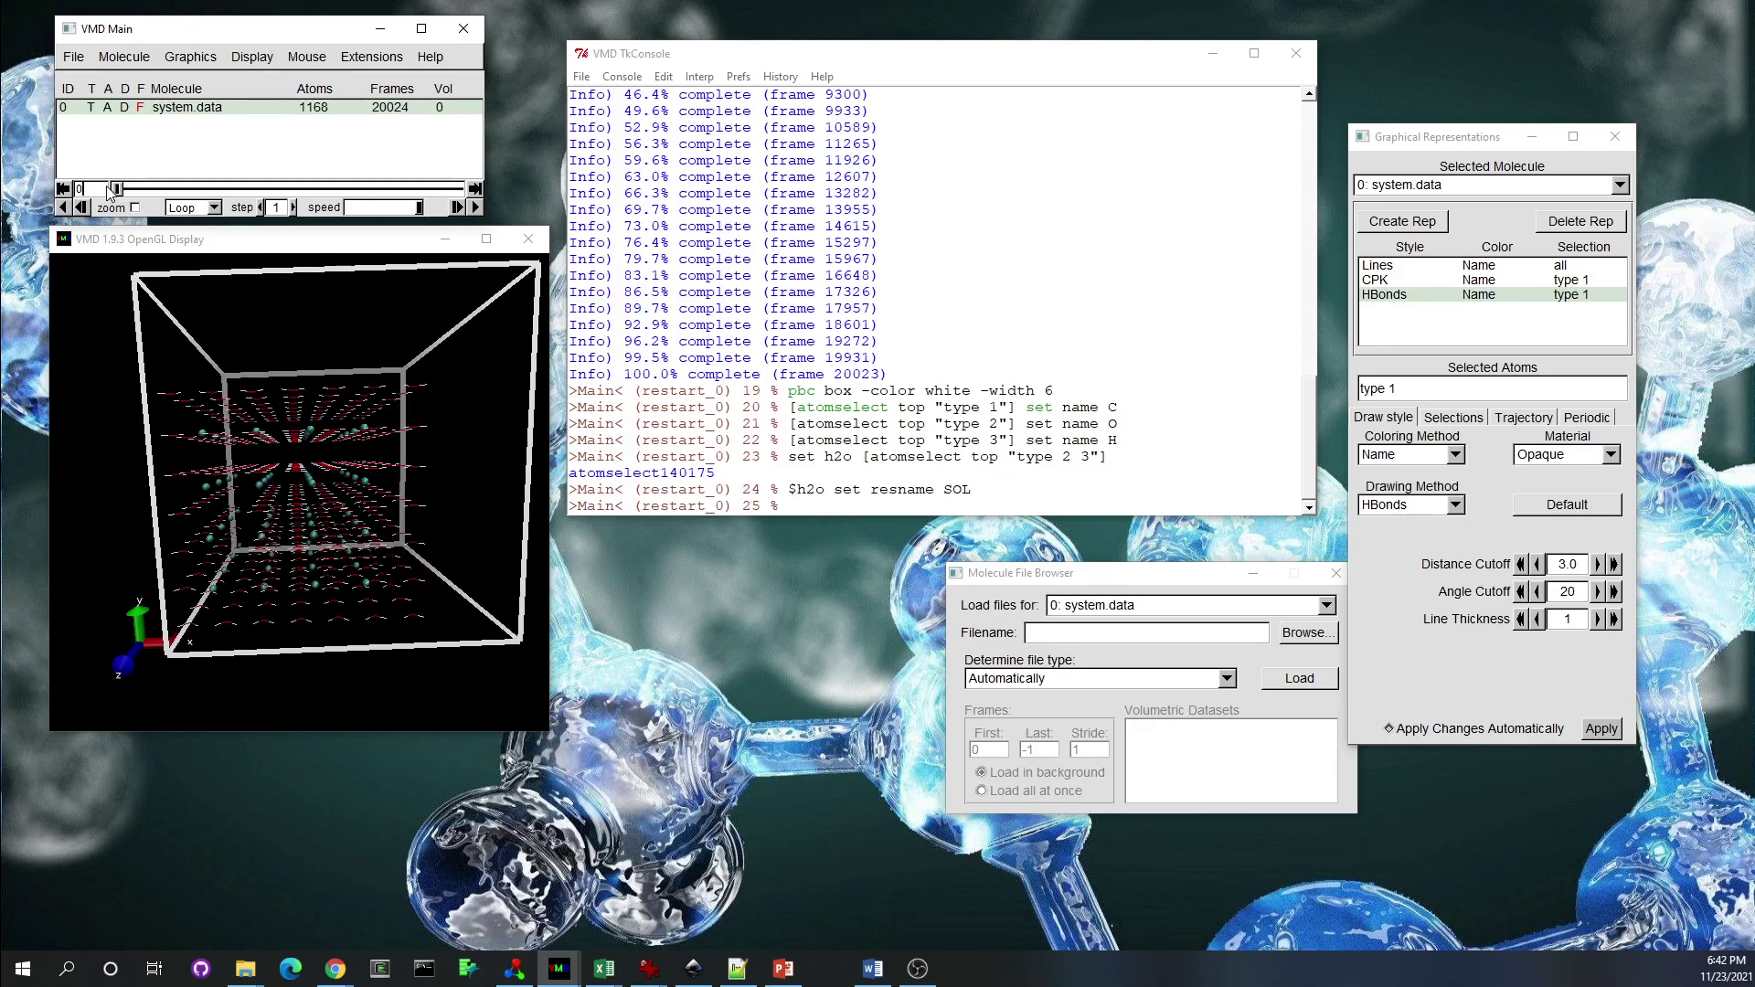
pyautogui.doubleClick(457, 208)
pyautogui.click(457, 208)
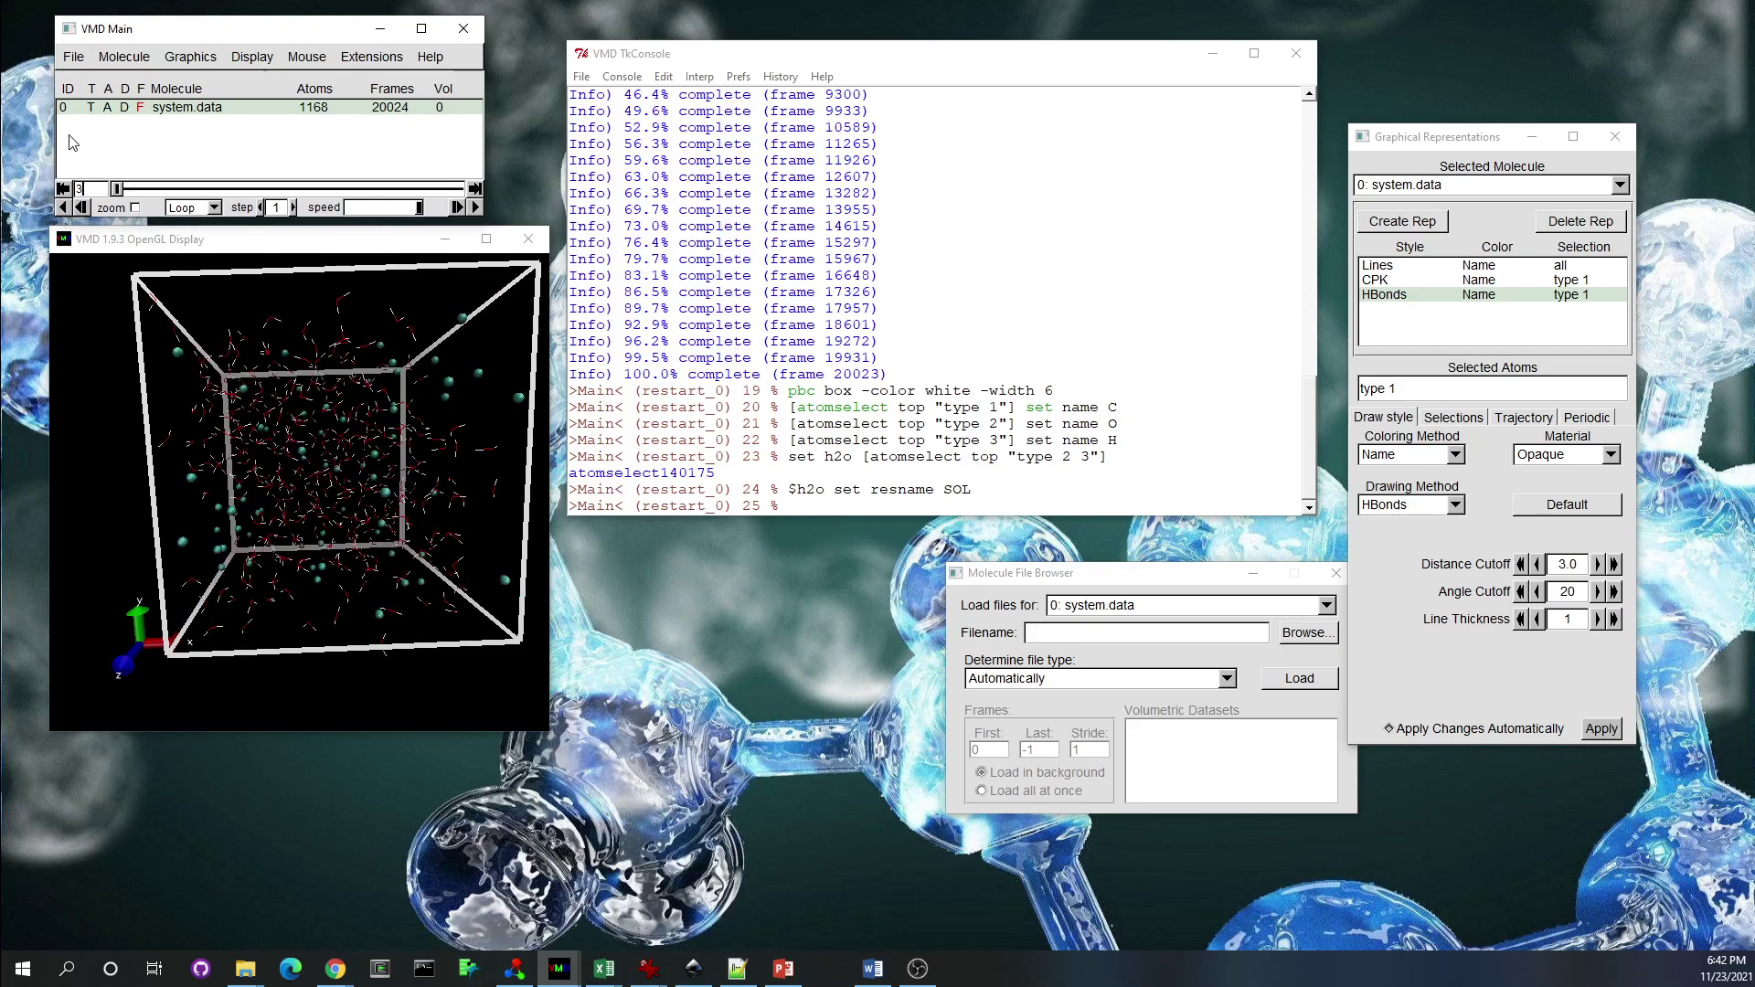
# In Save Coordinates, choose gro format with First and Last frame both 3
pyautogui.click(75, 59)
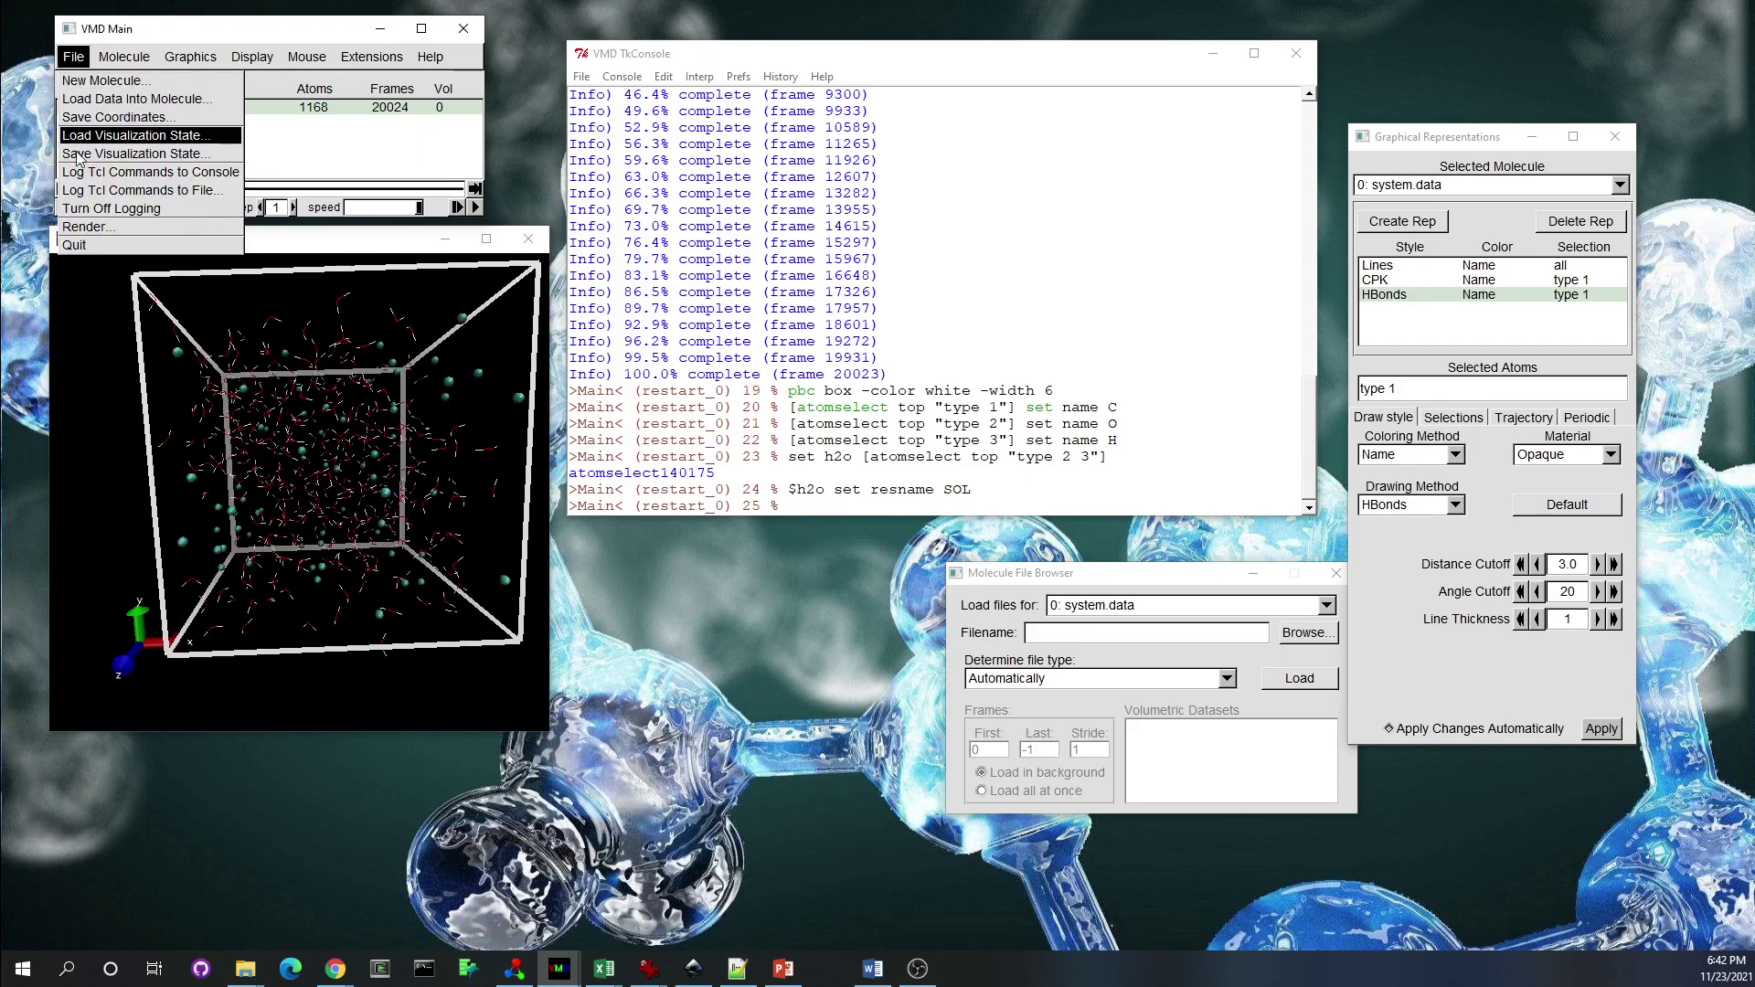
pyautogui.click(133, 119)
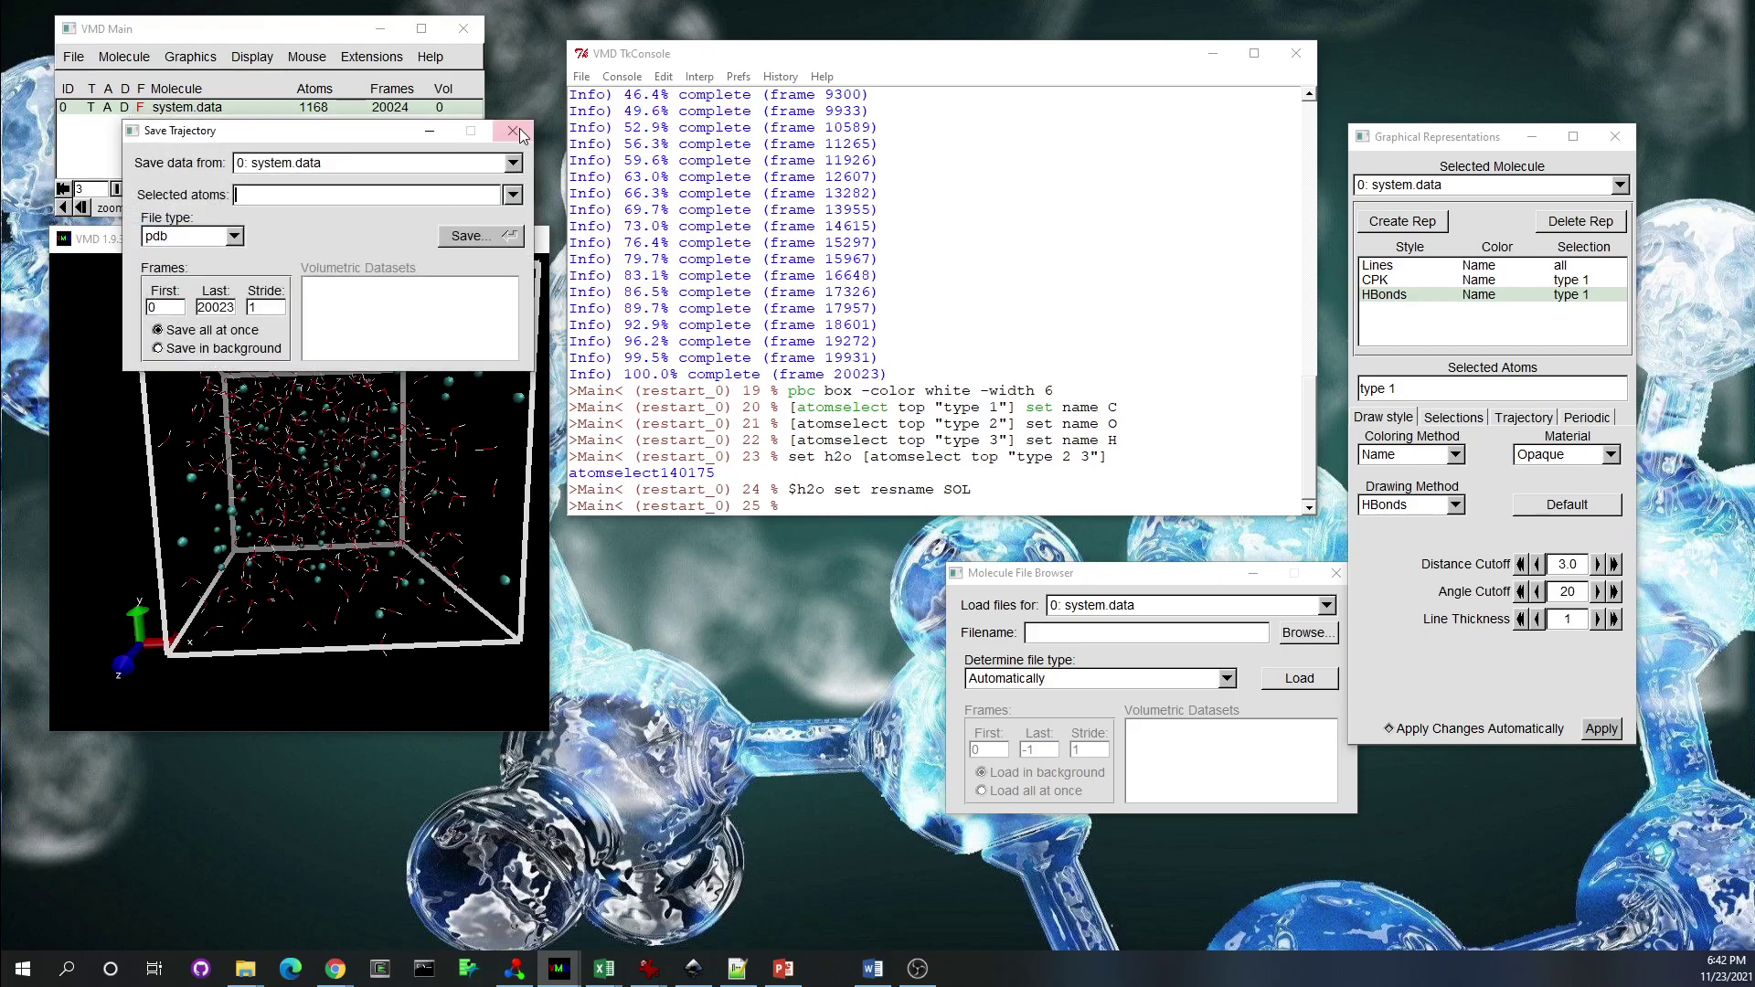
pyautogui.click(534, 90)
pyautogui.rightClick(206, 111)
pyautogui.click(239, 157)
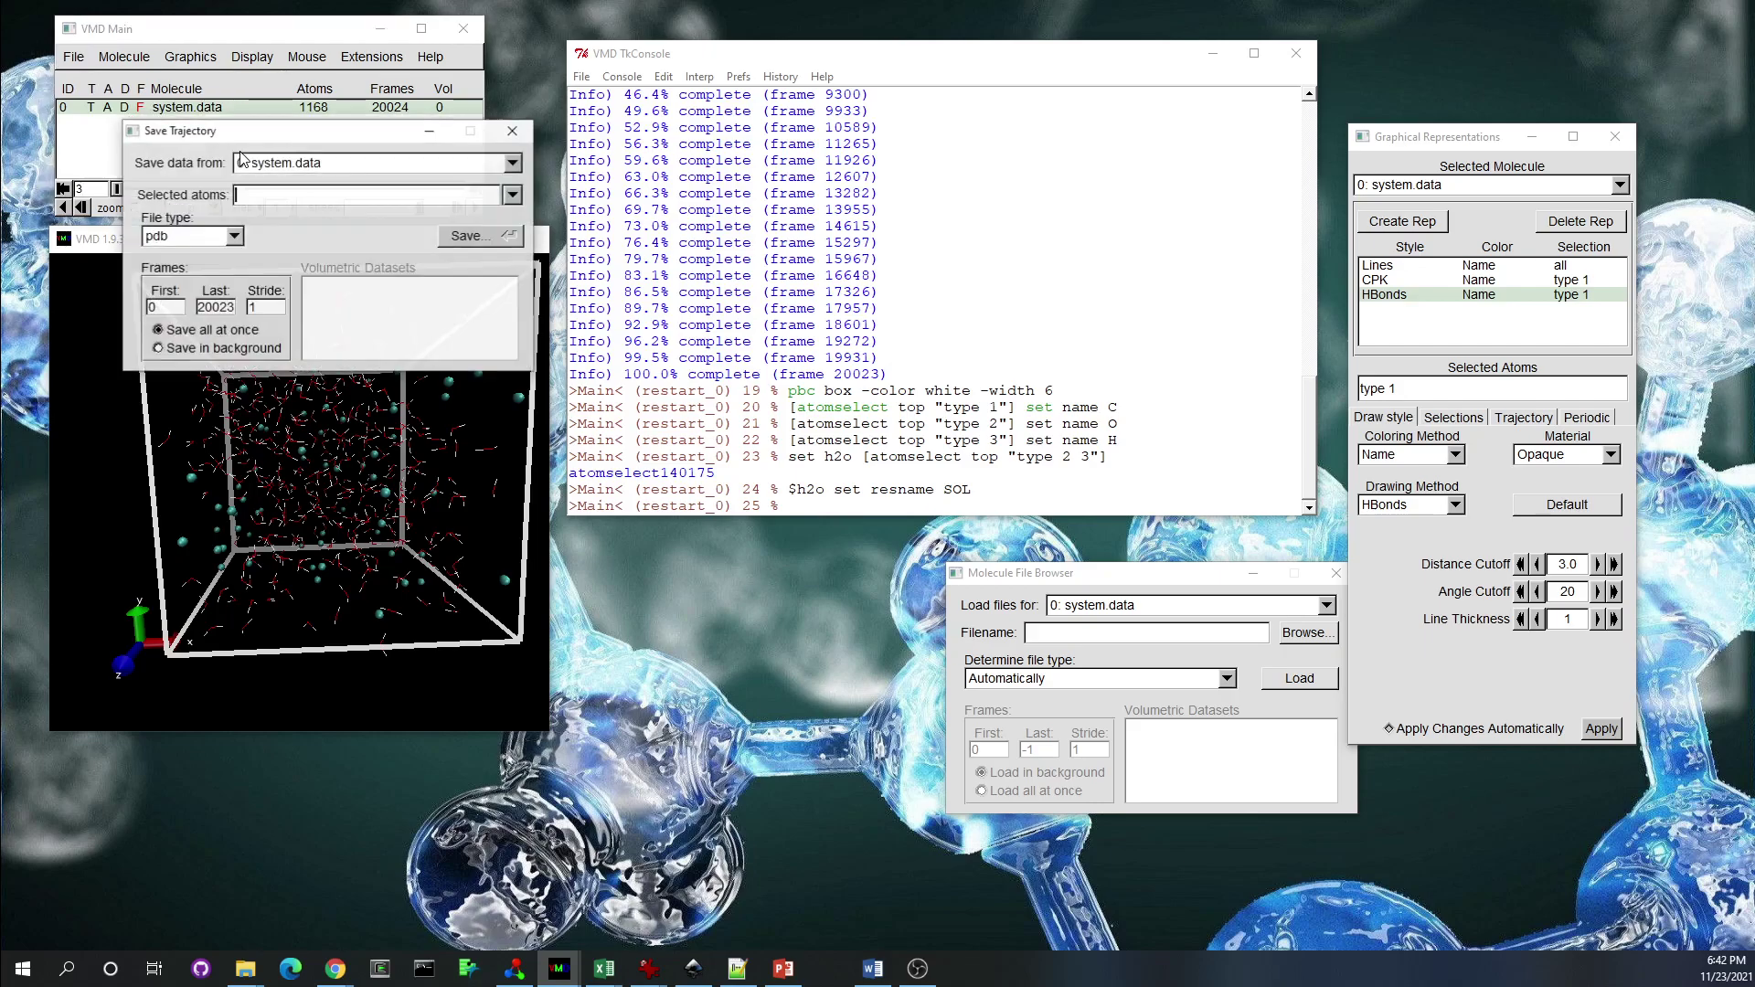
pyautogui.click(211, 234)
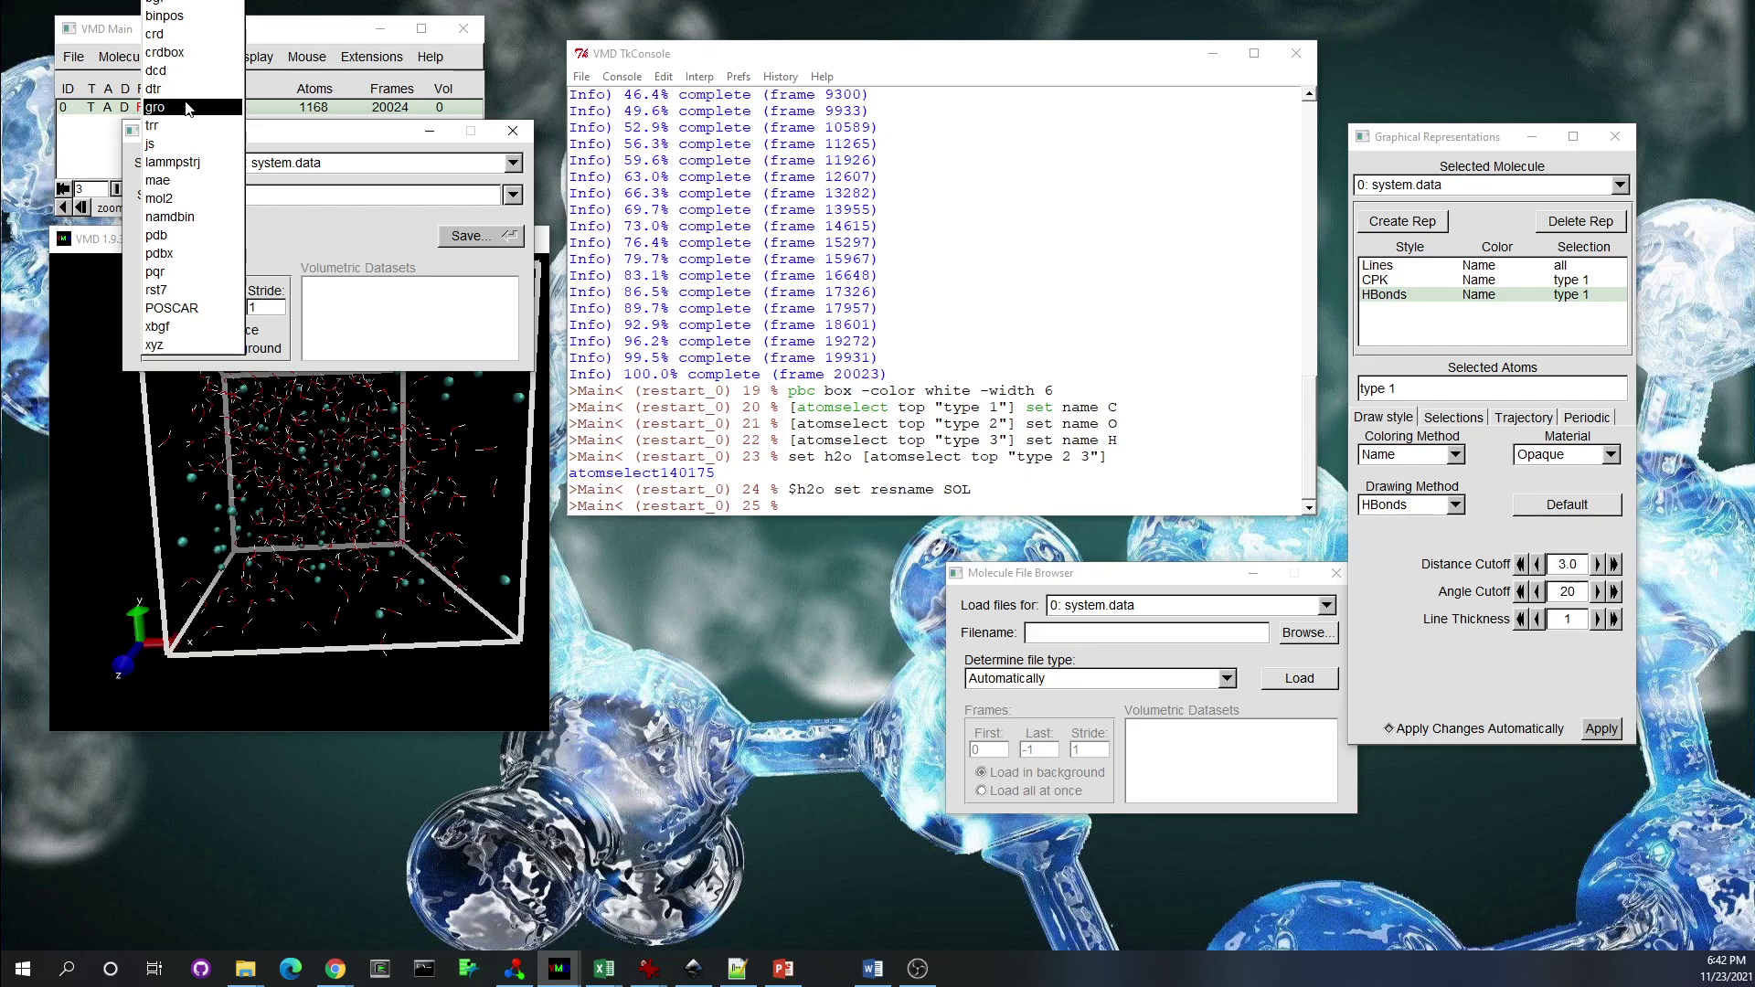
pyautogui.click(189, 113)
pyautogui.write('3')
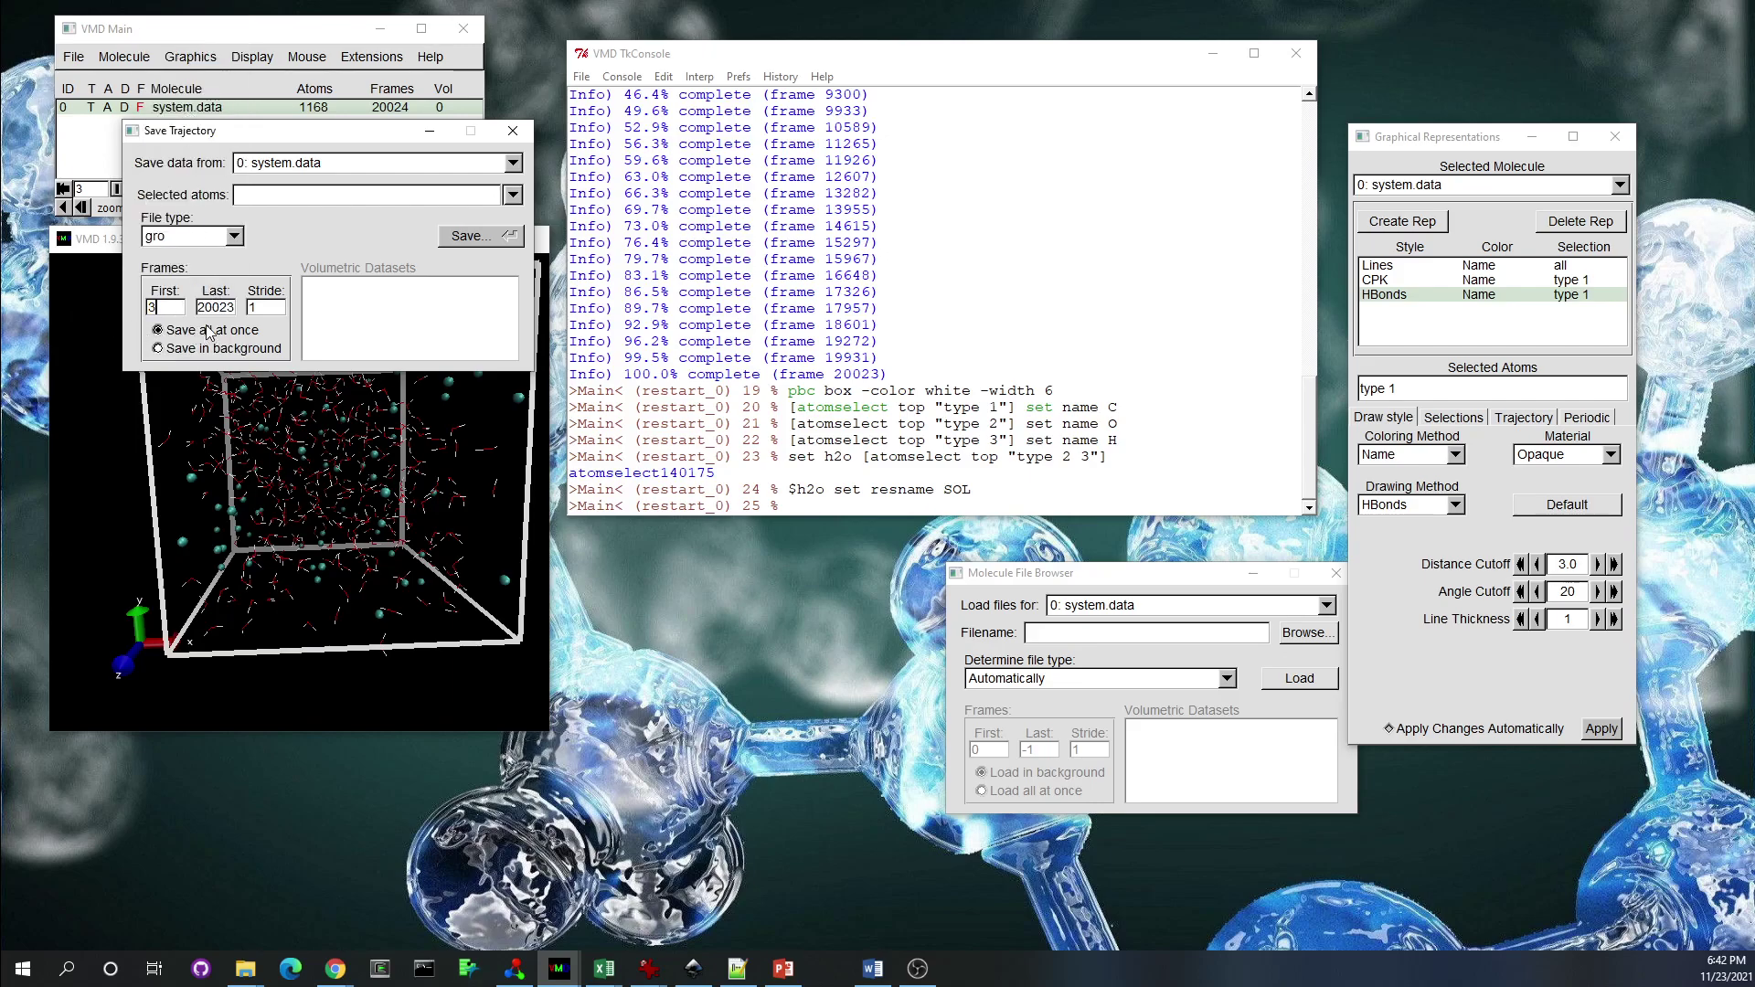
pyautogui.doubleClick(216, 309)
pyautogui.write('3')
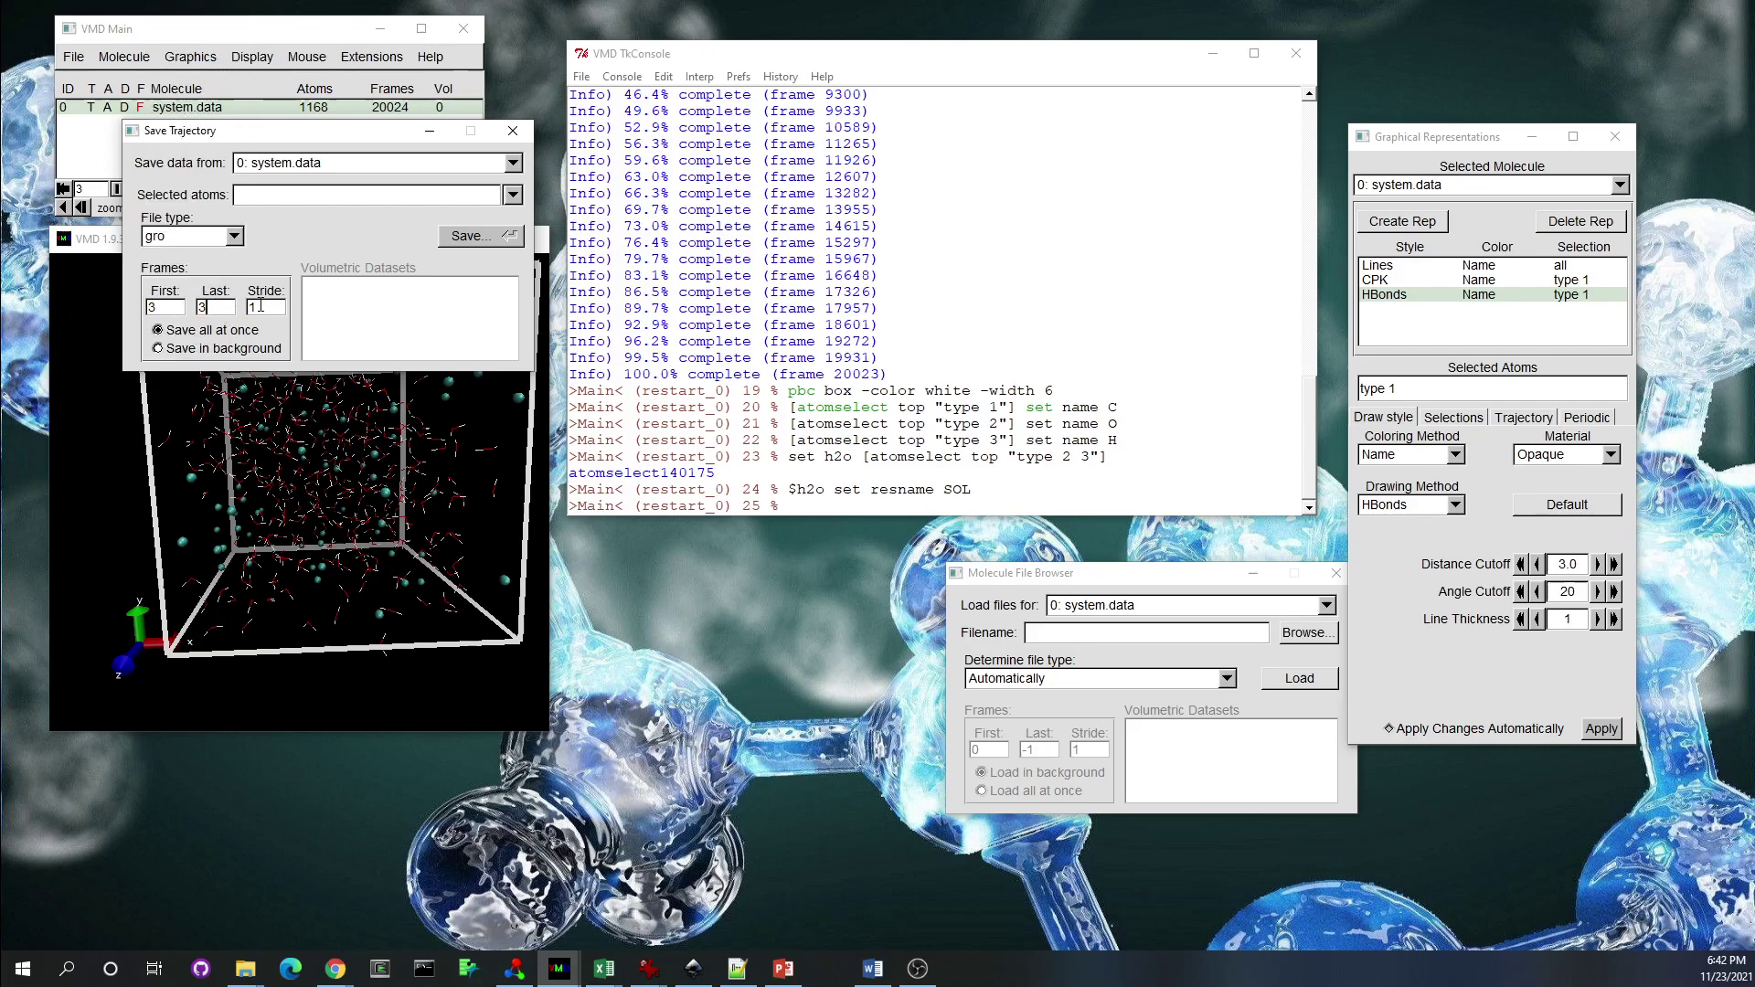
pyautogui.click(263, 308)
# Select all atoms and save the coordinates as SingleFrame_CH4_Water.gro
pyautogui.click(513, 195)
pyautogui.click(527, 213)
pyautogui.click(482, 237)
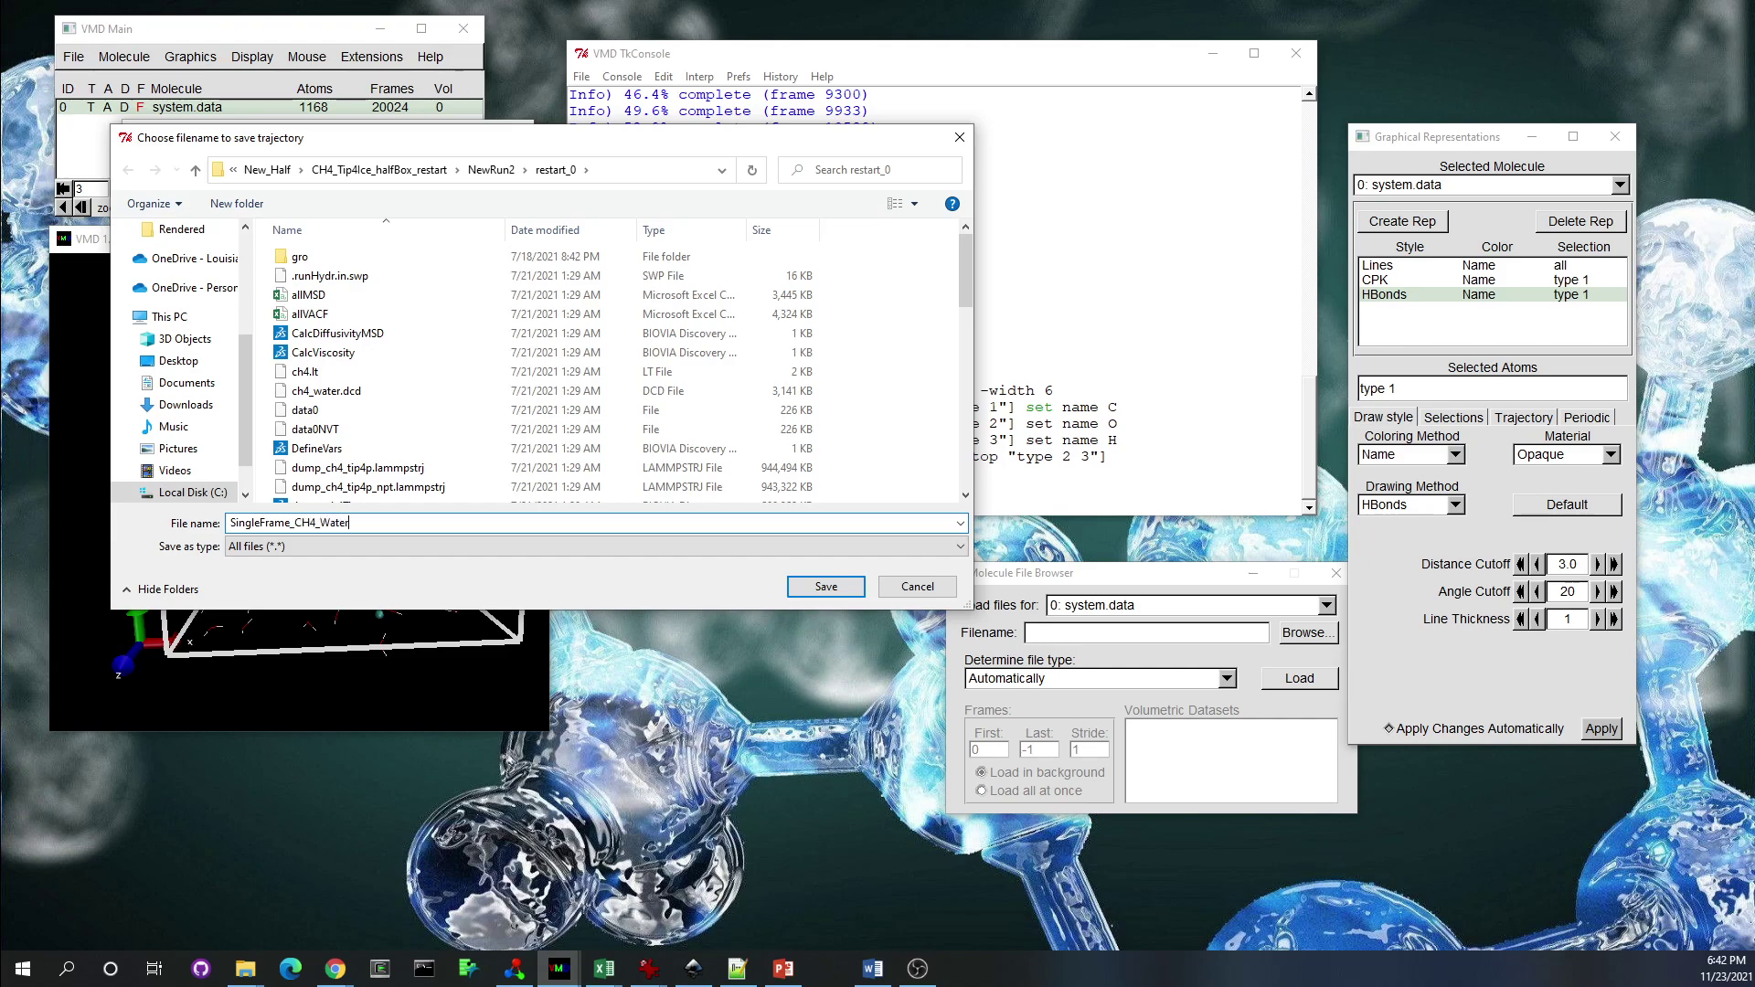
pyautogui.write('.gro')
pyautogui.click(826, 588)
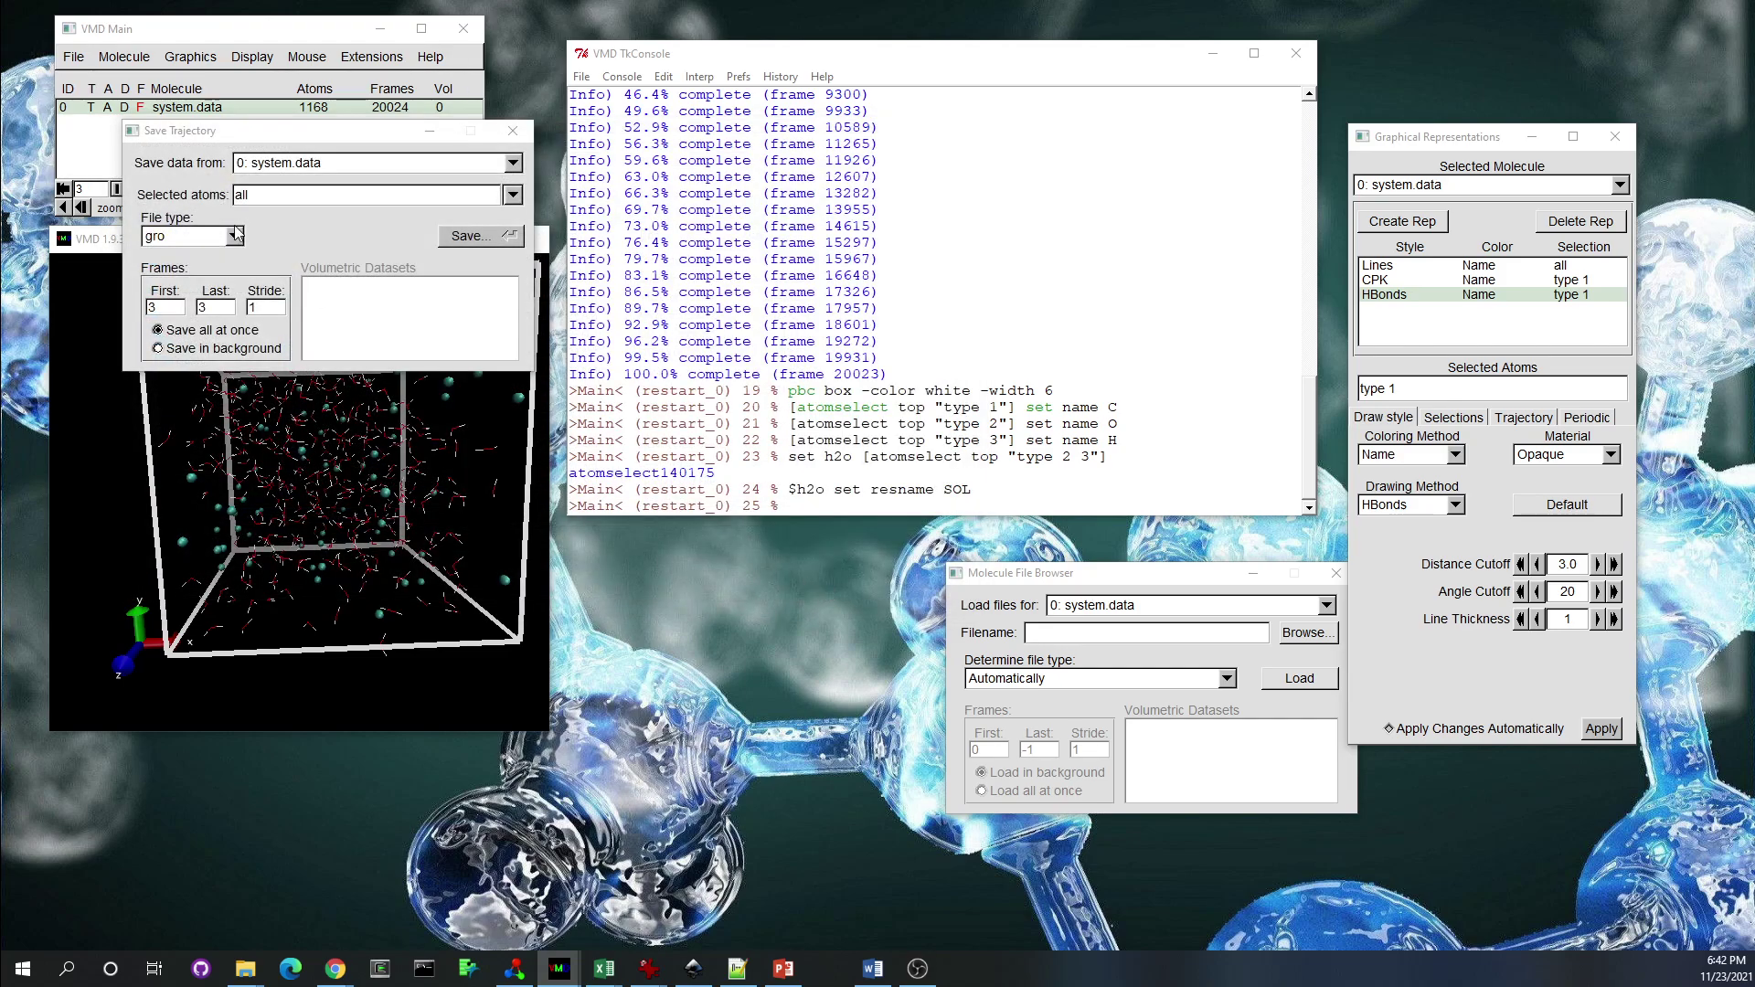
pyautogui.moveTo(233, 134); pyautogui.dragTo(682, 190)
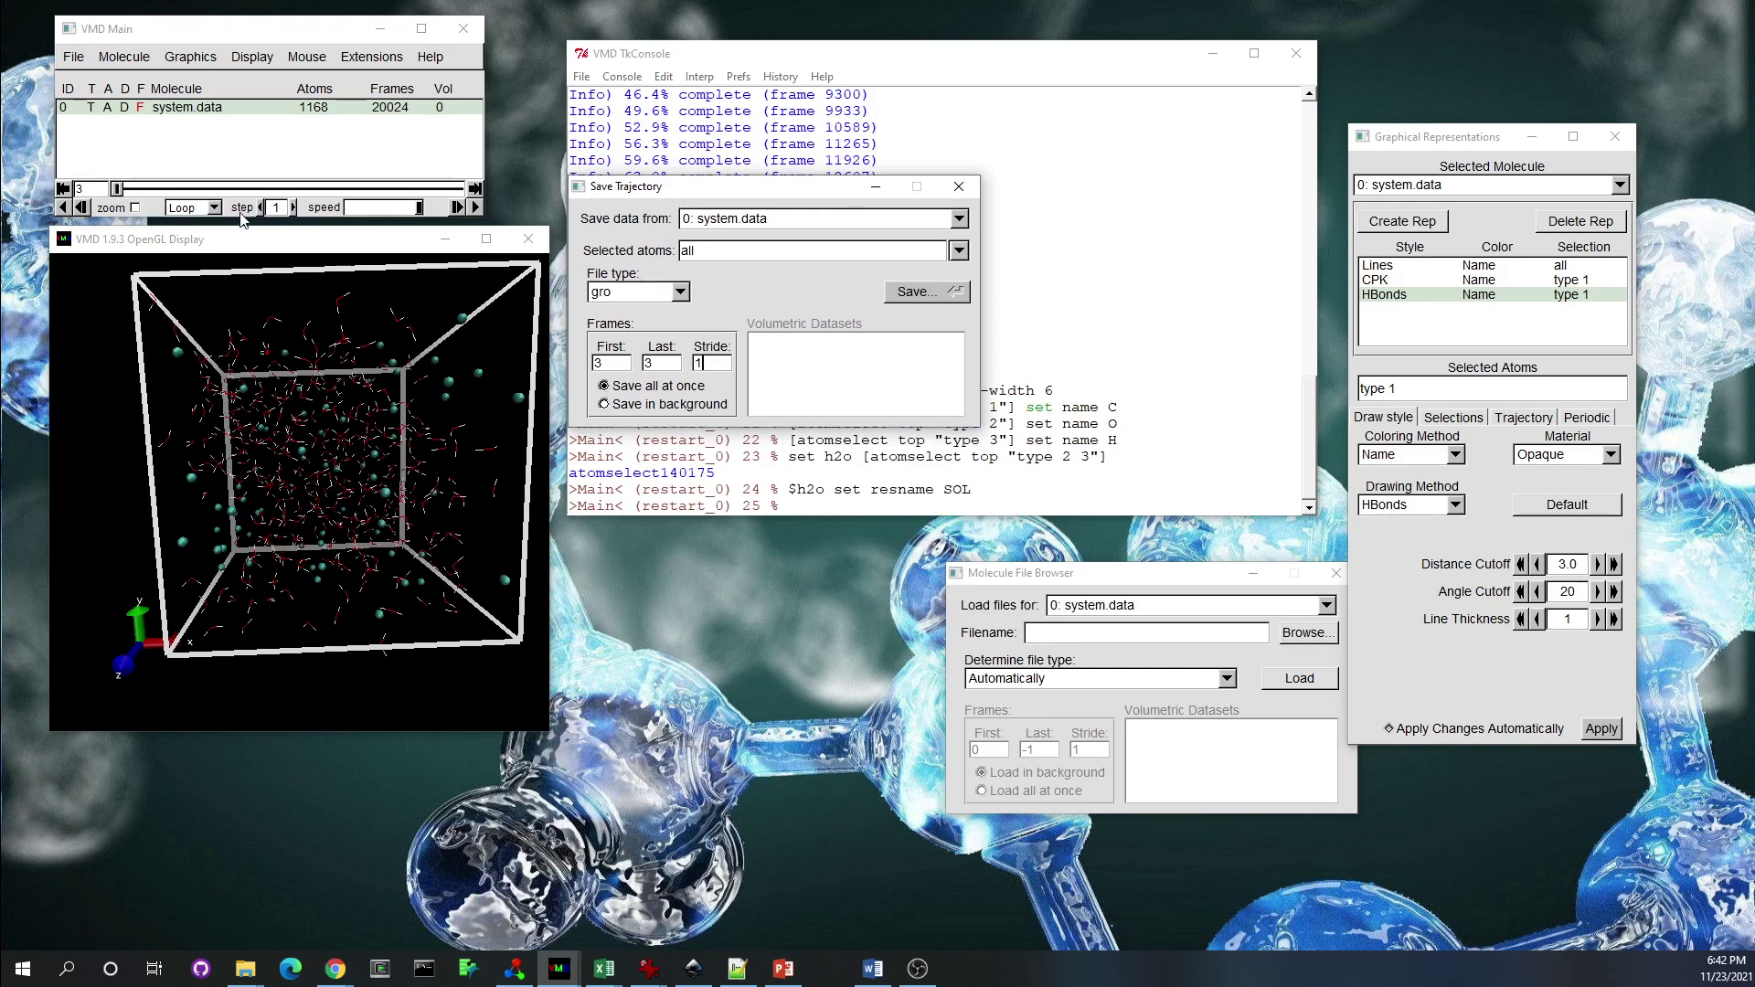
# Hide the system.data molecule and start loading a new molecule
pyautogui.click(276, 392)
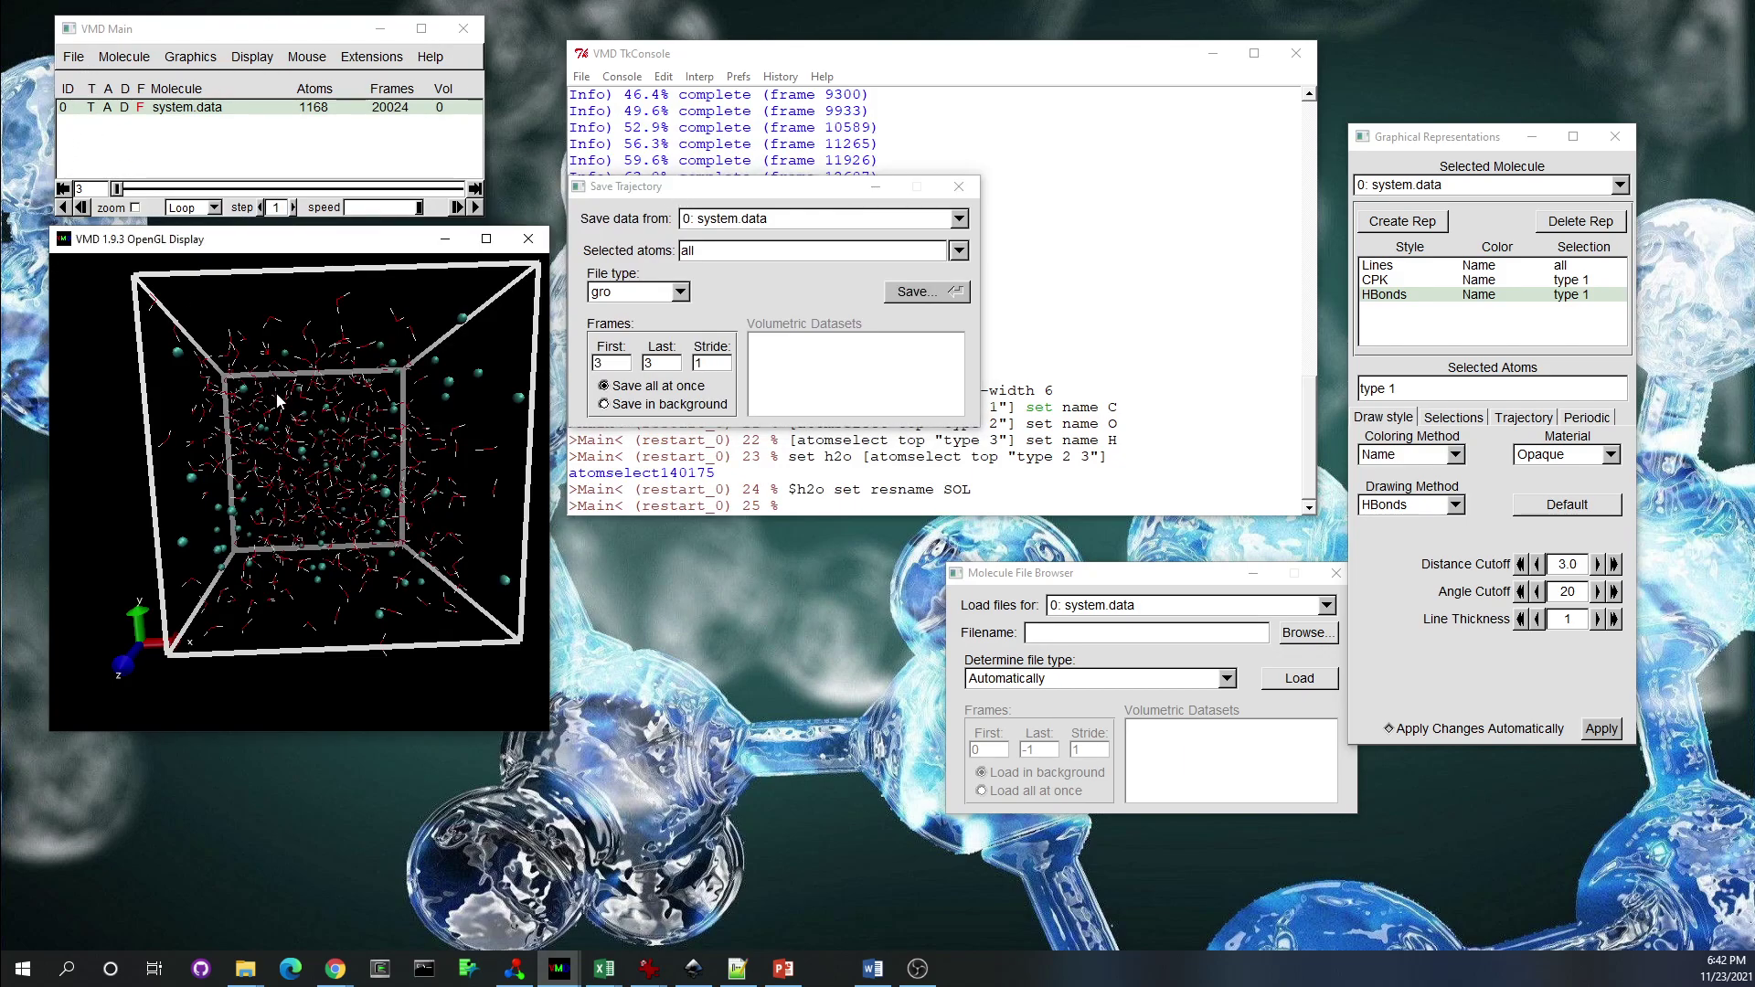
pyautogui.click(125, 109)
pyautogui.click(76, 58)
pyautogui.click(81, 75)
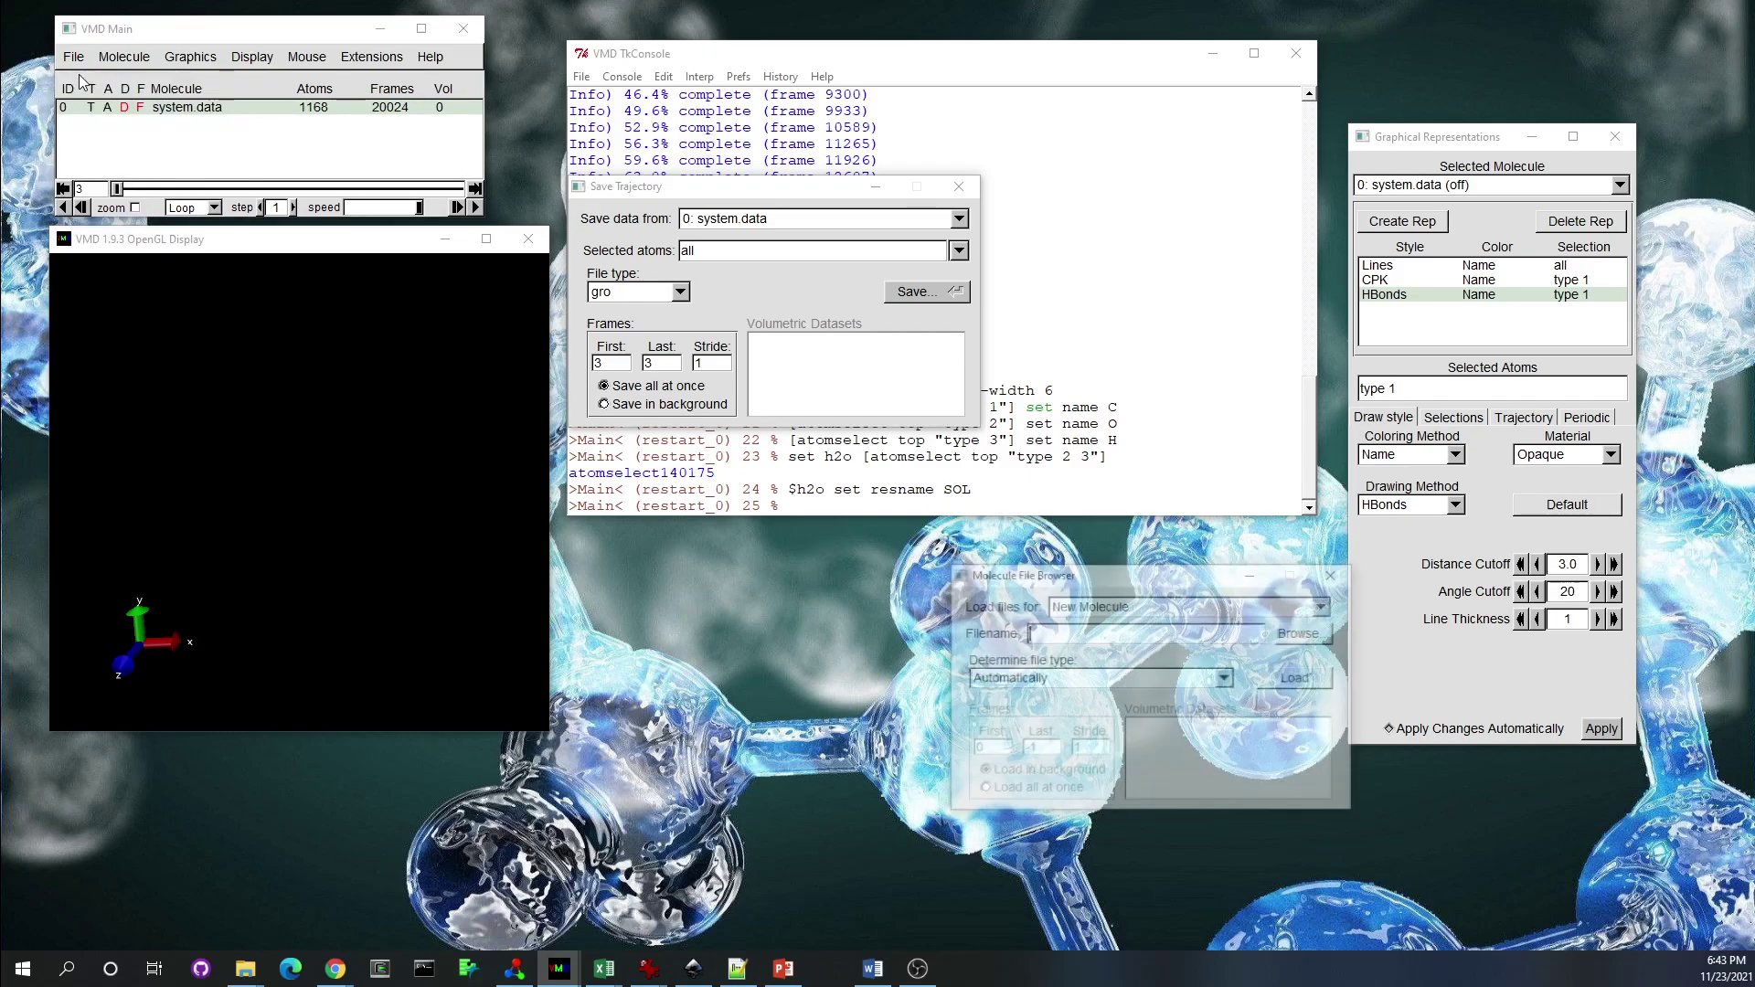
# Browse to SingleFrame_CH4_Water.gro and load it as a new molecule
pyautogui.click(1314, 635)
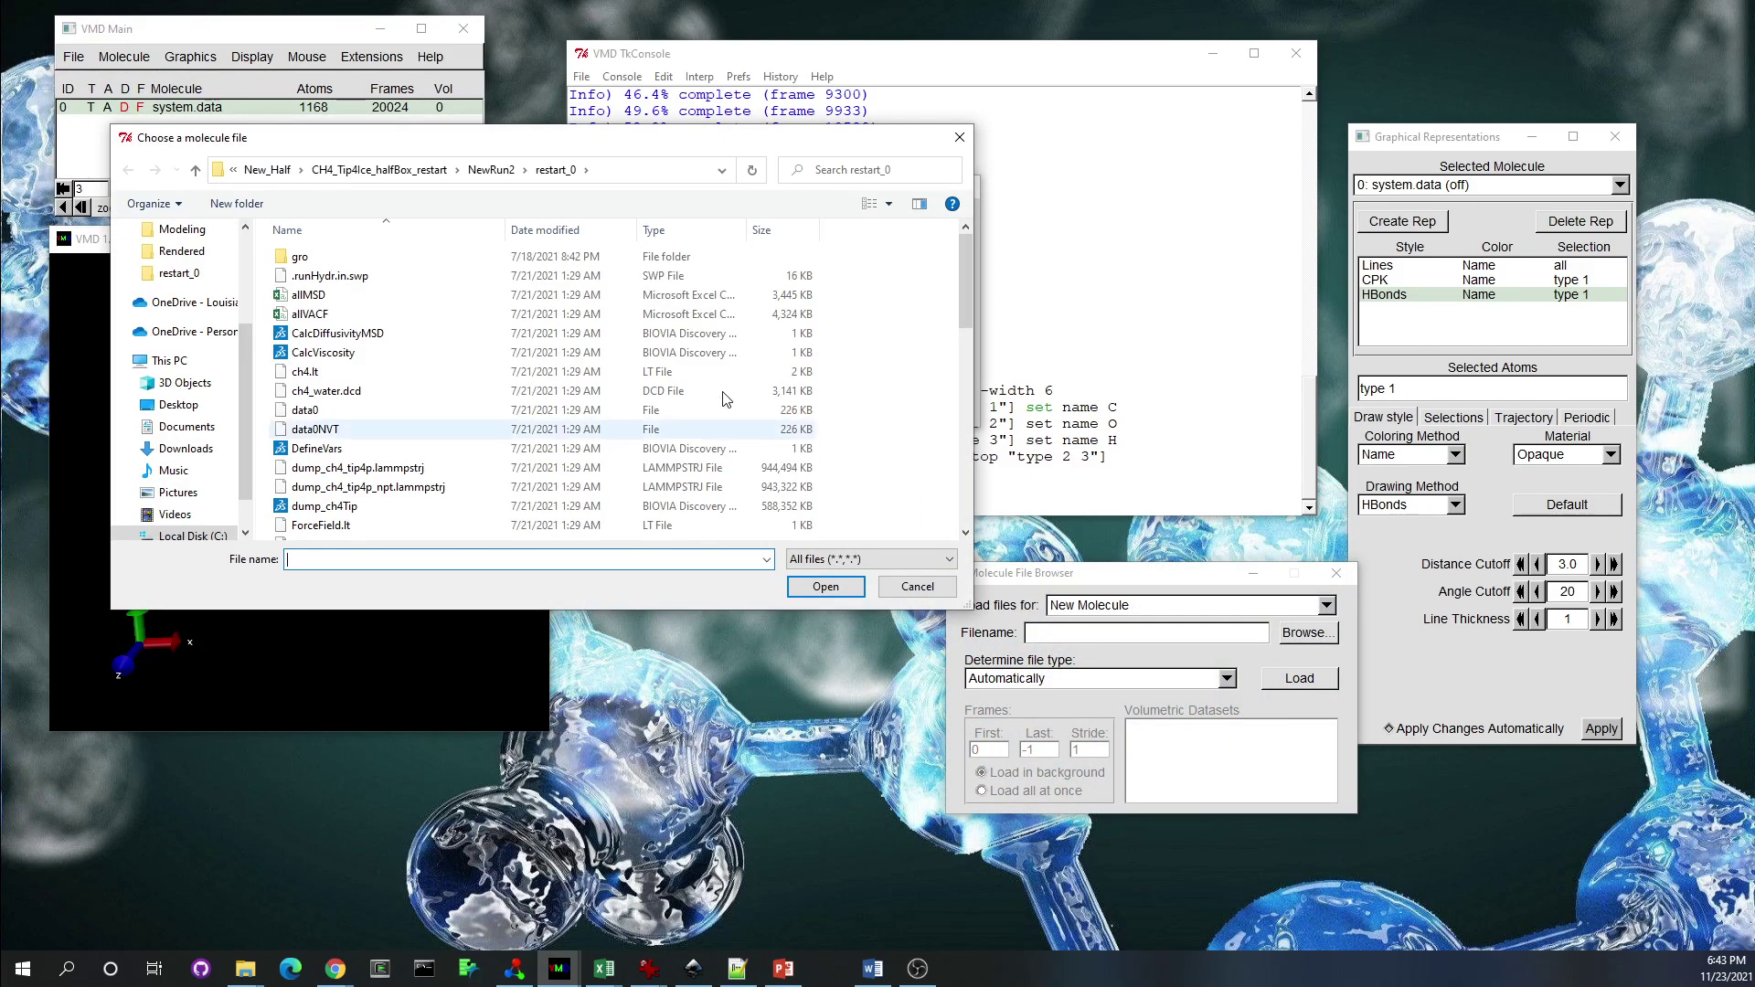
pyautogui.scroll(-3, 373, 516)
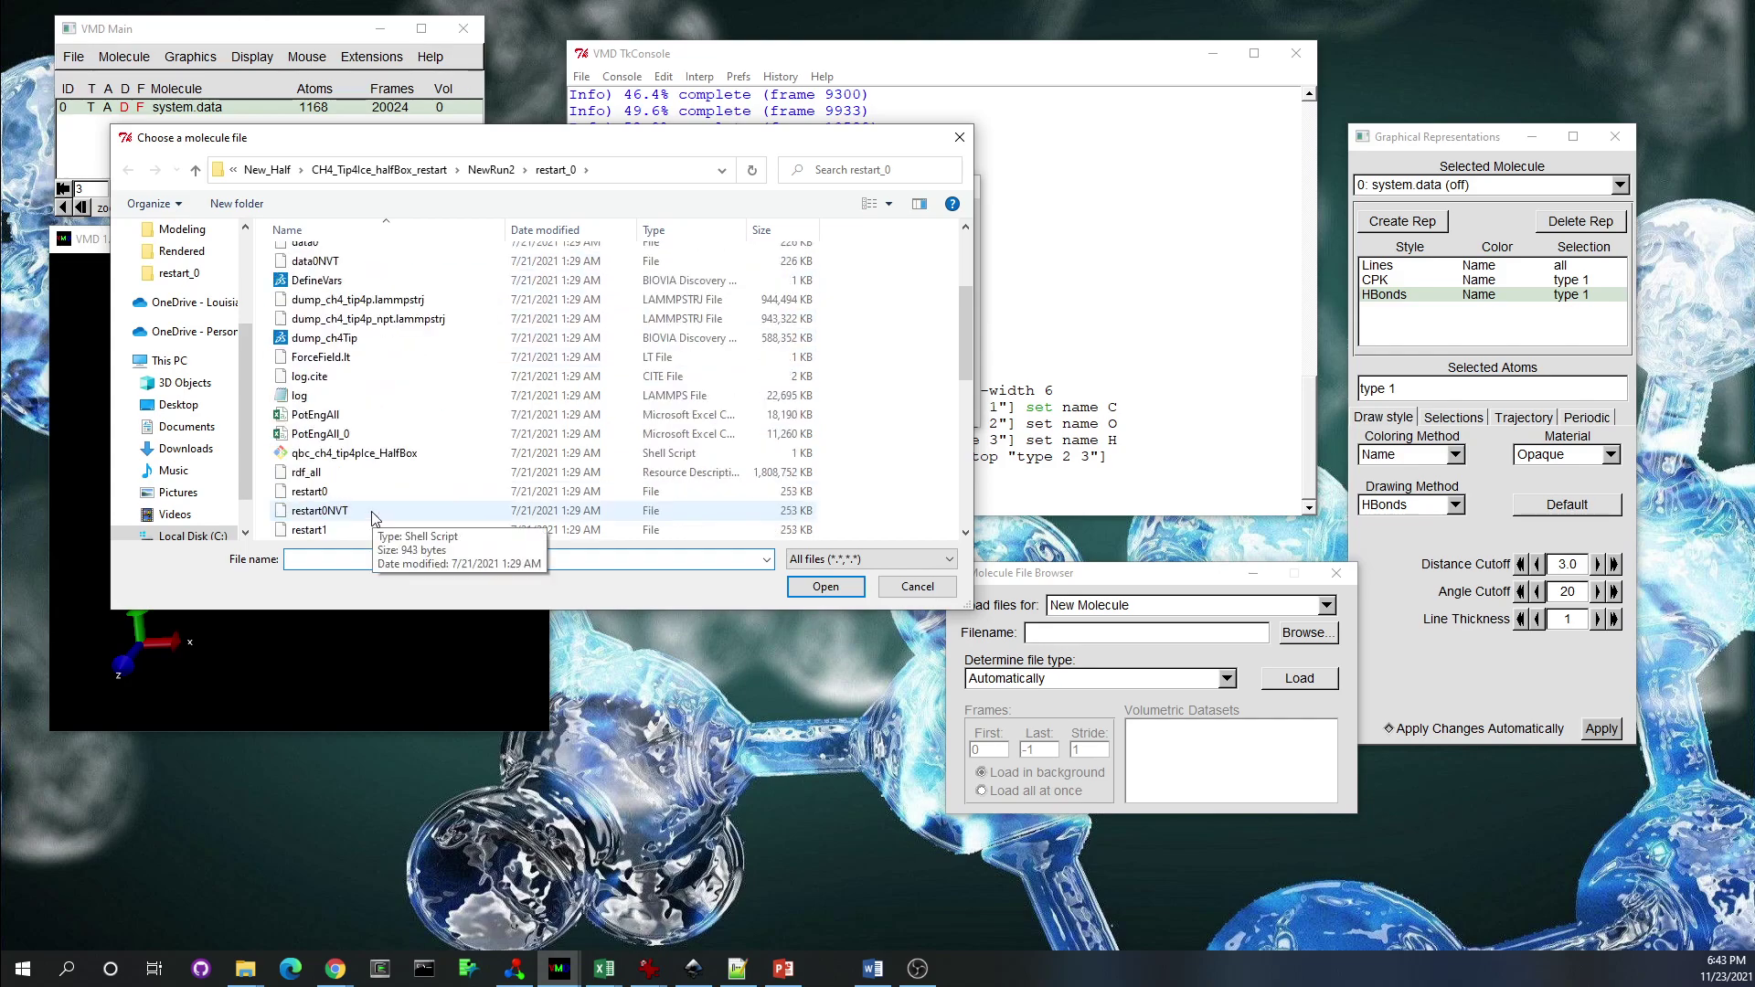
pyautogui.scroll(-8, 373, 516)
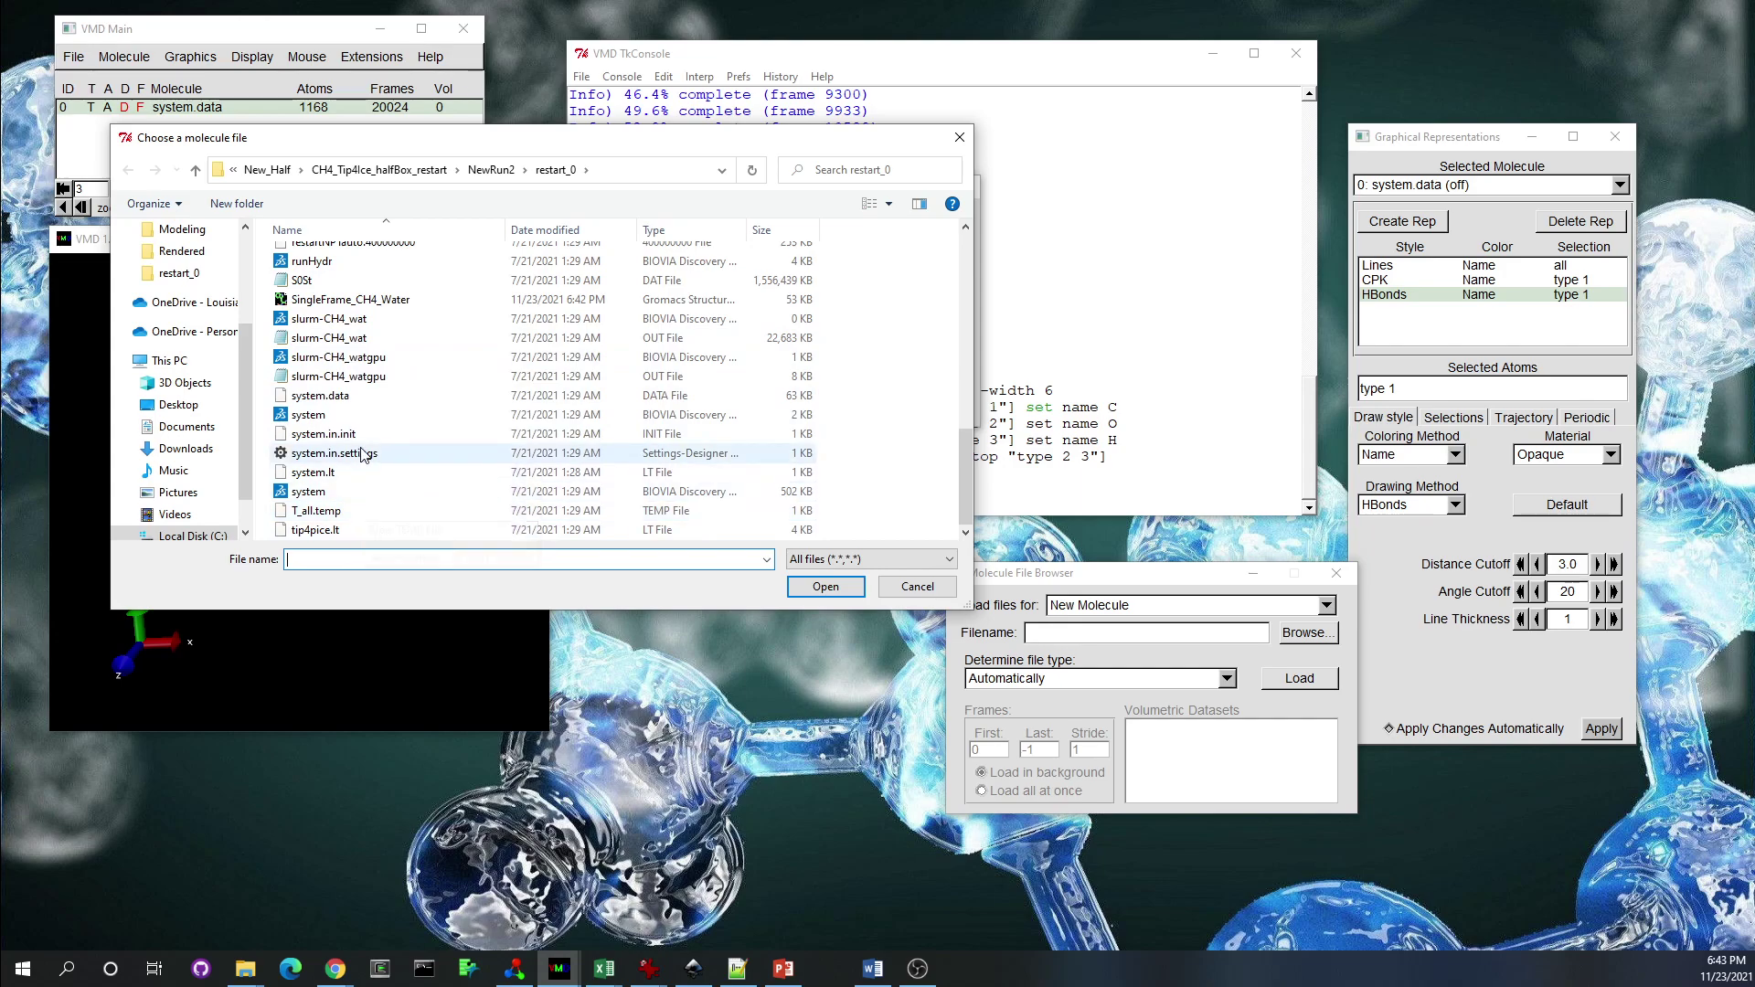
pyautogui.scroll(3, 356, 507)
pyautogui.scroll(4, 352, 443)
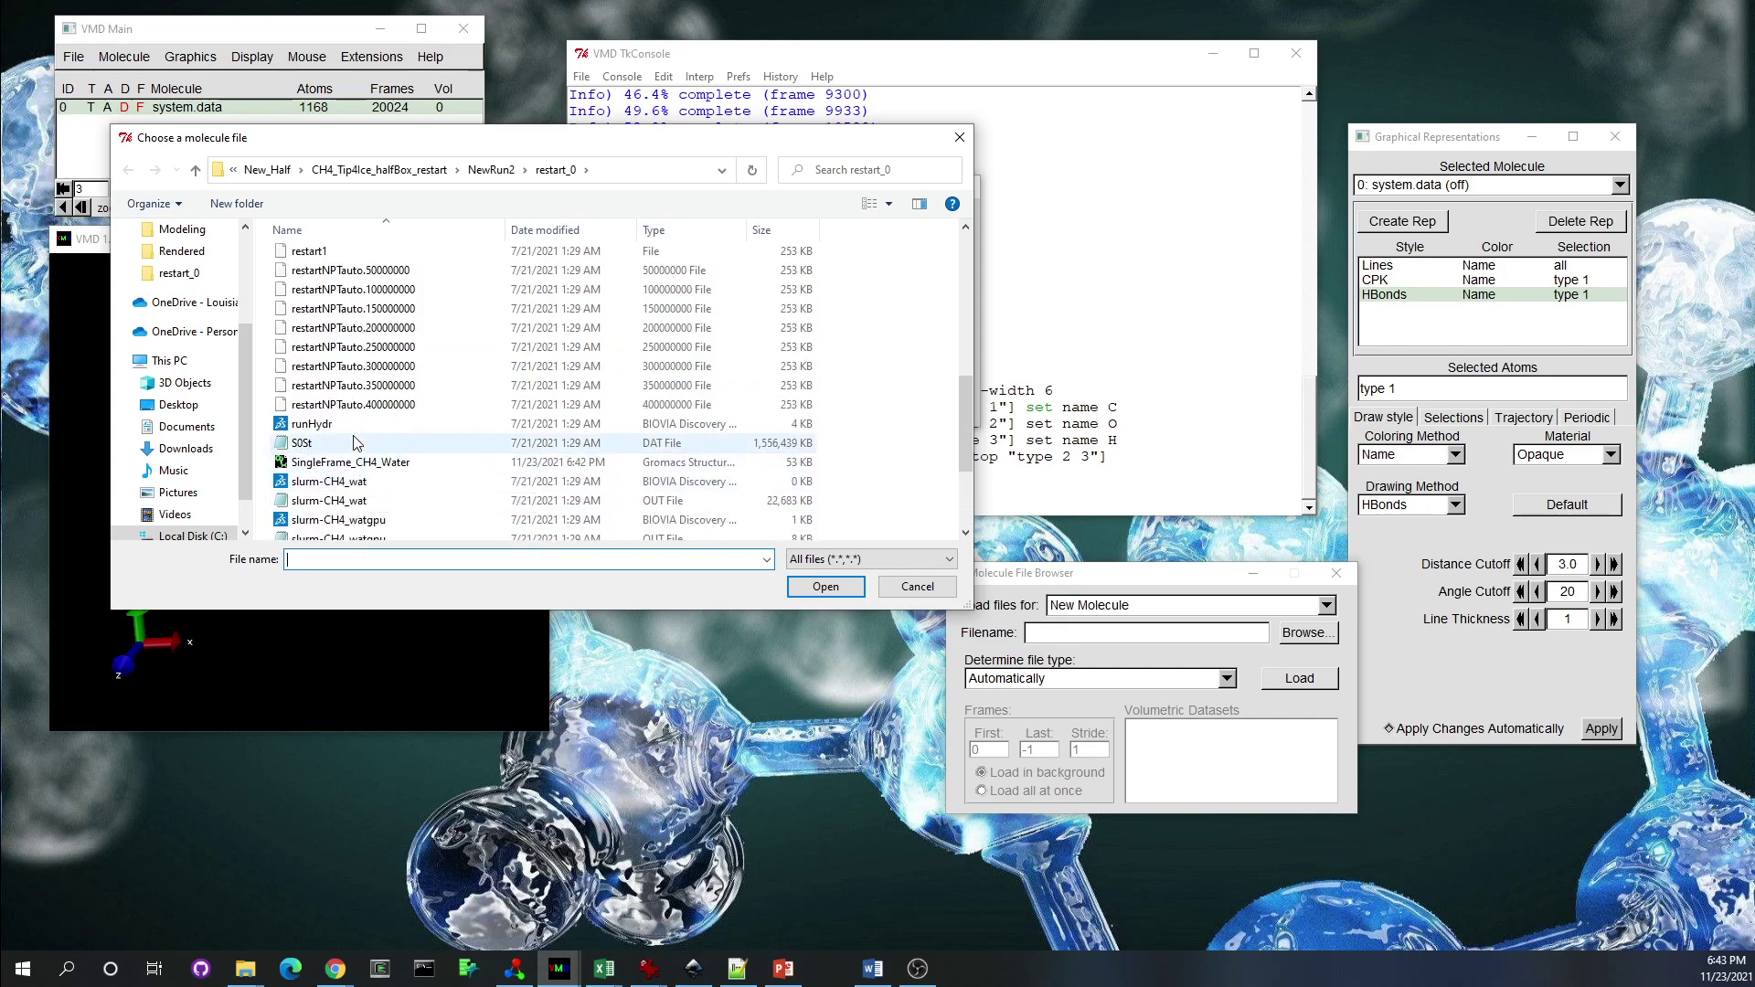
pyautogui.scroll(3, 349, 366)
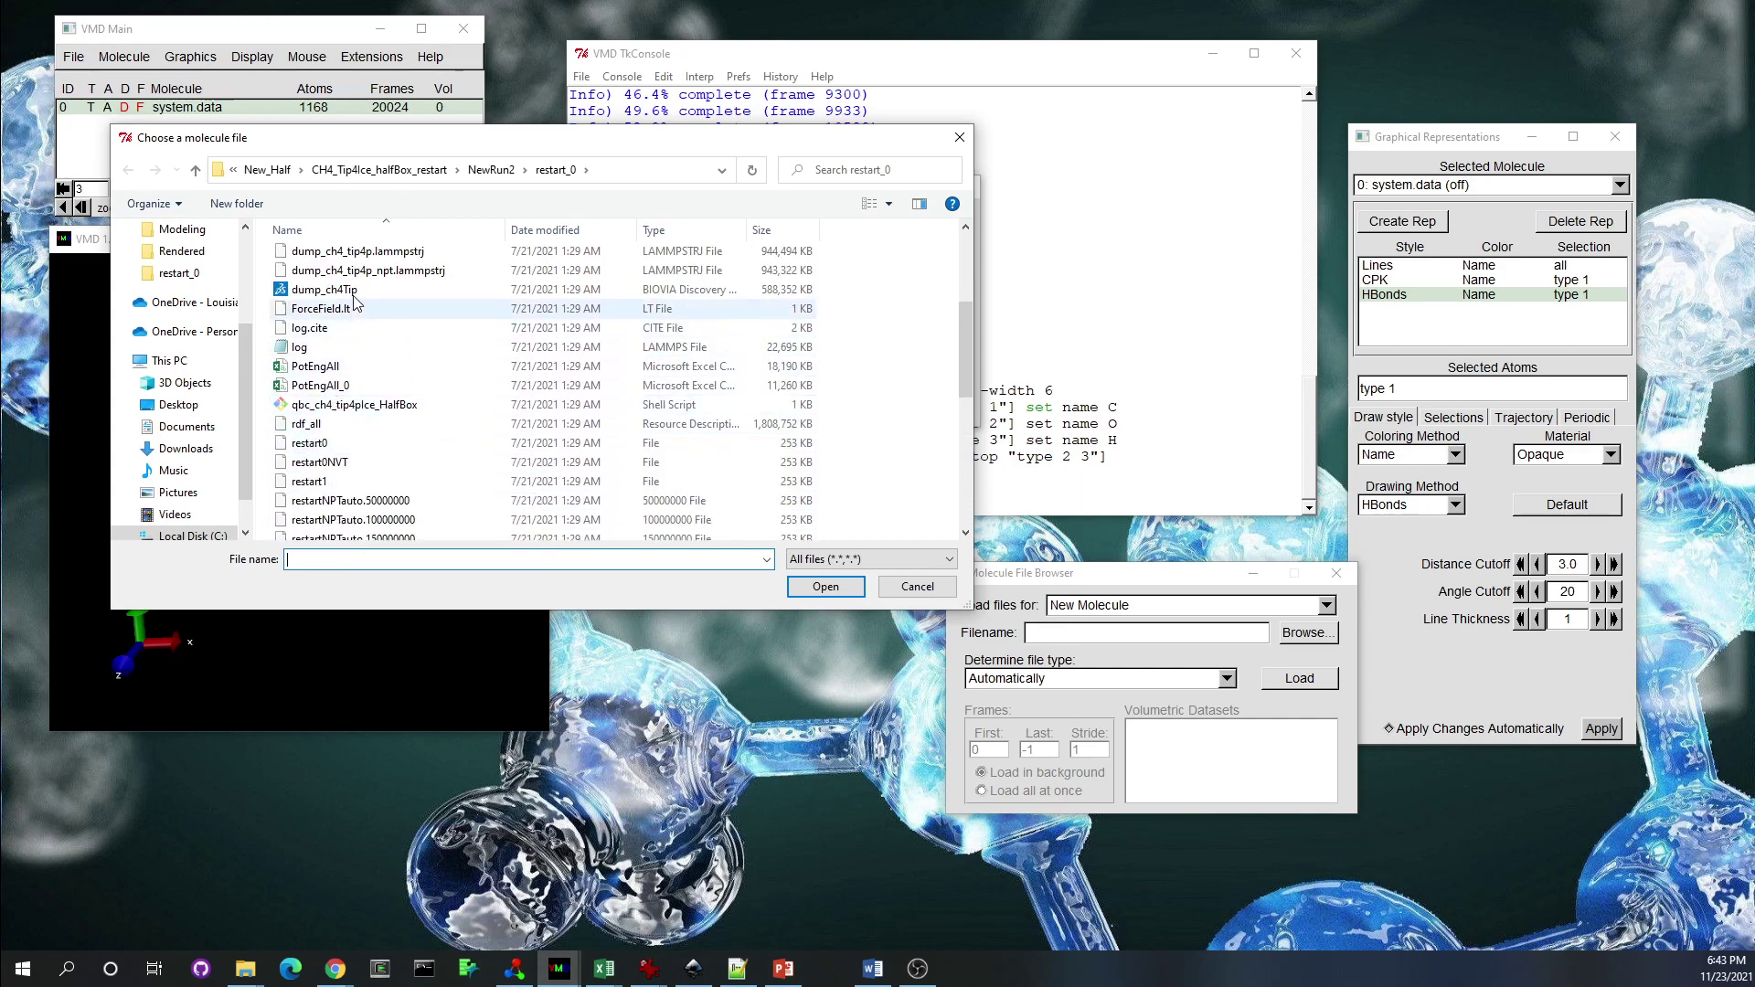
pyautogui.scroll(1, 358, 389)
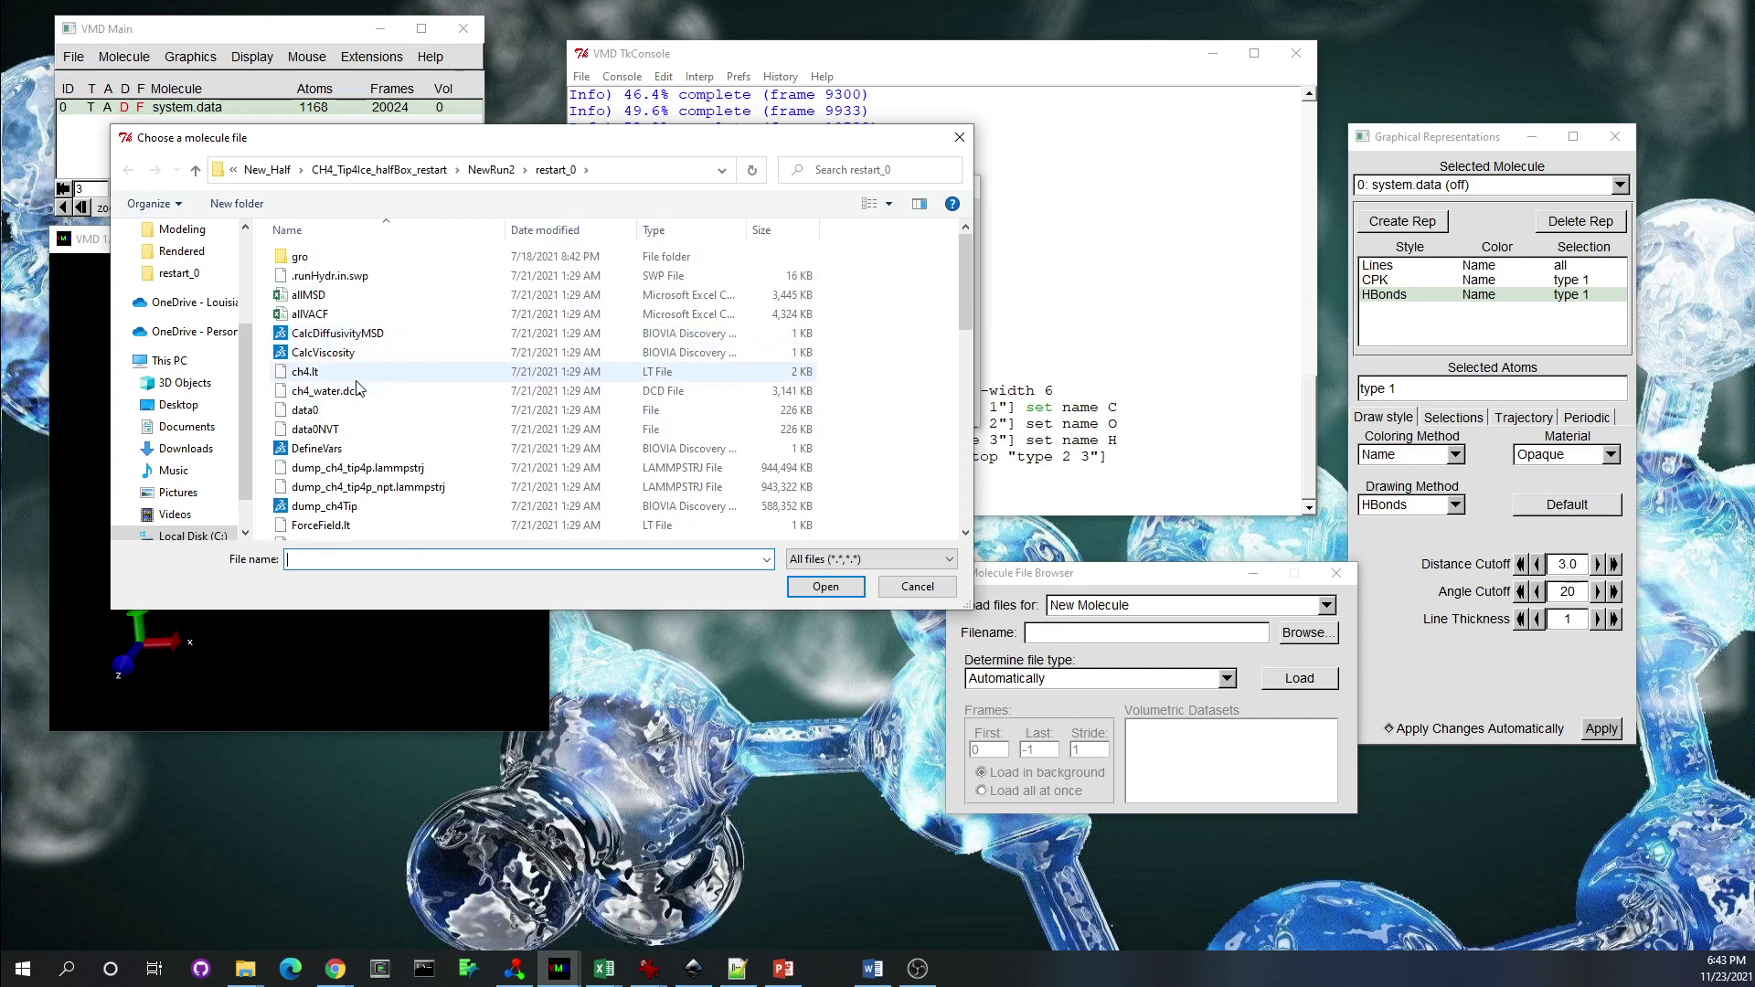
pyautogui.scroll(-10, 357, 389)
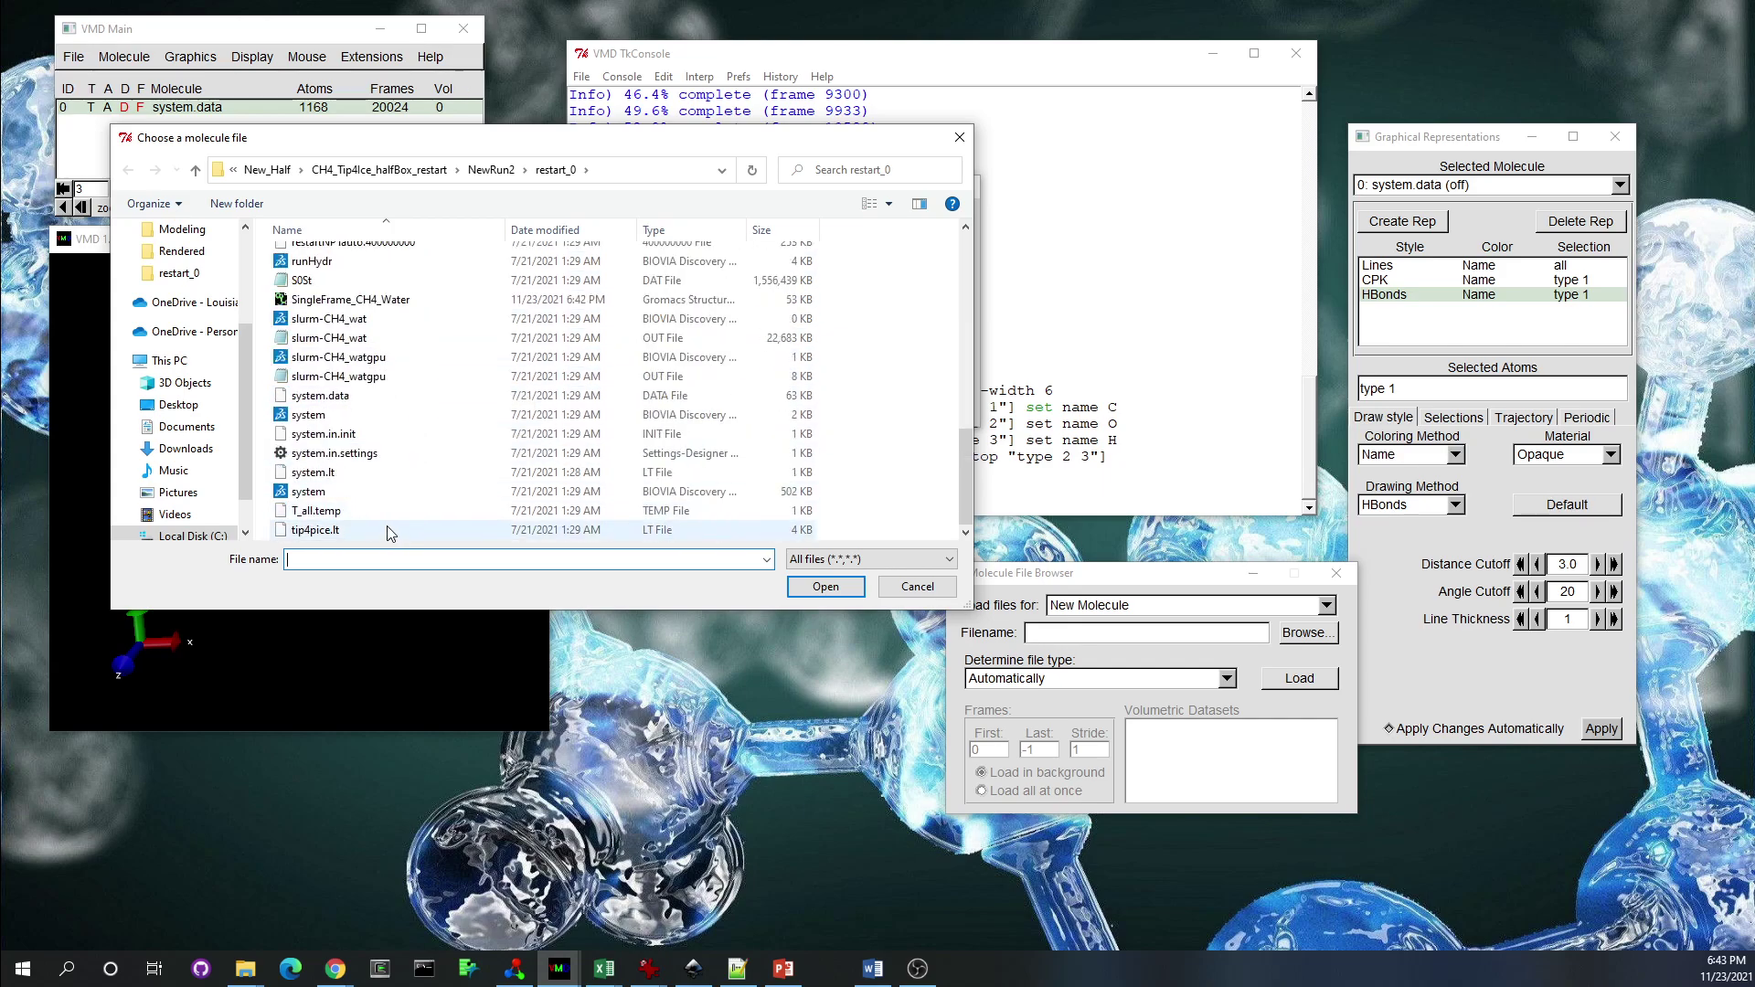
pyautogui.scroll(1, 402, 361)
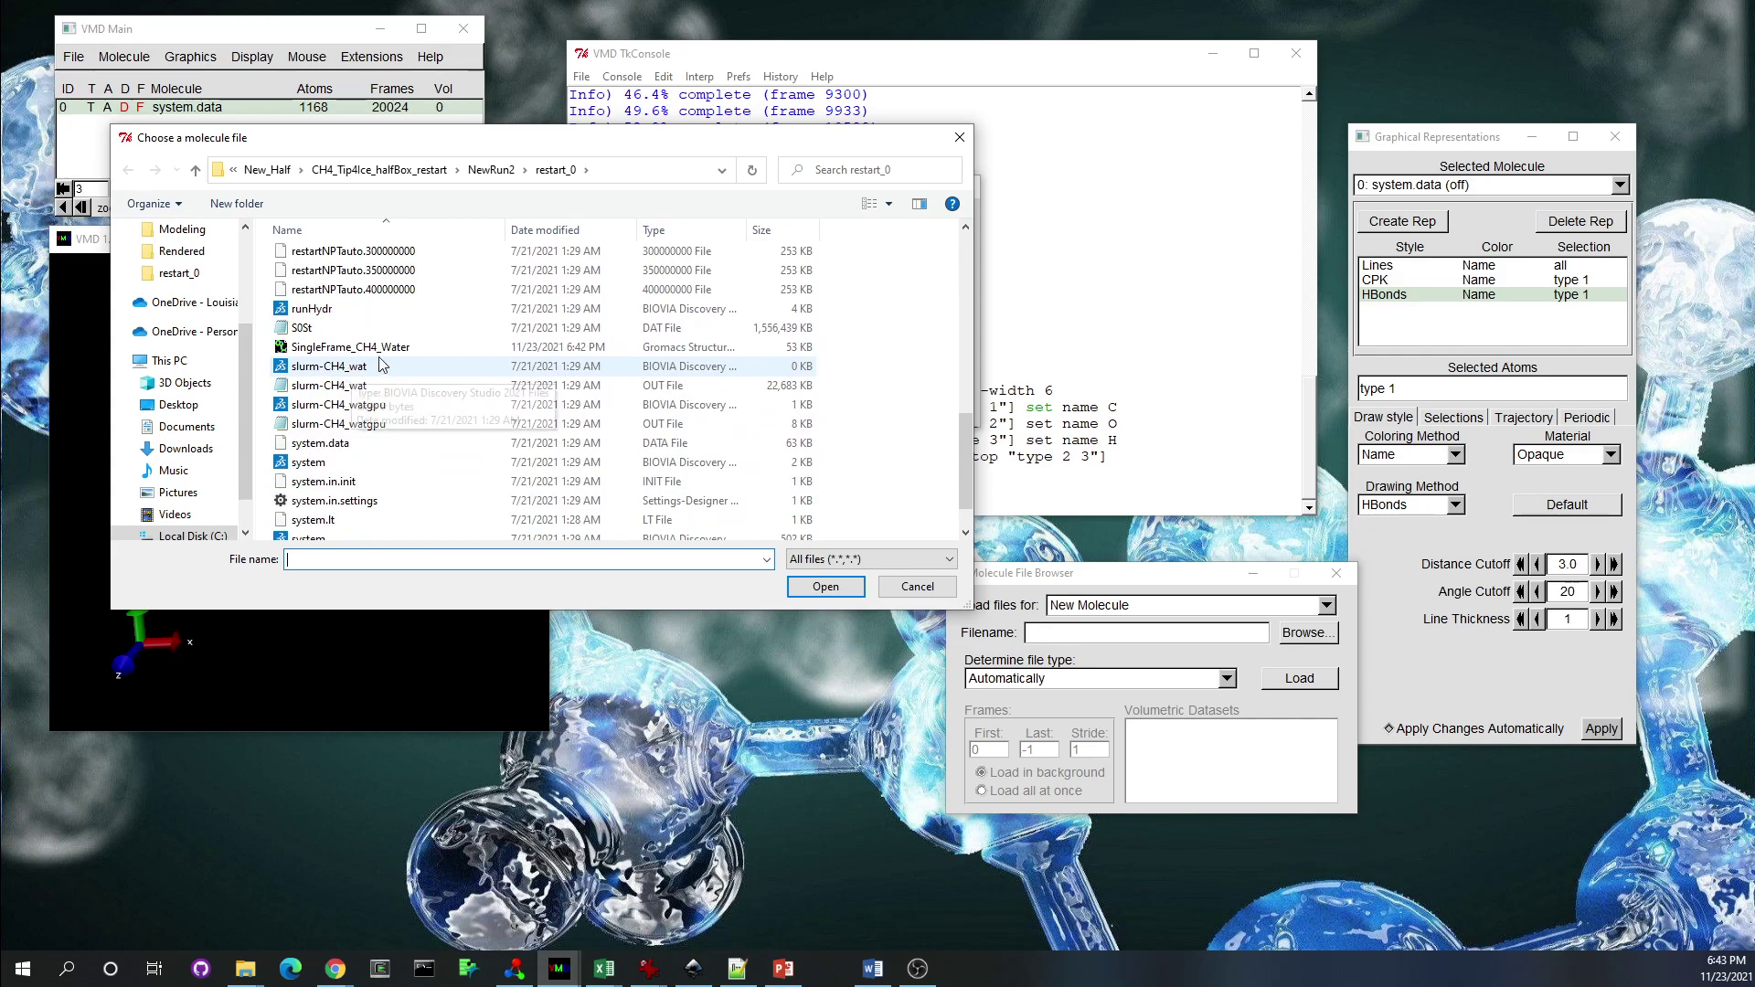
pyautogui.click(402, 348)
pyautogui.click(826, 586)
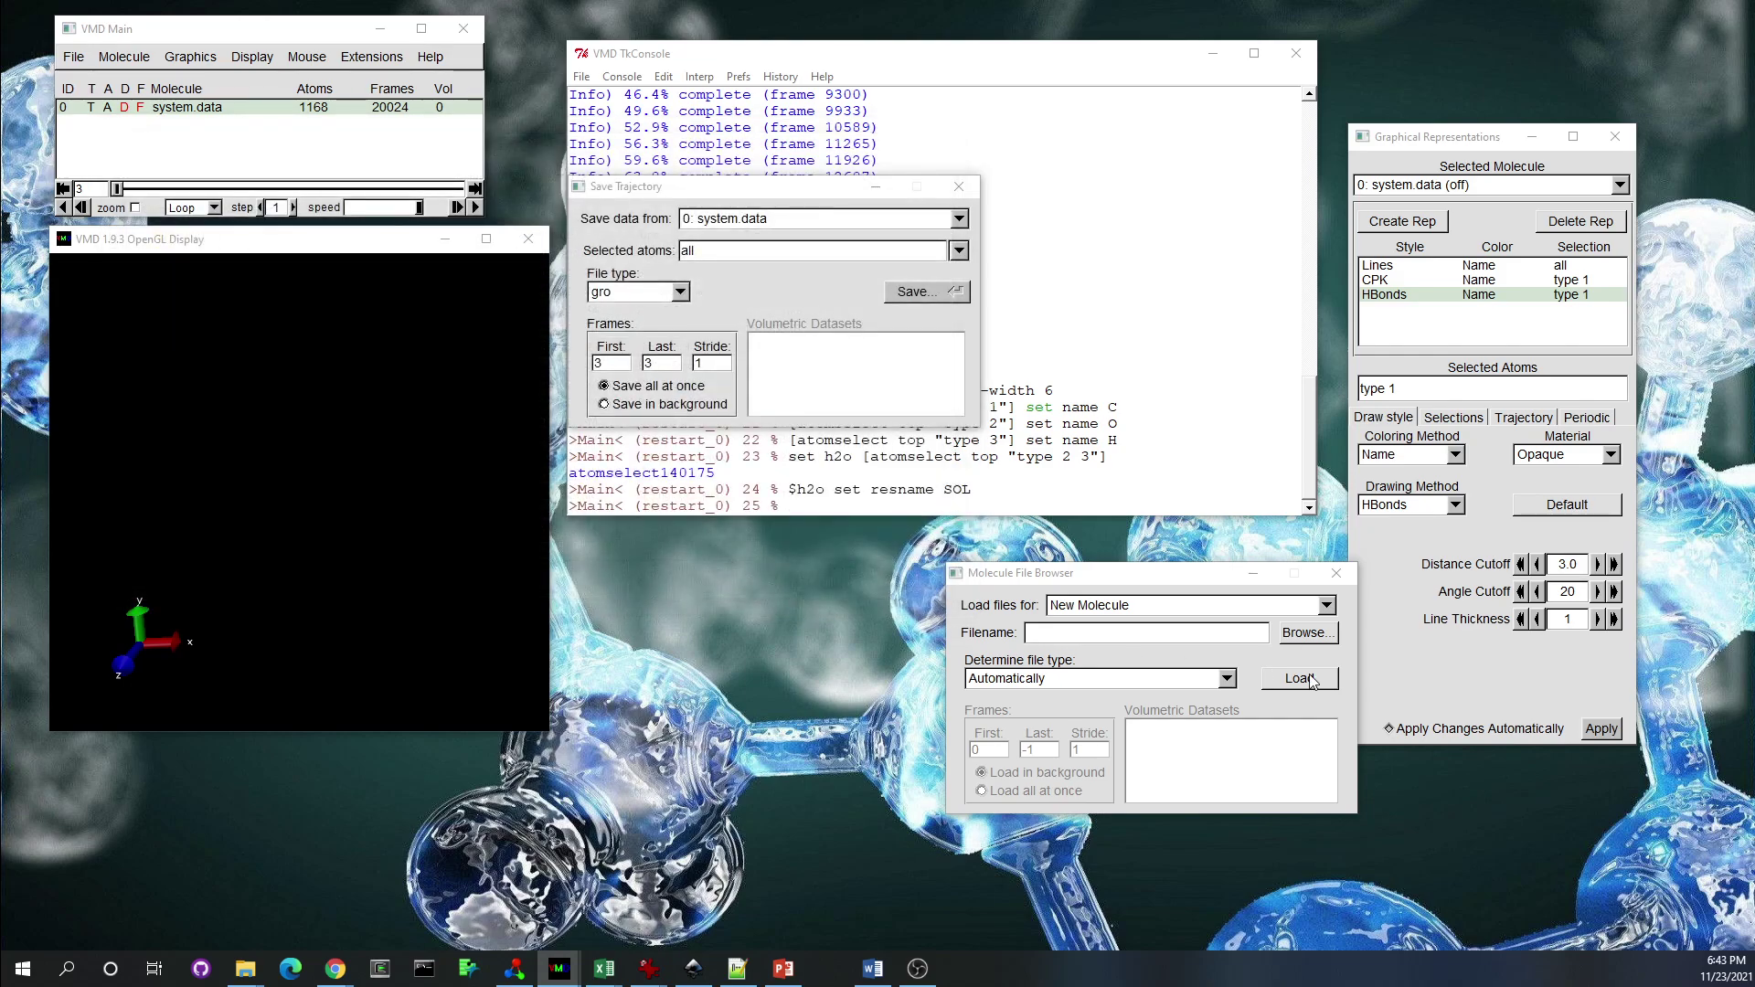
pyautogui.click(1300, 678)
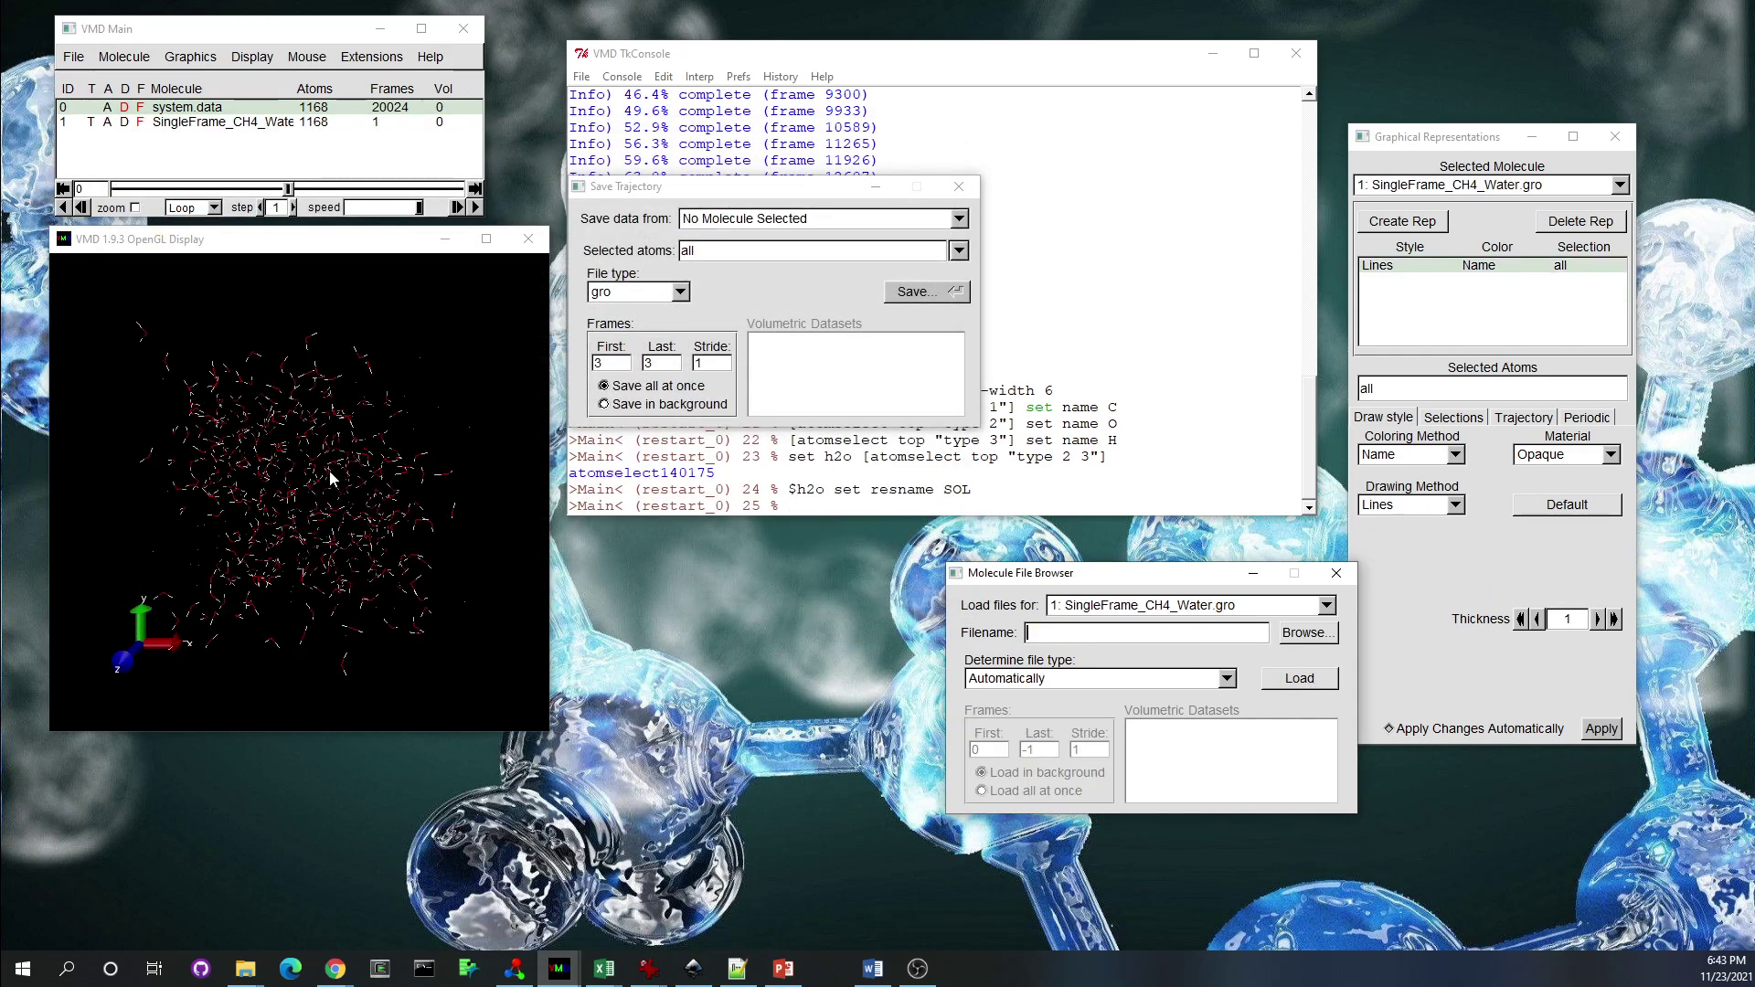
# Add an HBonds representation to the SingleFrame_CH4_Water.gro molecule
pyautogui.click(1336, 573)
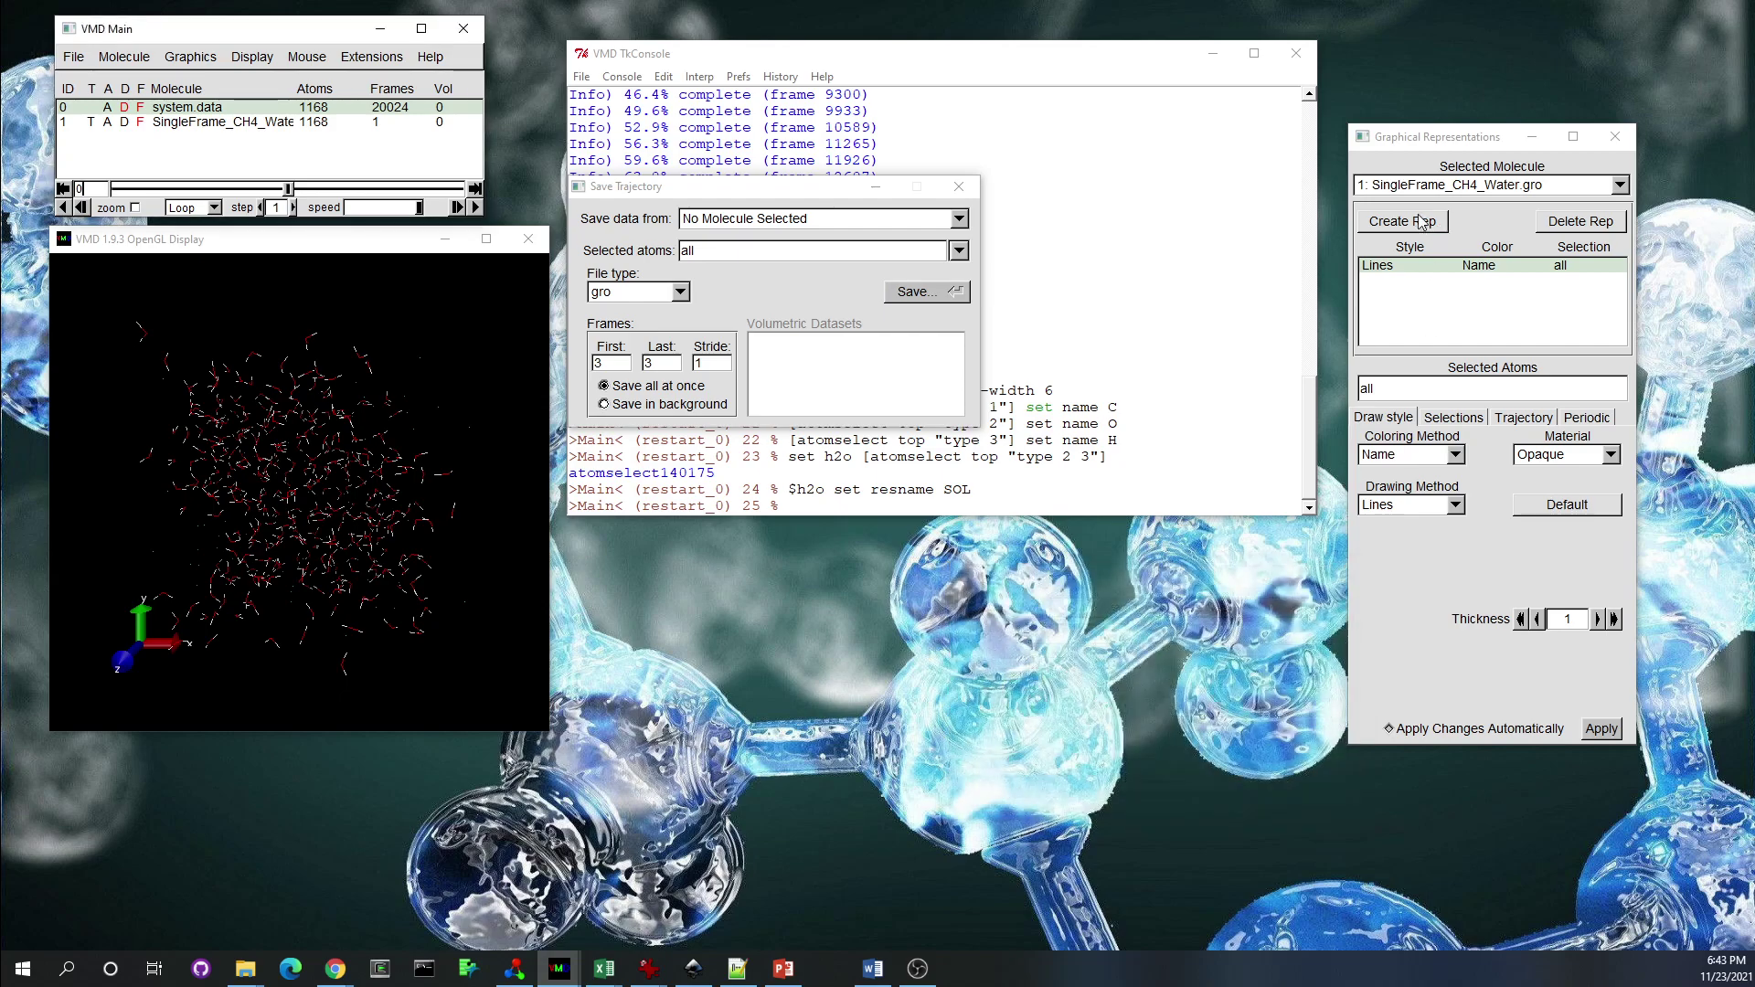
pyautogui.moveTo(1420, 149); pyautogui.dragTo(1410, 149)
pyautogui.click(1431, 188)
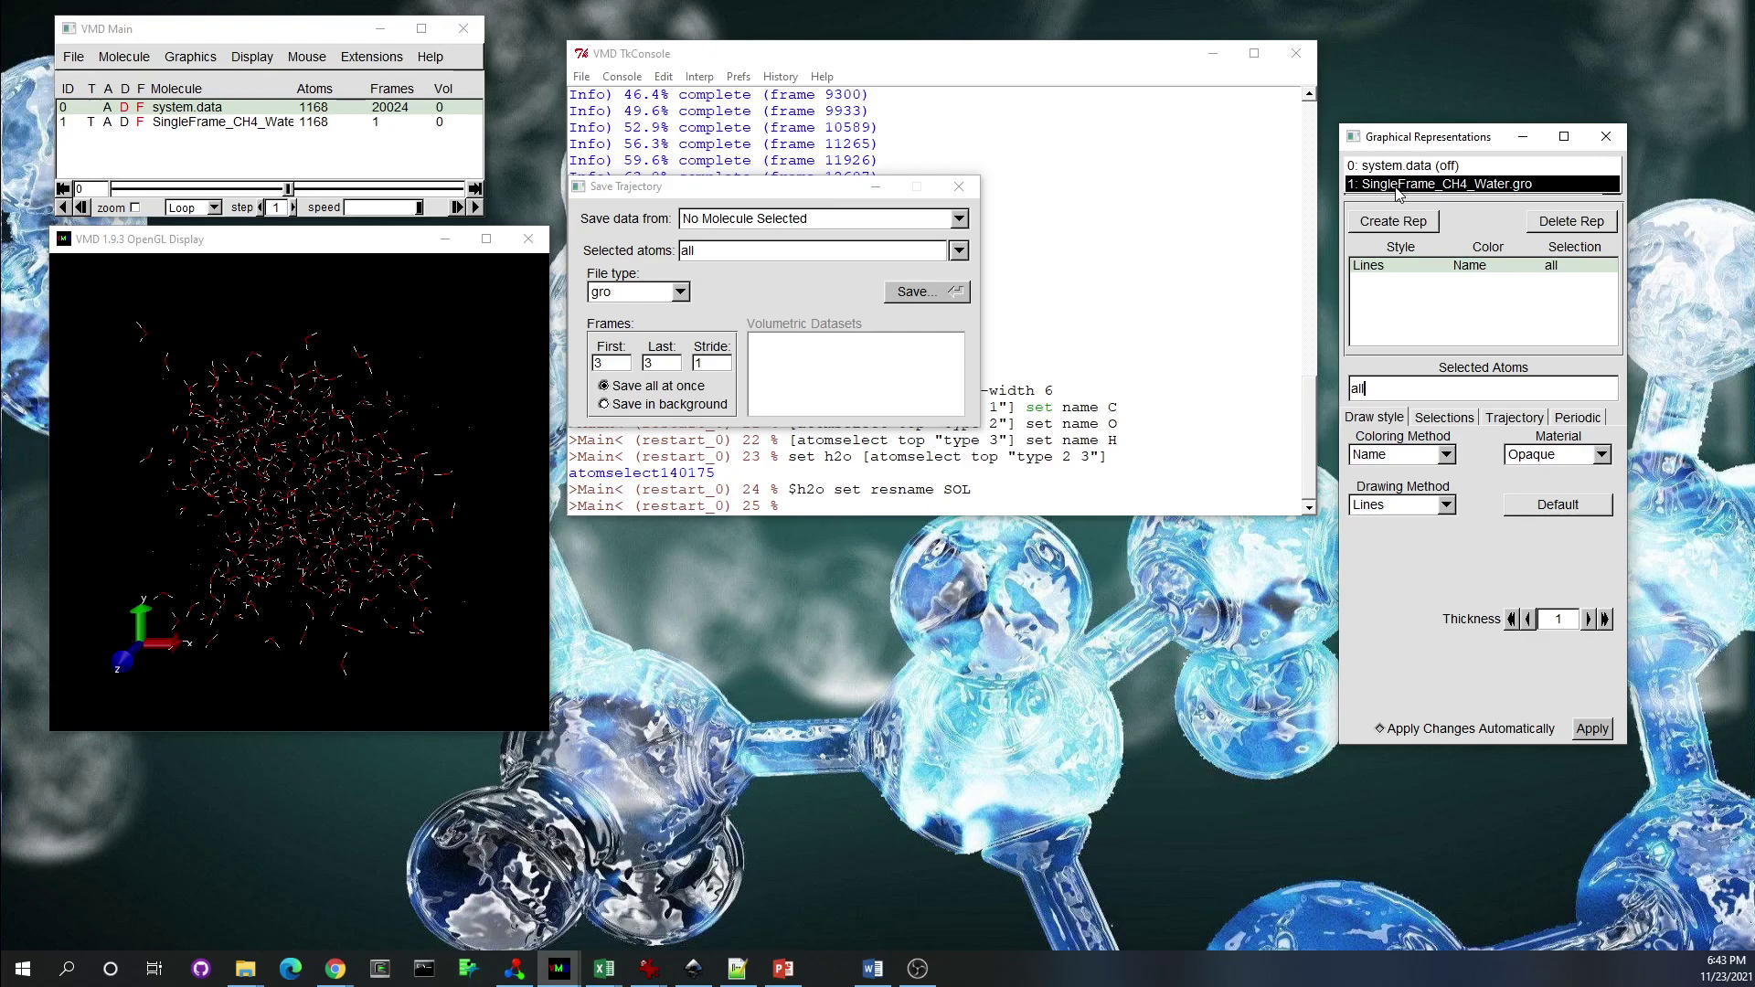
pyautogui.click(1398, 188)
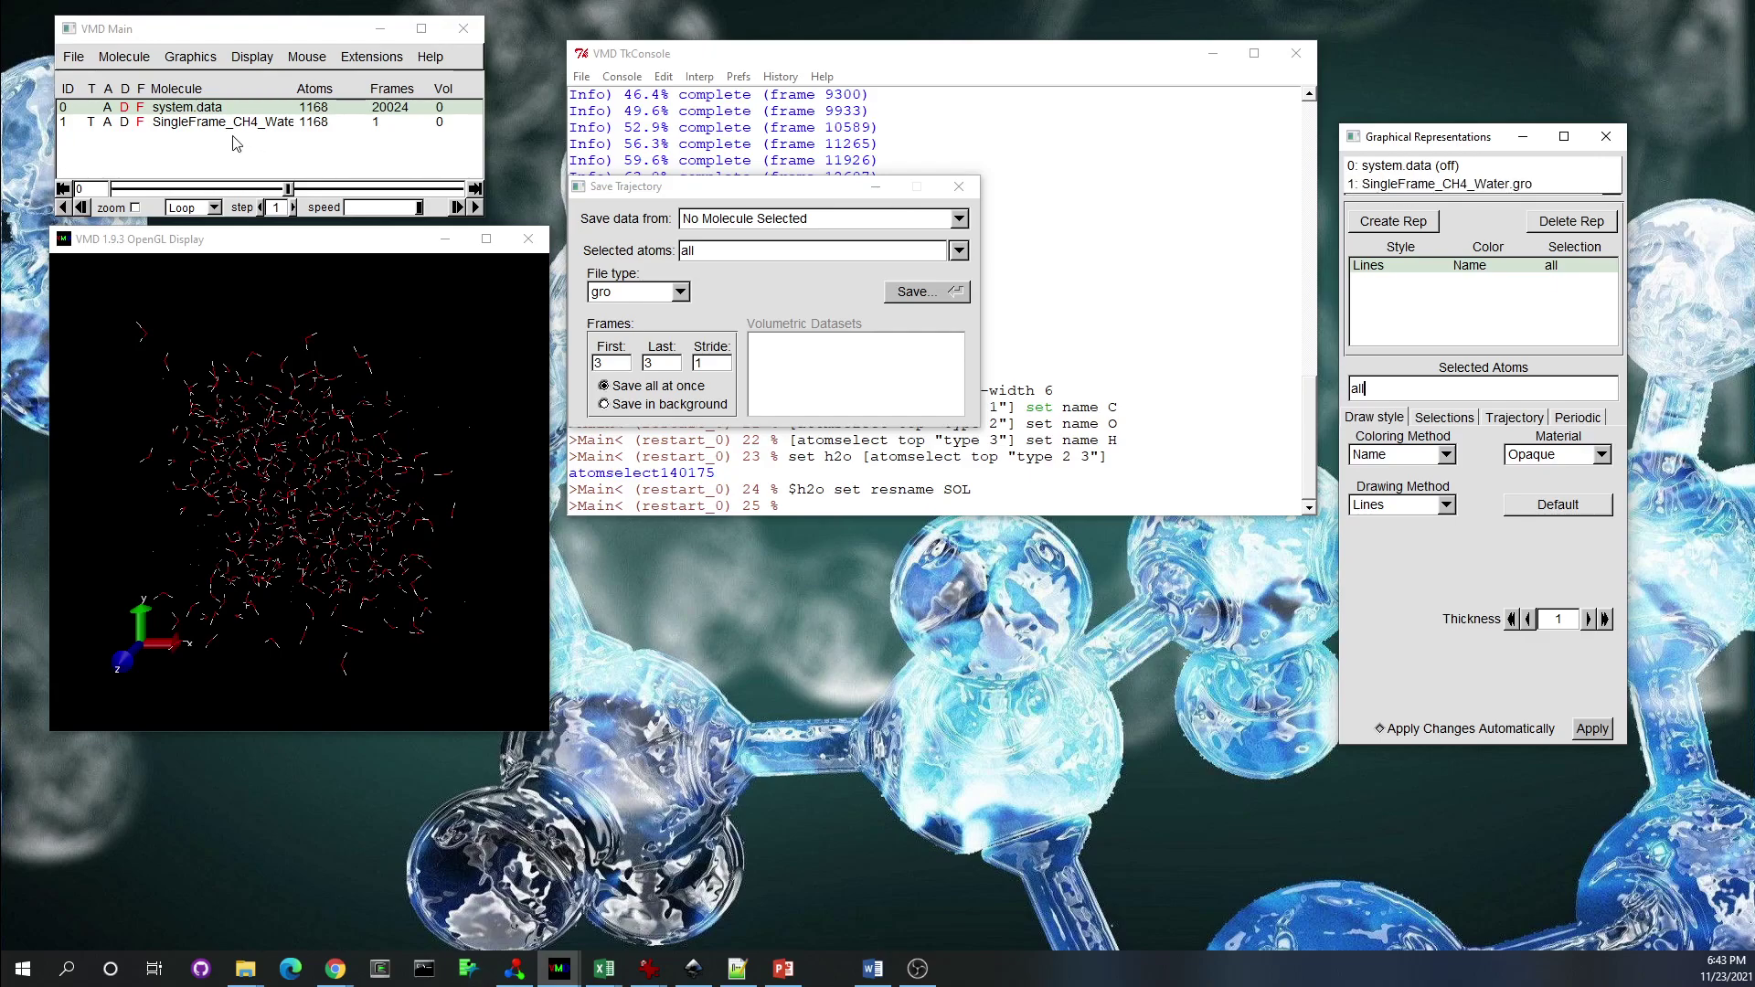
pyautogui.click(1392, 222)
pyautogui.click(1399, 504)
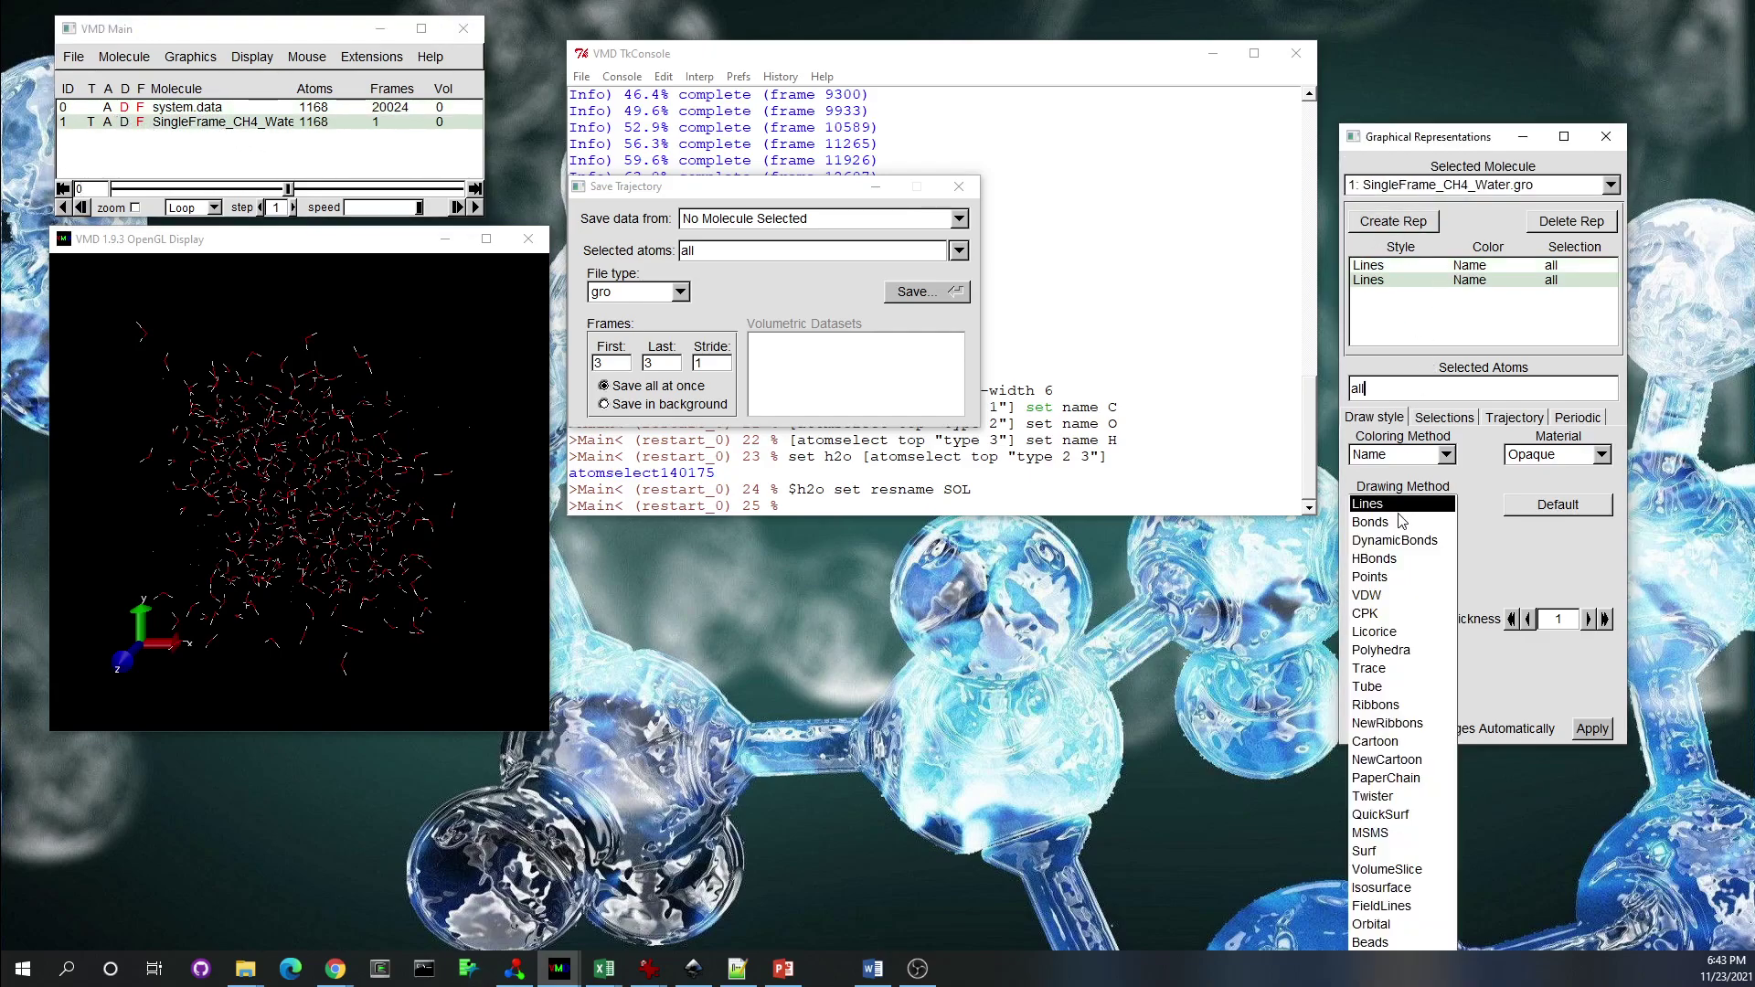
pyautogui.click(1374, 558)
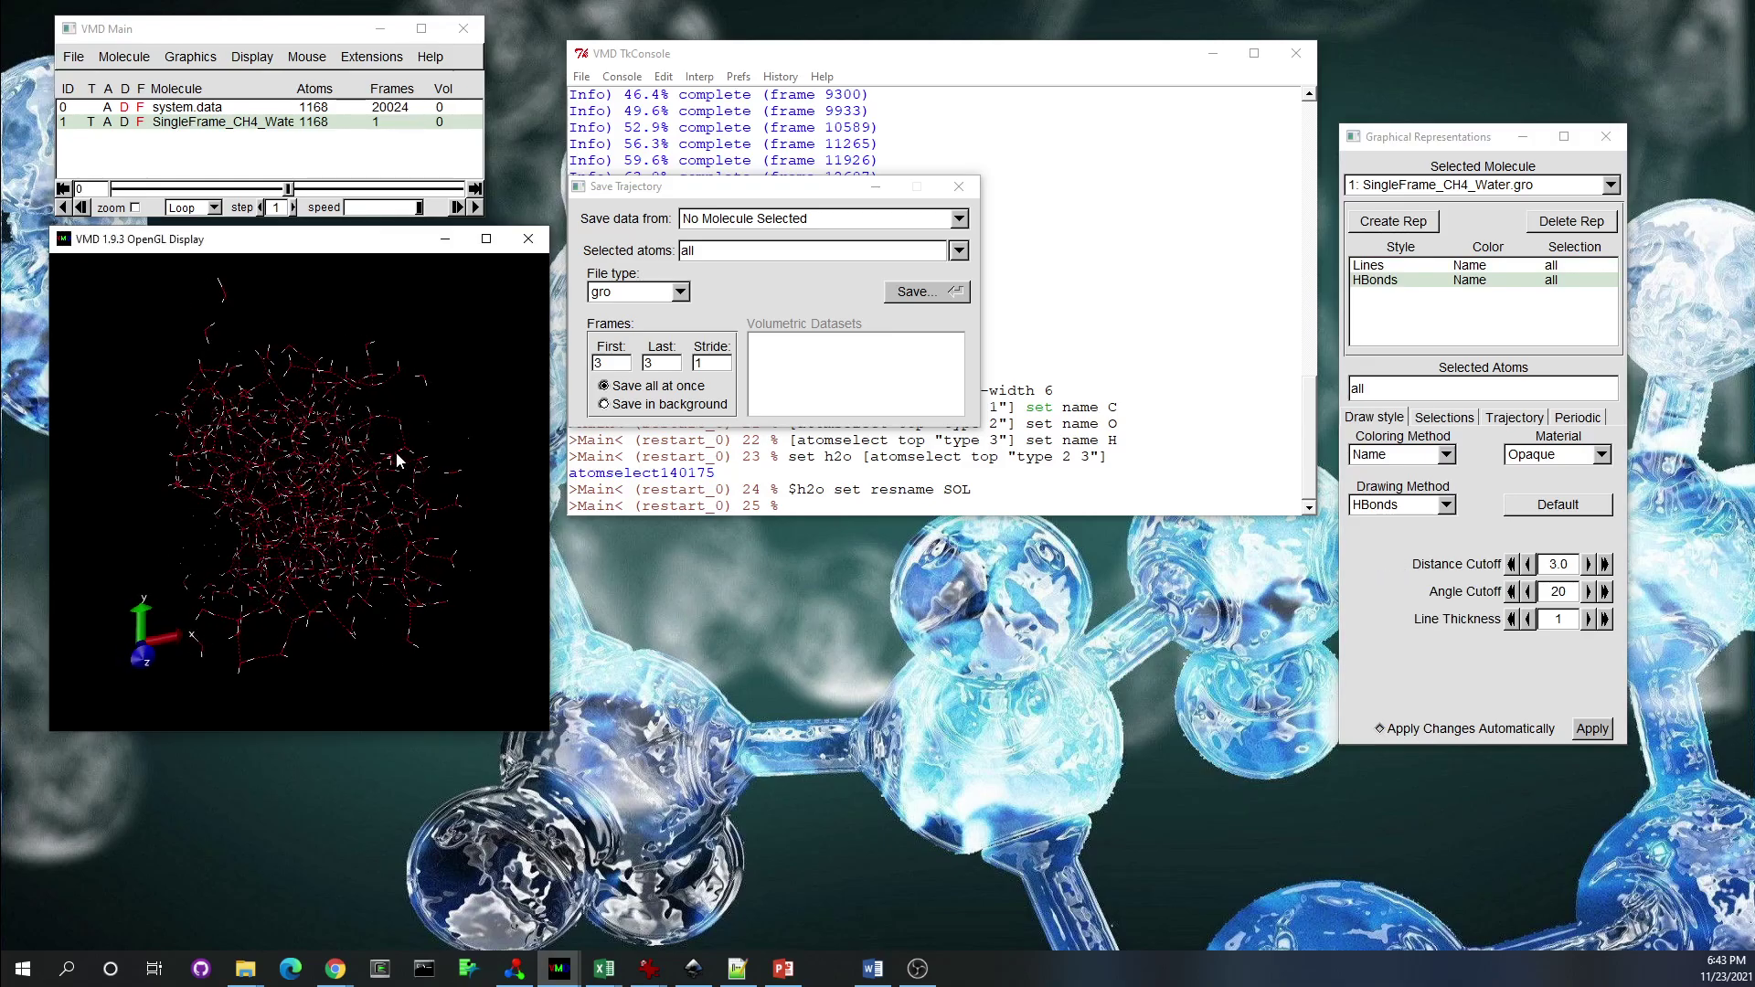
# Colour the HBonds representation by ColorID 19, green2
pyautogui.moveTo(399, 460); pyautogui.dragTo(348, 464)
pyautogui.click(1445, 454)
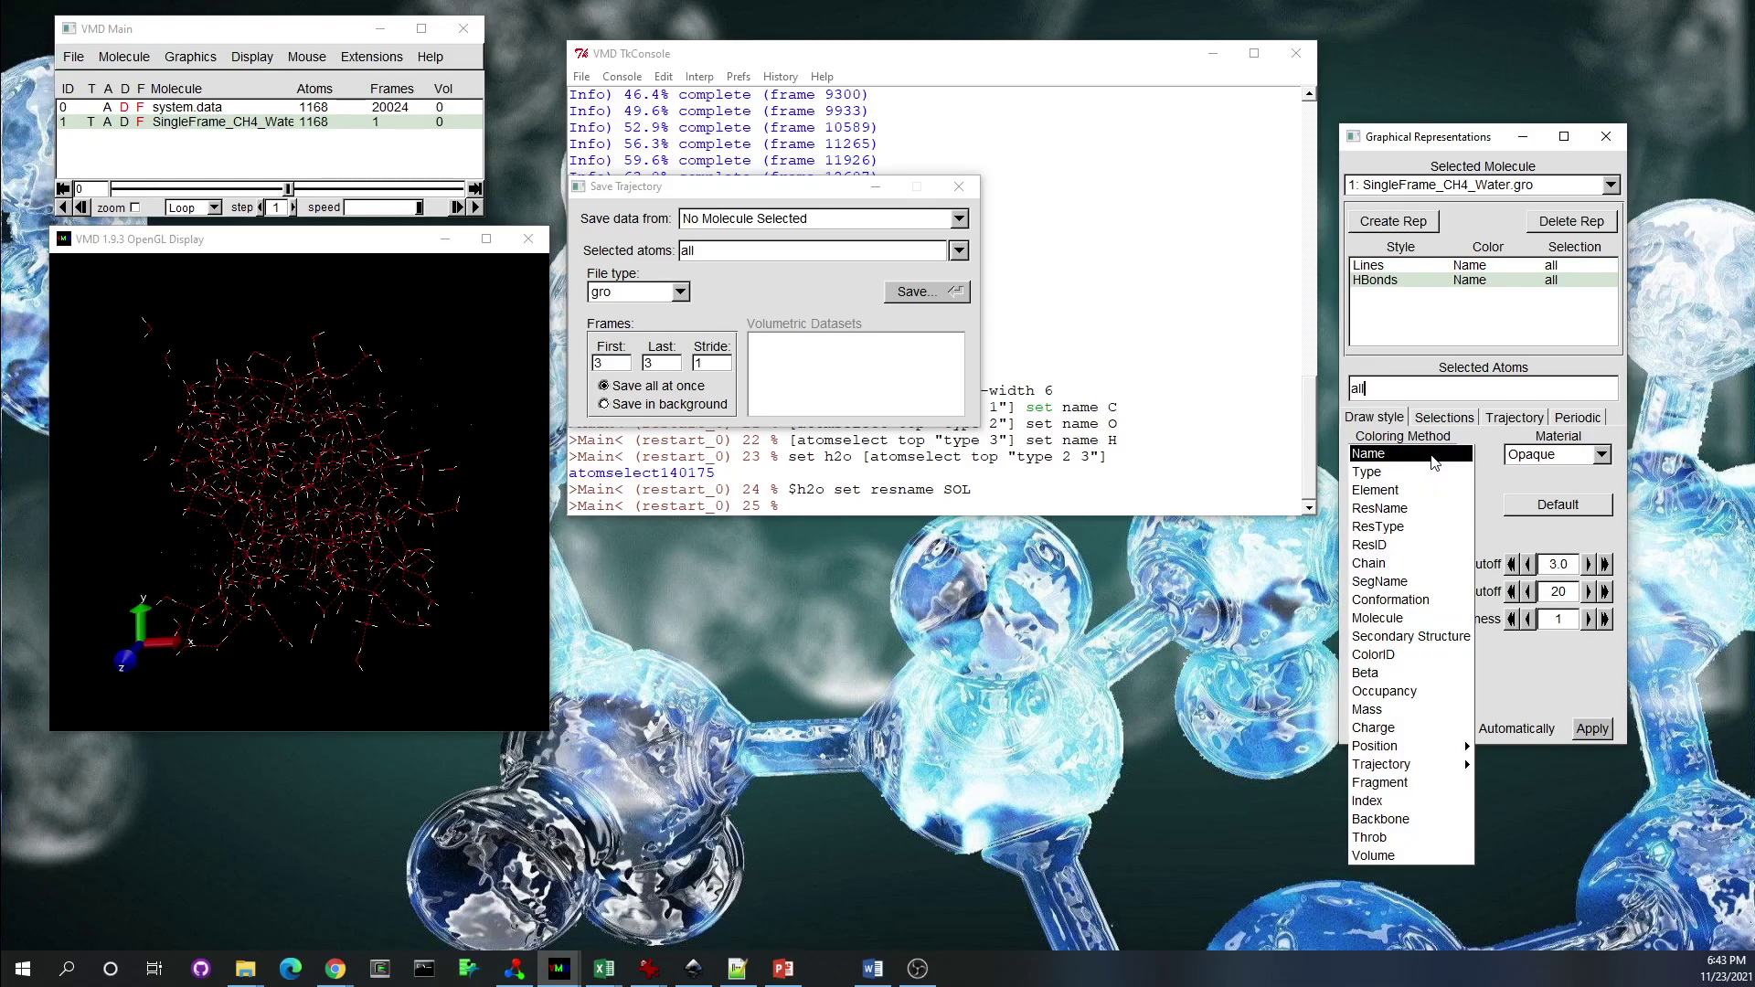
pyautogui.click(1393, 654)
pyautogui.click(1499, 454)
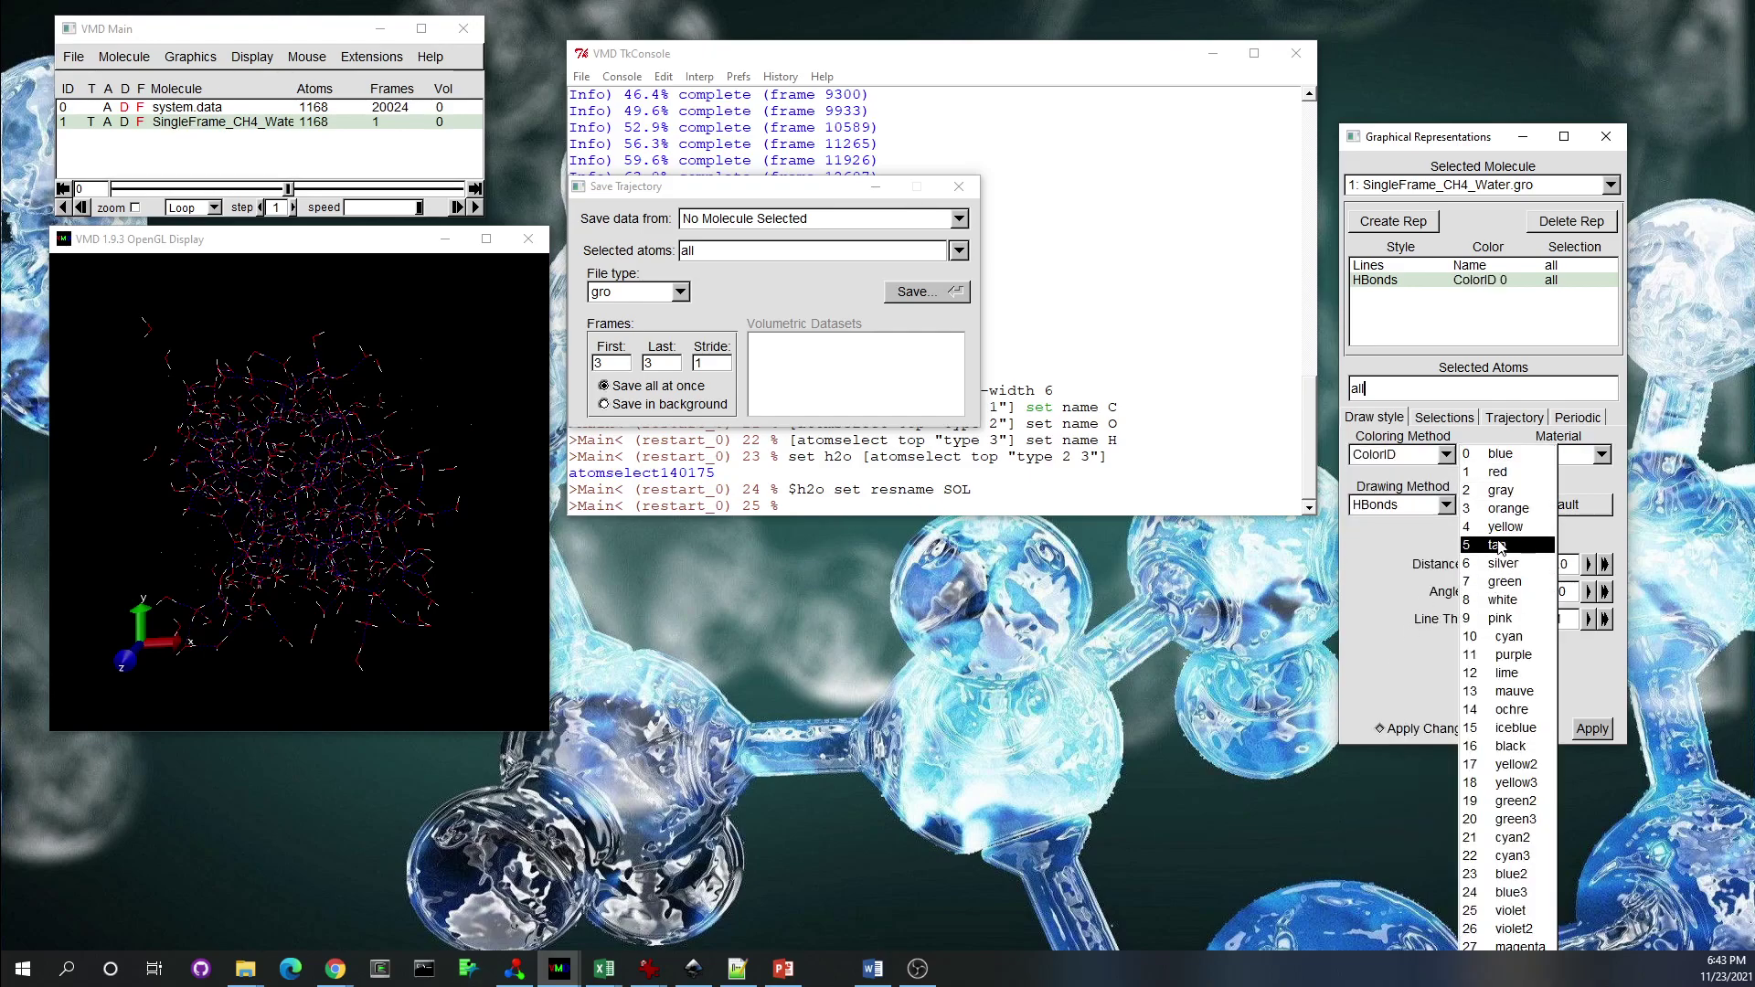
pyautogui.click(1498, 545)
pyautogui.click(1489, 456)
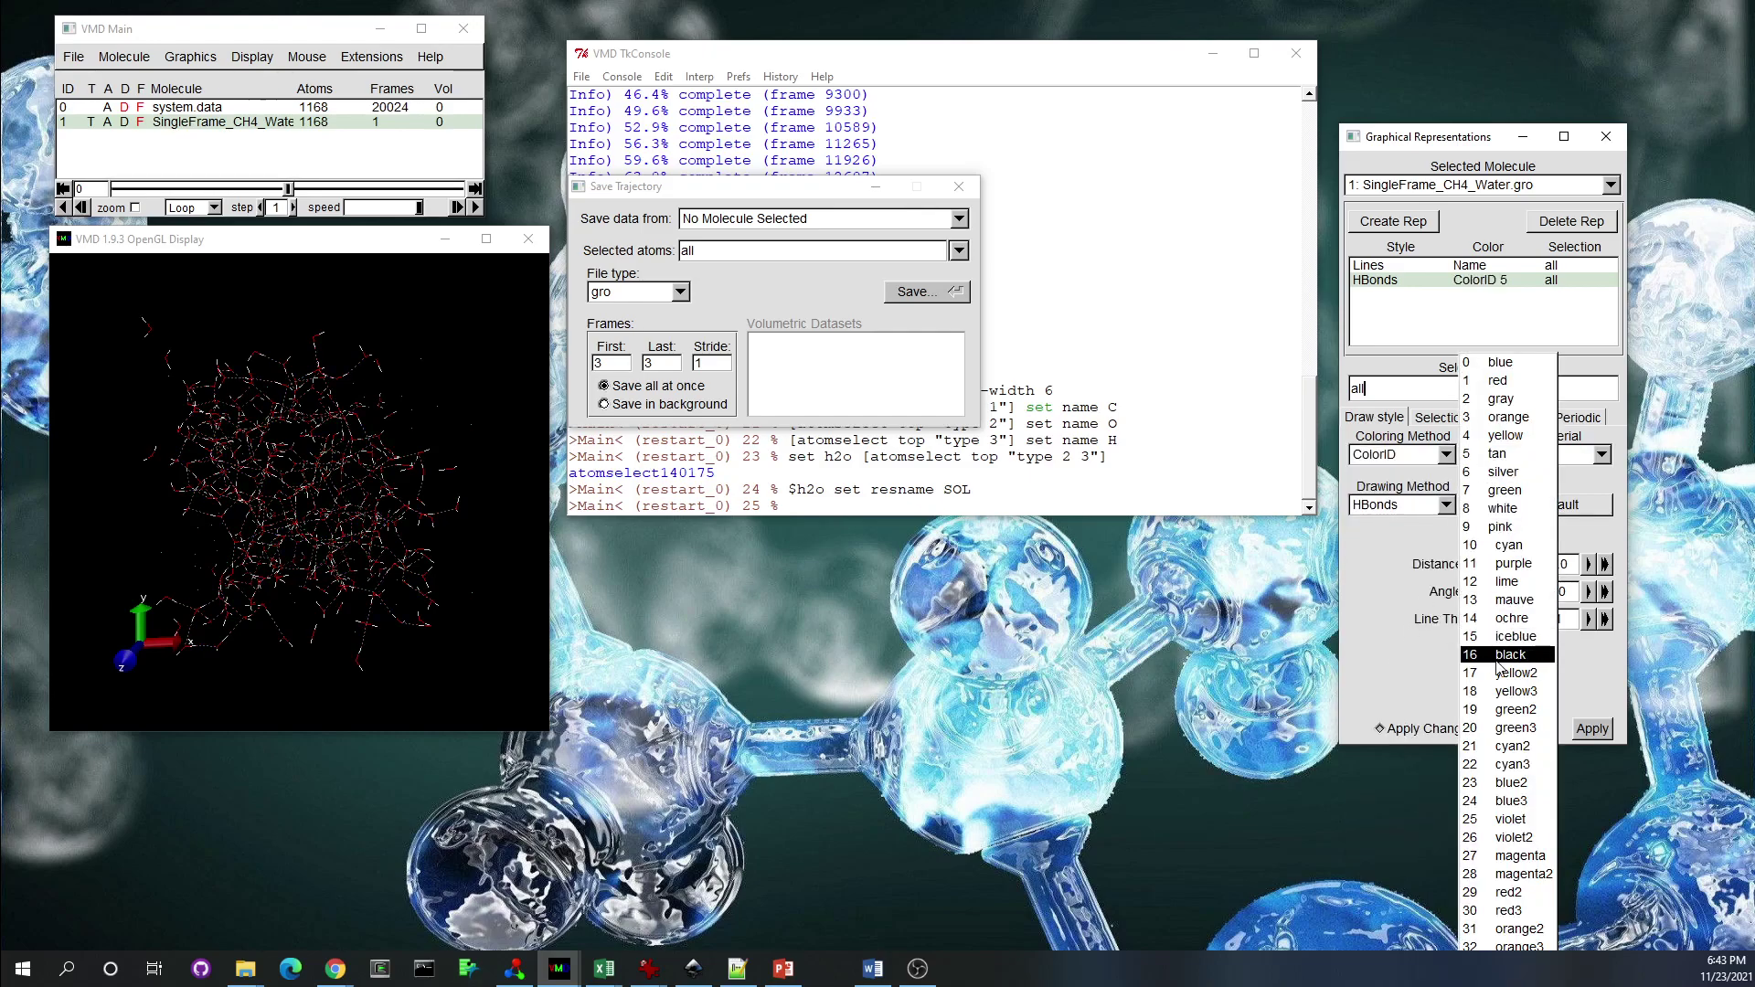
pyautogui.click(1499, 713)
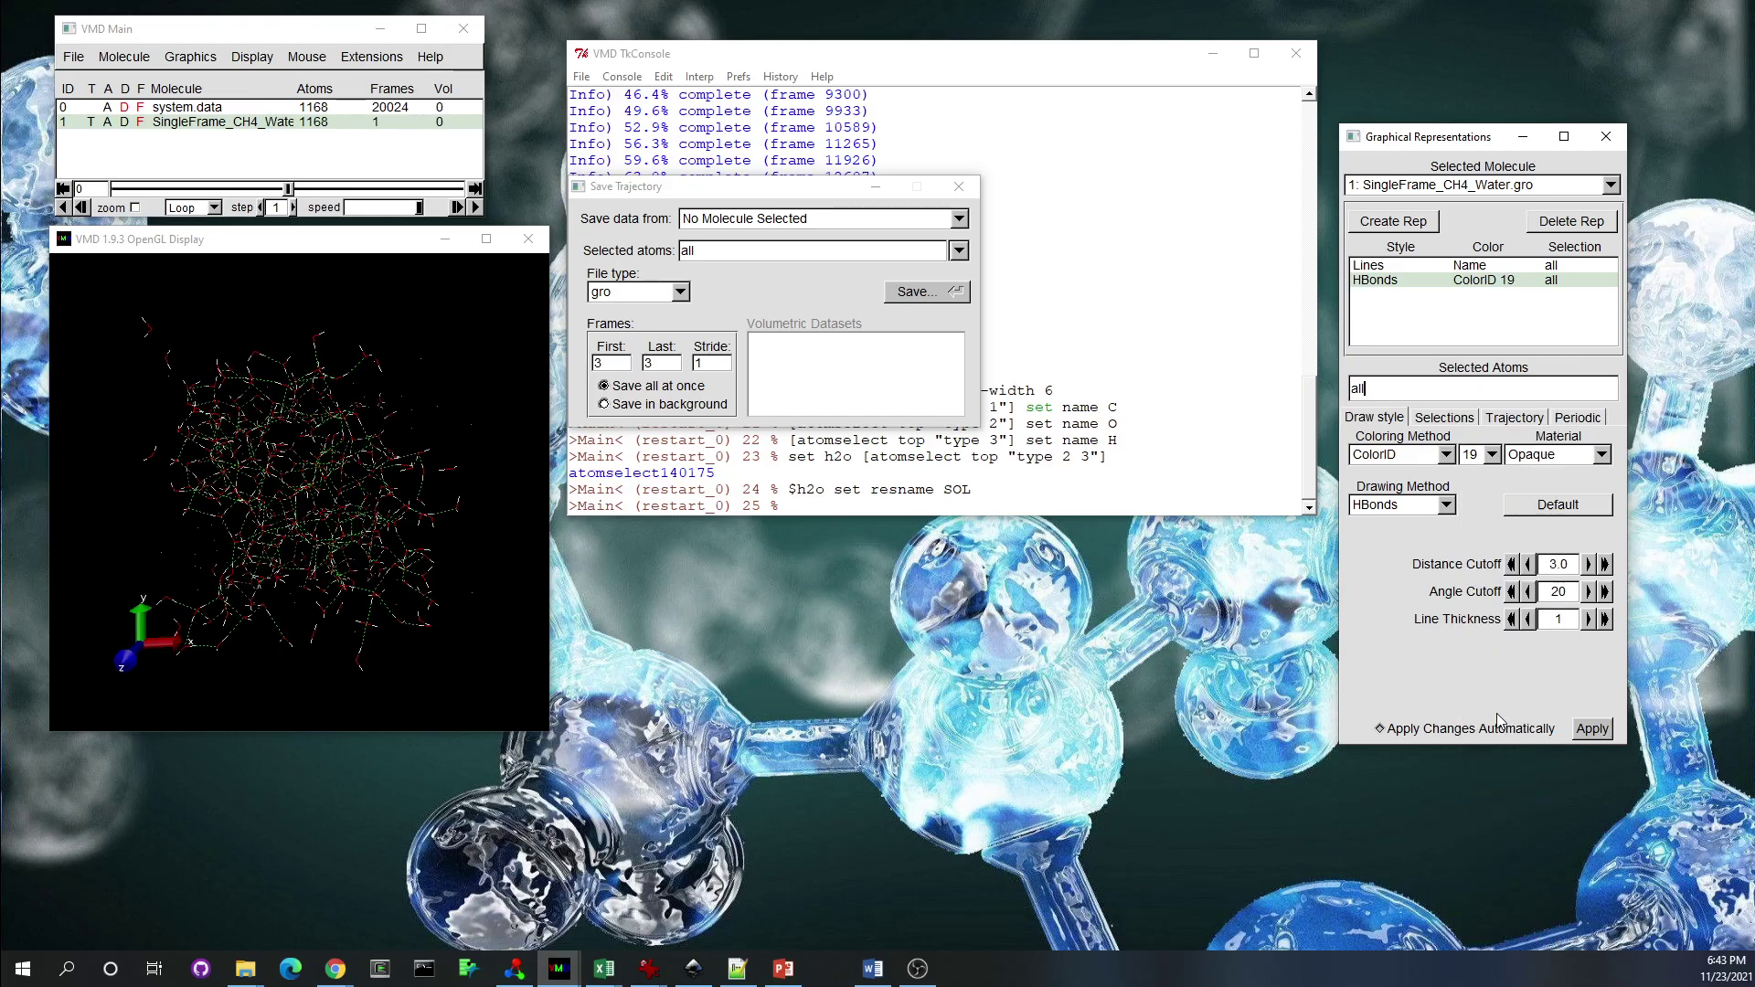
pyautogui.moveTo(388, 521); pyautogui.dragTo(436, 470)
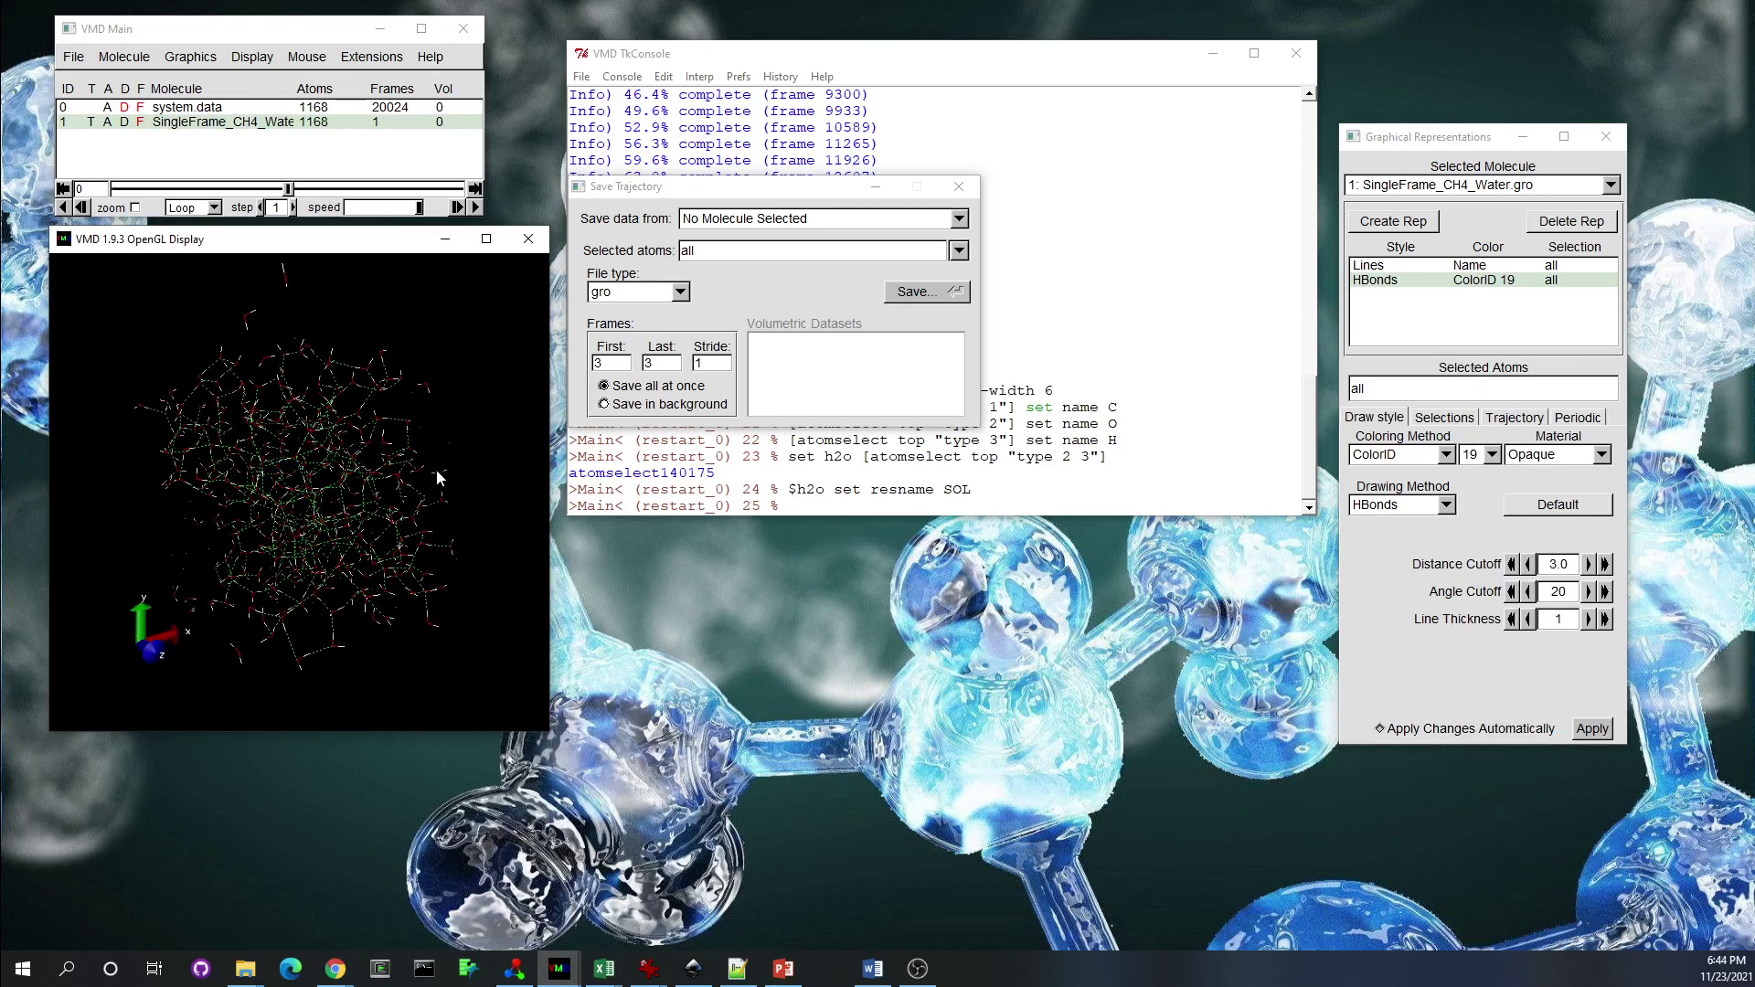
pyautogui.click(1419, 267)
pyautogui.click(1415, 279)
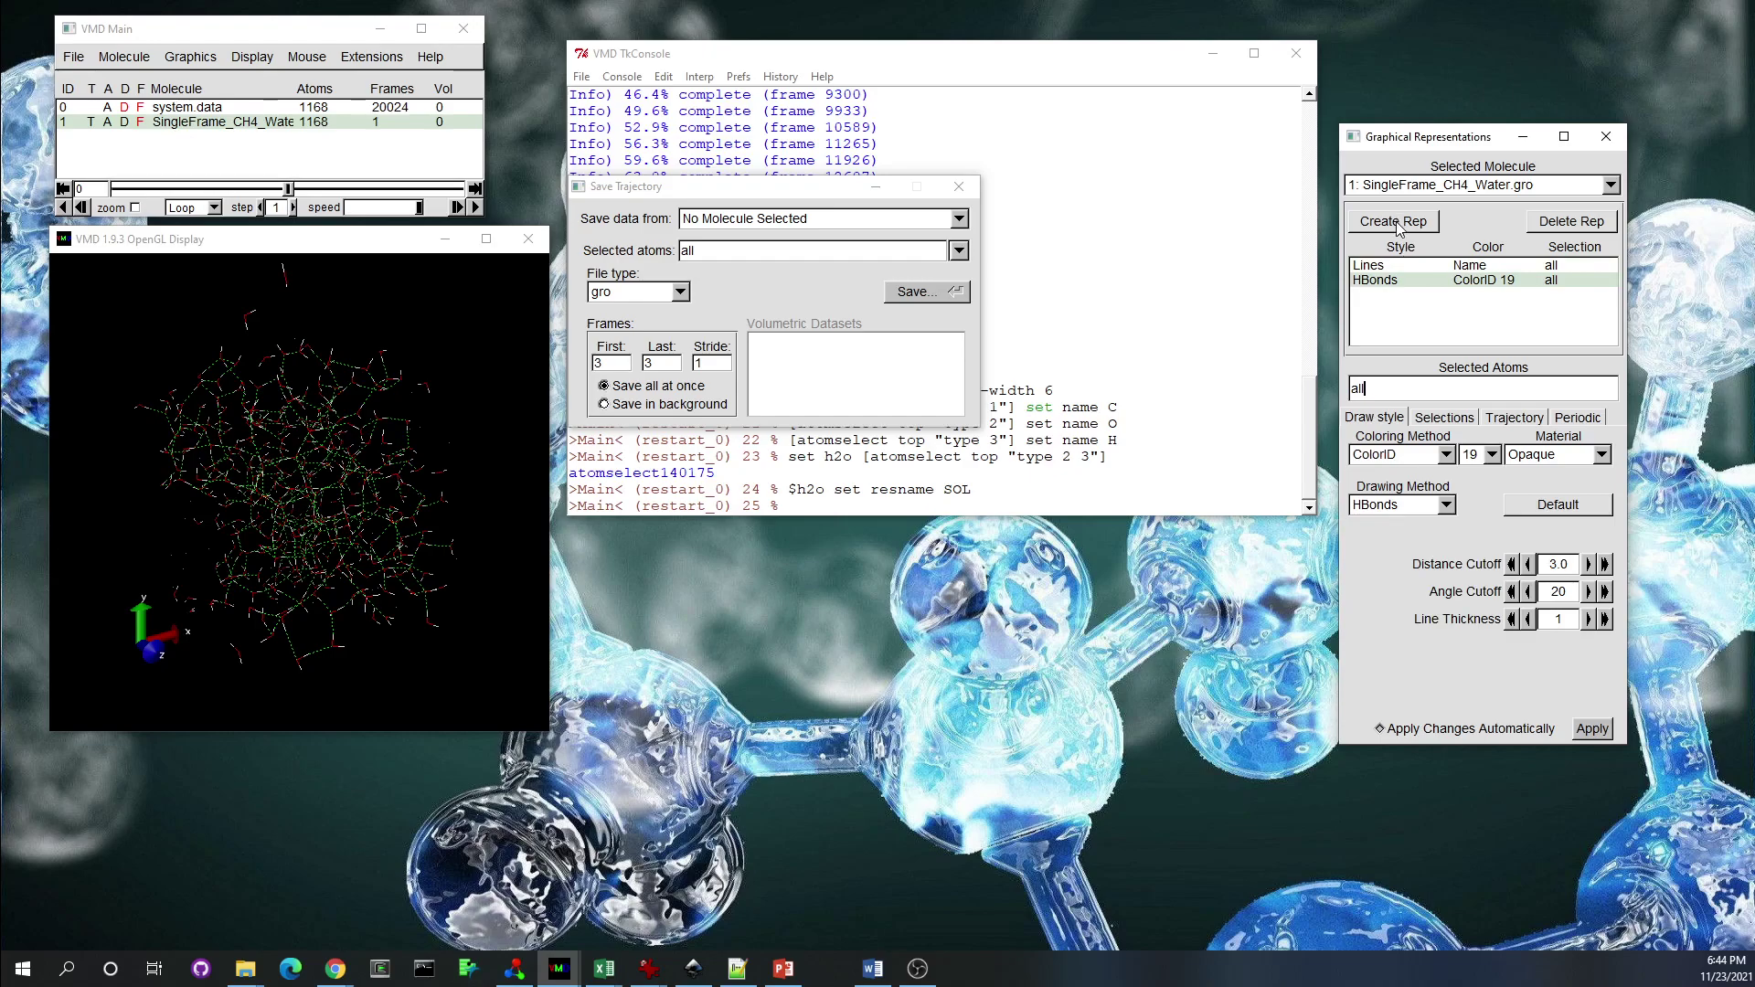
# Create a new representation with the atom selection 'type C'
pyautogui.click(1397, 225)
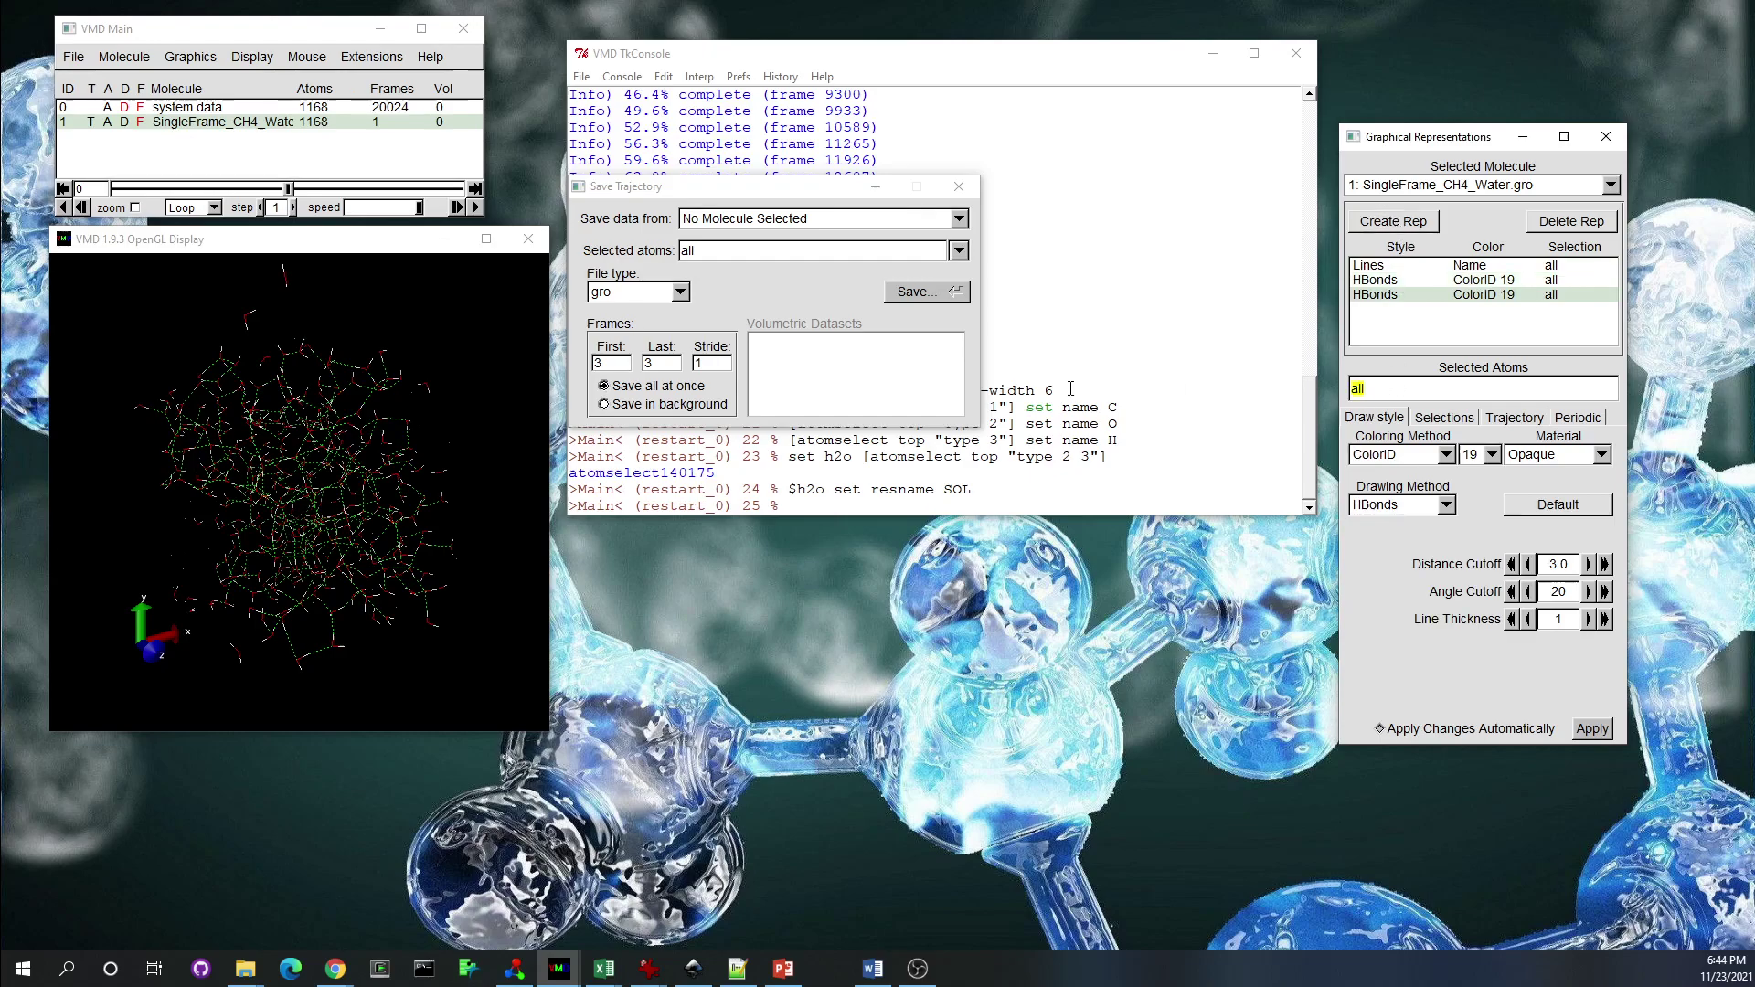
pyautogui.click(1437, 420)
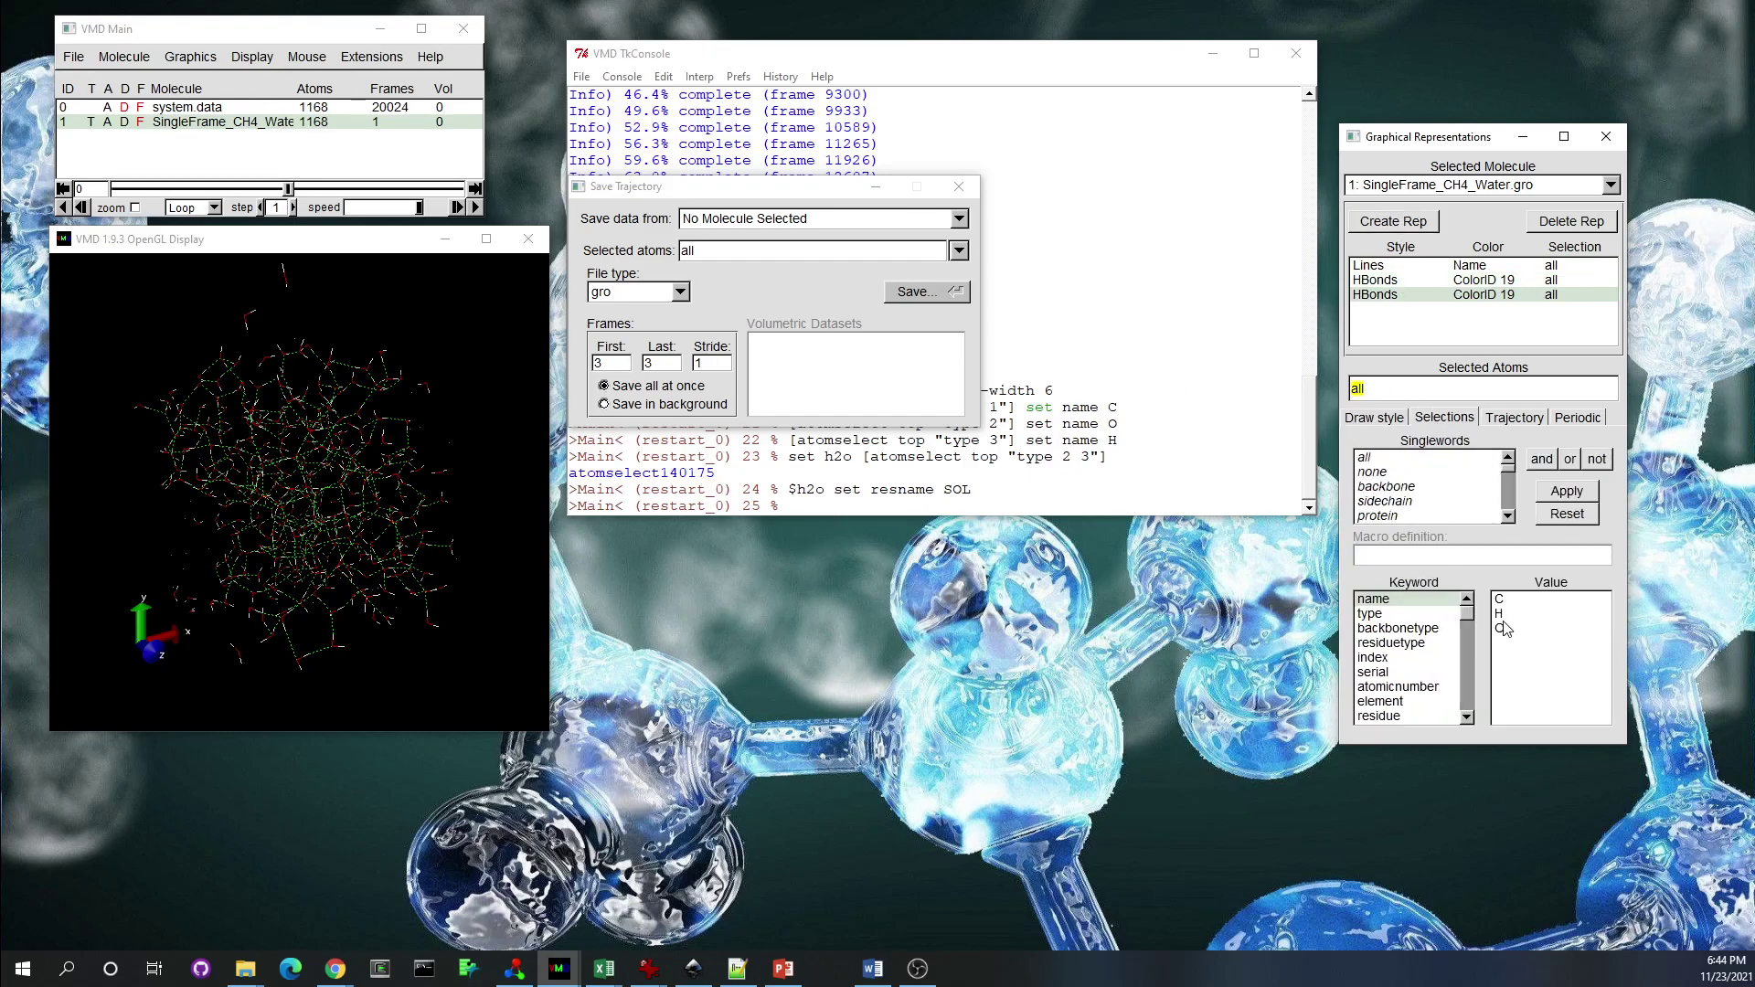
pyautogui.click(1412, 617)
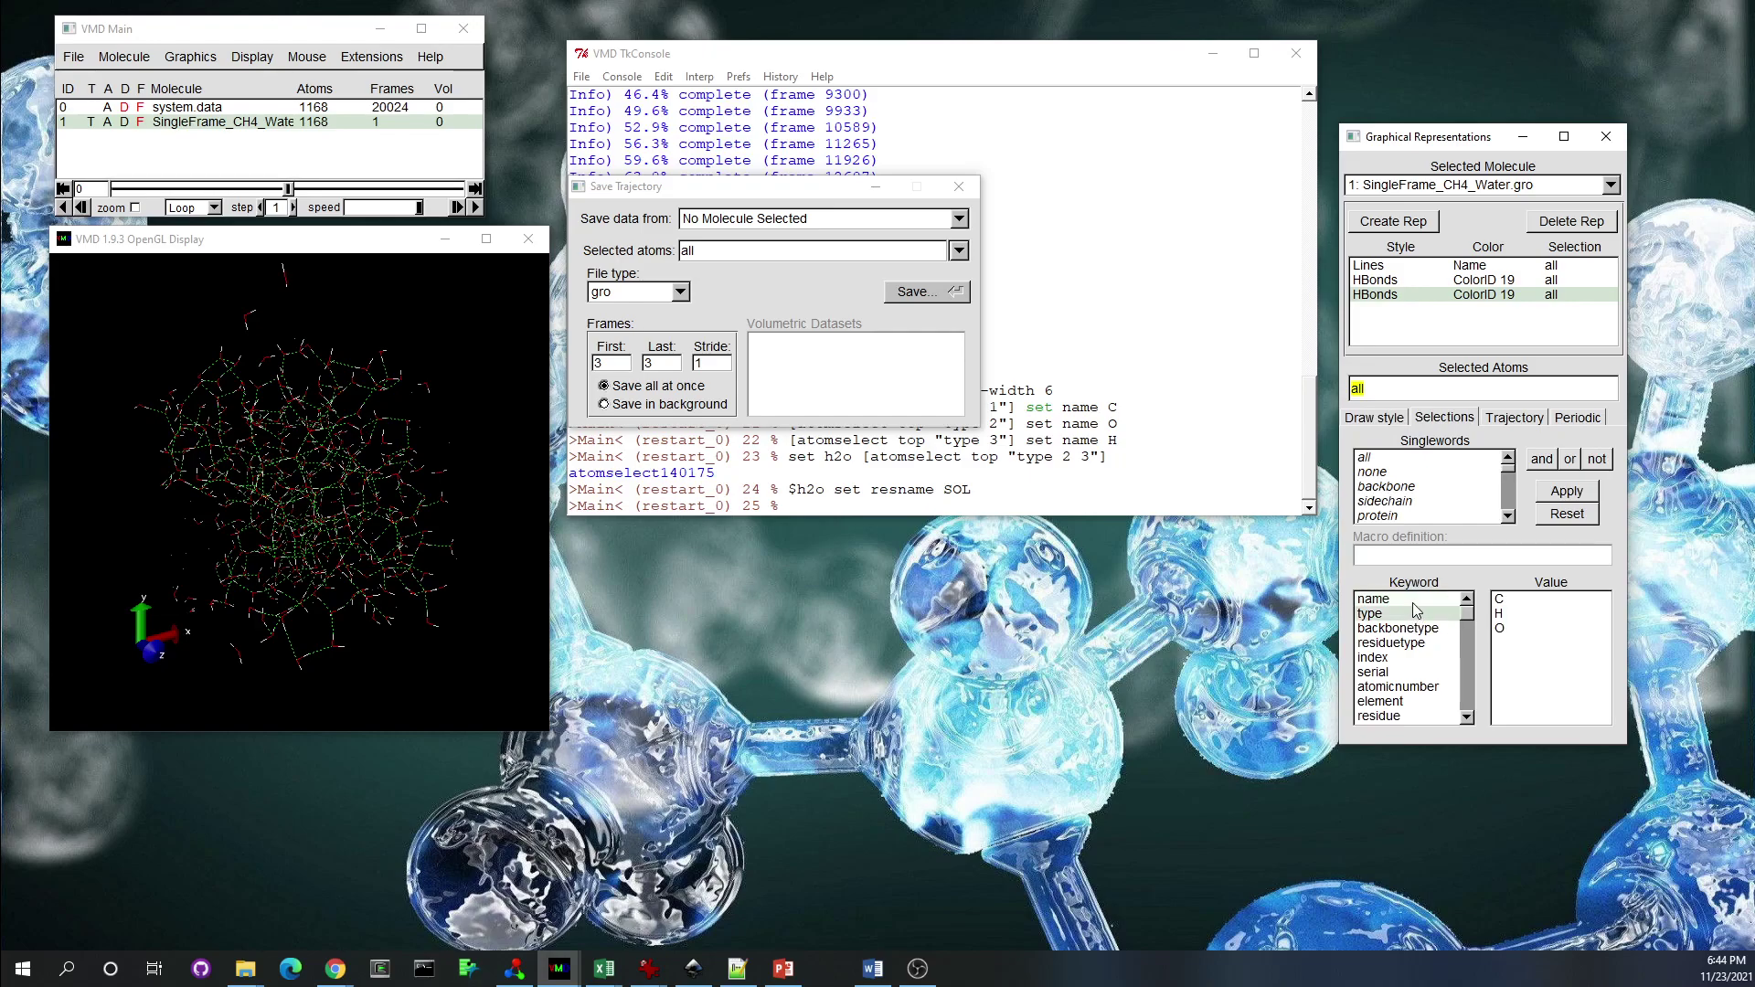
pyautogui.click(1517, 628)
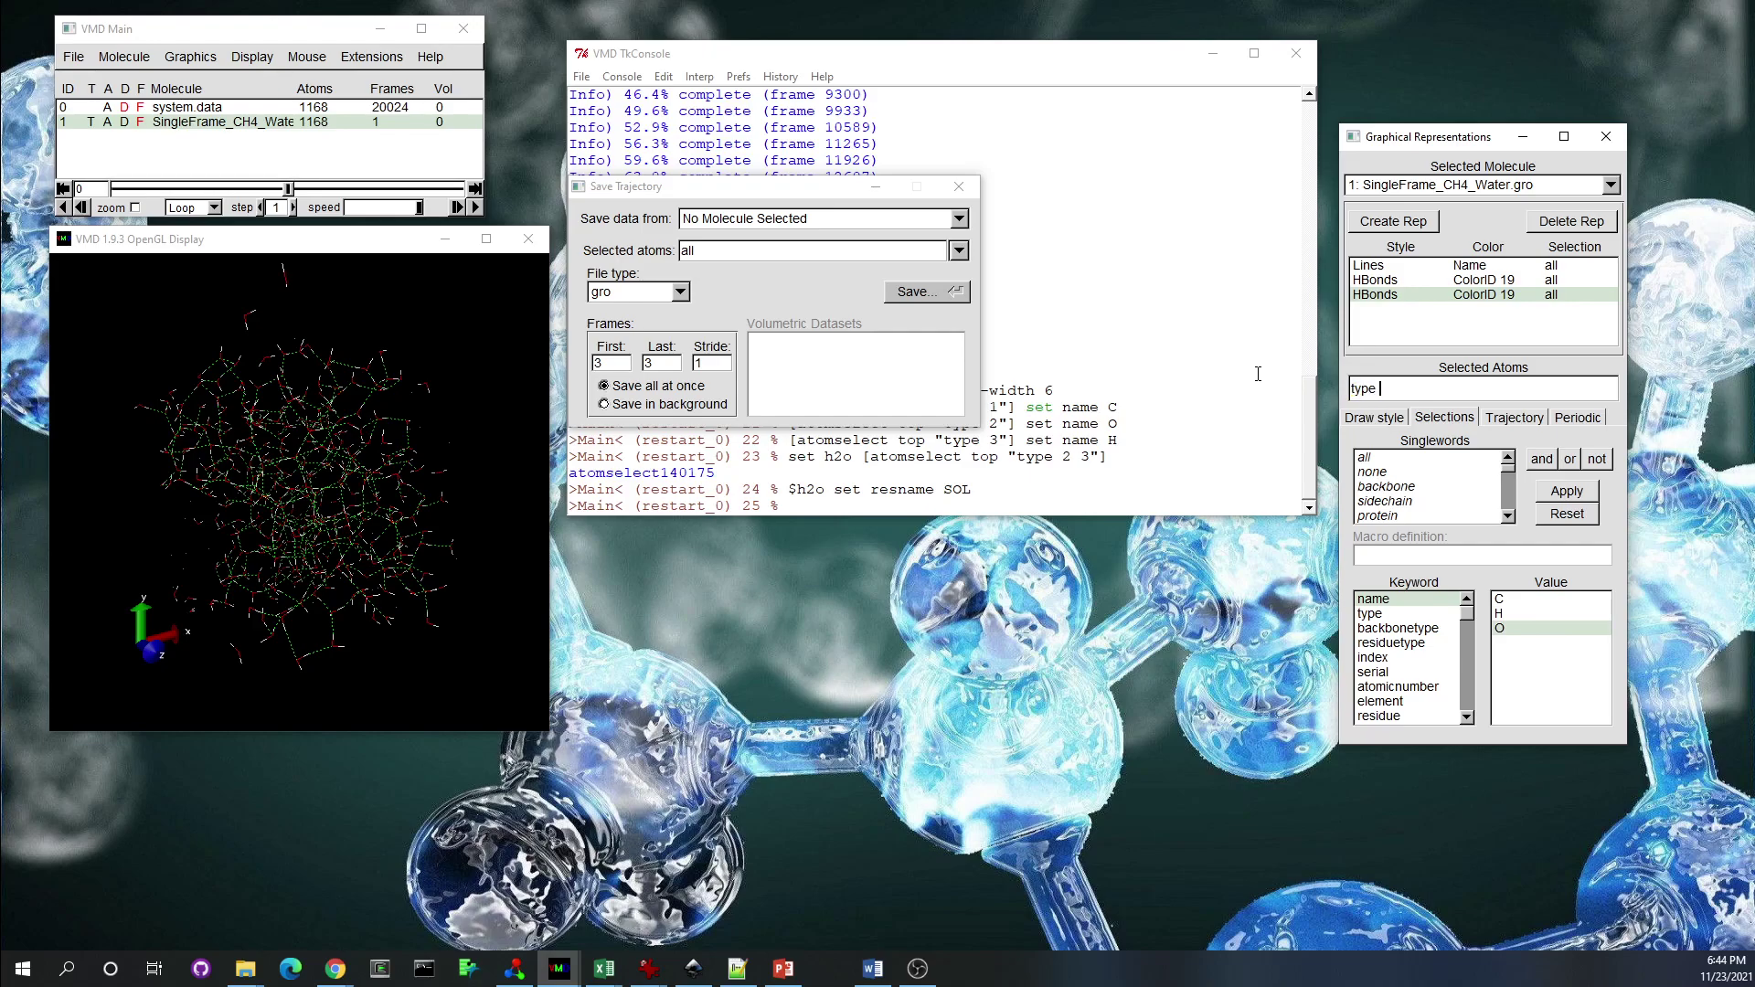
pyautogui.press('Return')
# Draw the type C atoms as CPK in orange2 (ColorID 31) and move the Save Trajectory window aside
pyautogui.click(1373, 418)
pyautogui.click(1439, 508)
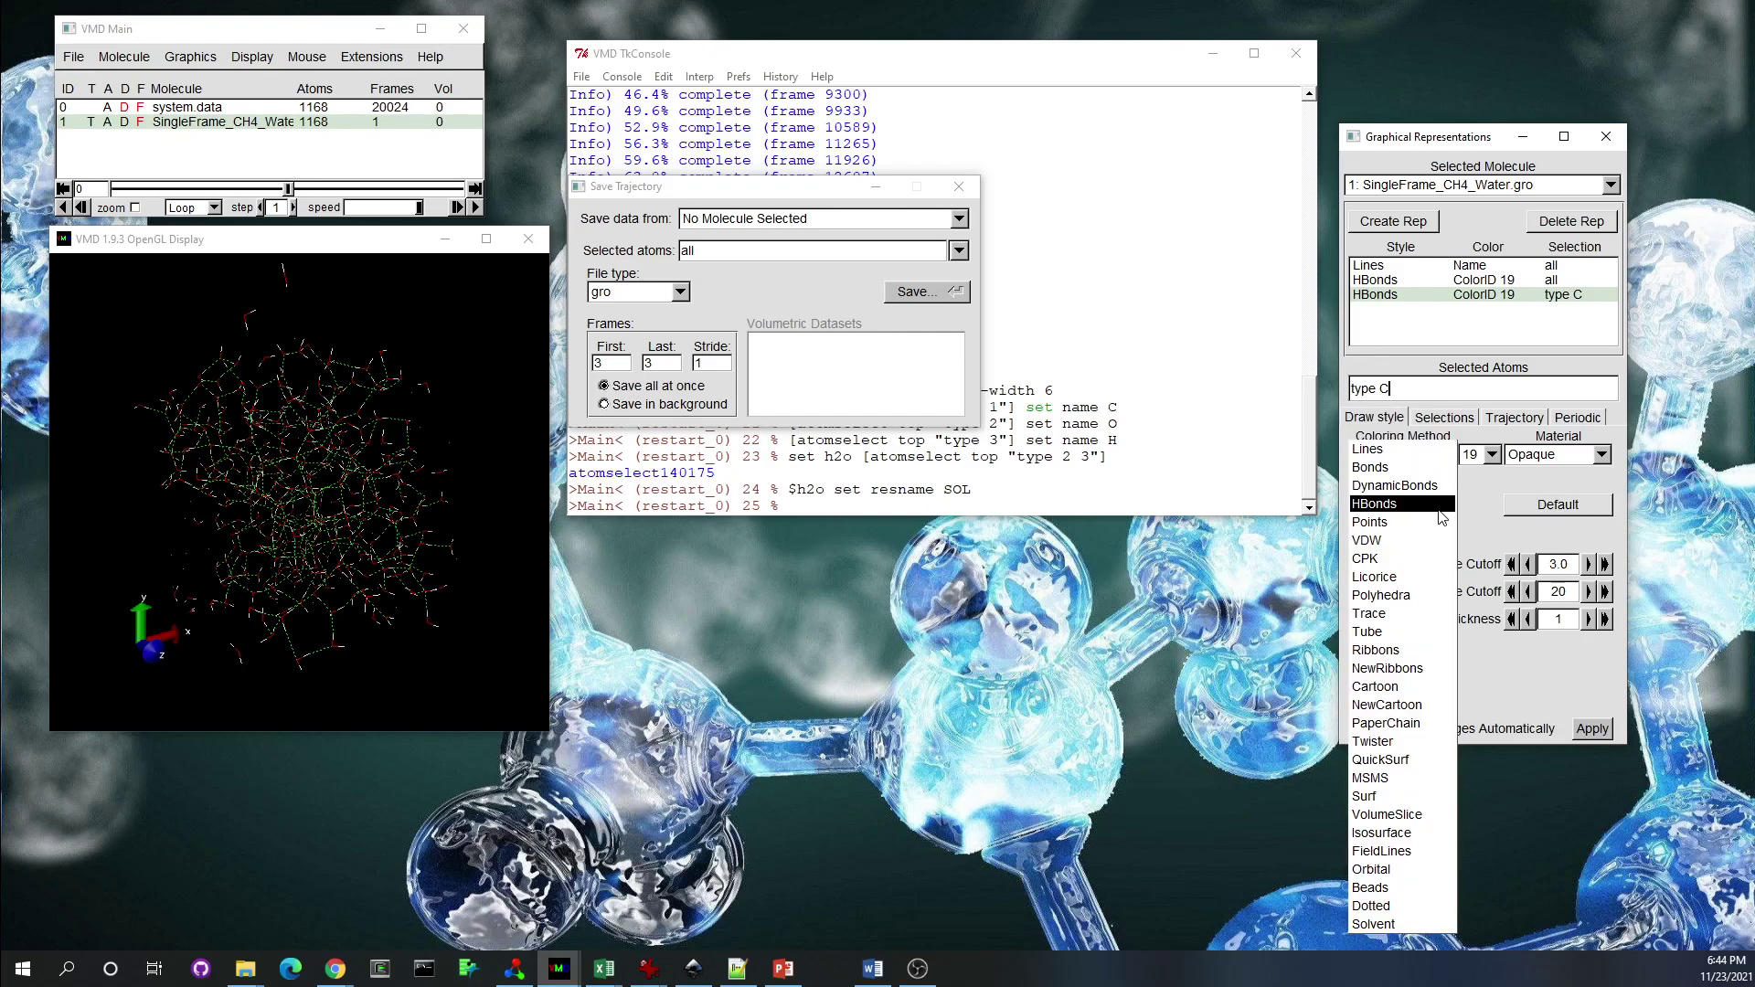
pyautogui.click(1400, 559)
pyautogui.click(1492, 455)
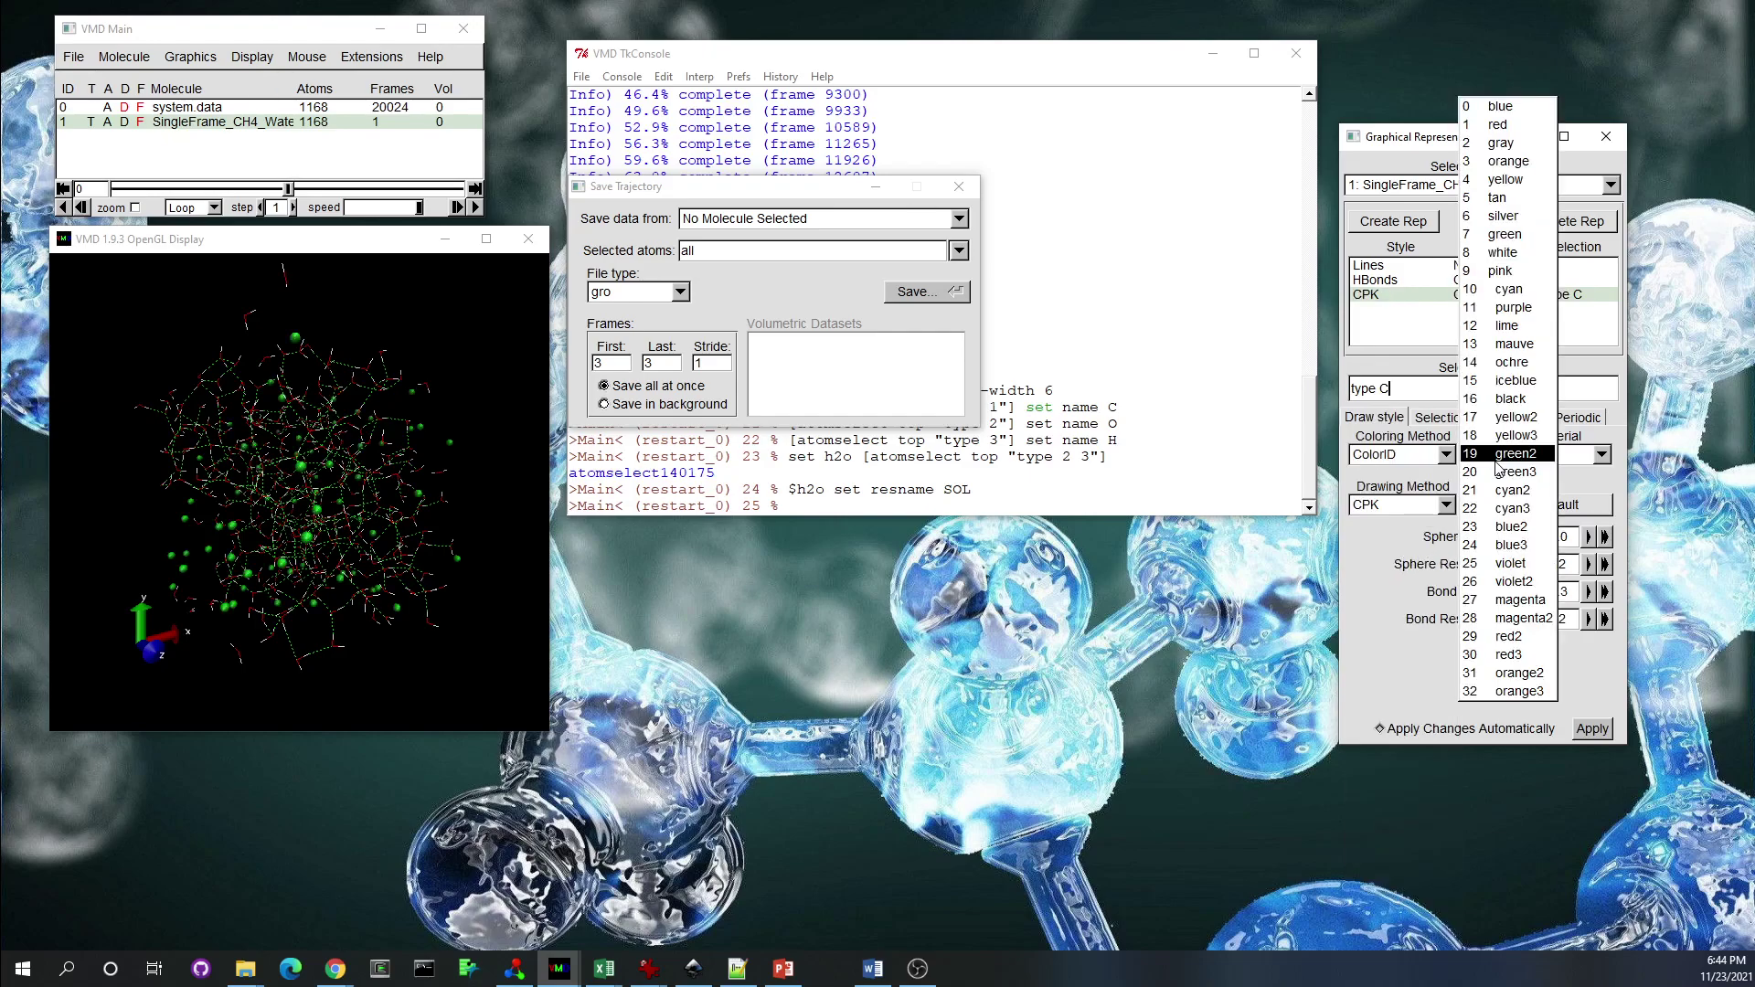
pyautogui.click(1517, 673)
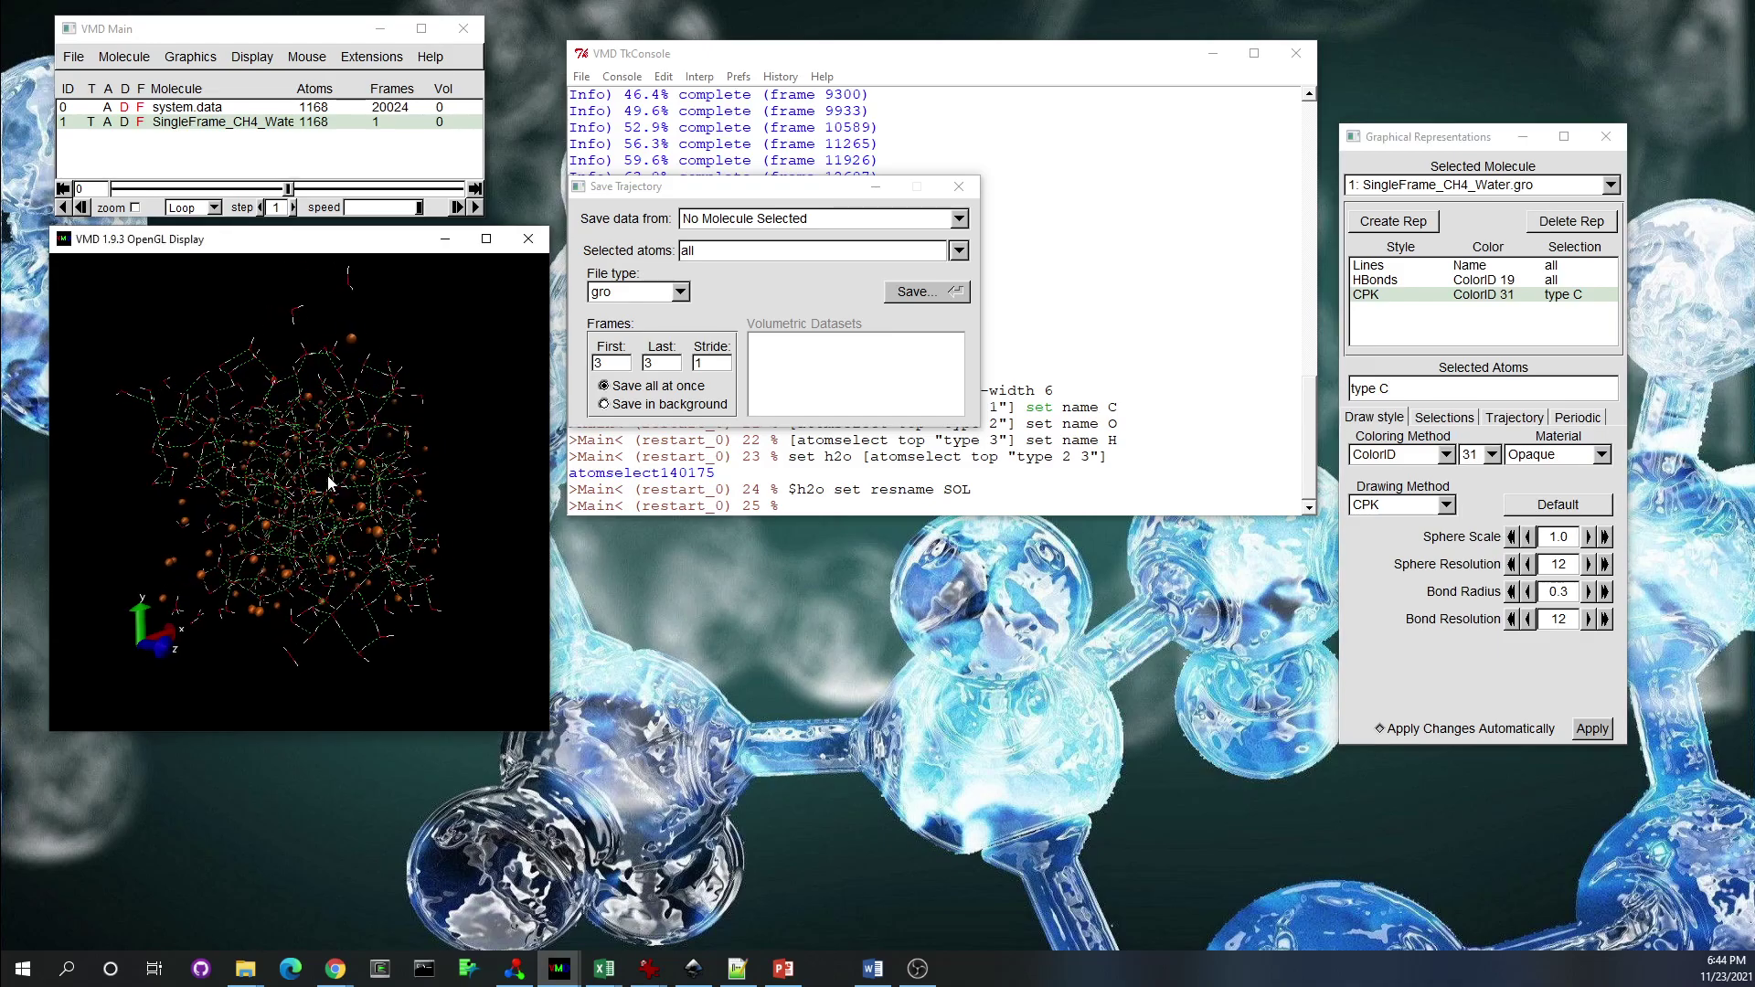
pyautogui.moveTo(327, 475); pyautogui.dragTo(165, 523)
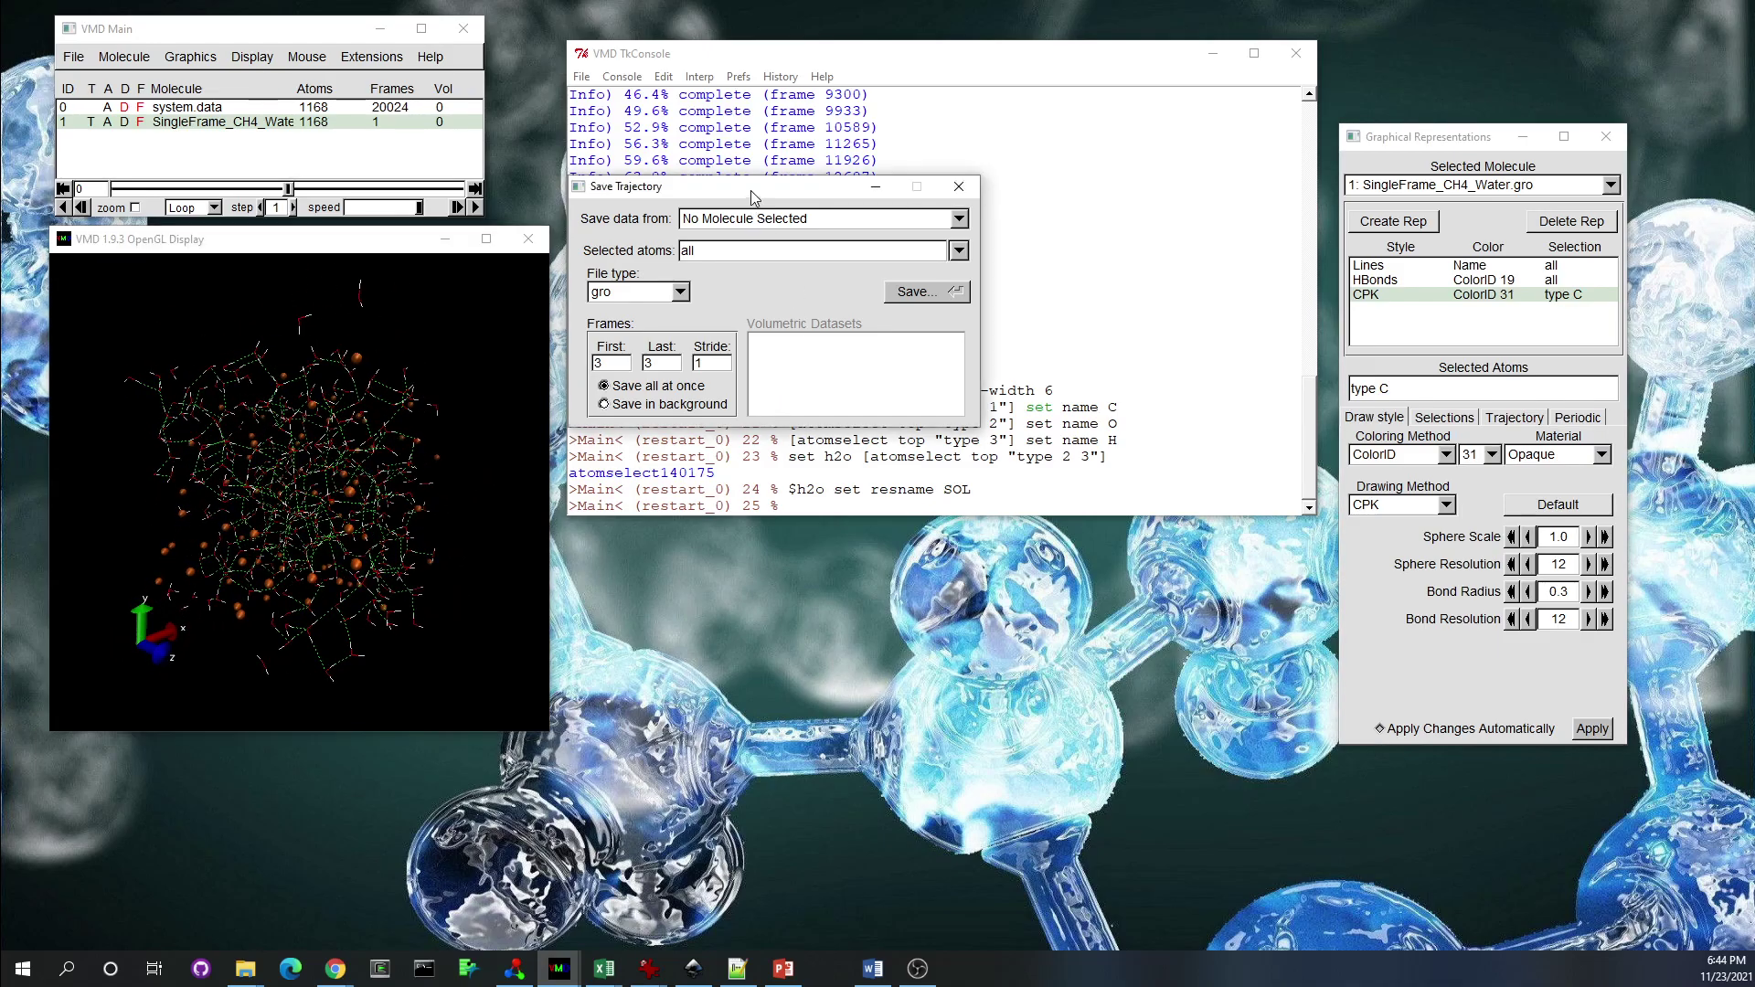
pyautogui.moveTo(750, 190); pyautogui.dragTo(976, 565)
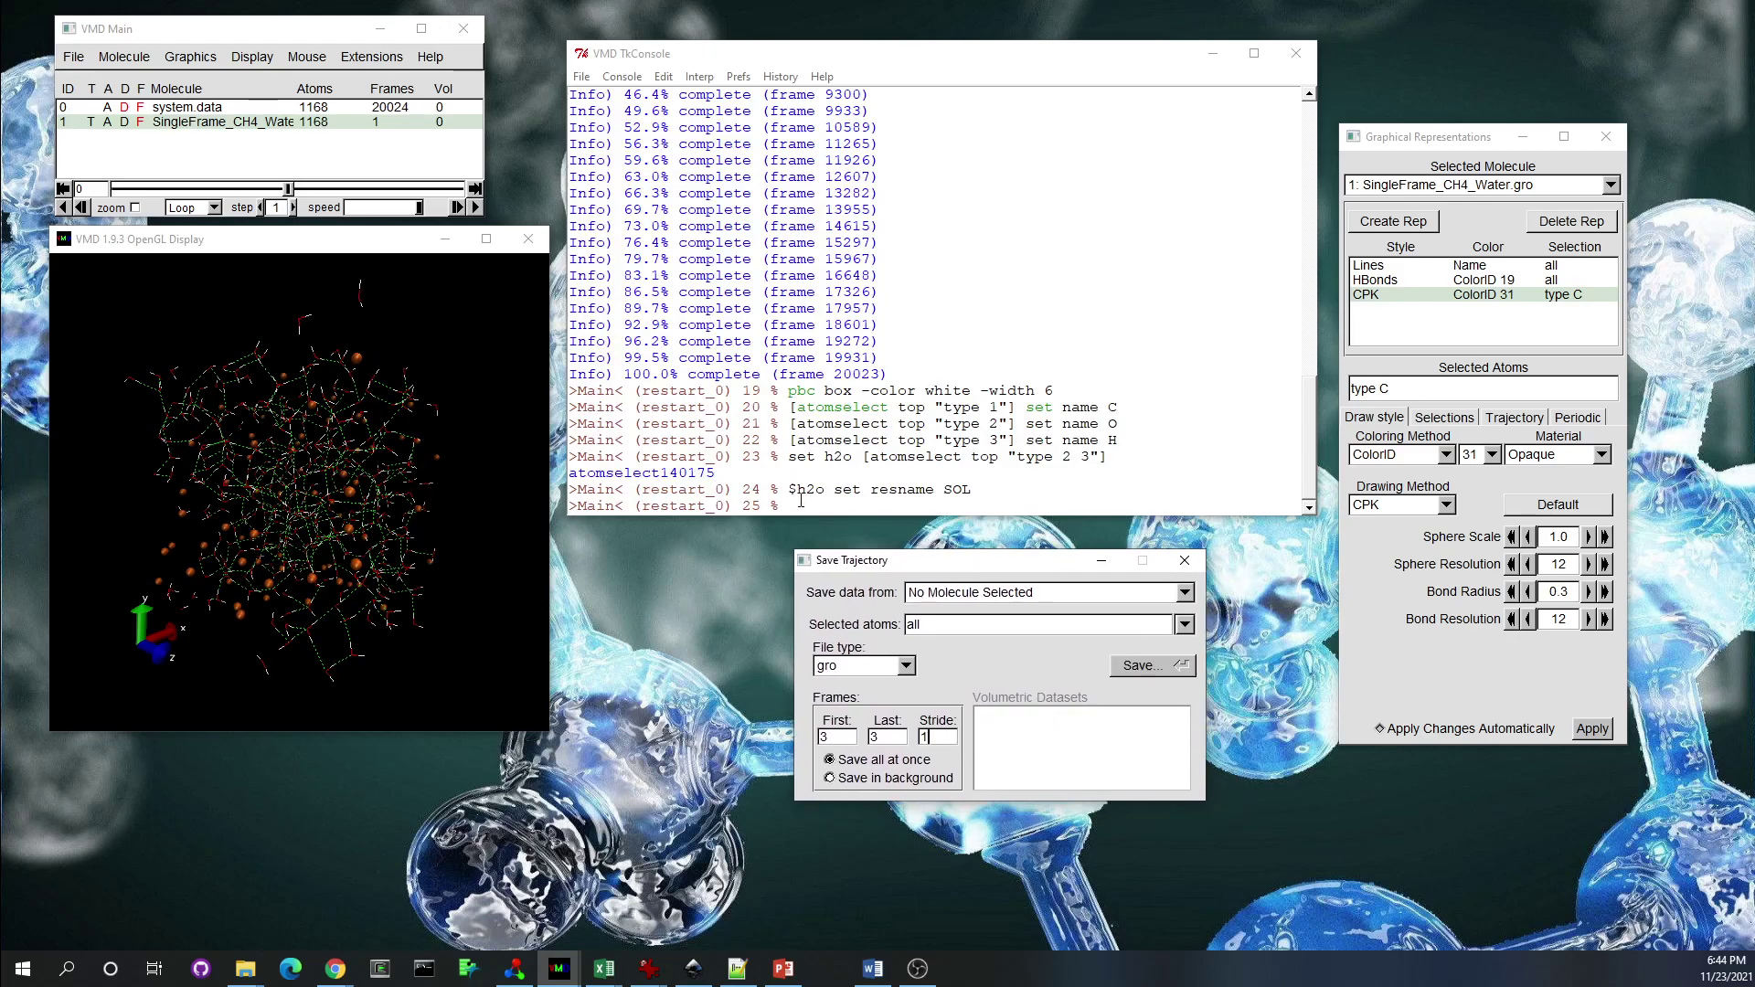
pyautogui.click(333, 502)
pyautogui.scroll(5, 325, 512)
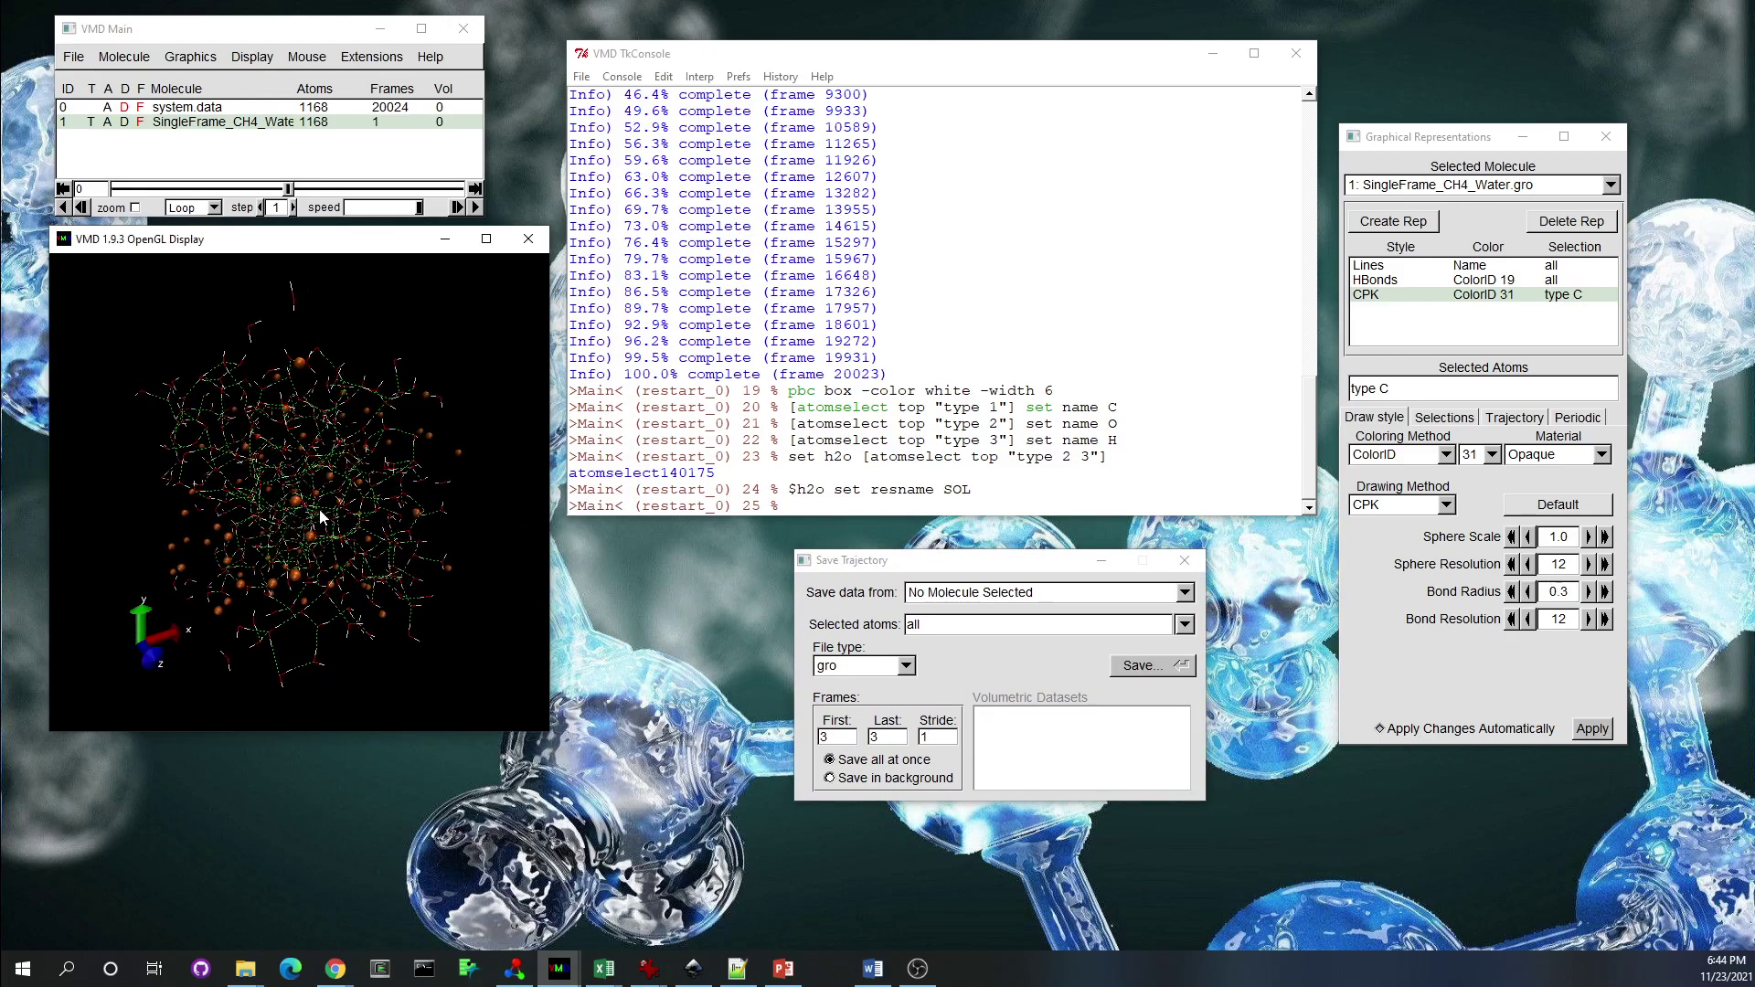
pyautogui.scroll(-8, 322, 516)
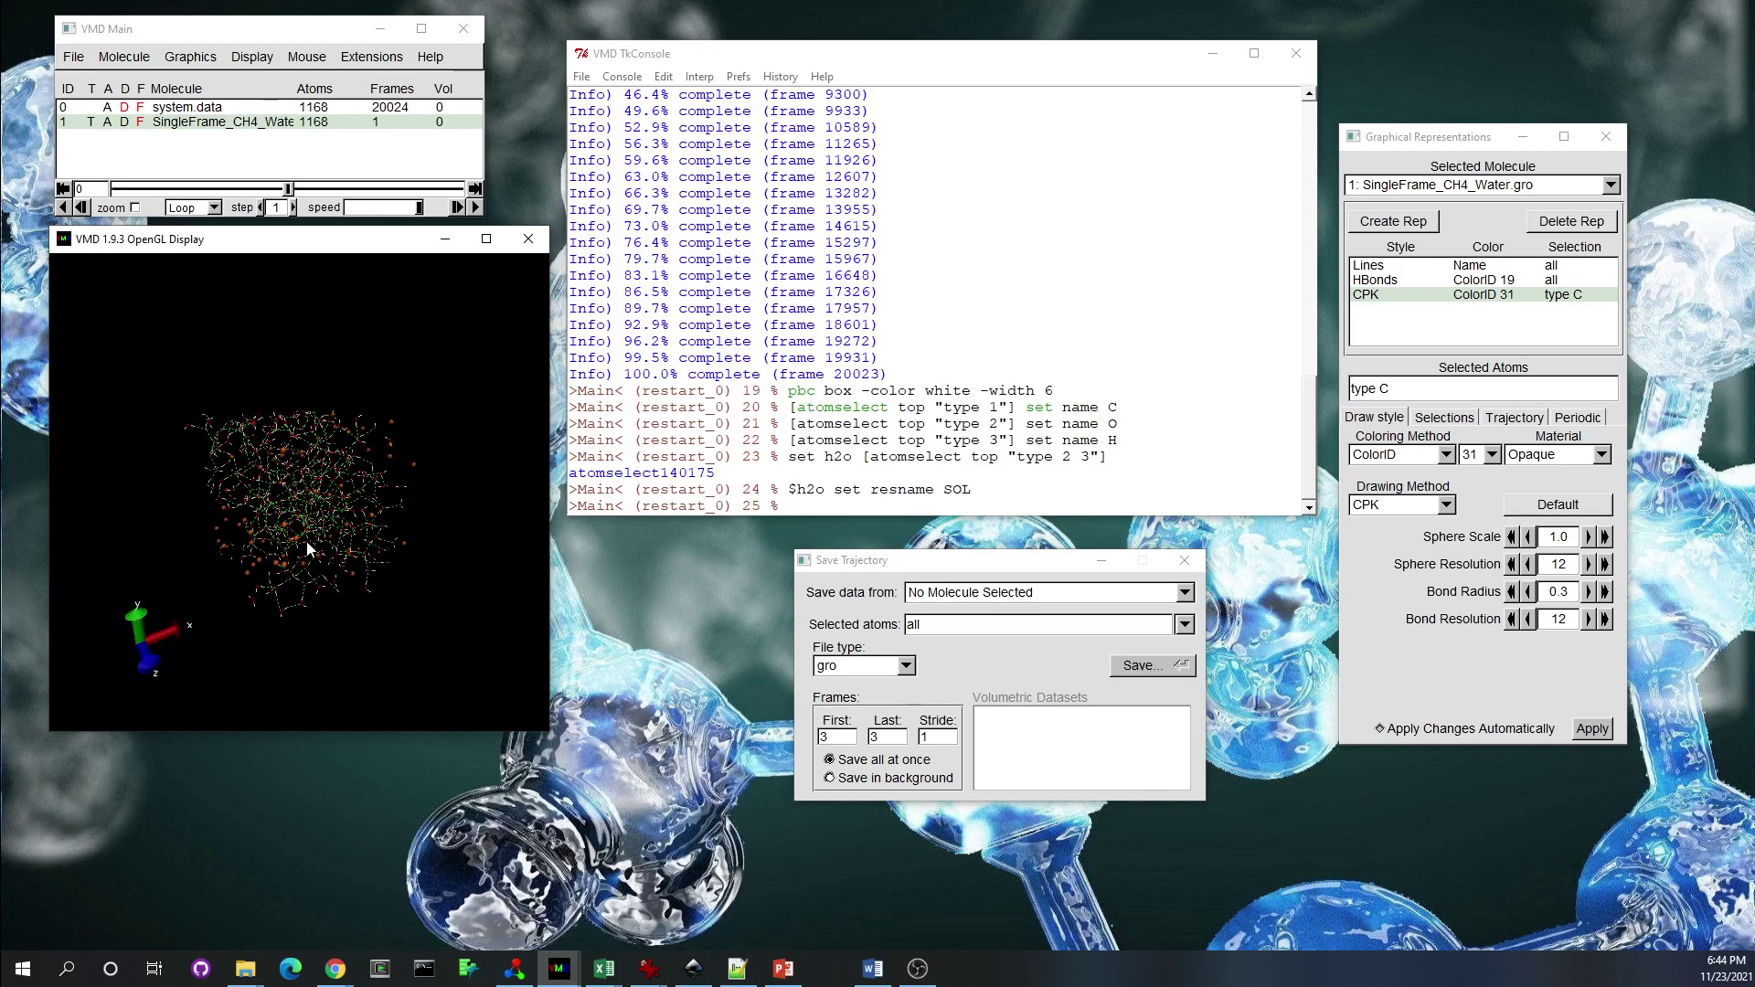
pyautogui.scroll(6, 312, 534)
pyautogui.click(845, 361)
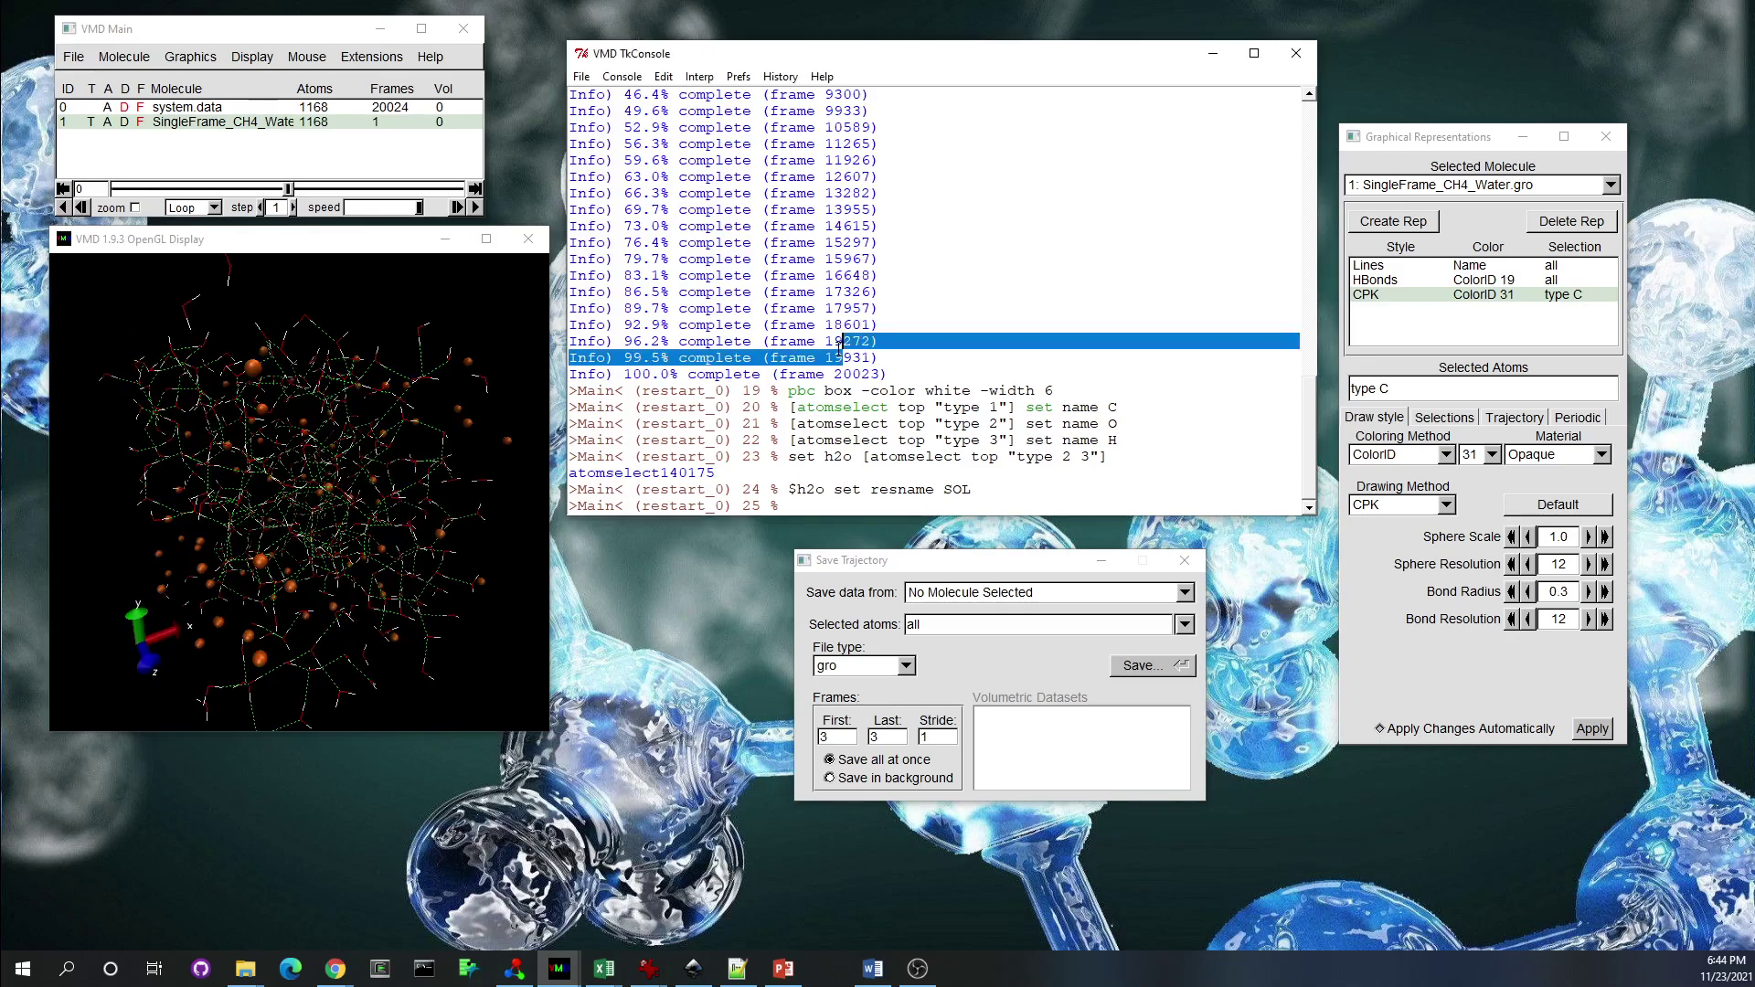
pyautogui.scroll(4, 845, 361)
pyautogui.scroll(12, 846, 361)
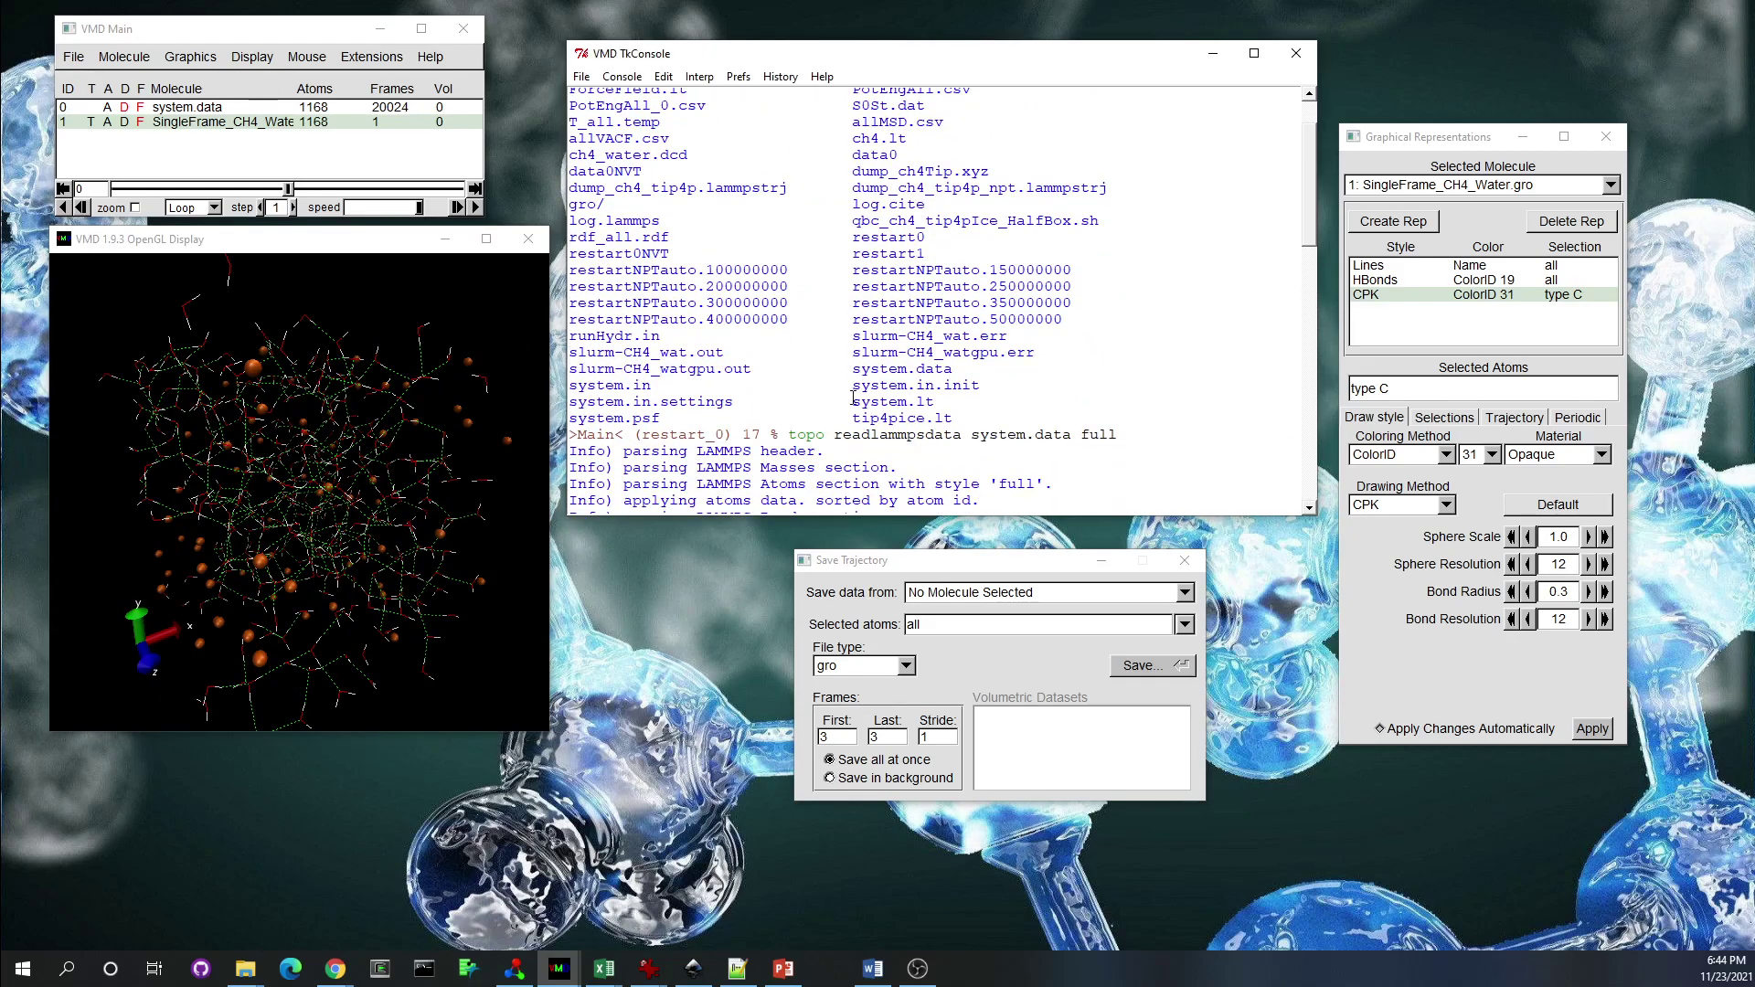
pyautogui.moveTo(842, 436); pyautogui.dragTo(1118, 438)
pyautogui.scroll(-6, 939, 391)
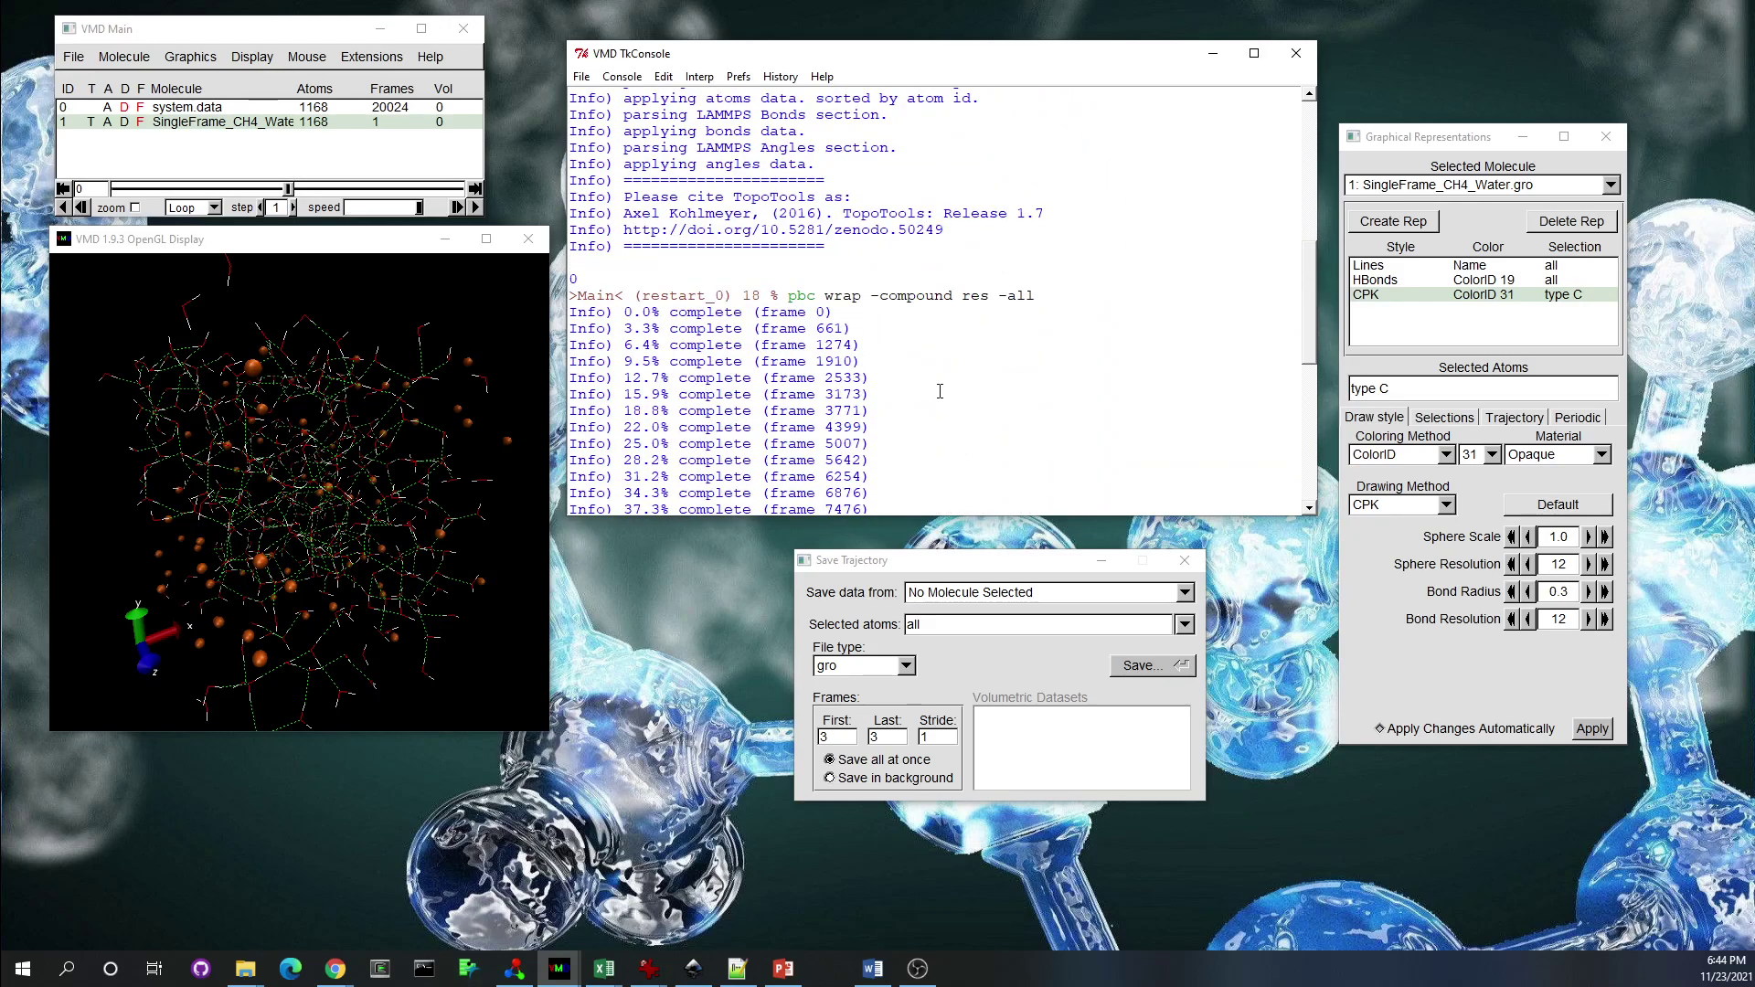
pyautogui.moveTo(793, 295); pyautogui.dragTo(1036, 297)
pyautogui.scroll(-8, 857, 275)
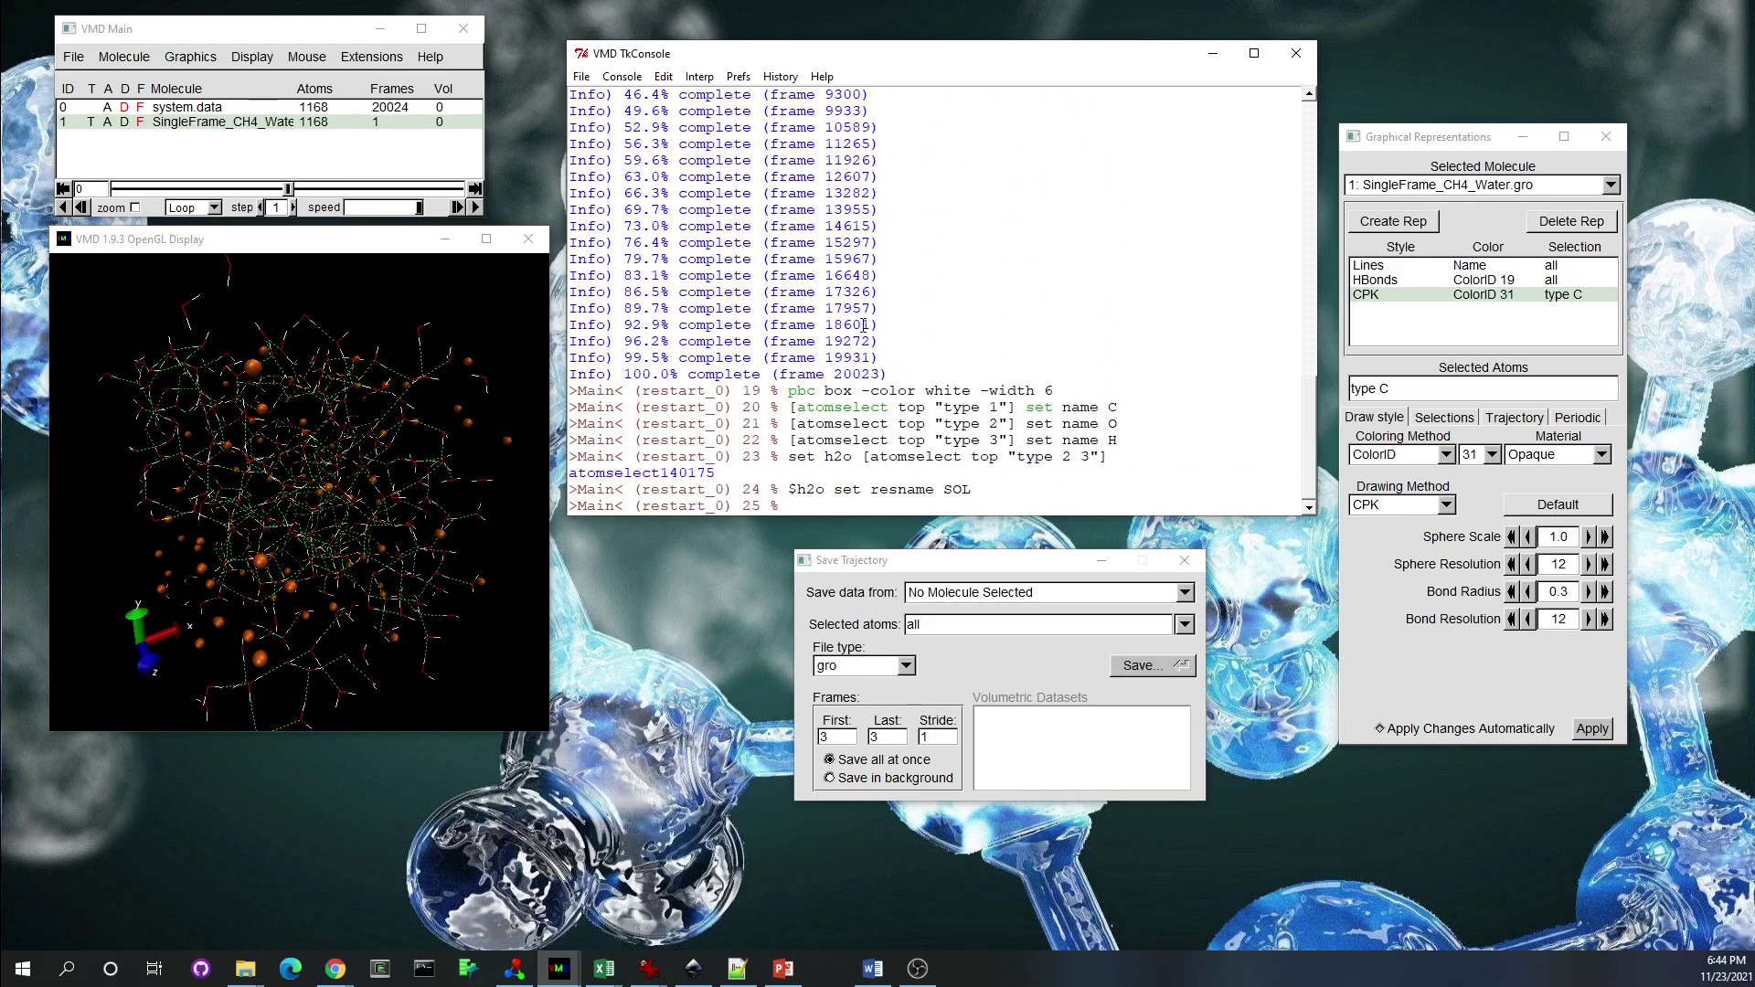
pyautogui.scroll(-2, 857, 239)
pyautogui.moveTo(791, 408); pyautogui.dragTo(1121, 440)
pyautogui.click(1124, 440)
pyautogui.moveTo(387, 461); pyautogui.dragTo(316, 478)
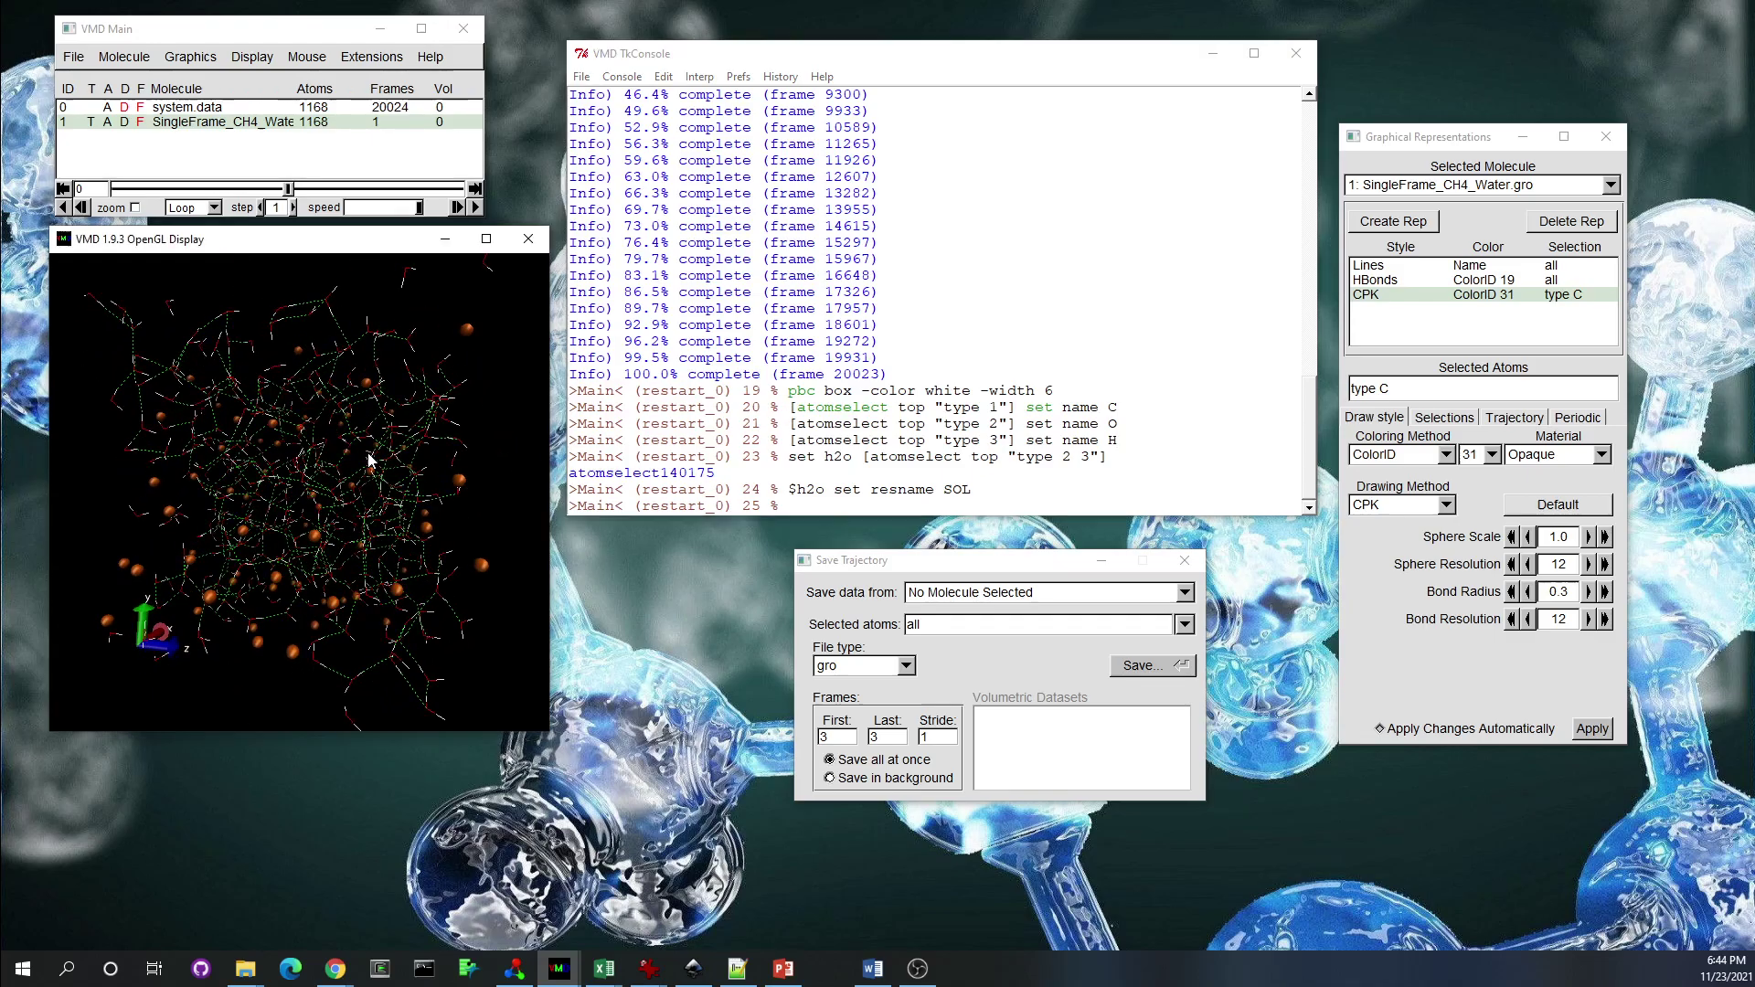
pyautogui.moveTo(368, 459); pyautogui.dragTo(270, 513)
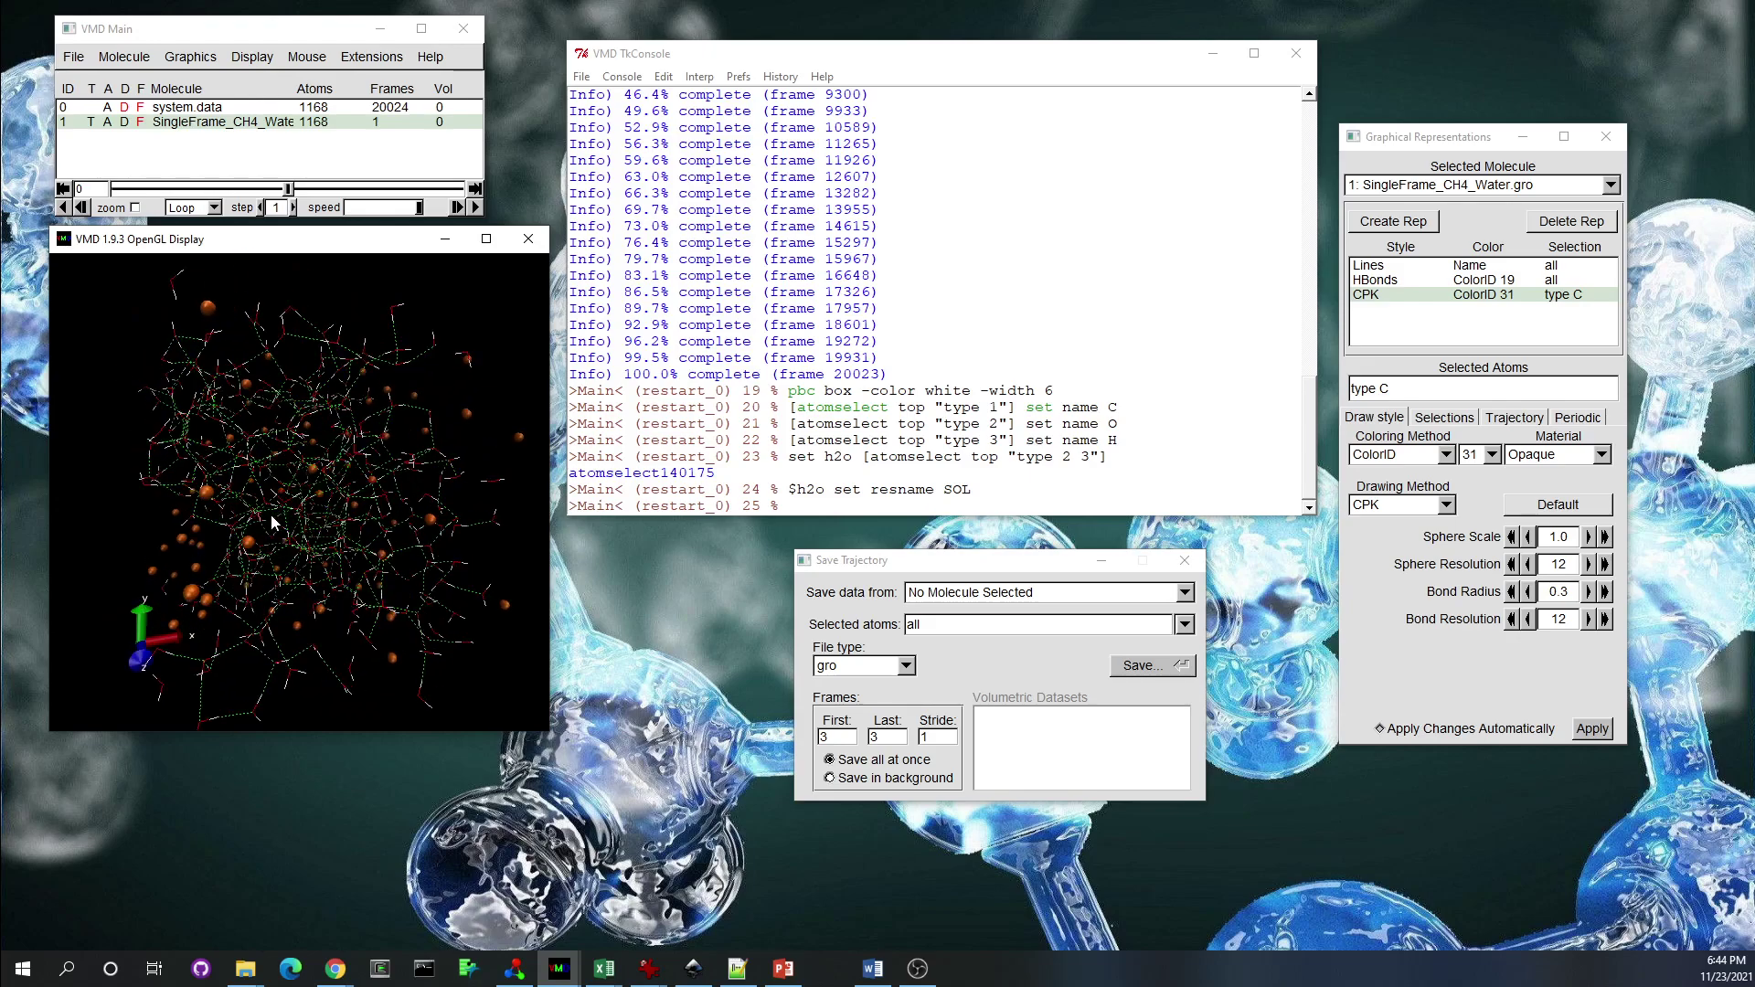
# Load dump_ch4_tip4p.lammpstrj into molecule 1 via Load Data Into Molecule, then close the browser
pyautogui.rightClick(261, 125)
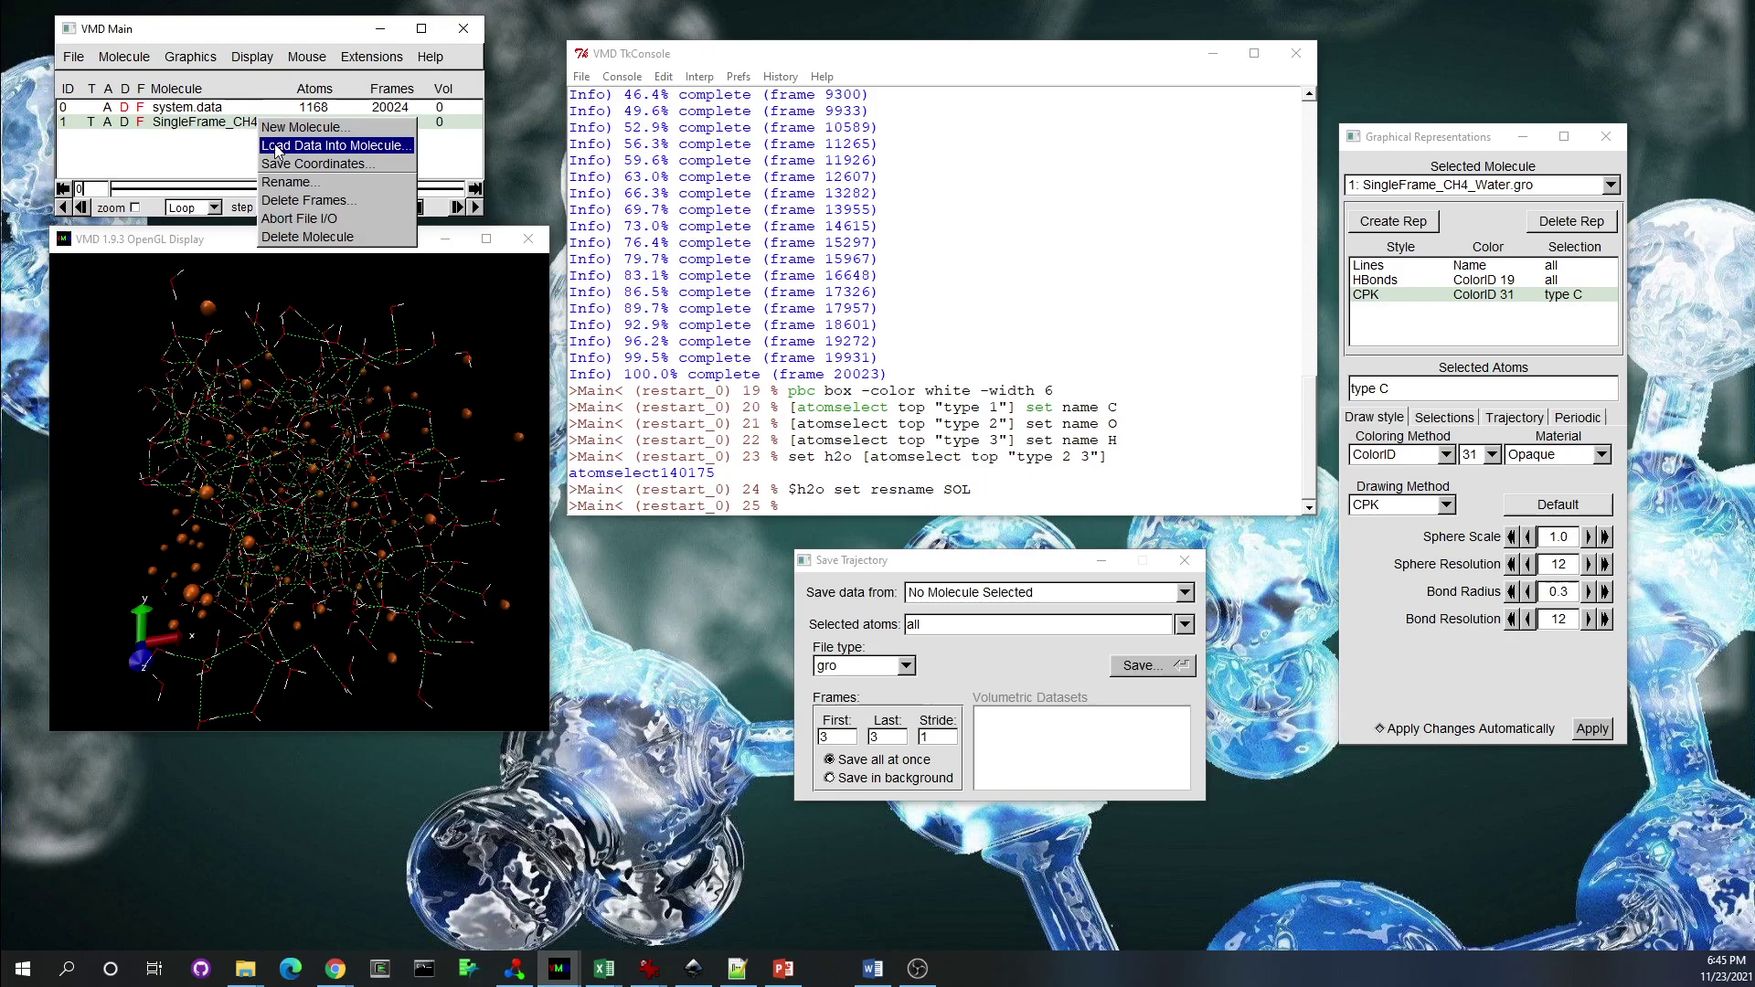
pyautogui.click(305, 149)
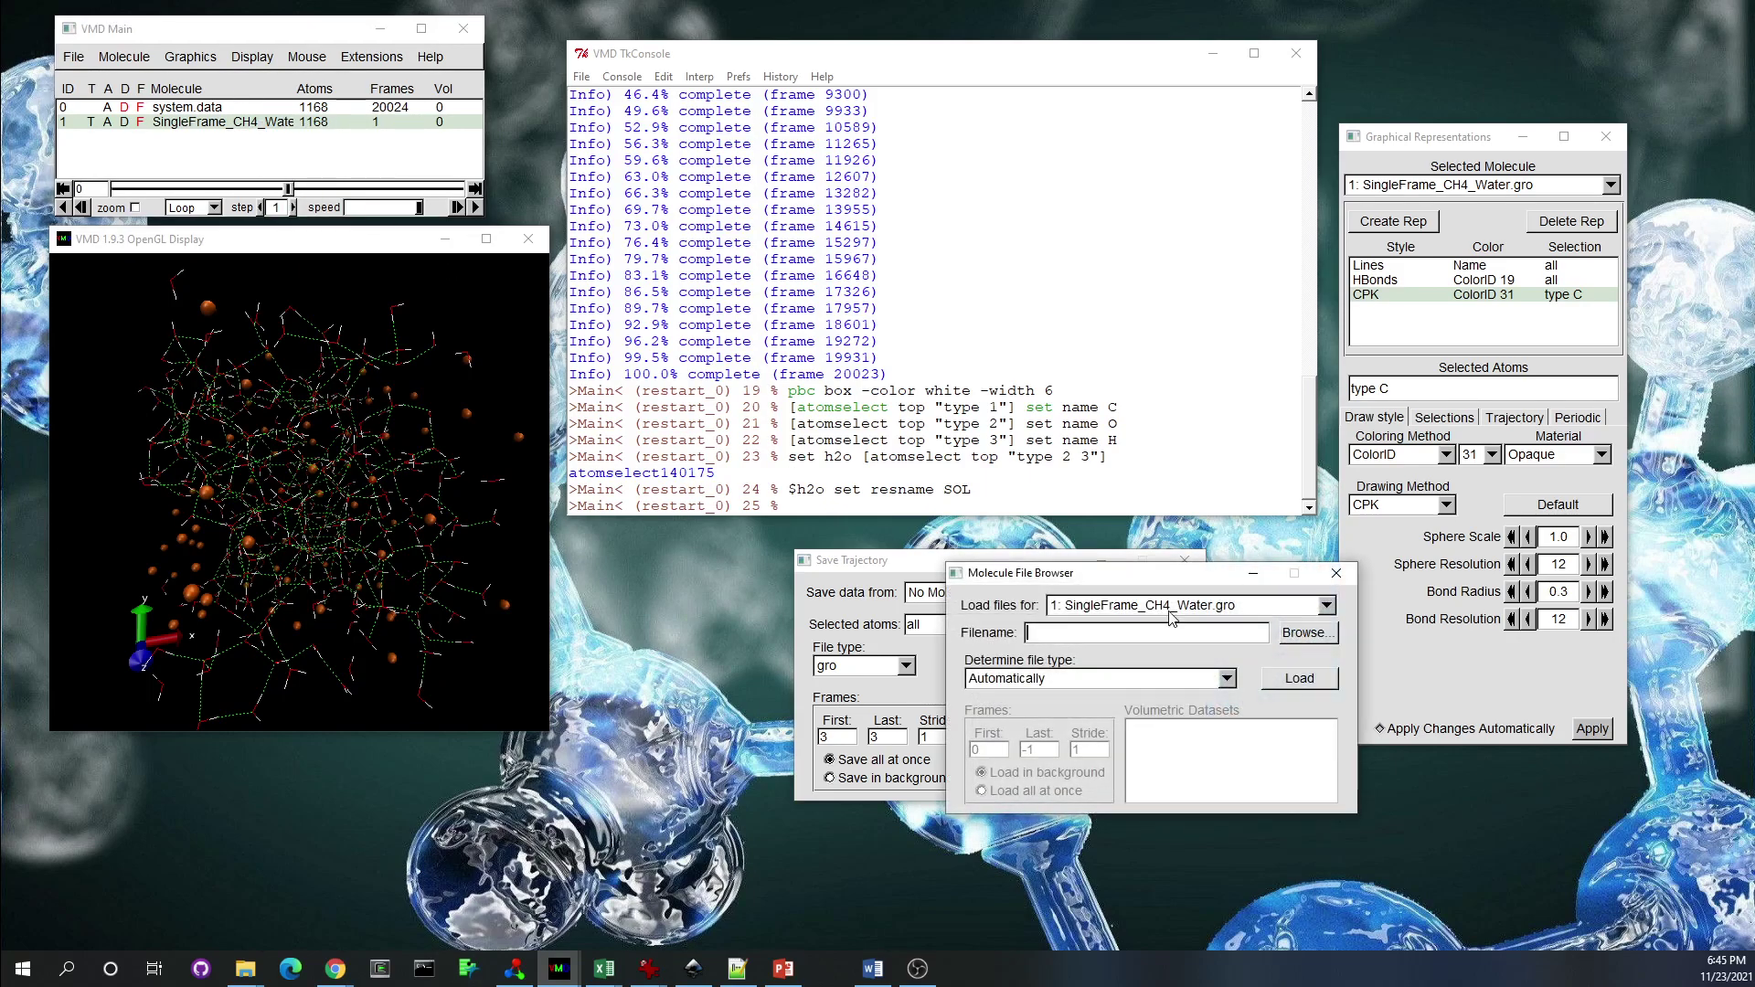
pyautogui.click(1310, 634)
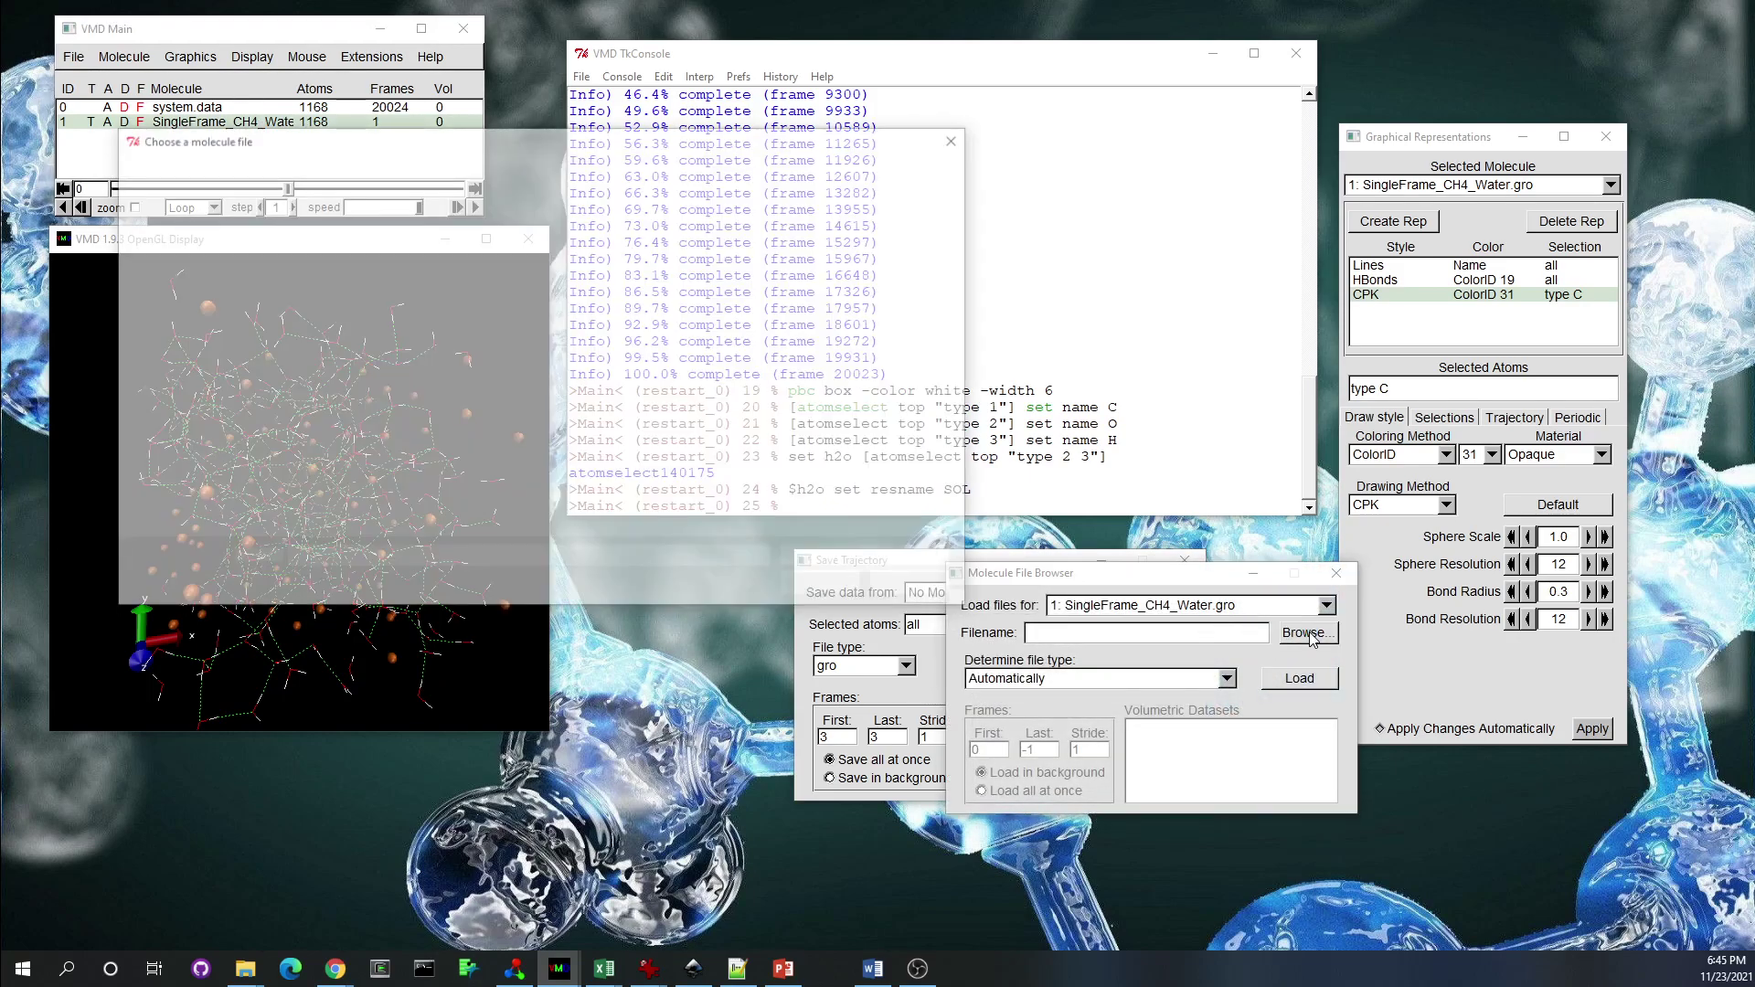
pyautogui.click(403, 470)
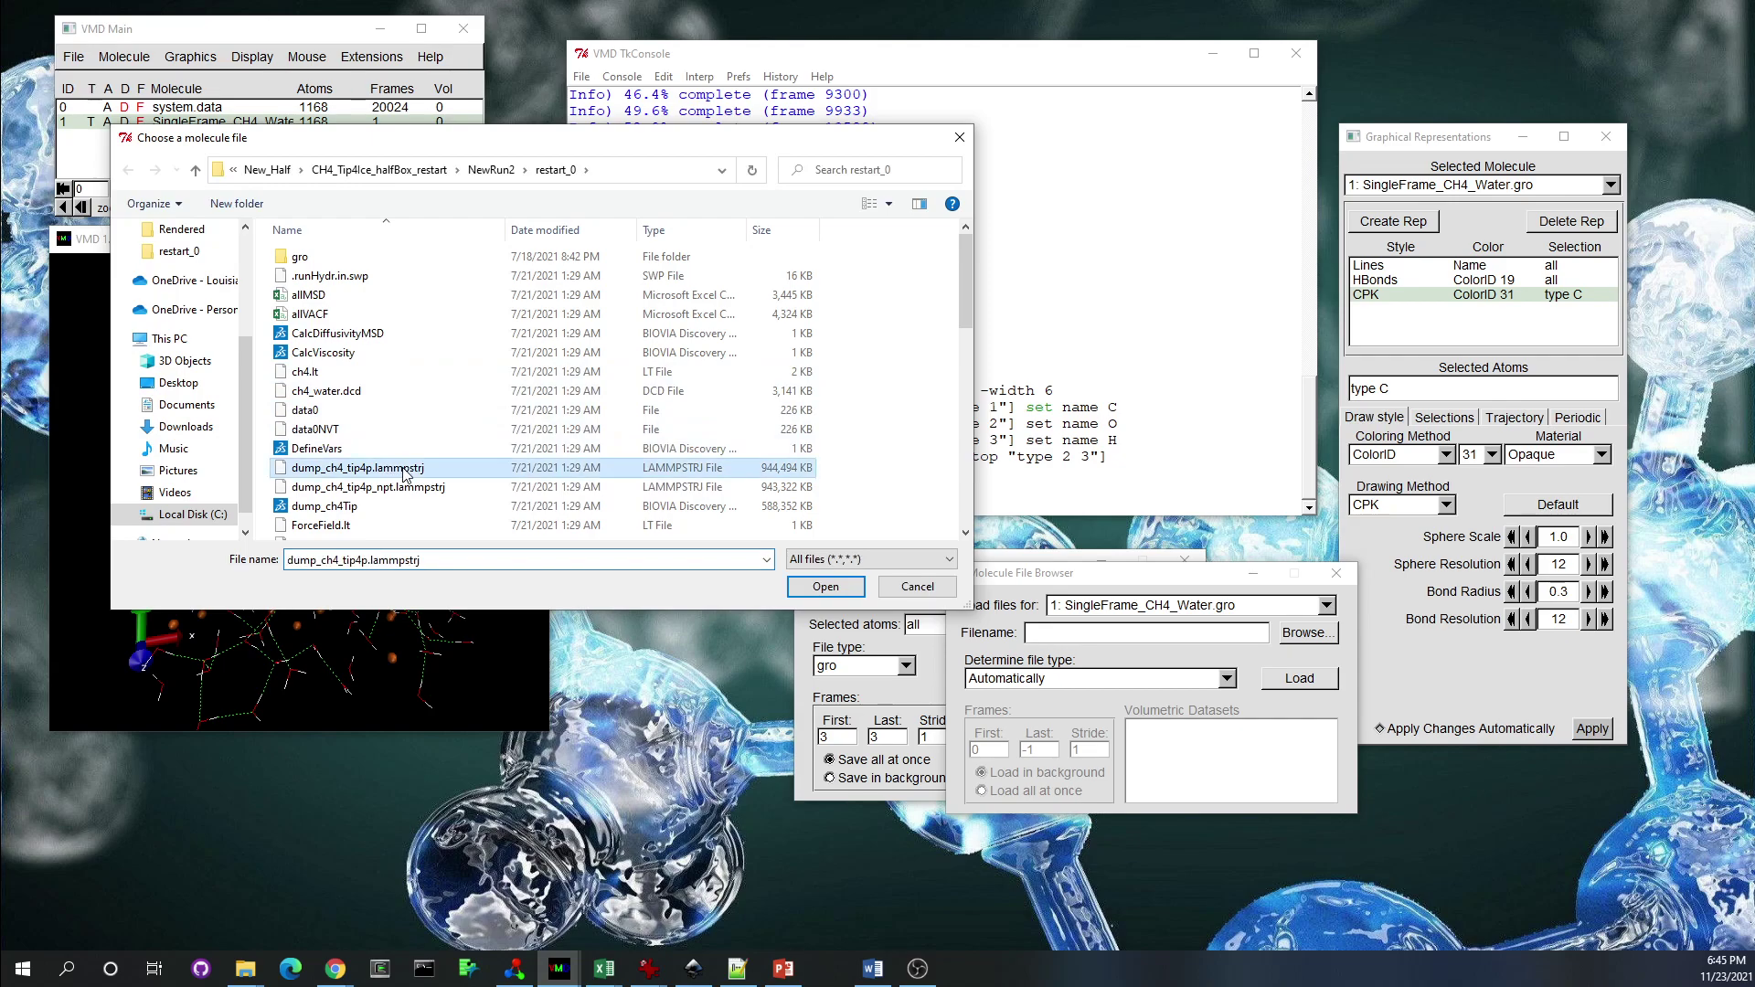
pyautogui.click(797, 585)
pyautogui.click(1298, 678)
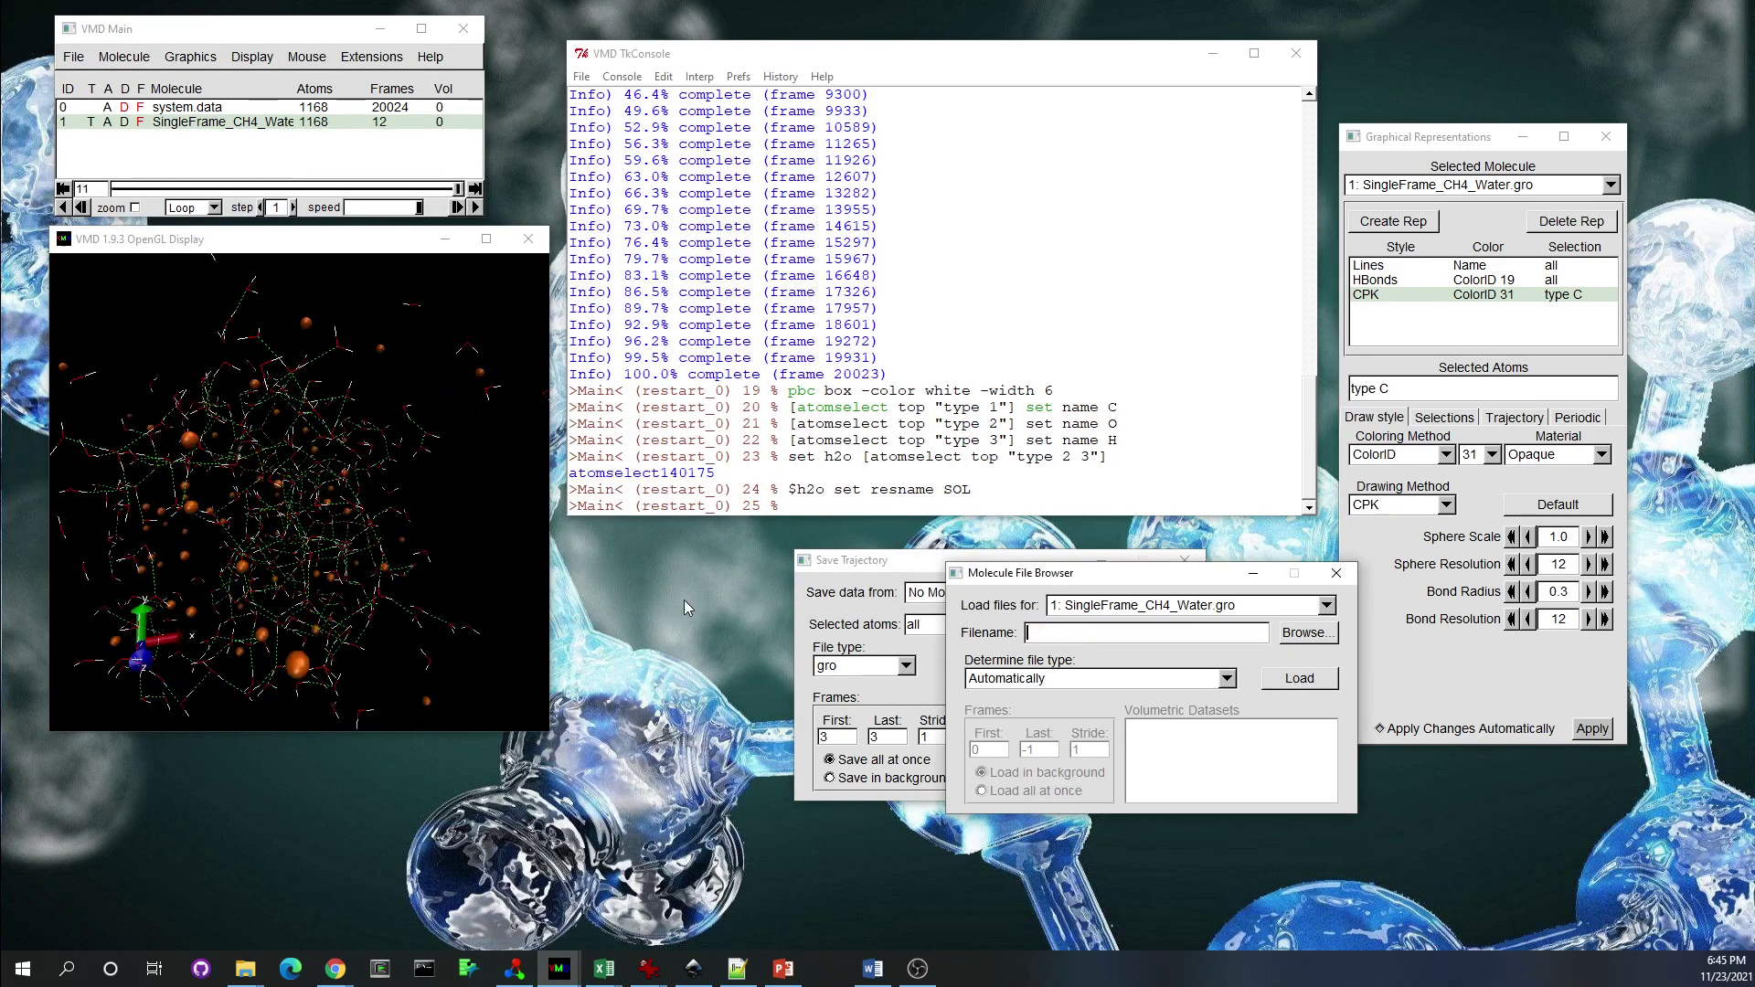
pyautogui.moveTo(296, 501)
pyautogui.mouseDown()
pyautogui.moveTo(418, 491)
pyautogui.moveTo(312, 491)
pyautogui.mouseUp()
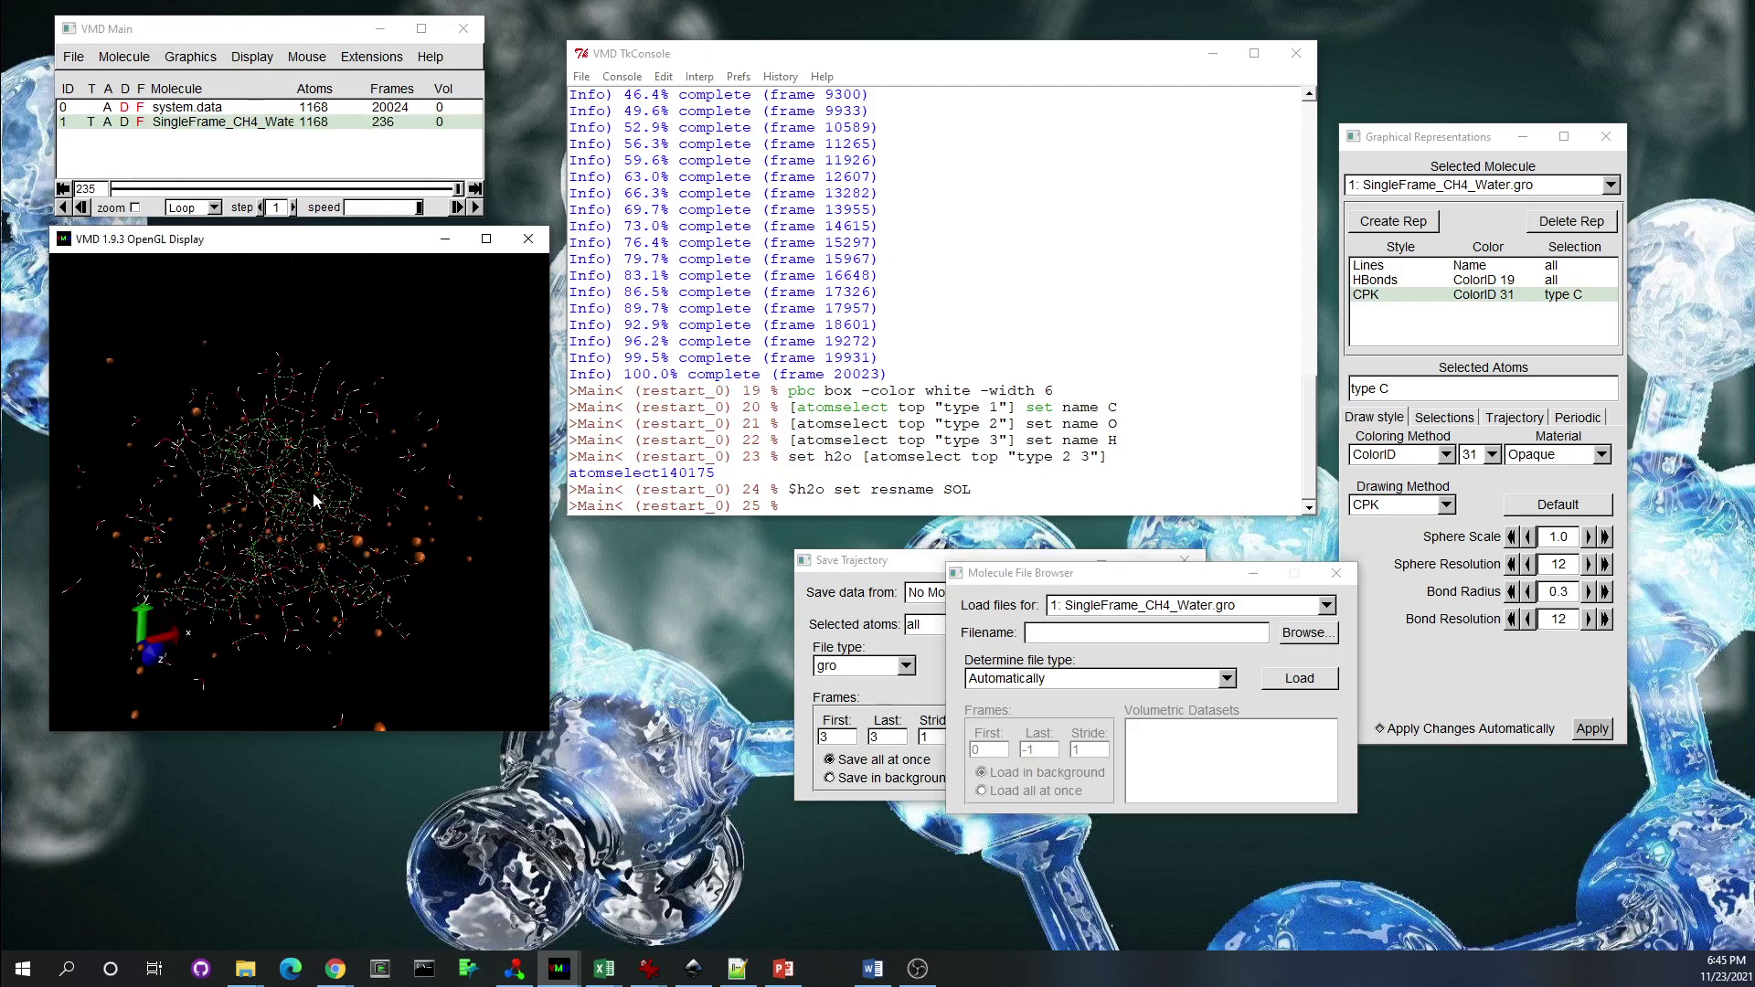
pyautogui.click(1336, 573)
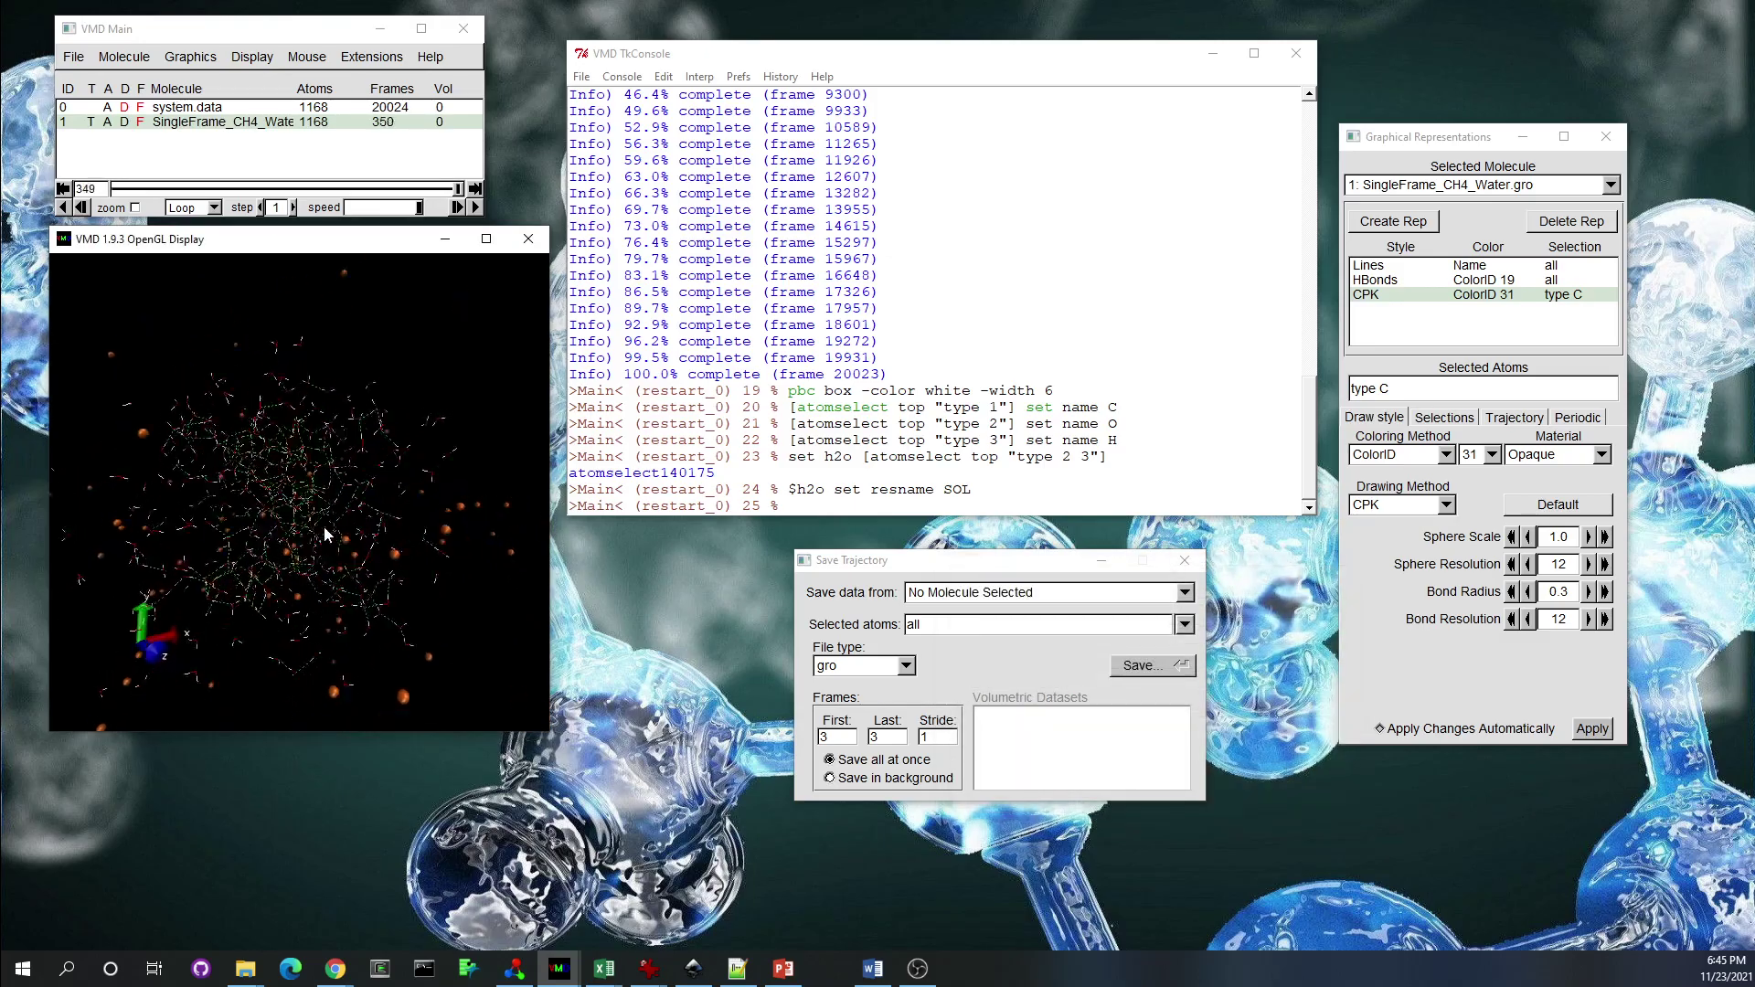
pyautogui.moveTo(547, 733); pyautogui.dragTo(739, 856)
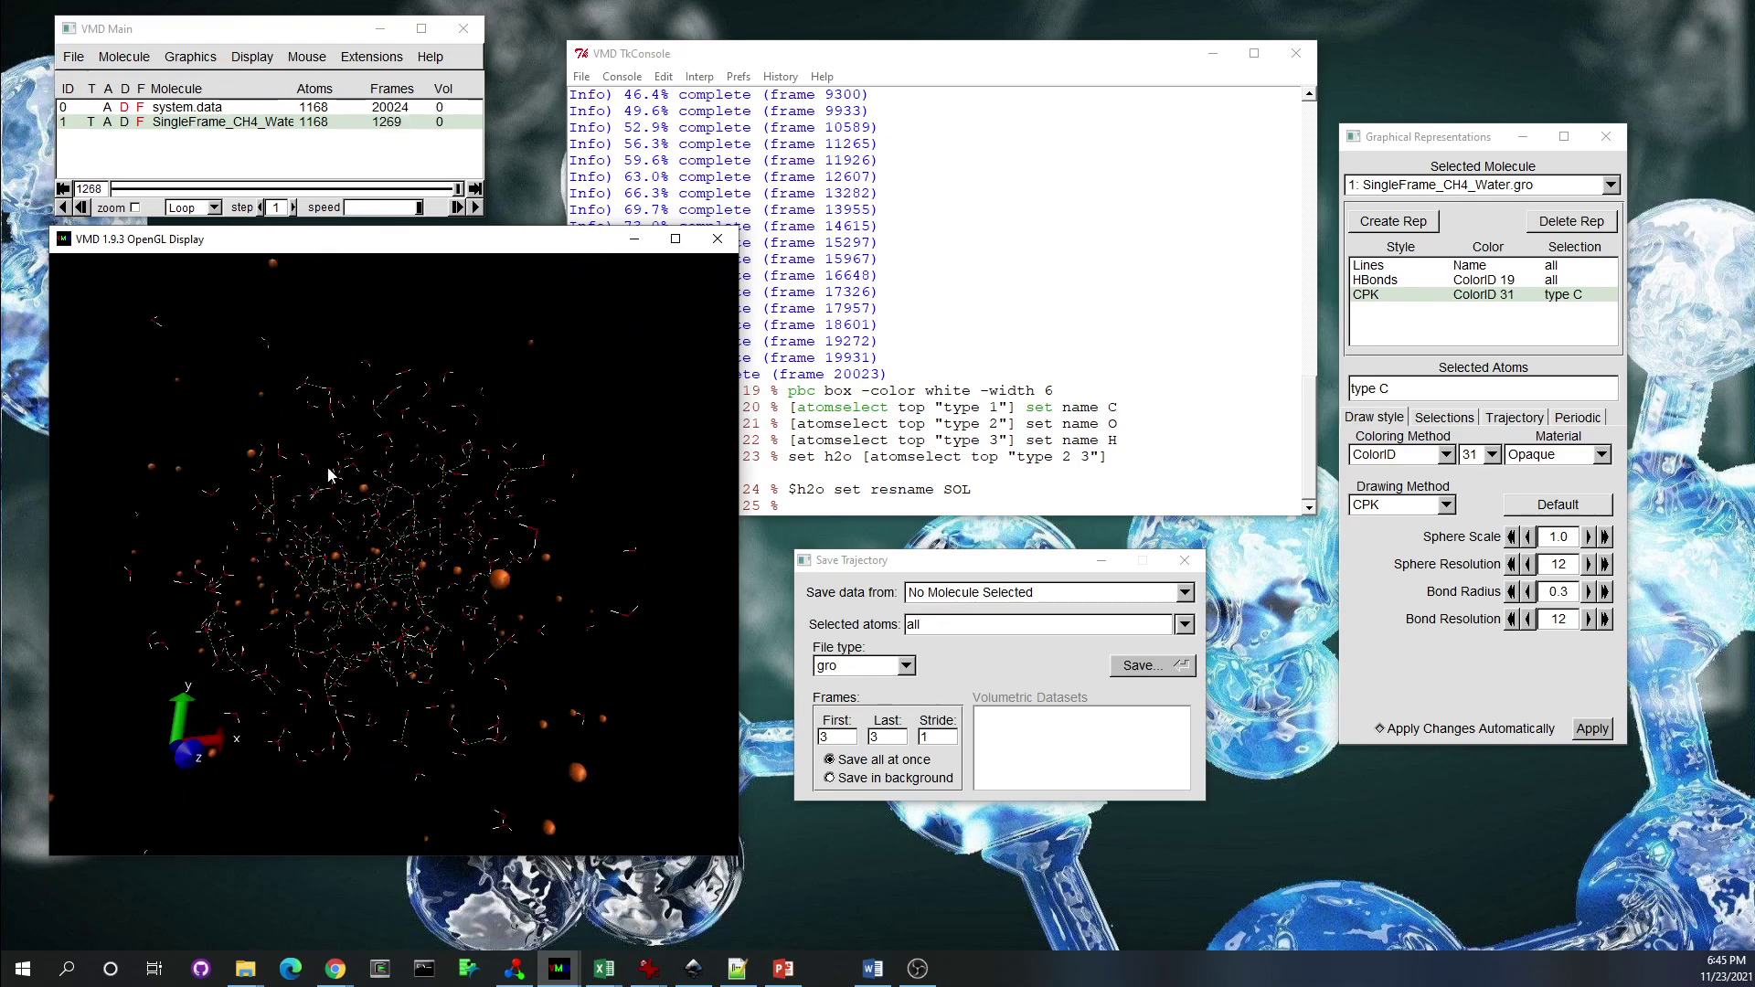
pyautogui.click(868, 390)
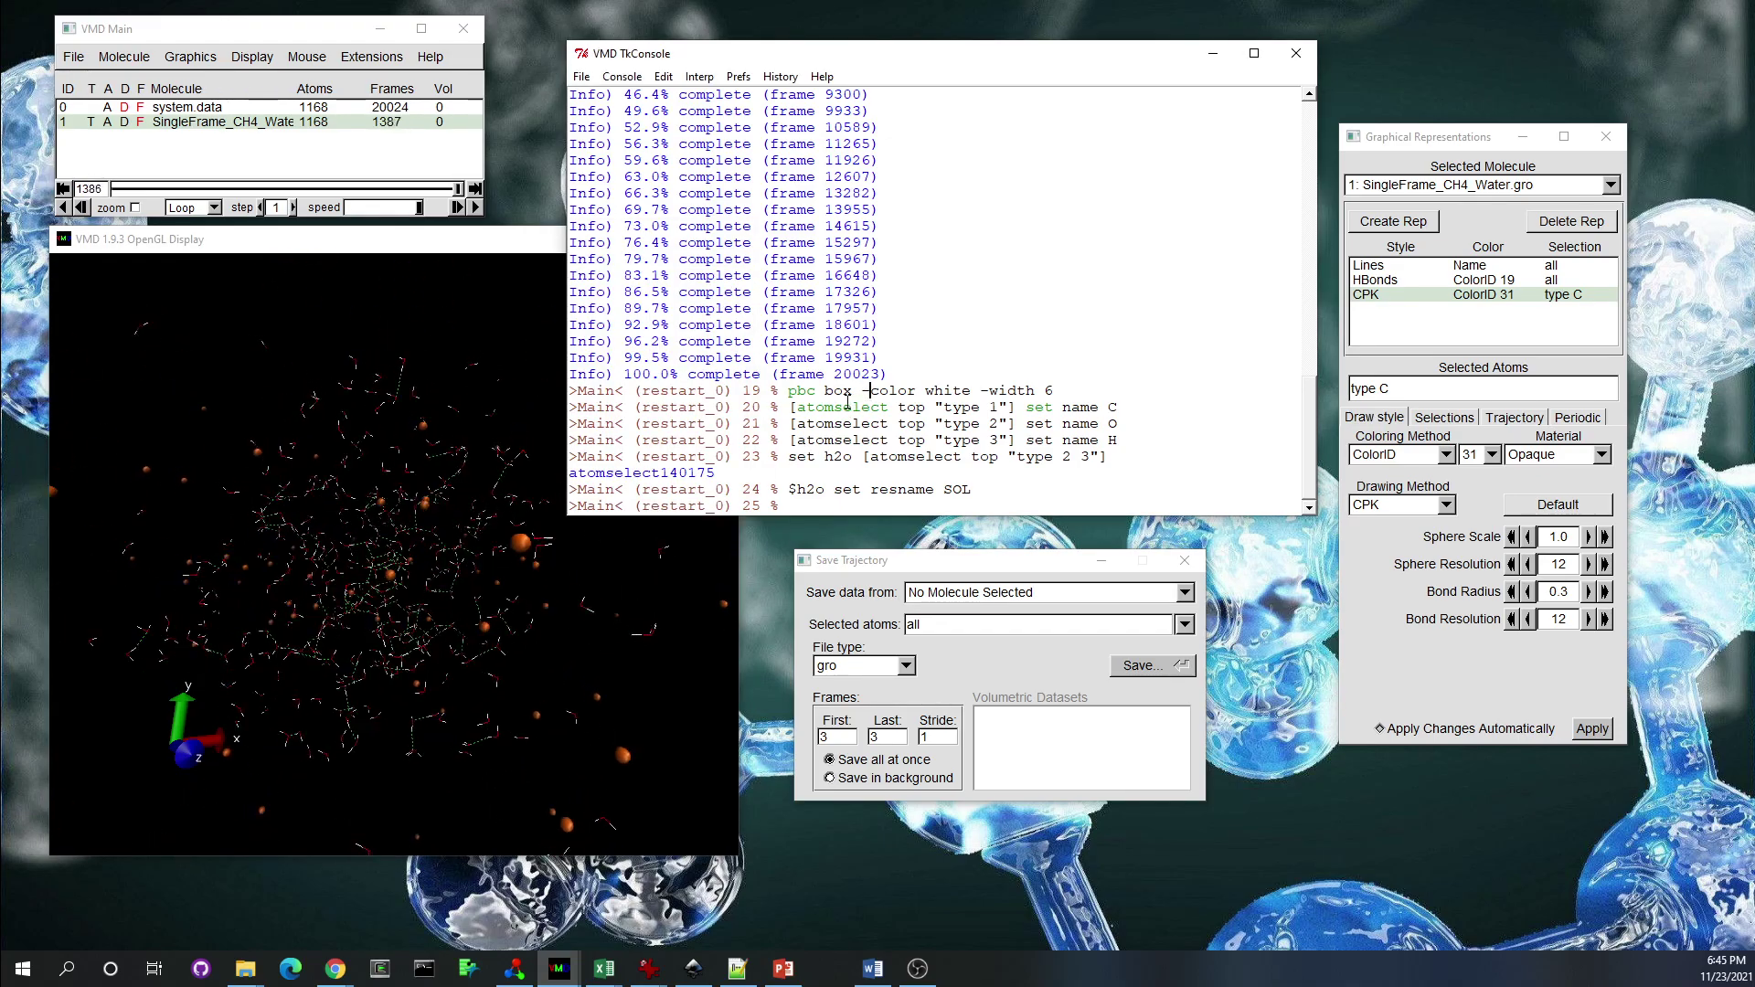
pyautogui.scroll(3, 804, 414)
pyautogui.scroll(3, 804, 414)
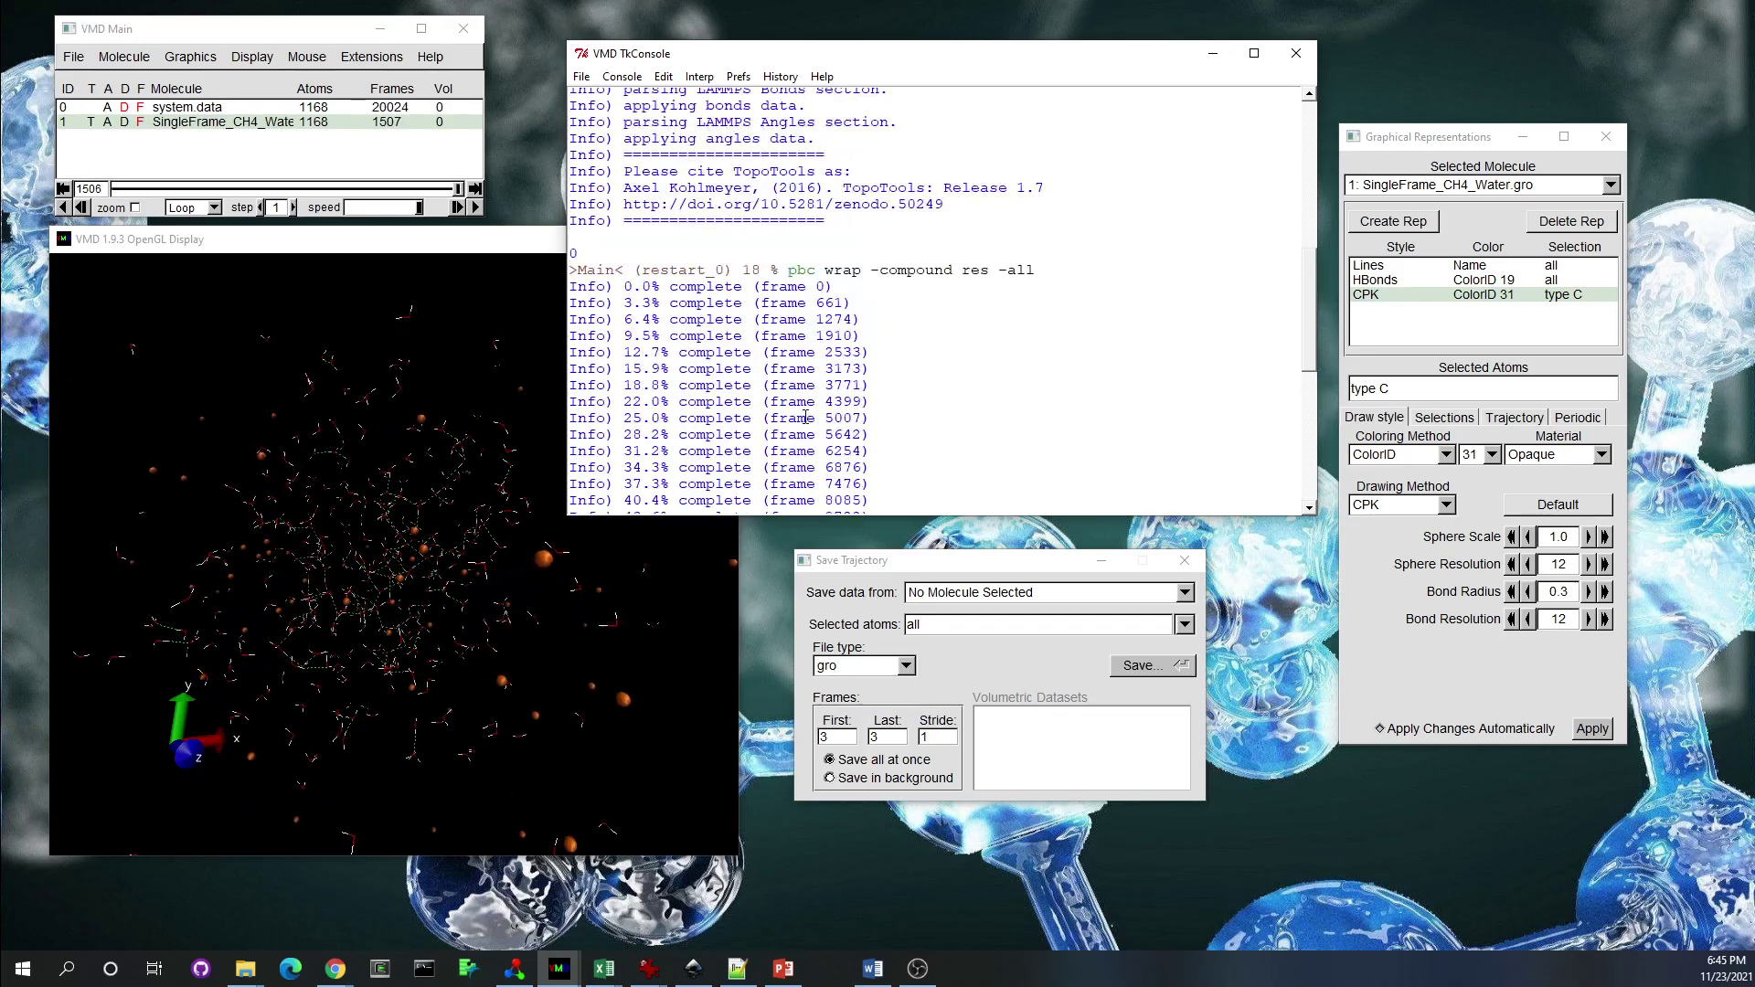
pyautogui.moveTo(787, 270); pyautogui.dragTo(1037, 265)
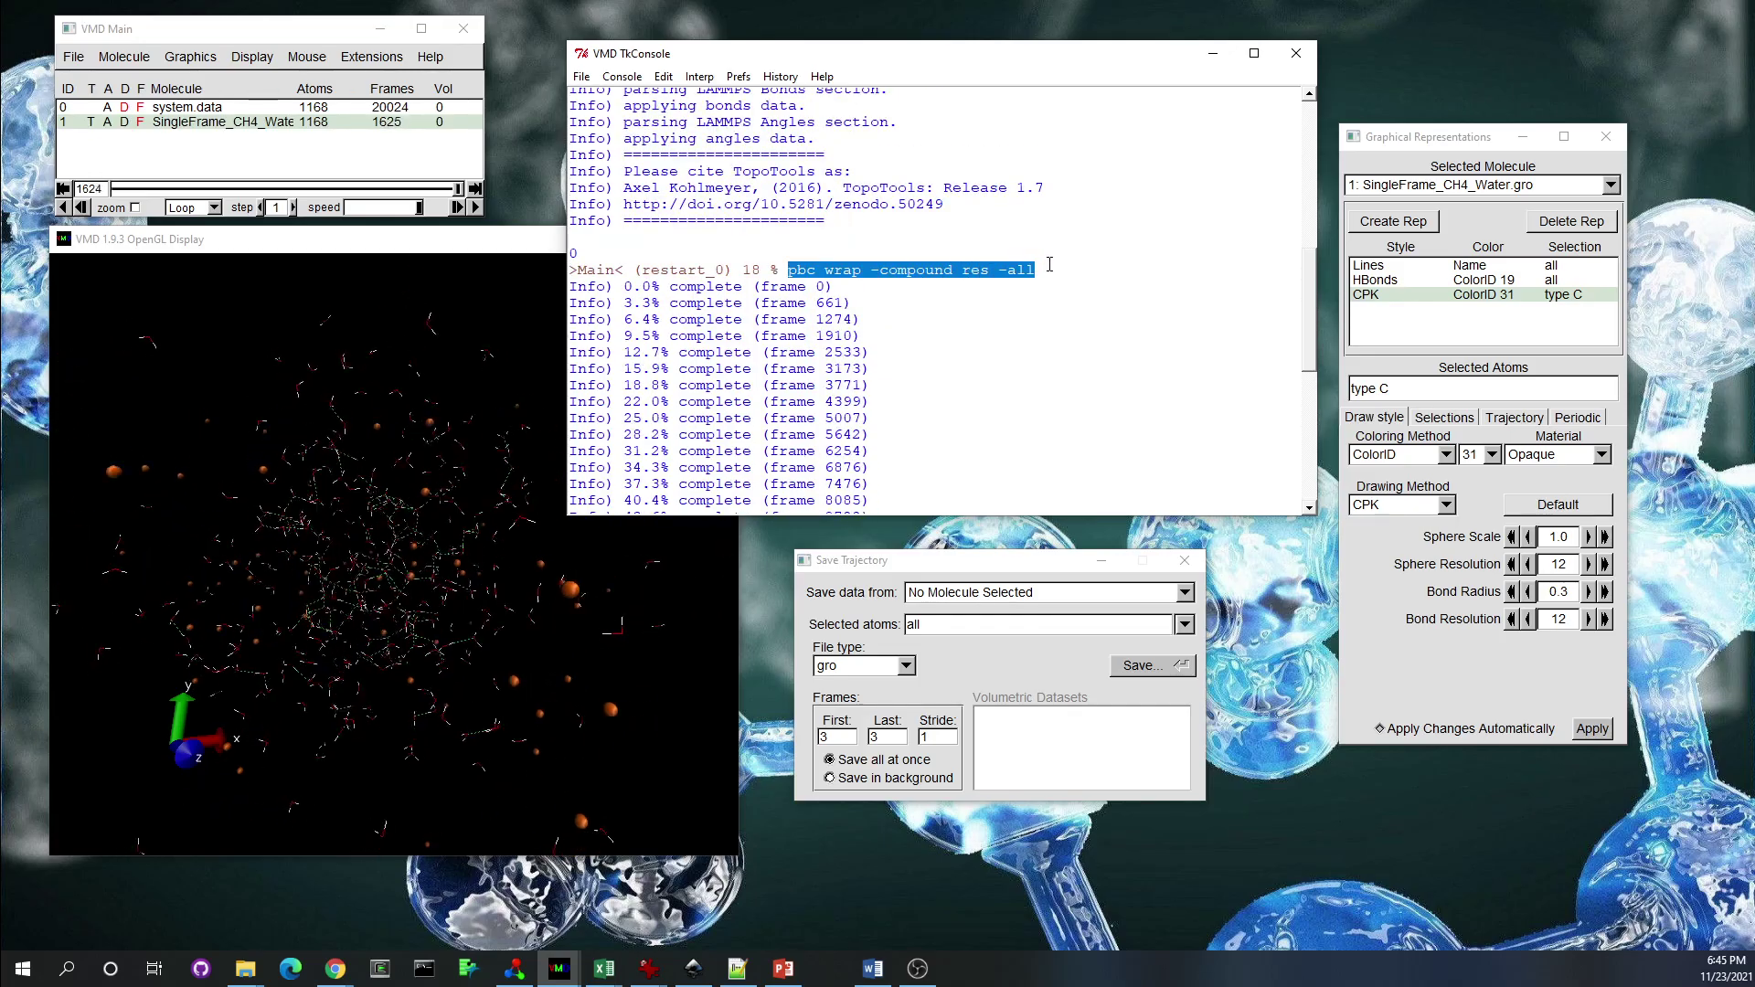
pyautogui.click(465, 530)
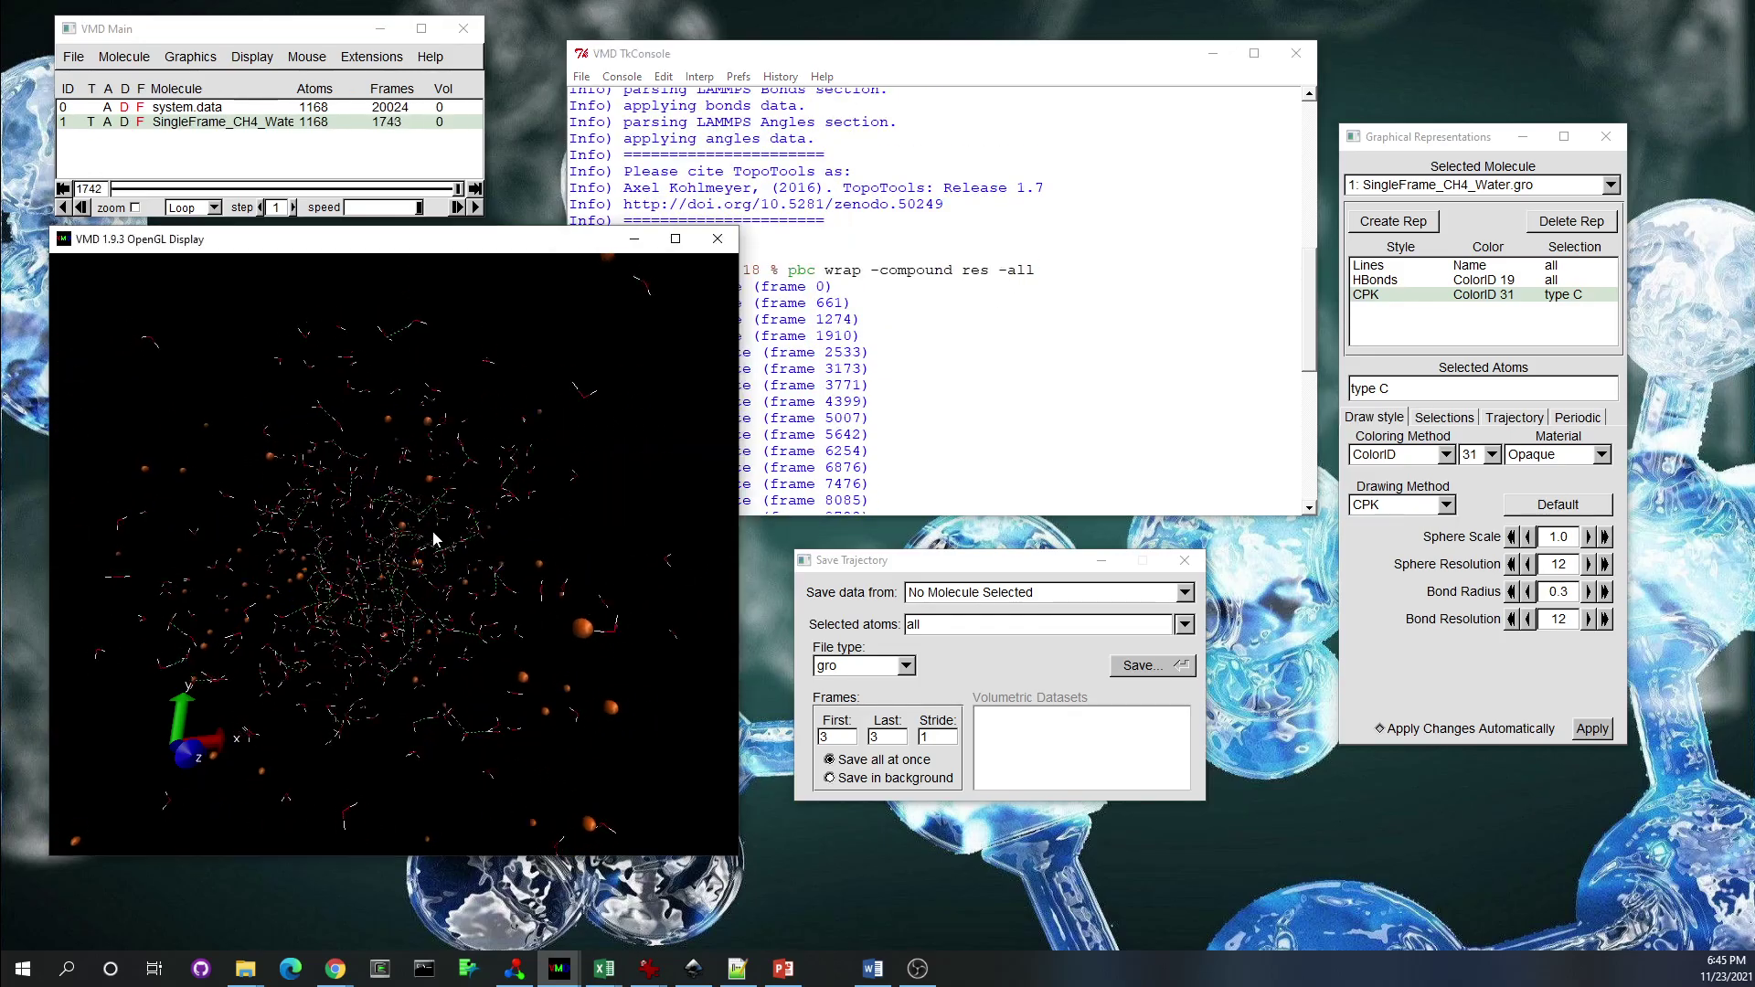
pyautogui.click(907, 325)
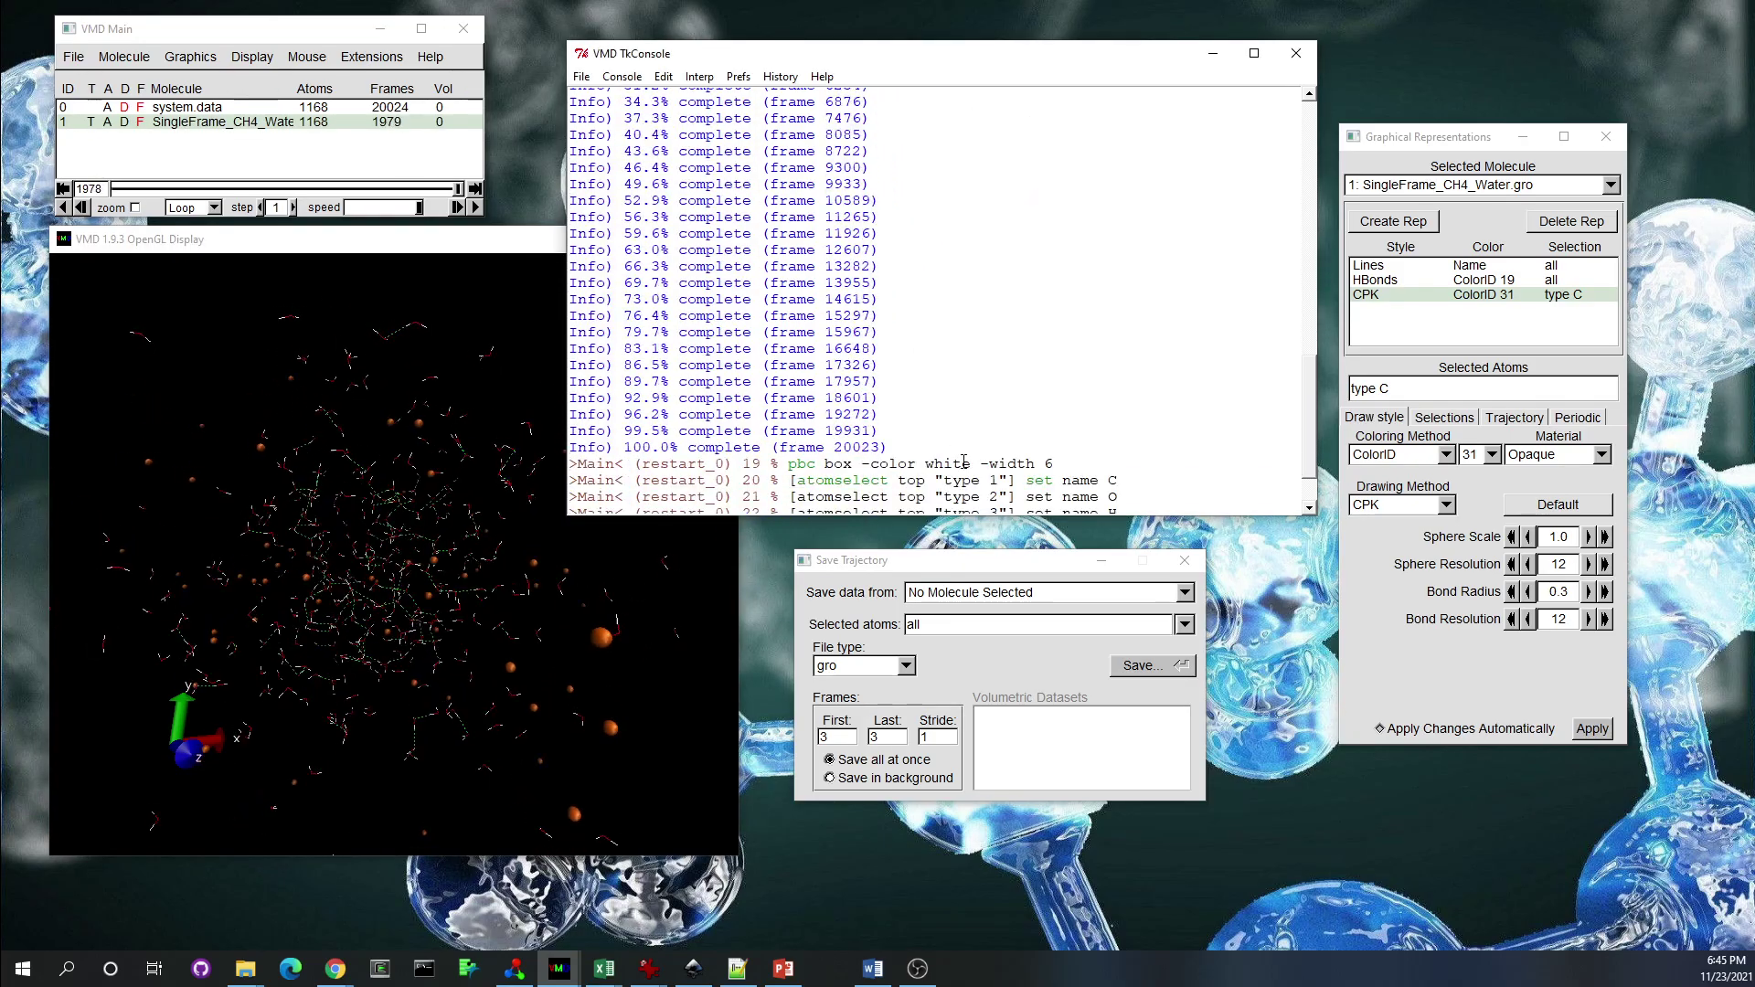
pyautogui.scroll(10, 909, 358)
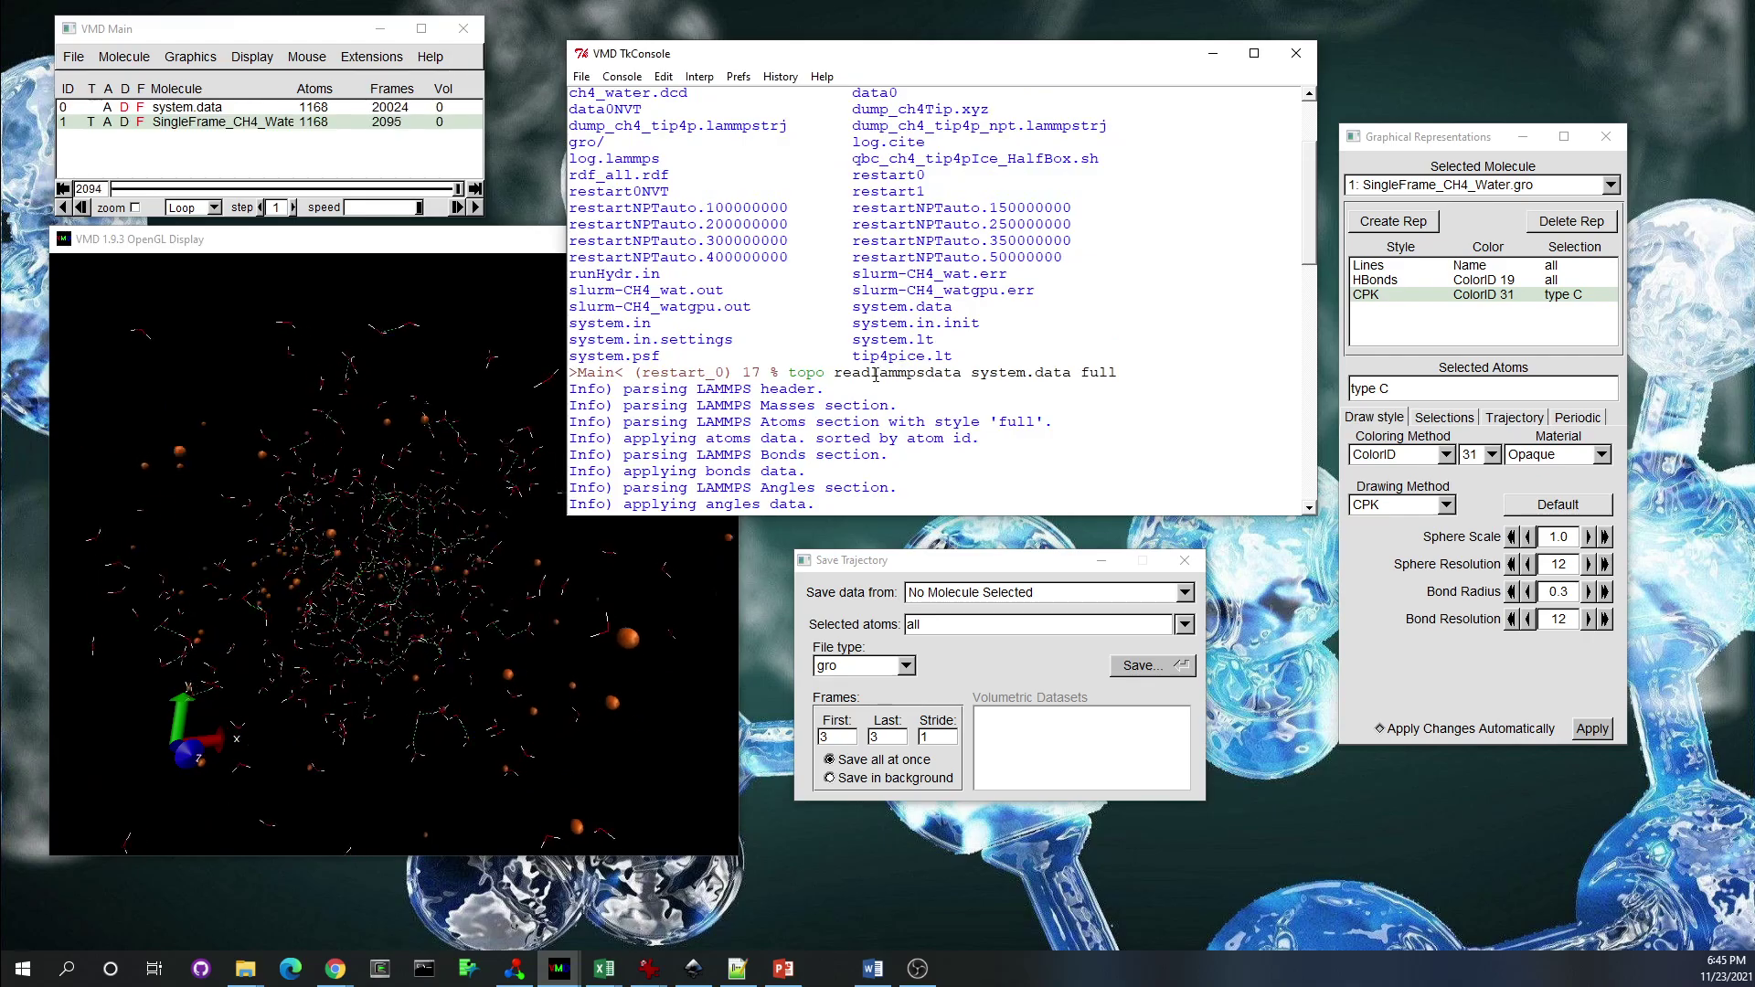
pyautogui.moveTo(789, 372); pyautogui.dragTo(1082, 369)
pyautogui.scroll(-5, 1051, 384)
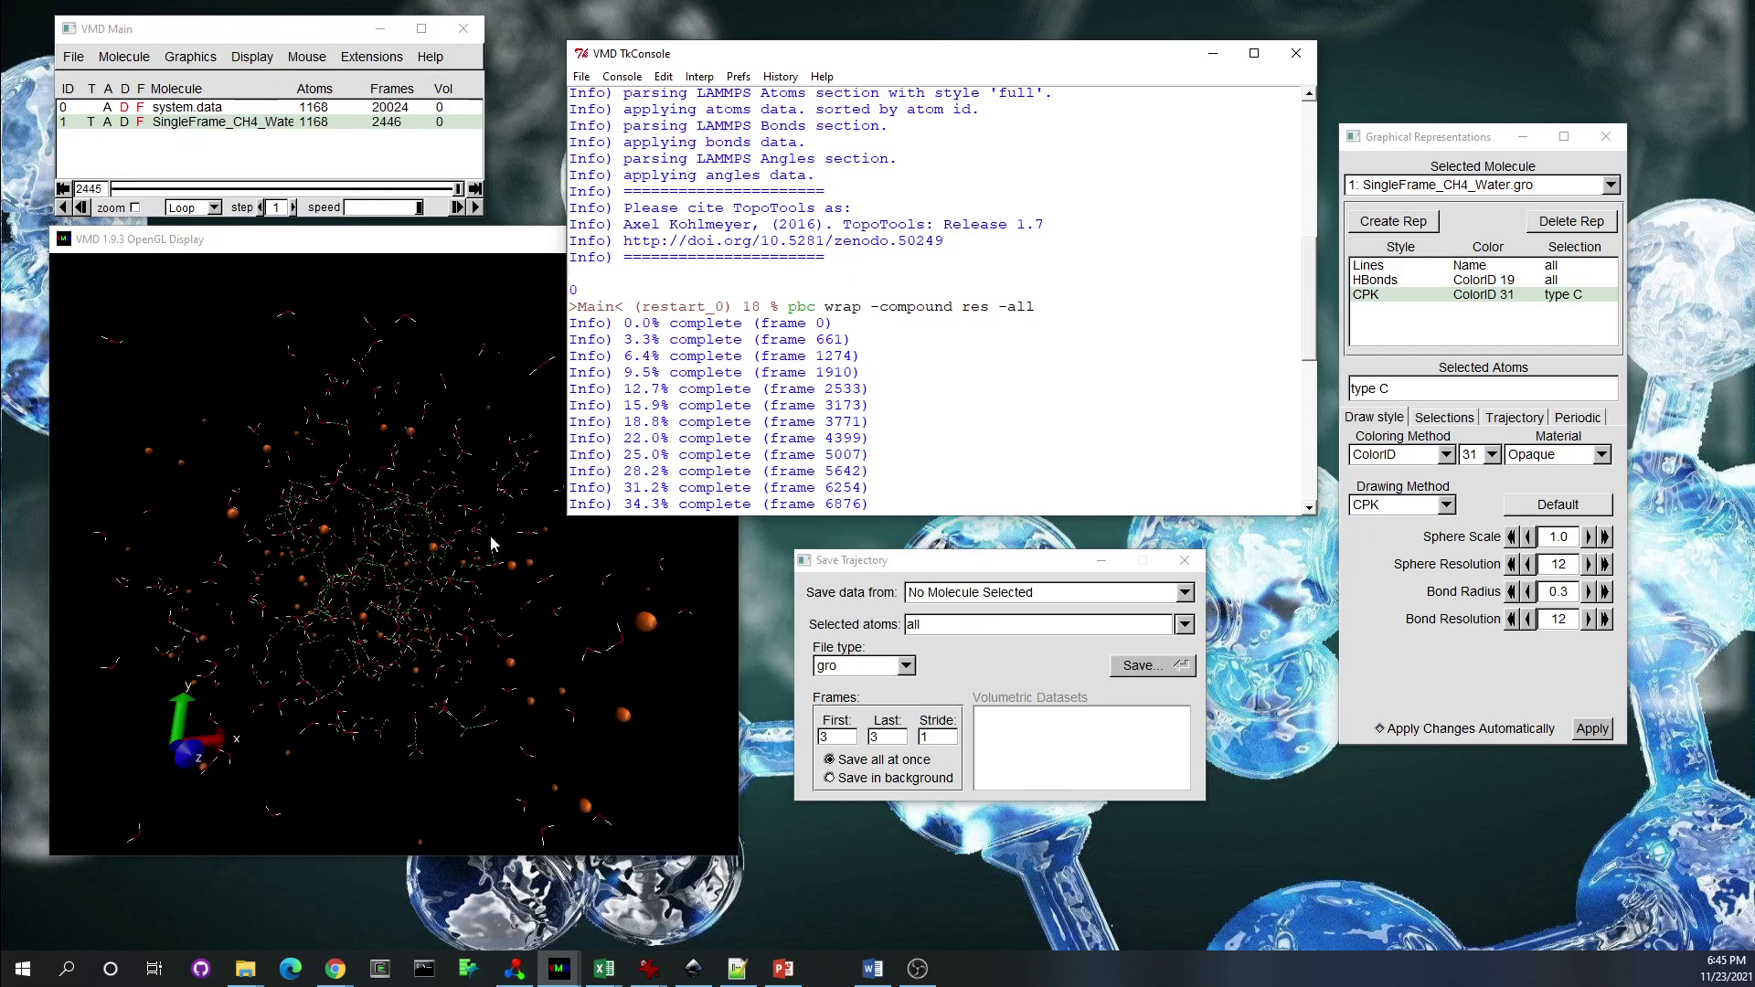
pyautogui.moveTo(778, 306); pyautogui.dragTo(1040, 304)
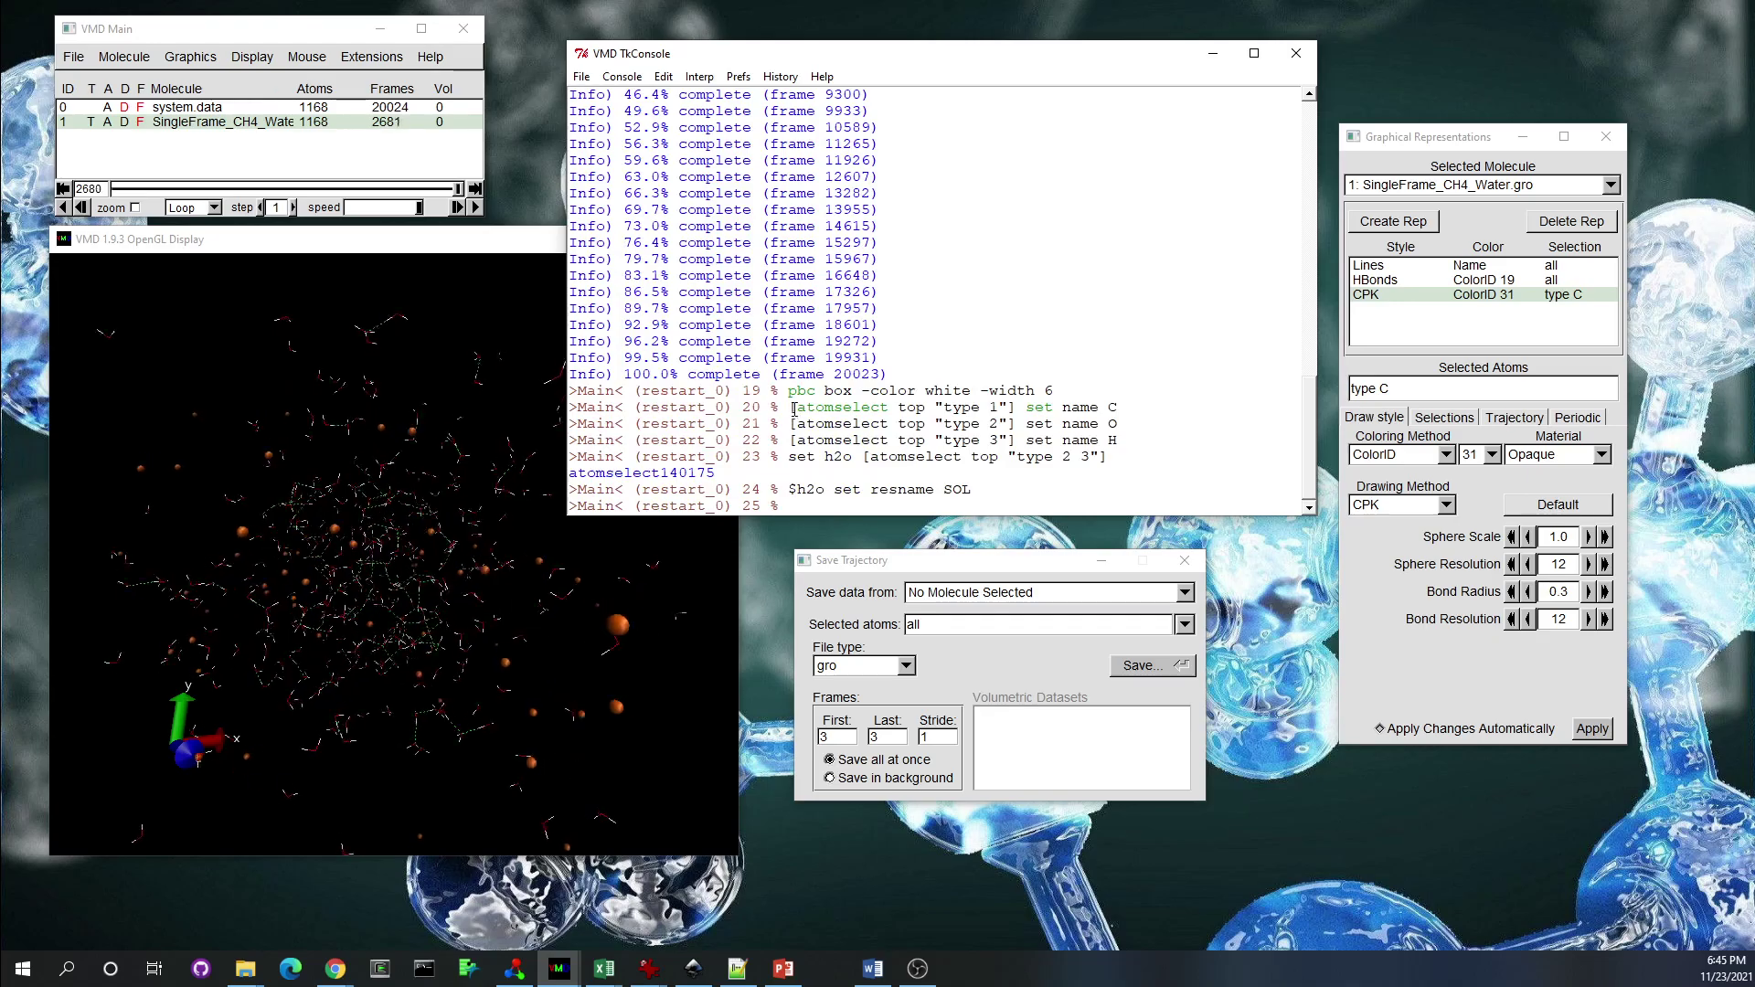
pyautogui.moveTo(793, 408); pyautogui.dragTo(1124, 425)
pyautogui.click(1118, 409)
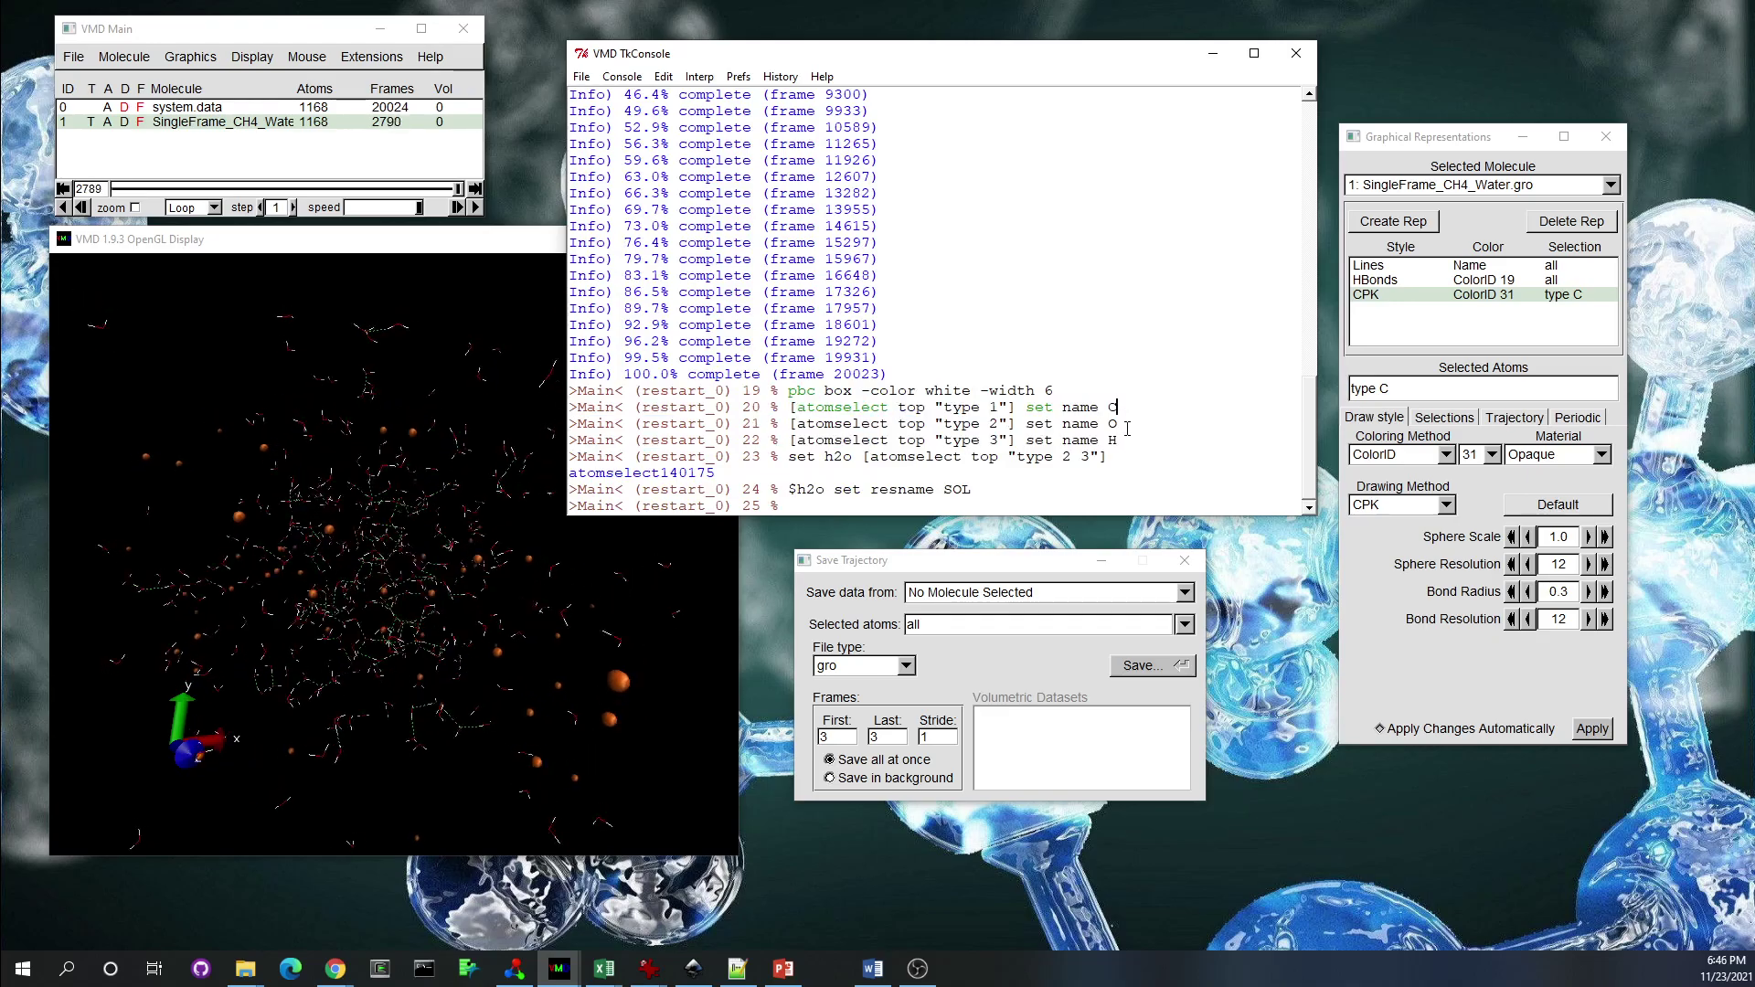
pyautogui.doubleClick(1000, 439)
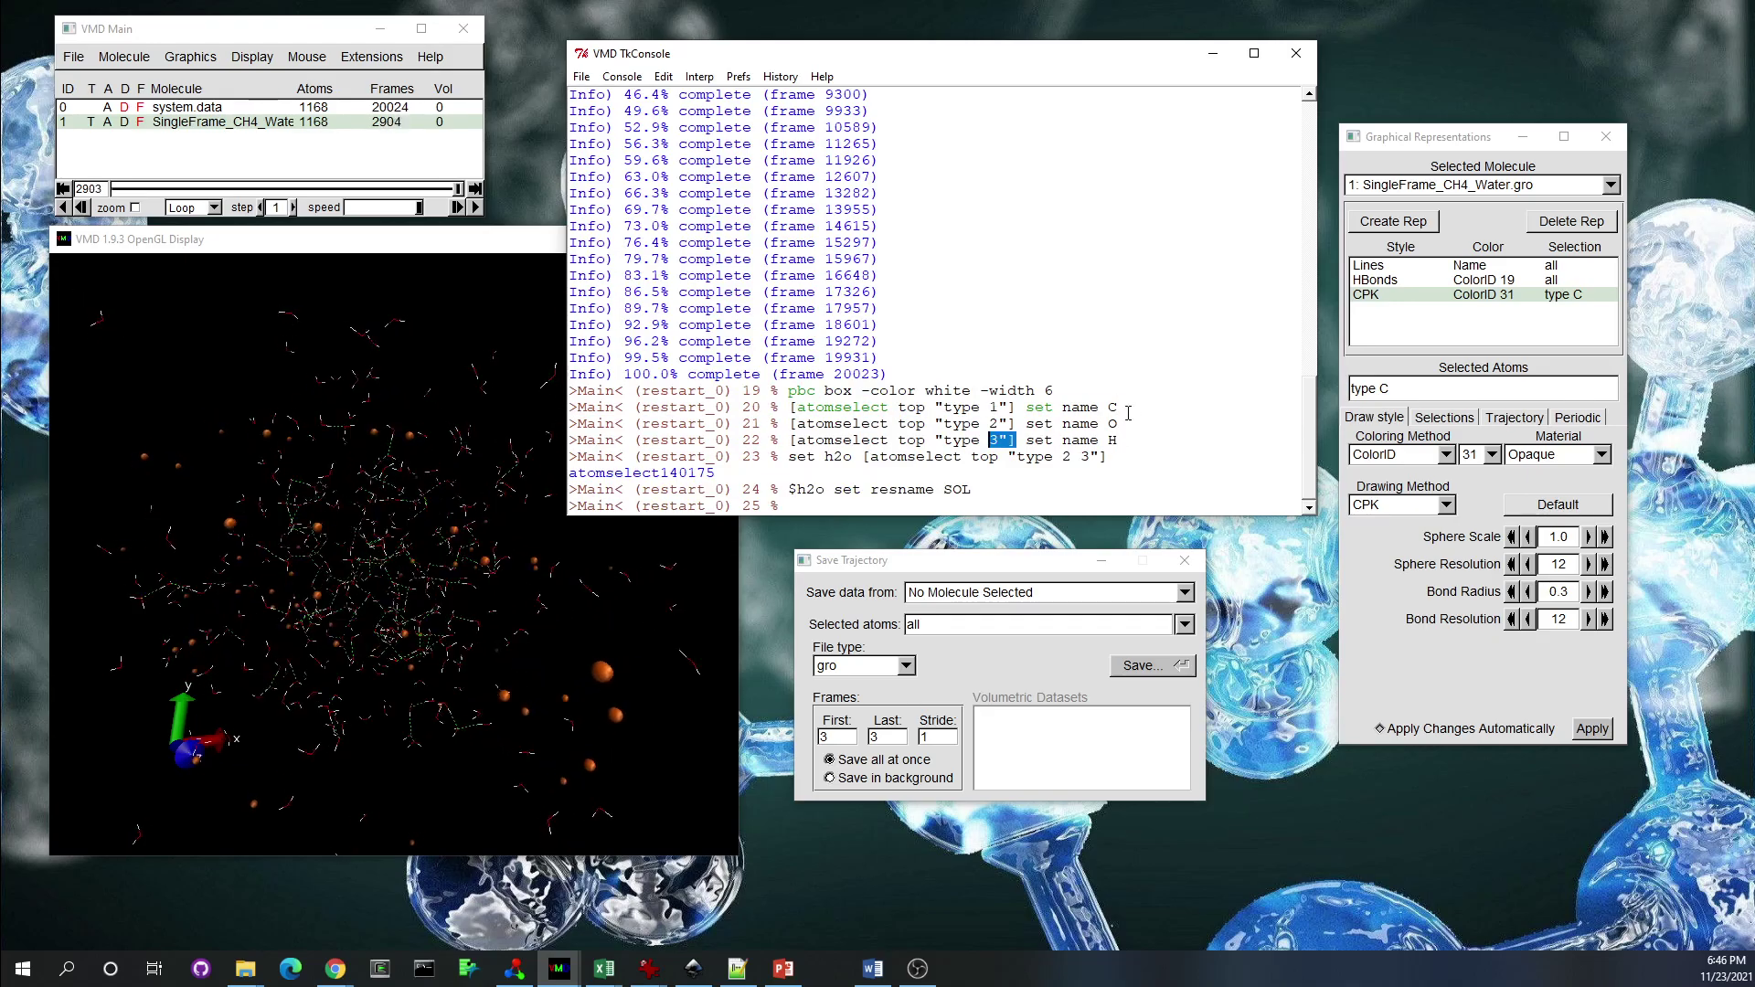
pyautogui.click(796, 469)
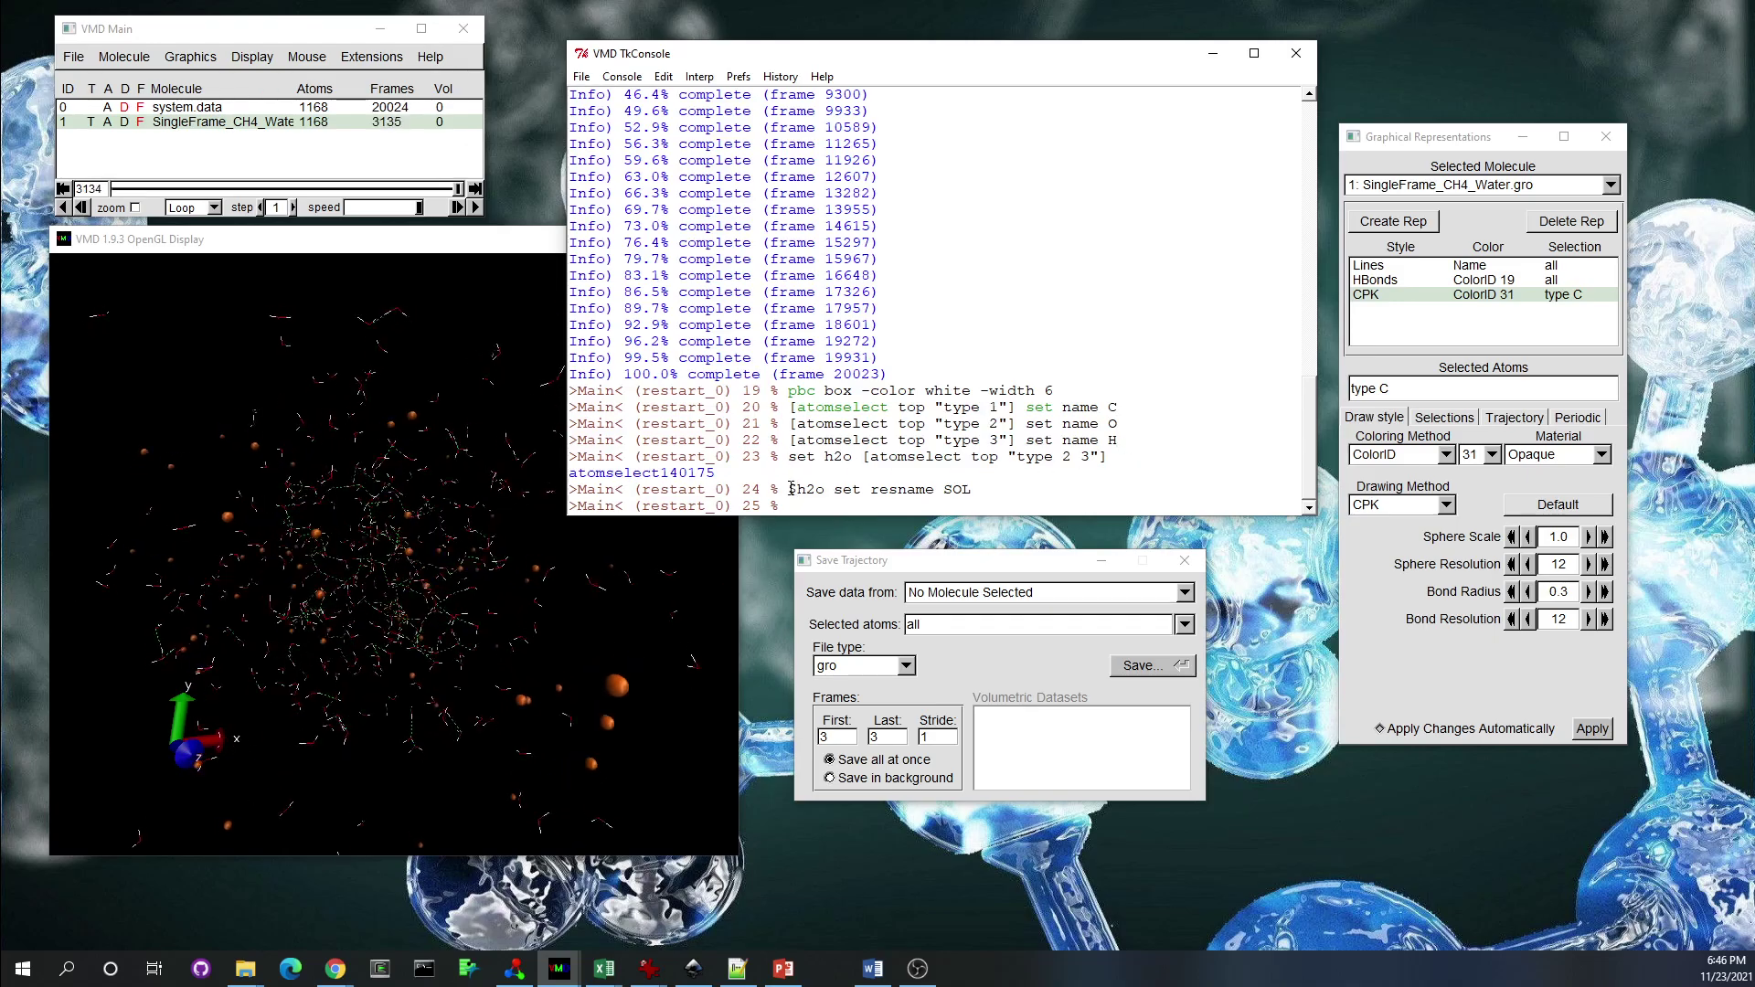
pyautogui.moveTo(791, 488); pyautogui.dragTo(972, 485)
pyautogui.click(961, 489)
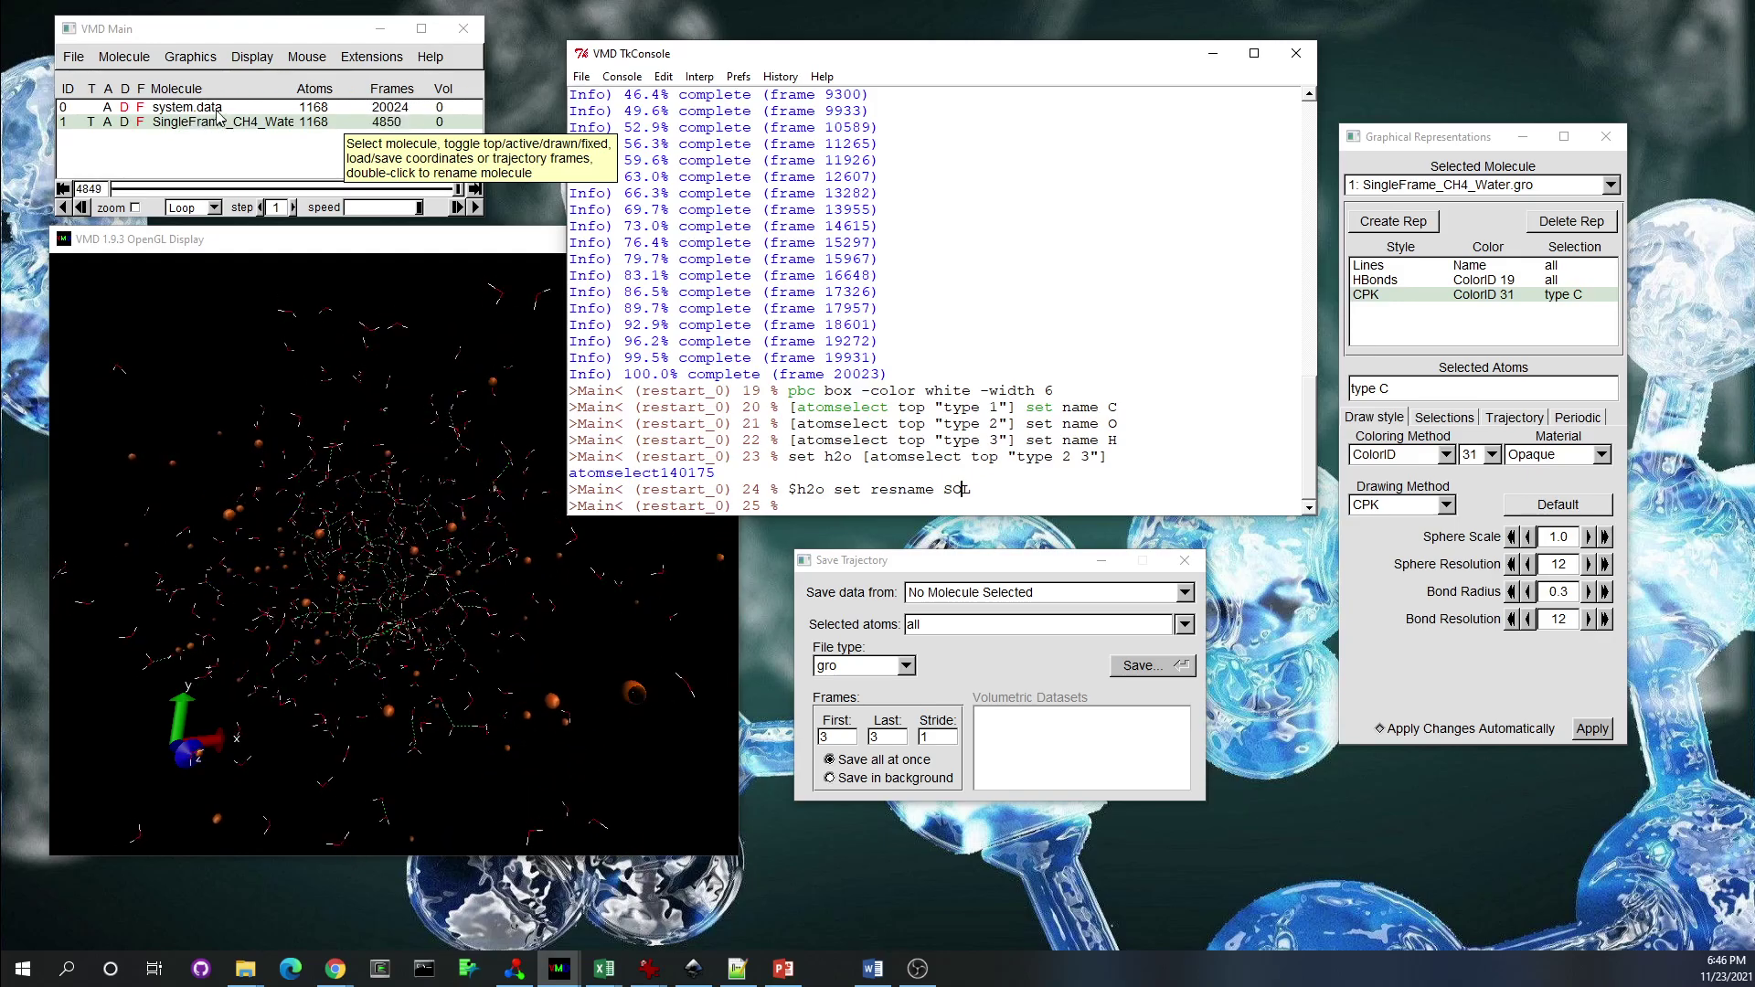
pyautogui.rightClick(218, 125)
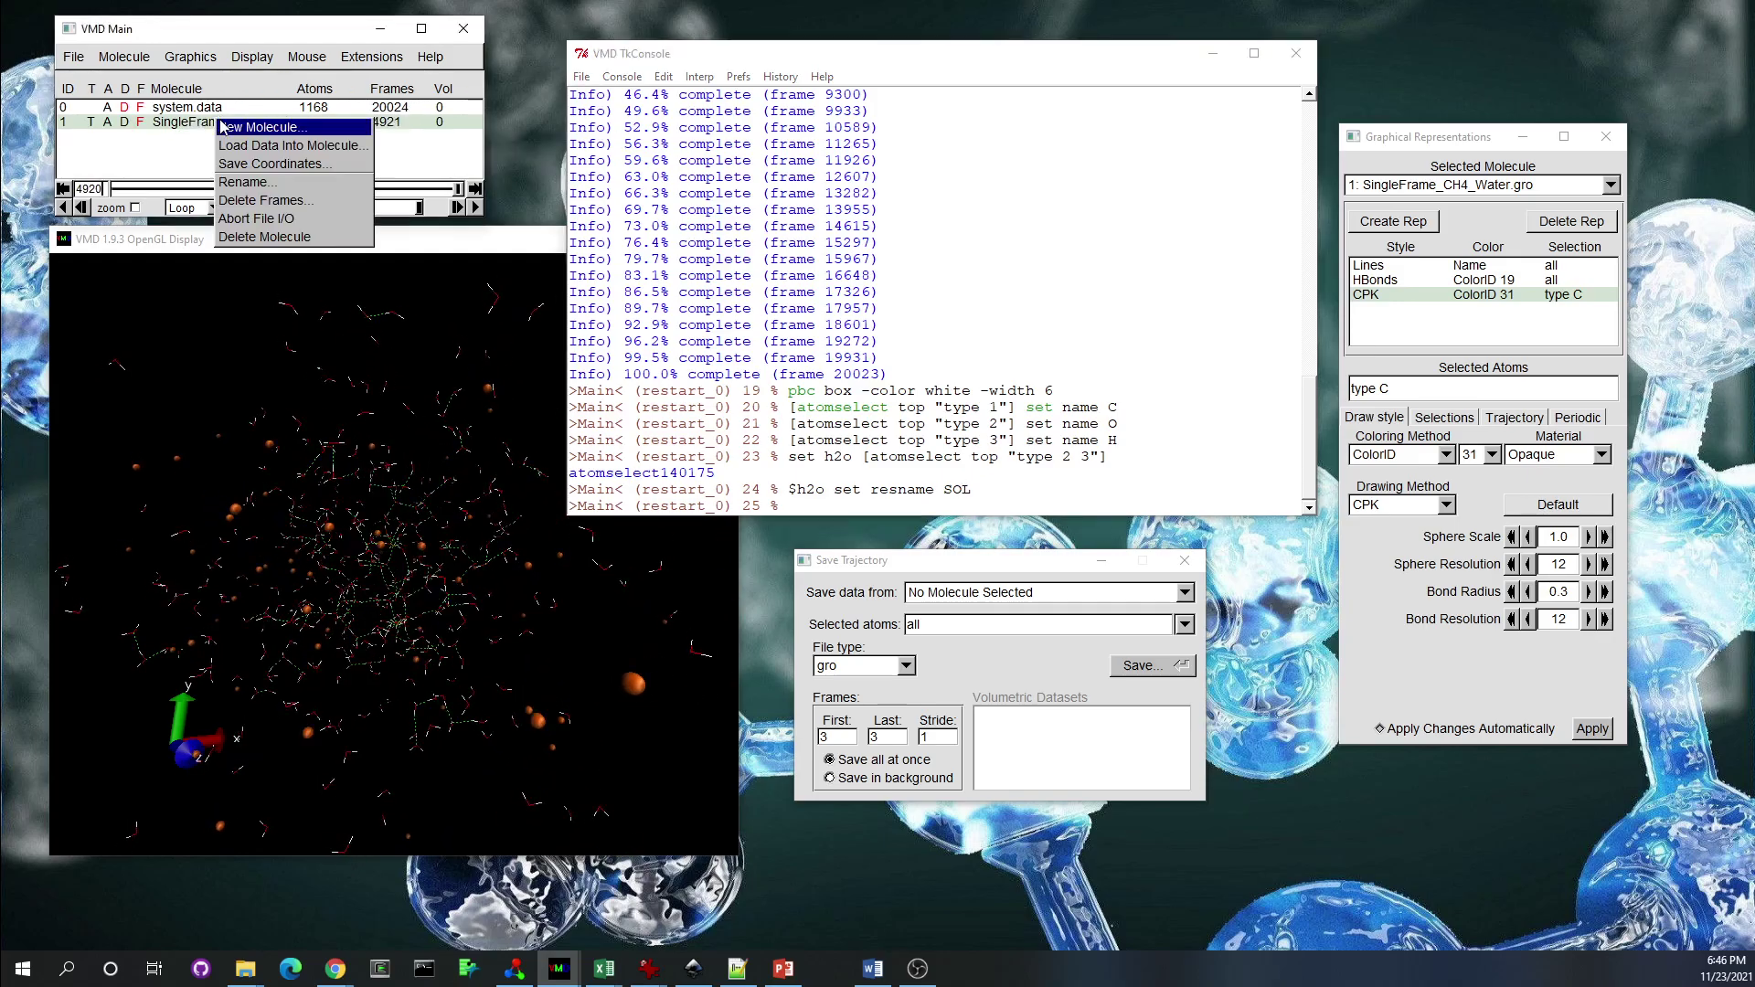
pyautogui.click(300, 148)
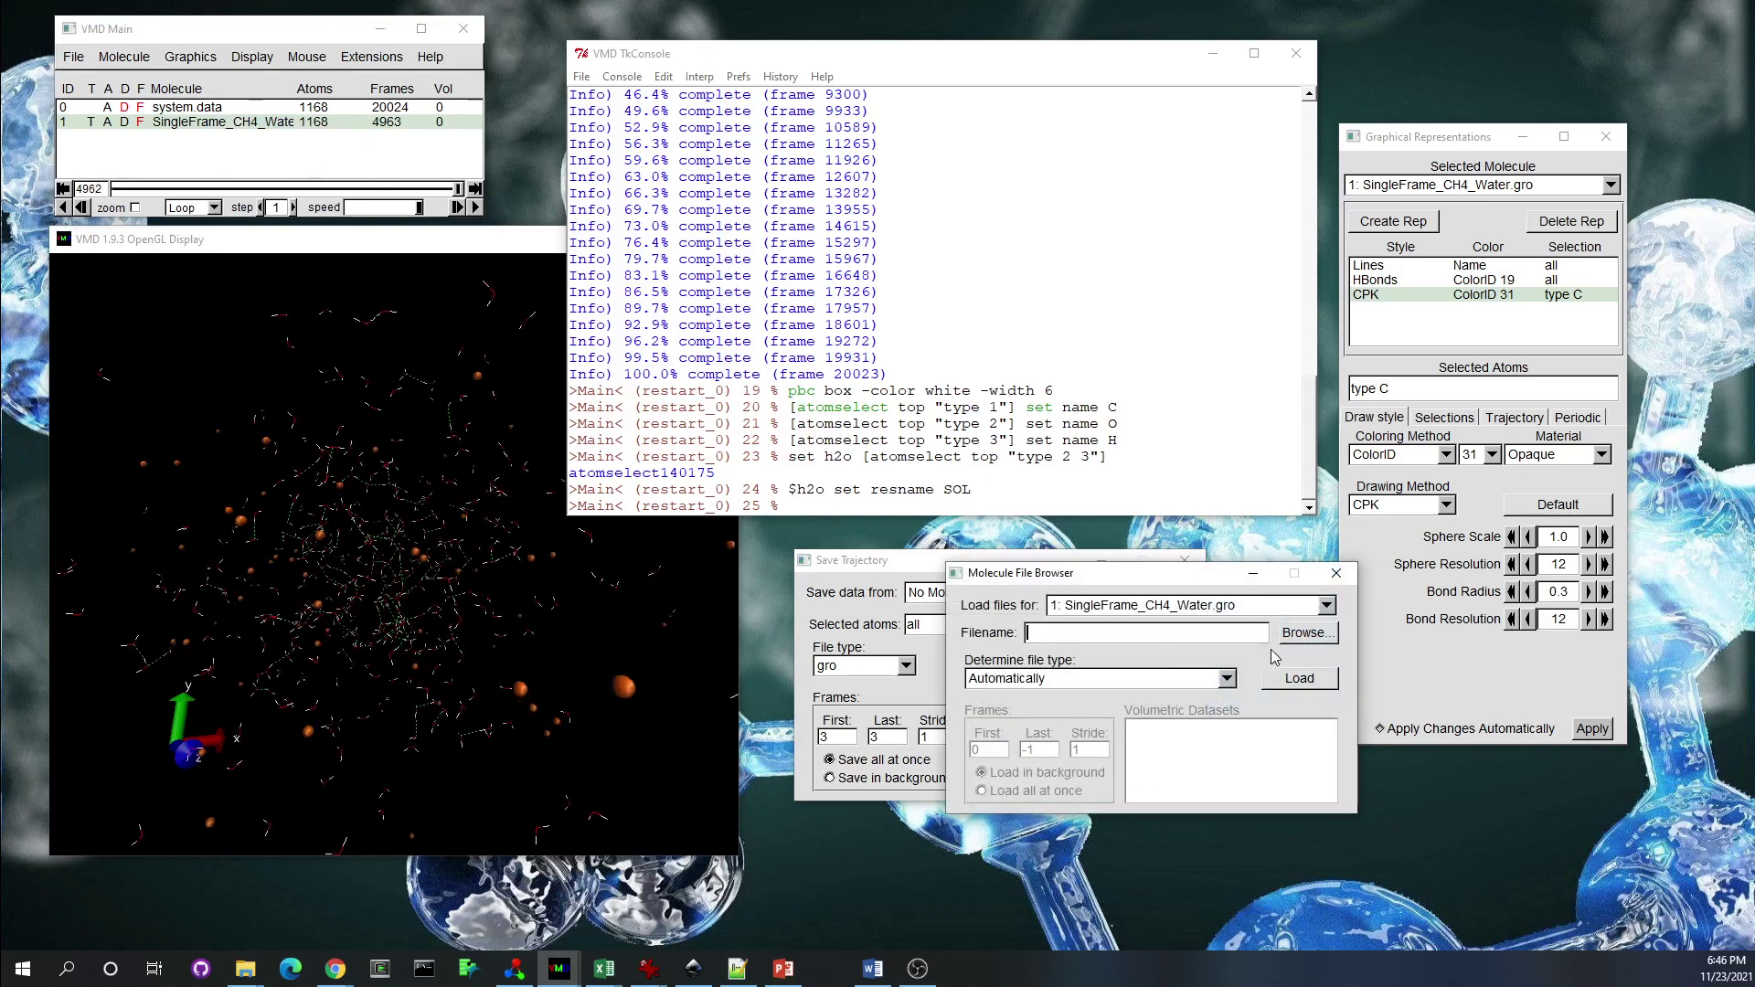
pyautogui.click(1307, 633)
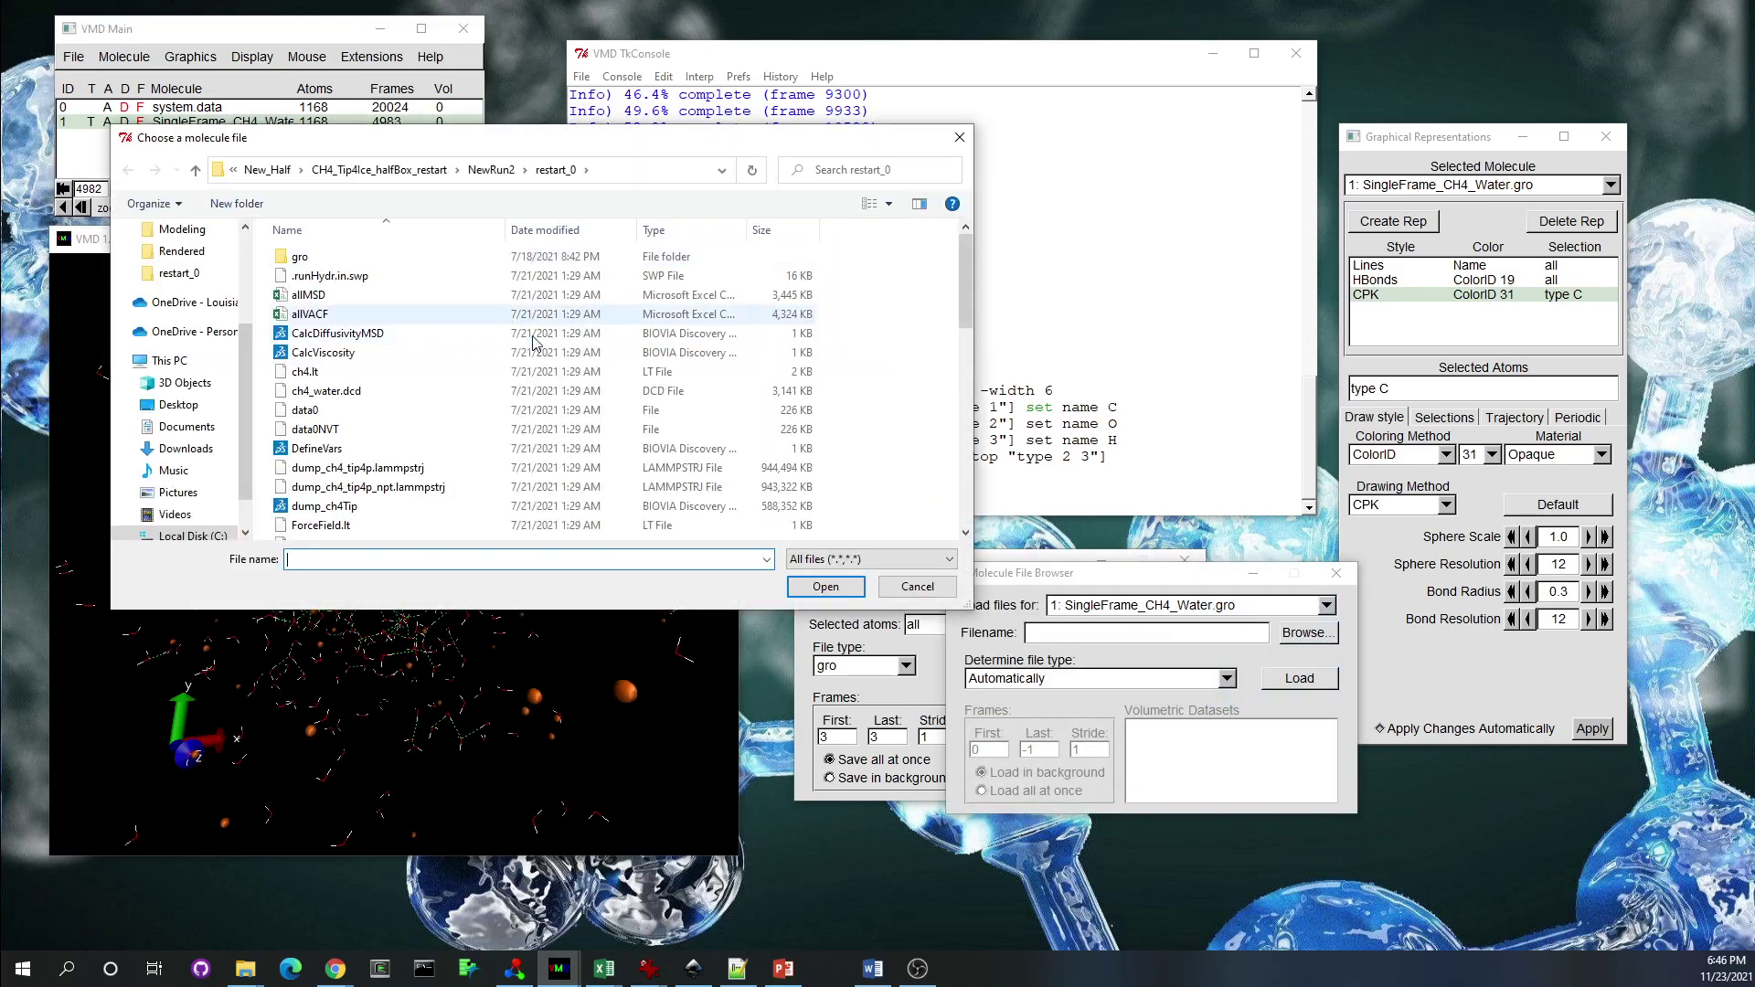
pyautogui.click(917, 587)
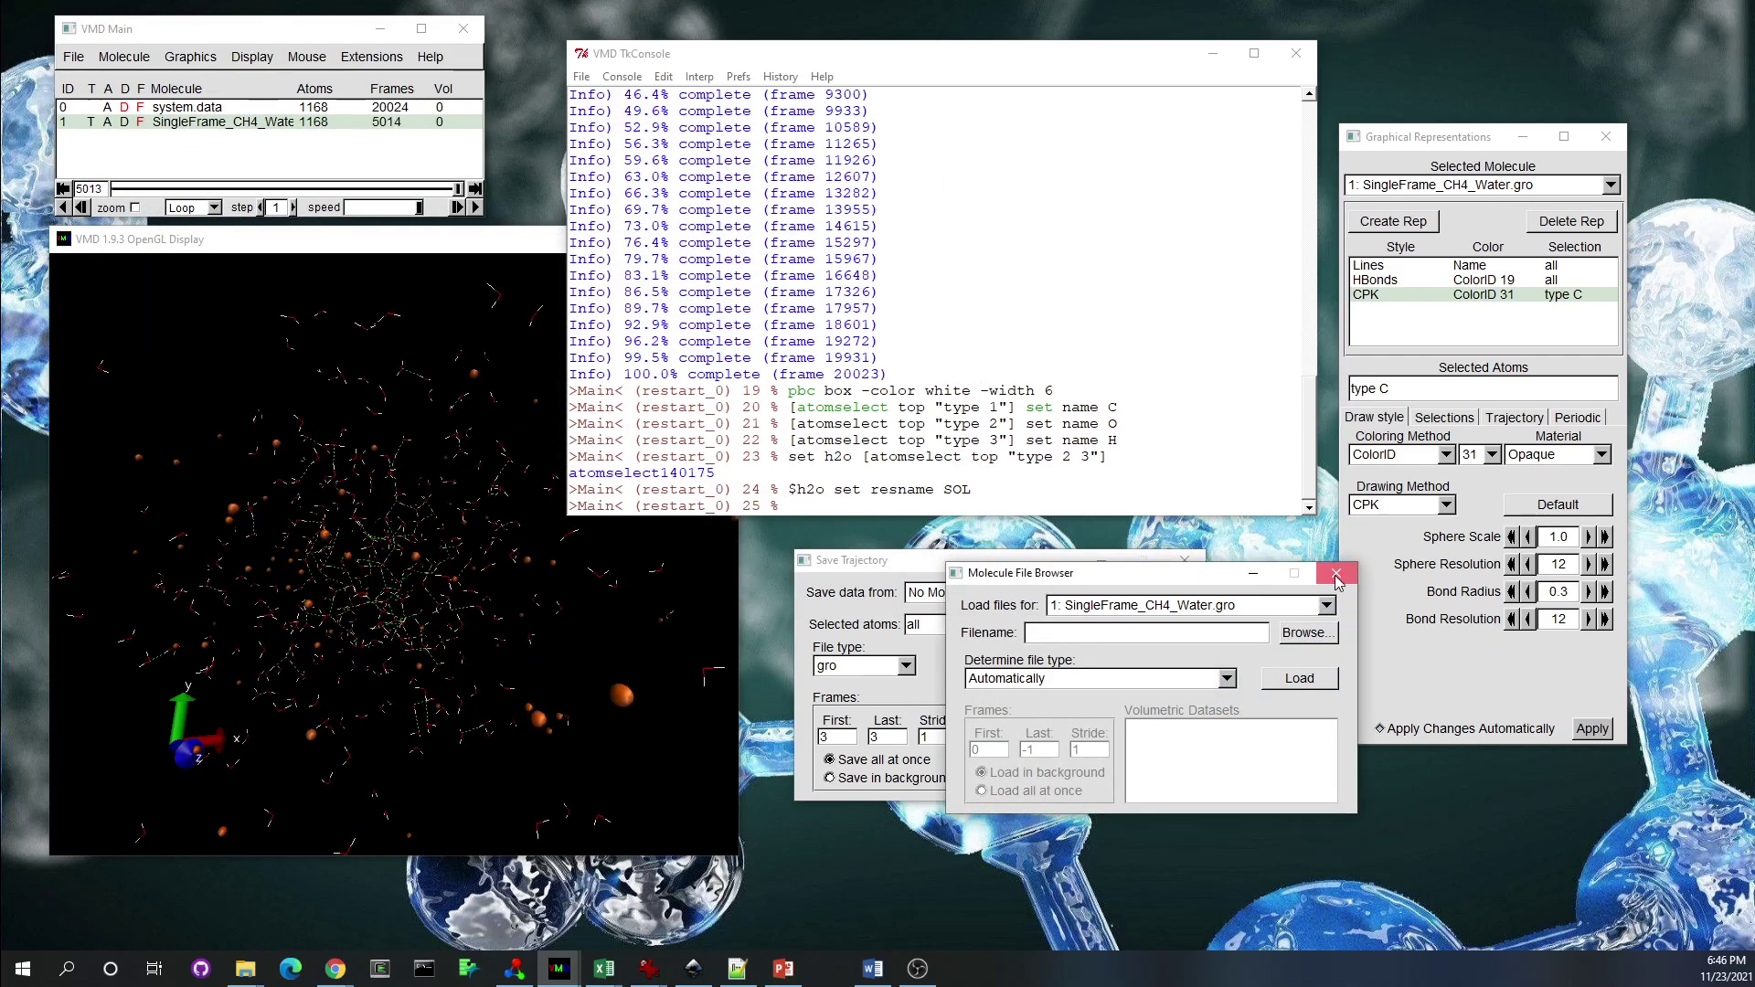
pyautogui.click(459, 548)
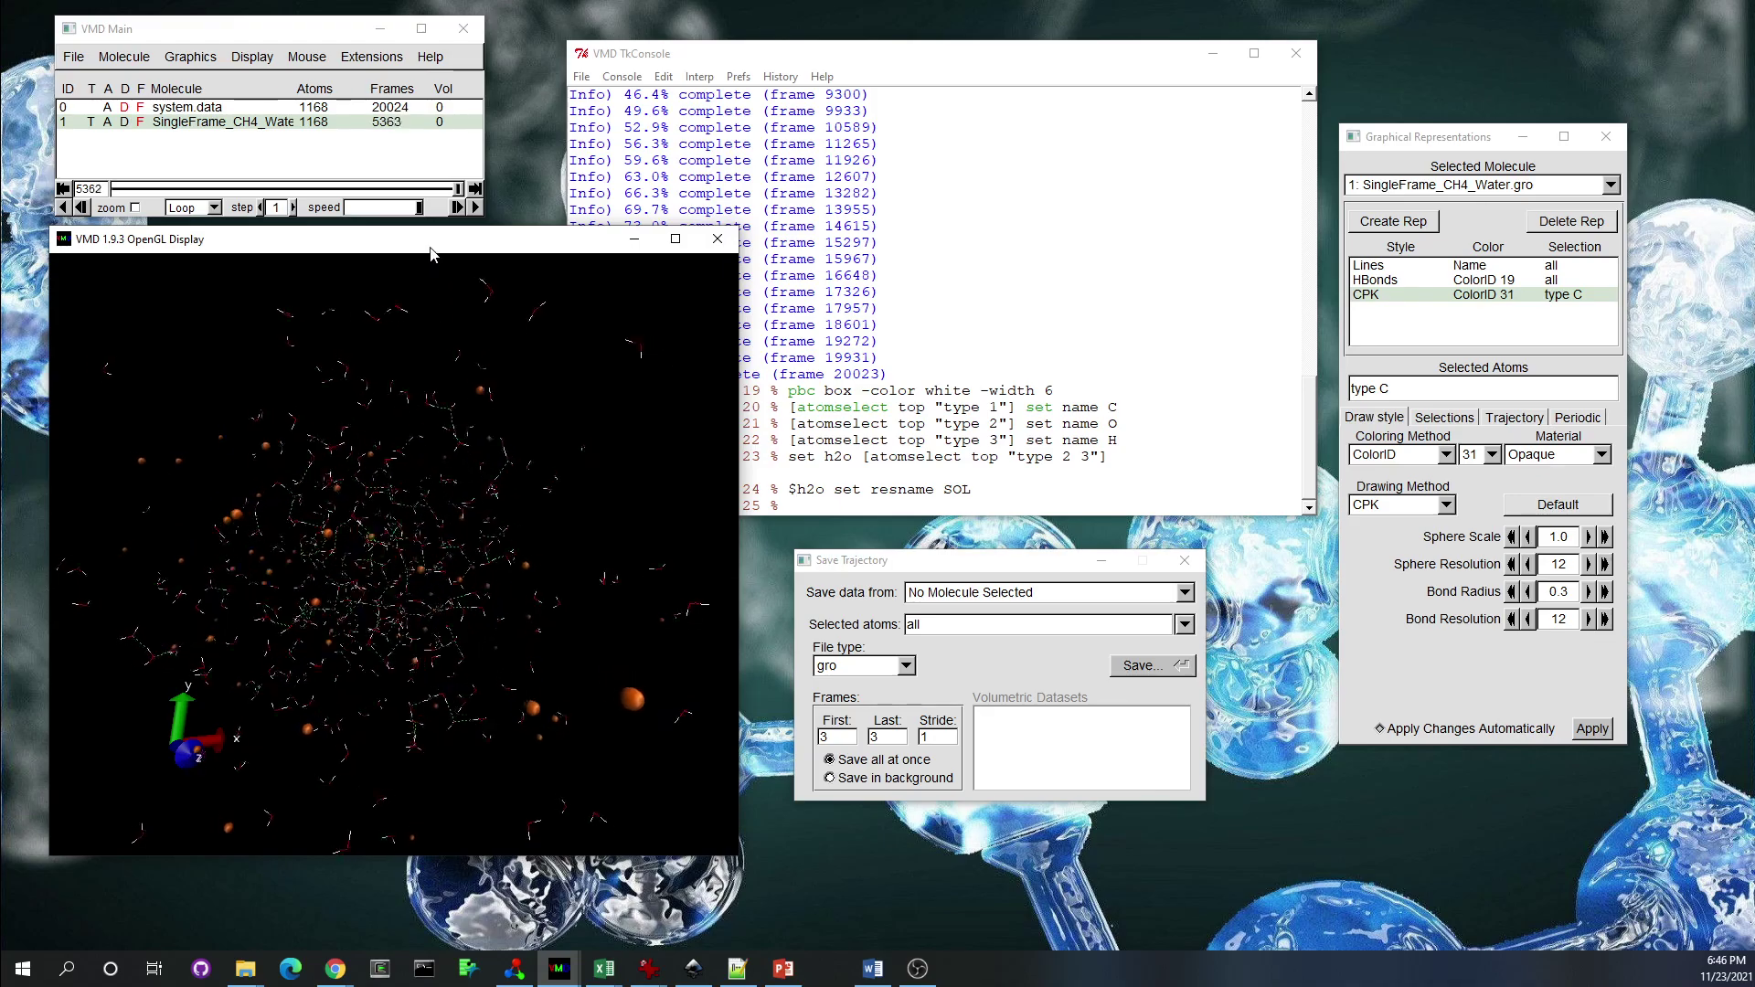
pyautogui.moveTo(914, 53); pyautogui.dragTo(1039, 40)
pyautogui.click(504, 297)
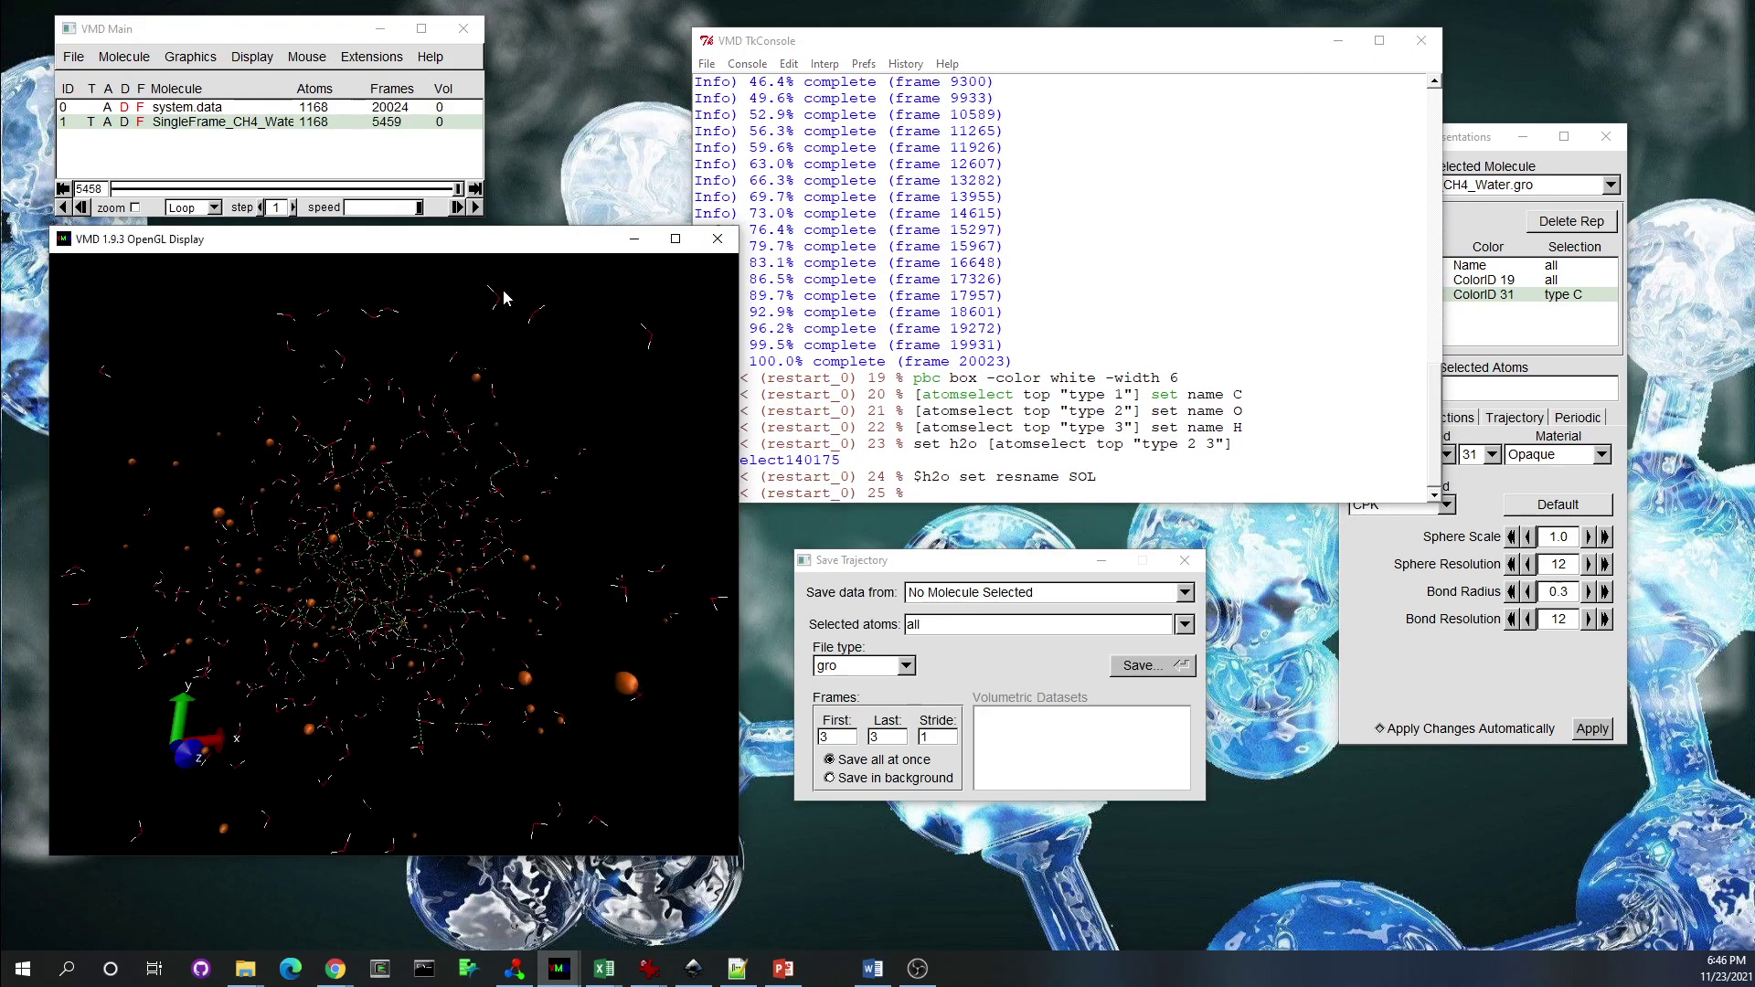